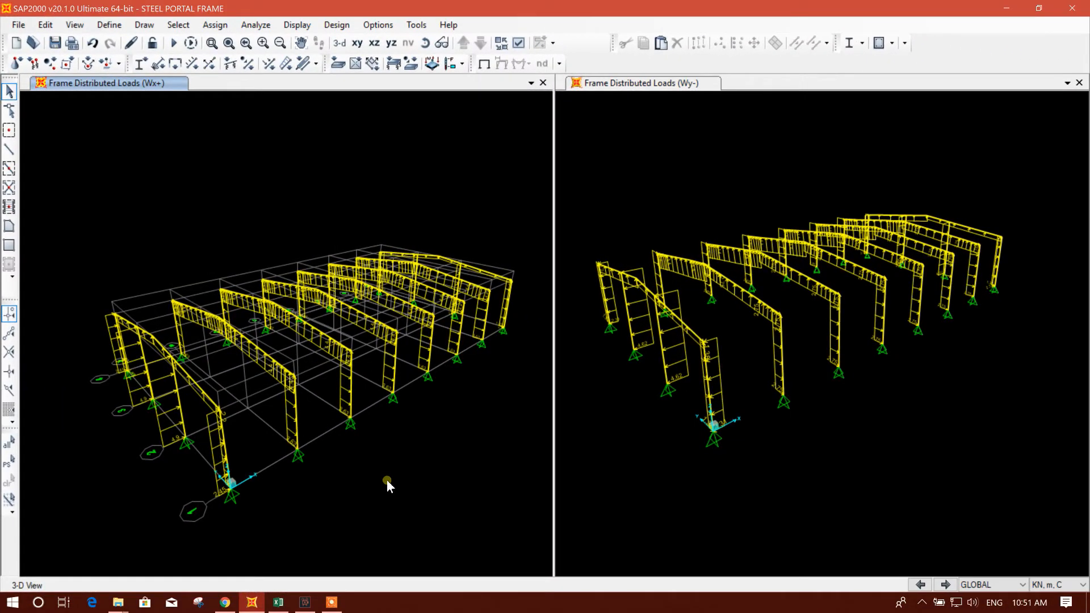
Replace the frame distributed load displays in both 3-D views with the undeformed shape.
{"action": "middle_click_drag", "start_coordinate": [430, 433], "coordinate": [410, 448]}
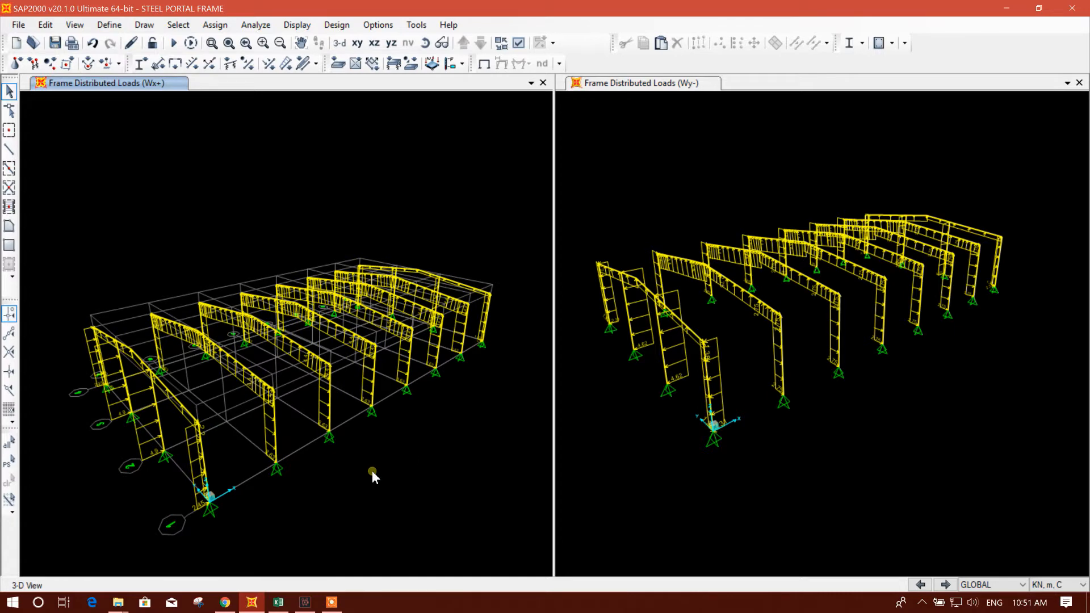
{"action": "middle_click_drag", "start_coordinate": [340, 487], "coordinate": [356, 485]}
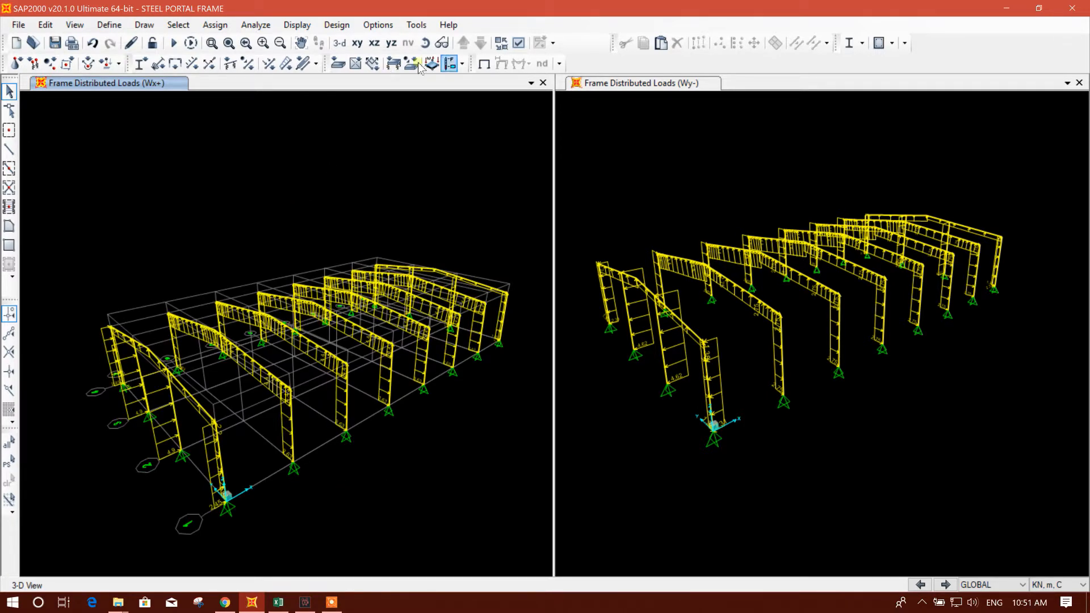
{"action": "left_click", "coordinate": [484, 63]}
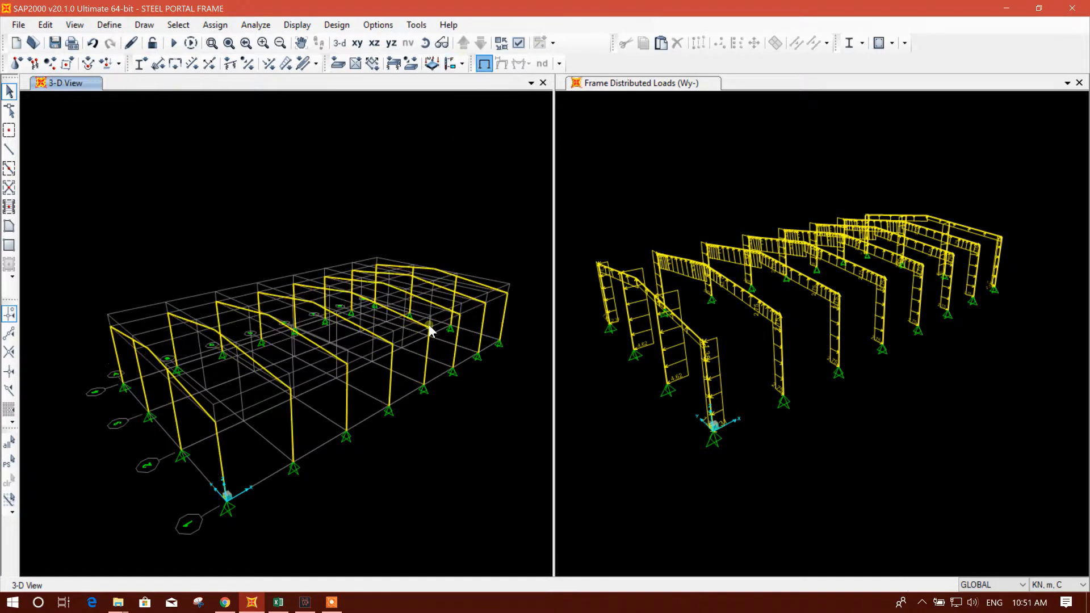
{"action": "middle_click_drag", "start_coordinate": [428, 323], "coordinate": [468, 424]}
{"action": "left_click", "coordinate": [9, 148]}
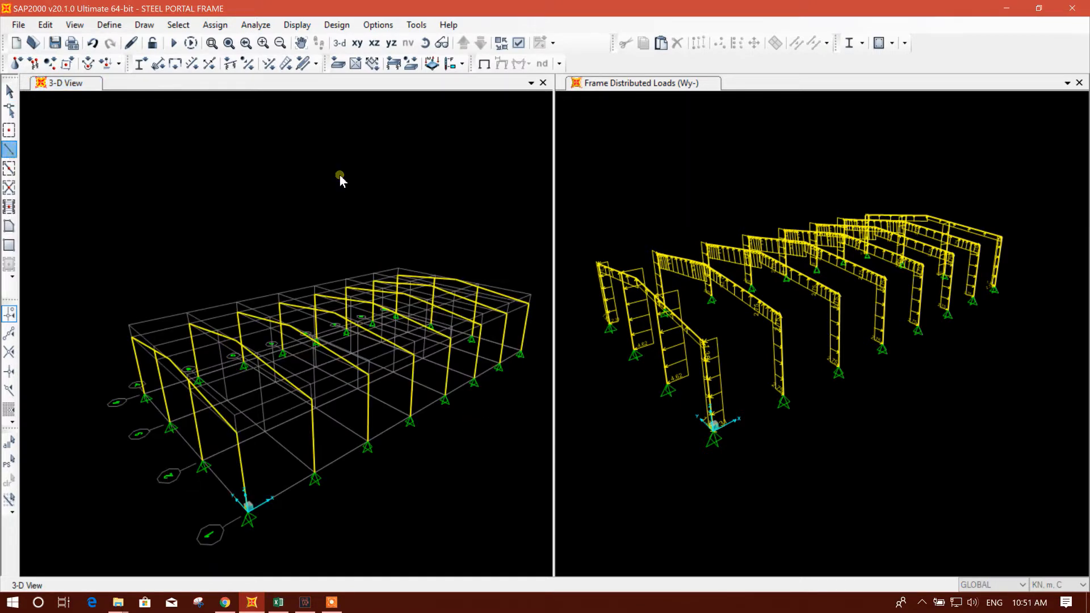
{"action": "left_click", "coordinate": [640, 262]}
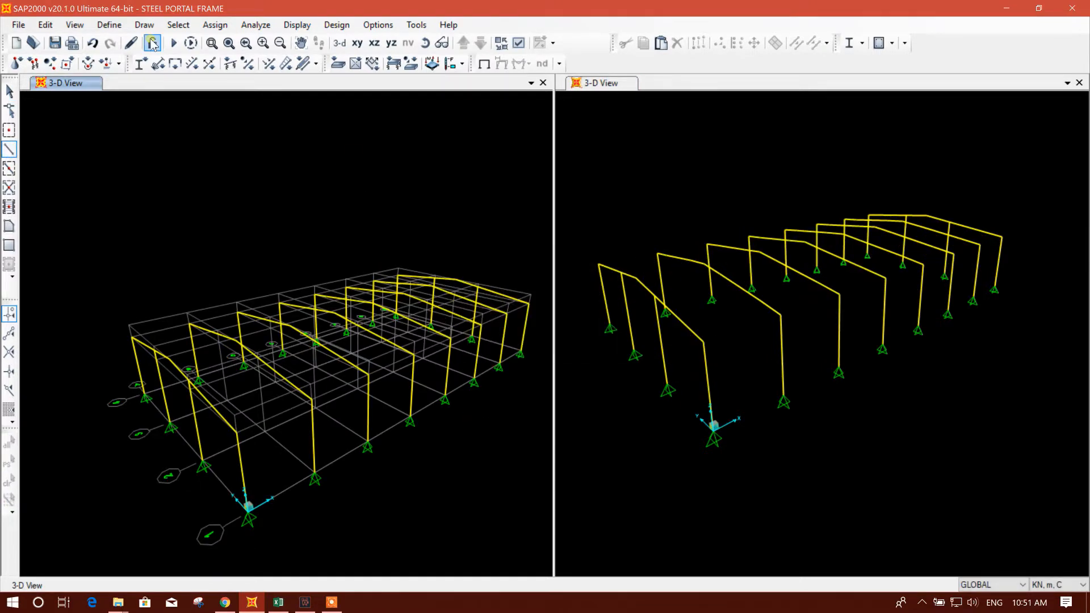
Add a new steel tube frame section named STUD with outside depth 0.150 and outside width 0.10.
{"action": "left_click", "coordinate": [109, 24]}
{"action": "mouse_move", "coordinate": [138, 63]}
{"action": "left_click", "coordinate": [290, 63]}
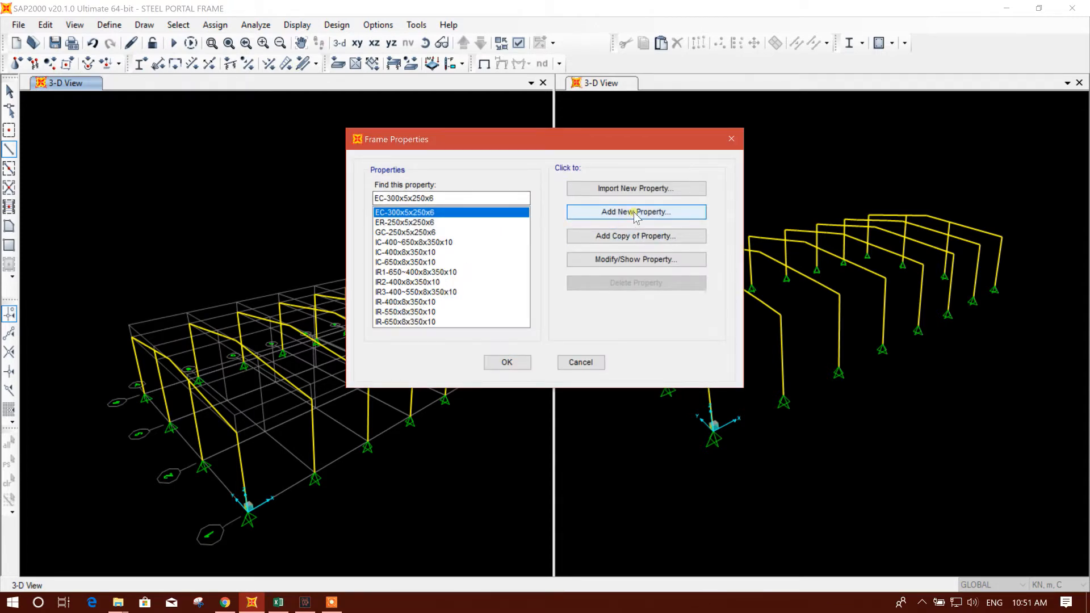
{"action": "left_click", "coordinate": [635, 214]}
{"action": "left_click", "coordinate": [693, 335]}
{"action": "left_click_drag", "start_coordinate": [469, 174], "coordinate": [435, 186]}
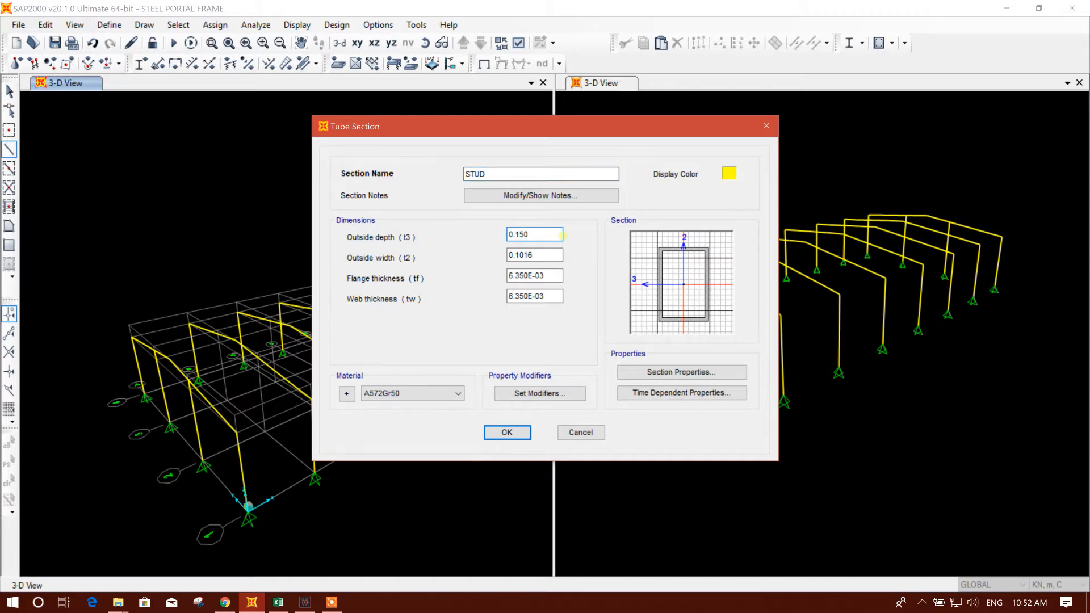
{"action": "left_click", "coordinate": [523, 256]}
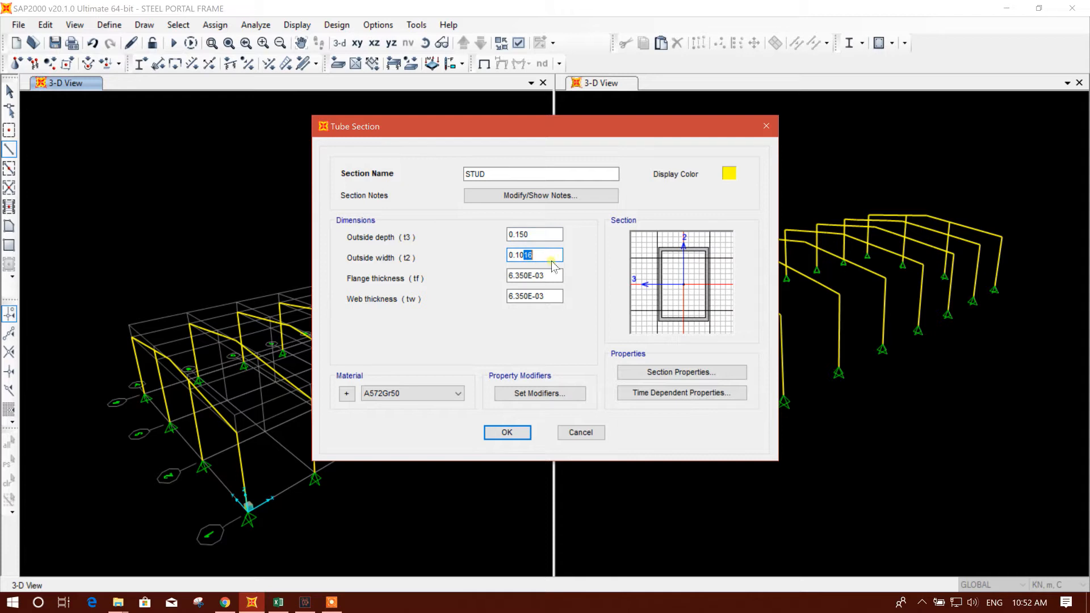
{"action": "key", "text": "BackSpace"}
Set both the flange thickness and the web thickness of the STUD tube section to 5E-03.
{"action": "left_click", "coordinate": [547, 276]}
{"action": "left_click_drag", "start_coordinate": [509, 277], "coordinate": [577, 284]}
{"action": "type", "text": "5"}
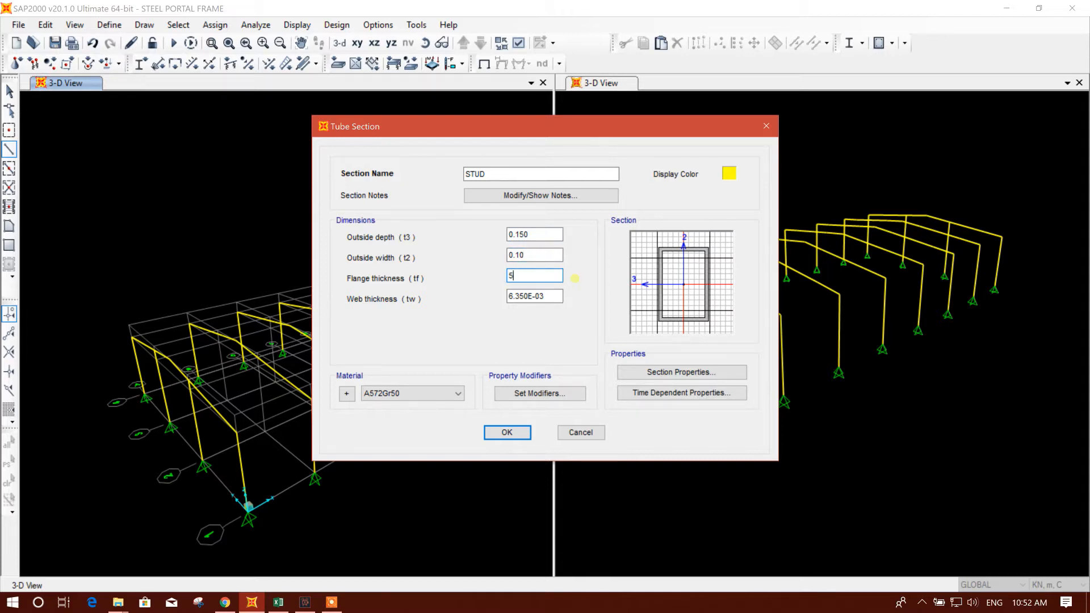
{"action": "left_click", "coordinate": [538, 294]}
{"action": "key", "text": "Return"}
{"action": "left_click", "coordinate": [550, 296]}
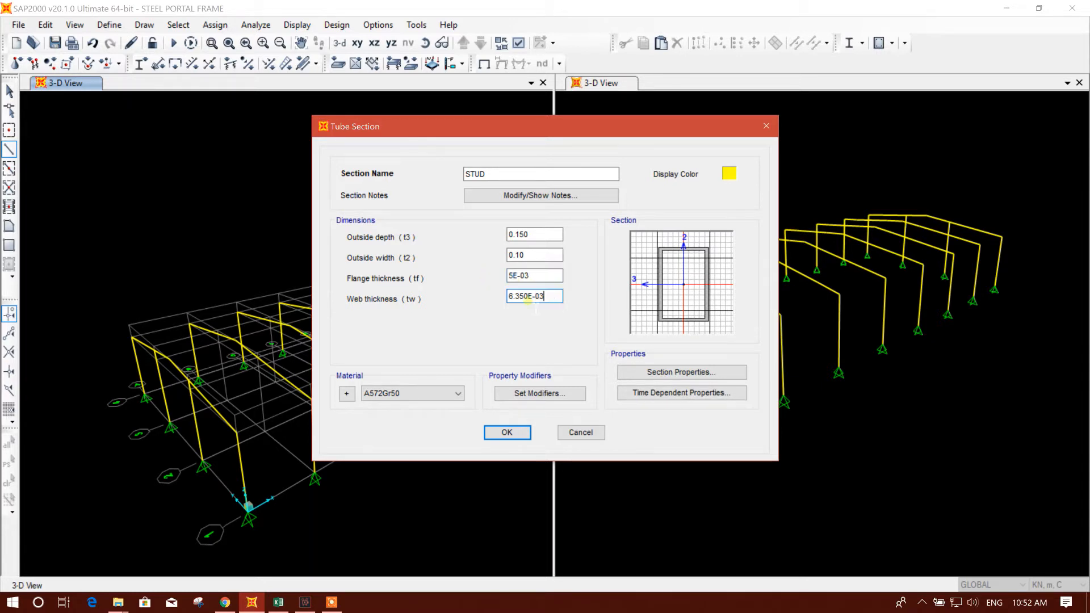
{"action": "type", "text": "5"}
{"action": "left_click", "coordinate": [548, 275]}
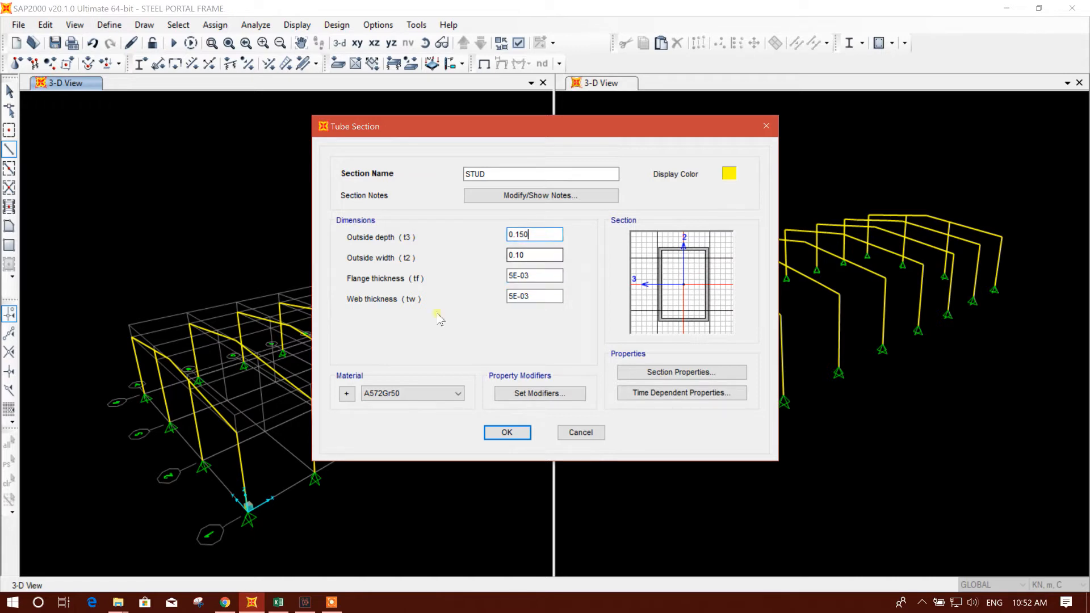
Assign material A36 to the STUD tube section and save the section.
{"action": "left_click", "coordinate": [426, 394]}
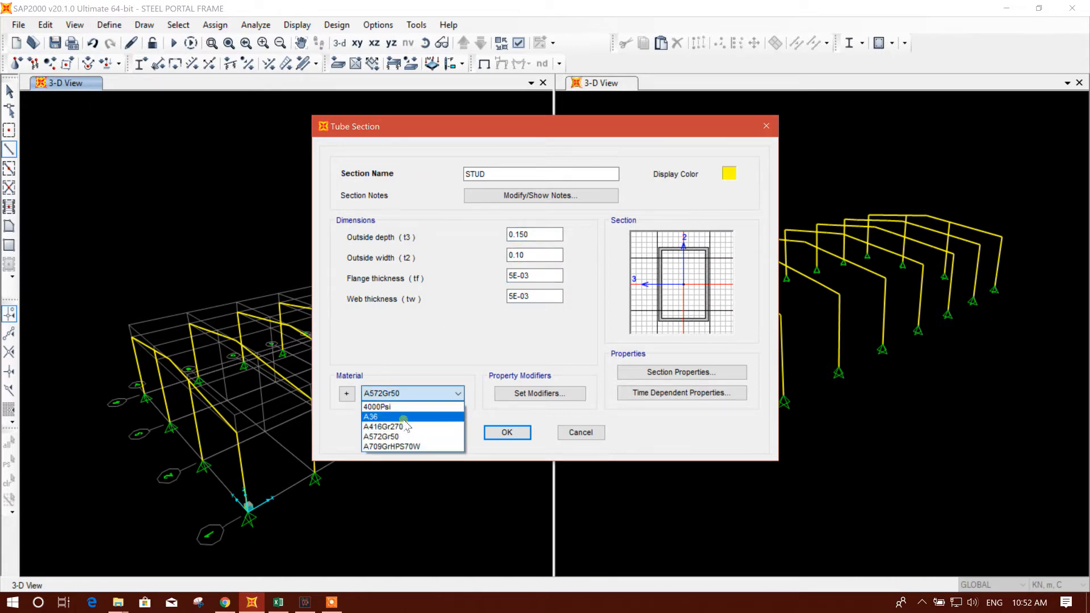
{"action": "left_click", "coordinate": [375, 418]}
{"action": "left_click", "coordinate": [536, 255]}
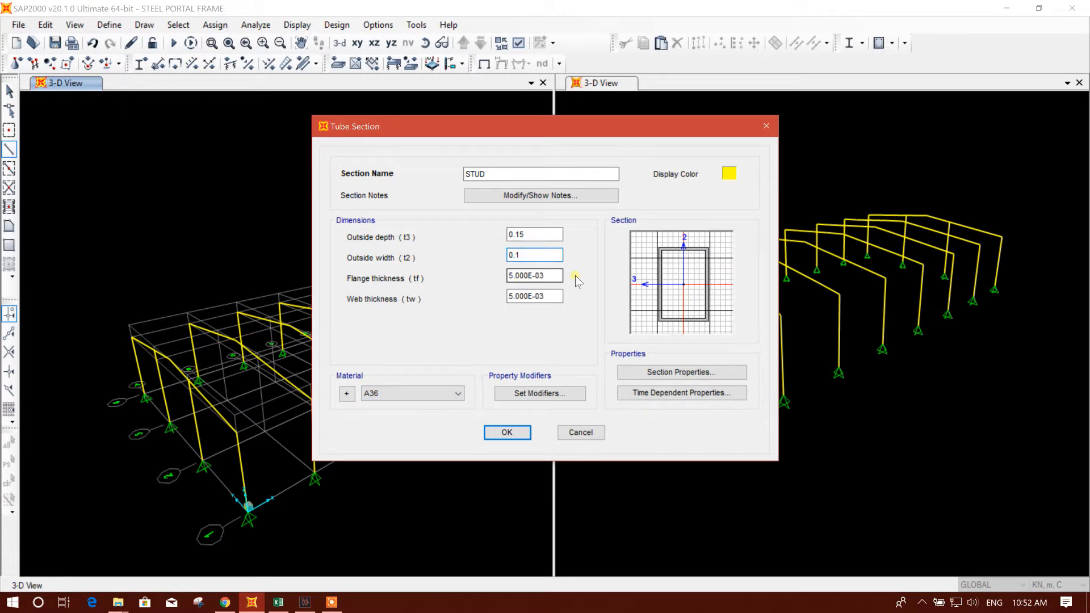
{"action": "left_click", "coordinate": [515, 432]}
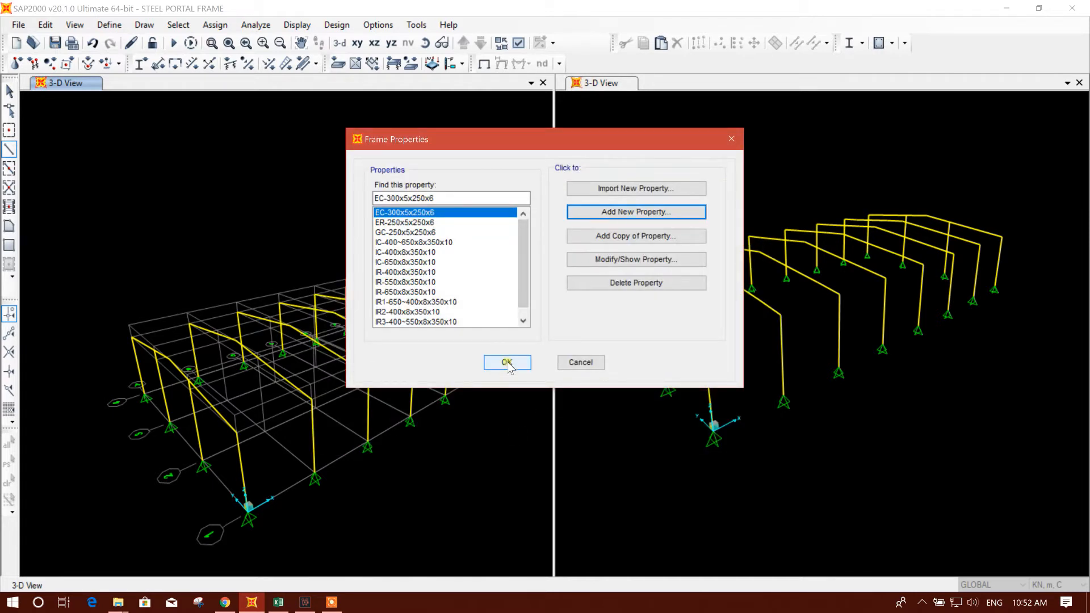
Add a steel circular section named ROD25 with diameter 0.025 and material A709GrHPS70W, and accept the frame property definitions.
{"action": "mouse_move", "coordinate": [523, 275]}
{"action": "left_mouse_down"}
{"action": "mouse_move", "coordinate": [523, 284]}
{"action": "mouse_move", "coordinate": [523, 258]}
{"action": "left_mouse_up"}
{"action": "left_click", "coordinate": [634, 213]}
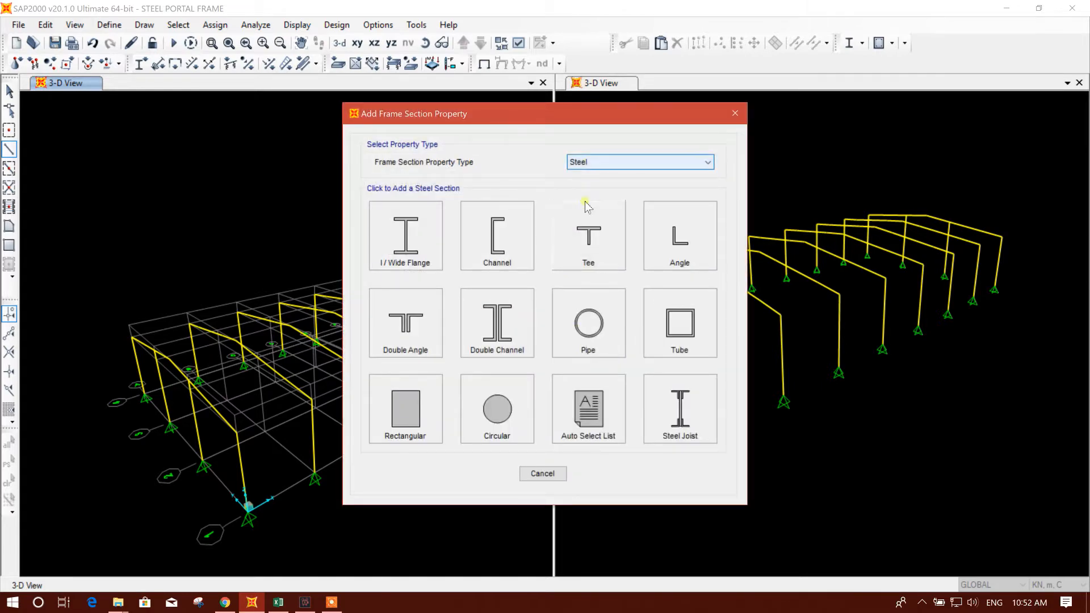
{"action": "left_click", "coordinate": [497, 409]}
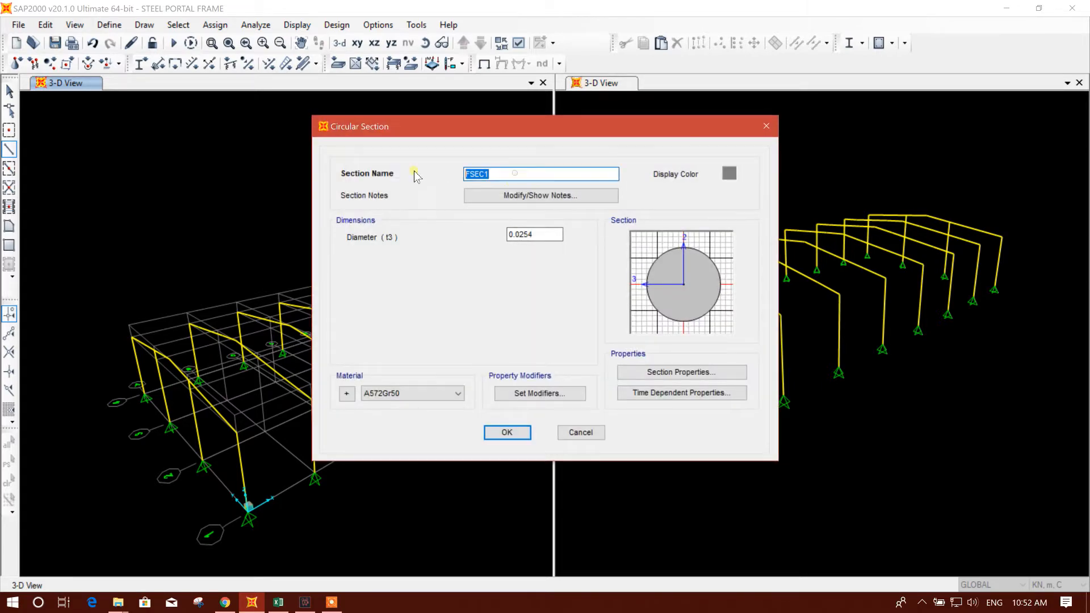
{"action": "type", "text": "ROD25"}
{"action": "left_click_drag", "start_coordinate": [532, 234], "coordinate": [527, 235]}
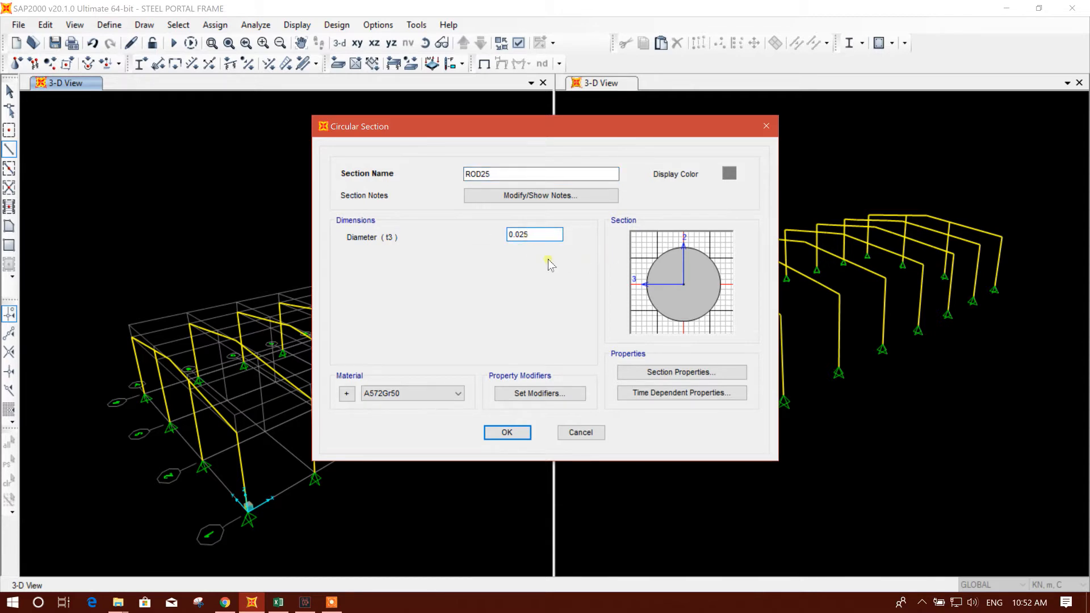
{"action": "left_click", "coordinate": [415, 393]}
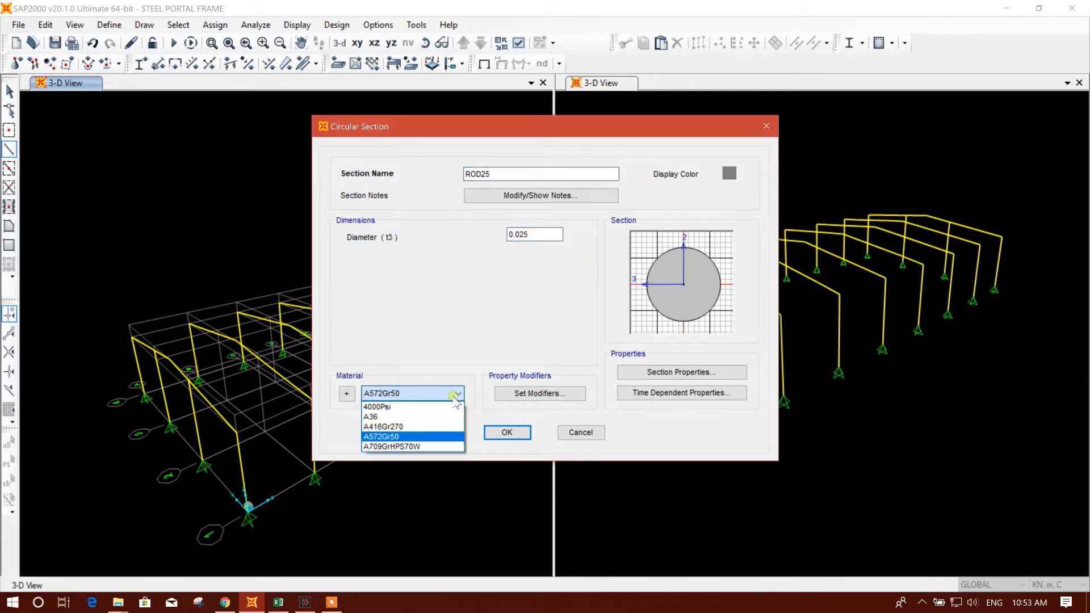
{"action": "left_click", "coordinate": [396, 447]}
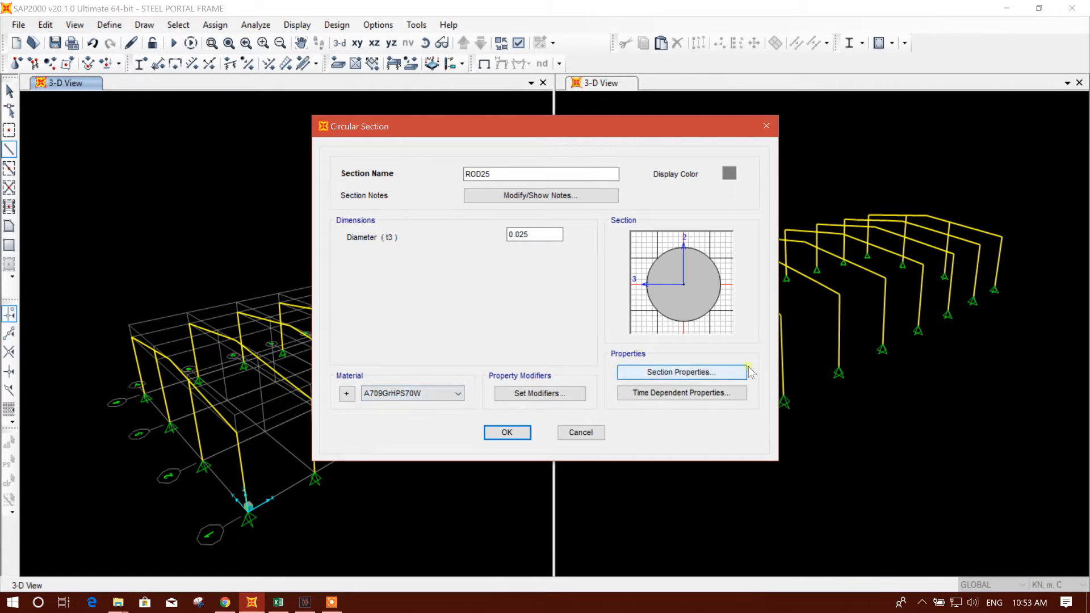
{"action": "left_click", "coordinate": [514, 434]}
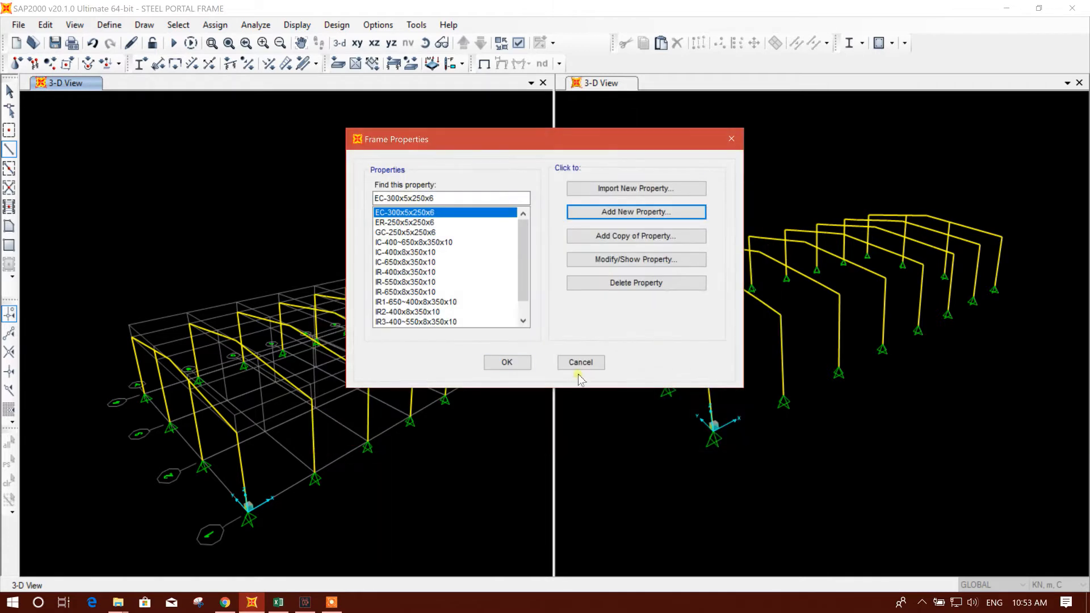
{"action": "left_click", "coordinate": [507, 363]}
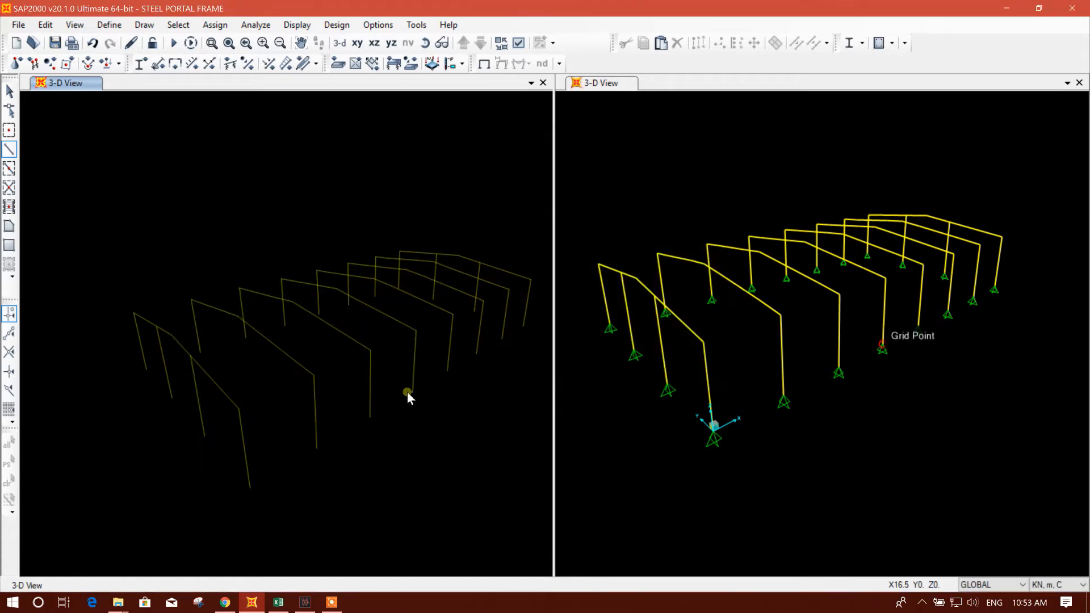
Start drawing straight frame members with section STUD and pinned moment releases.
{"action": "left_click", "coordinate": [10, 149]}
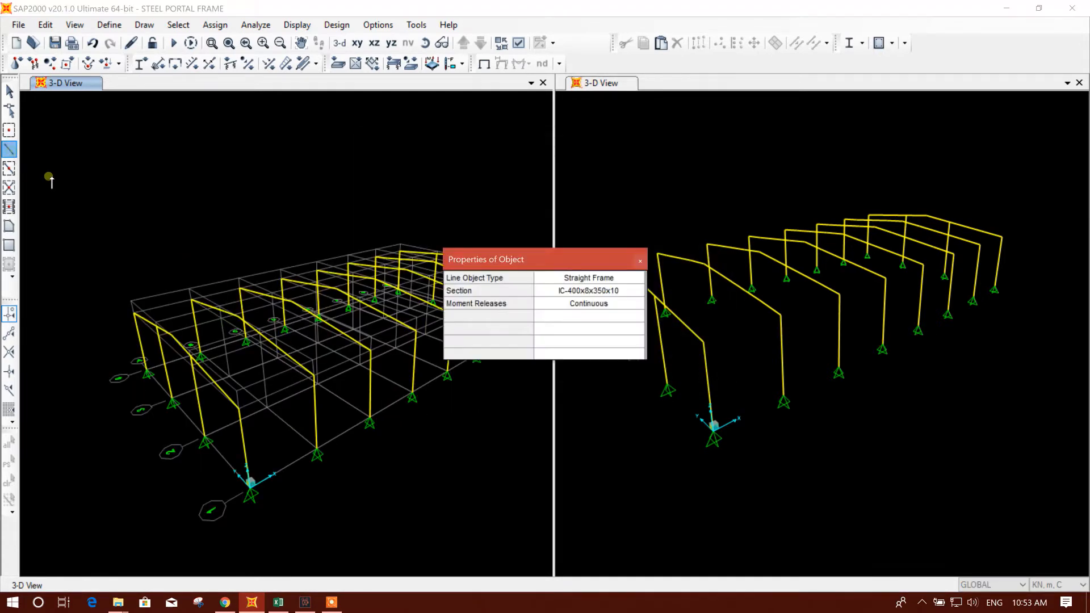
{"action": "left_click", "coordinate": [589, 291]}
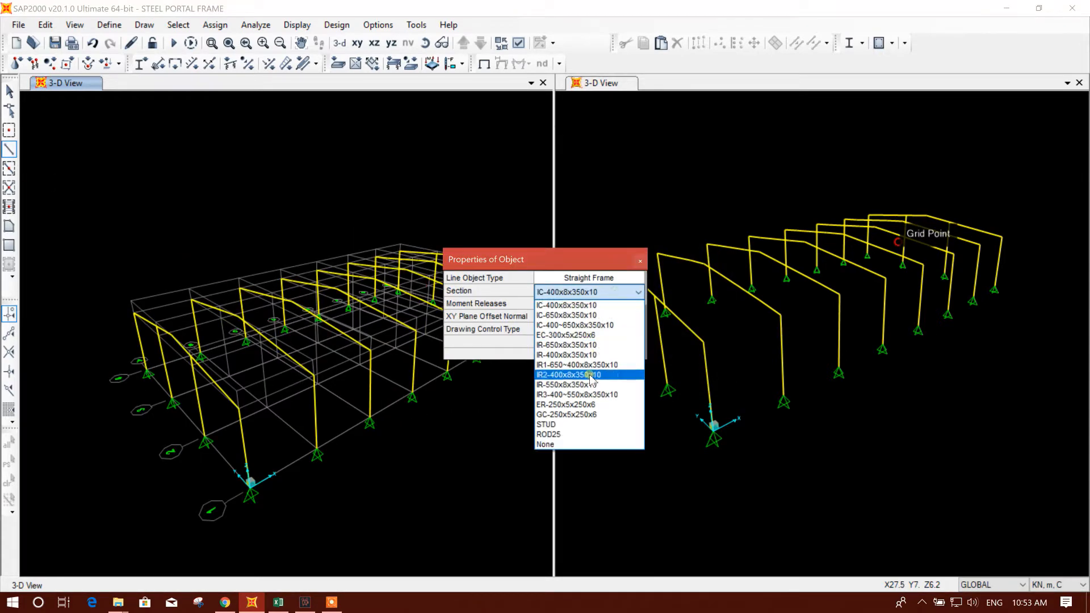
{"action": "left_click", "coordinate": [568, 415]}
{"action": "left_click", "coordinate": [609, 294]}
{"action": "left_click", "coordinate": [561, 426]}
{"action": "left_click_drag", "start_coordinate": [534, 264], "coordinate": [692, 249]}
{"action": "left_click", "coordinate": [760, 290]}
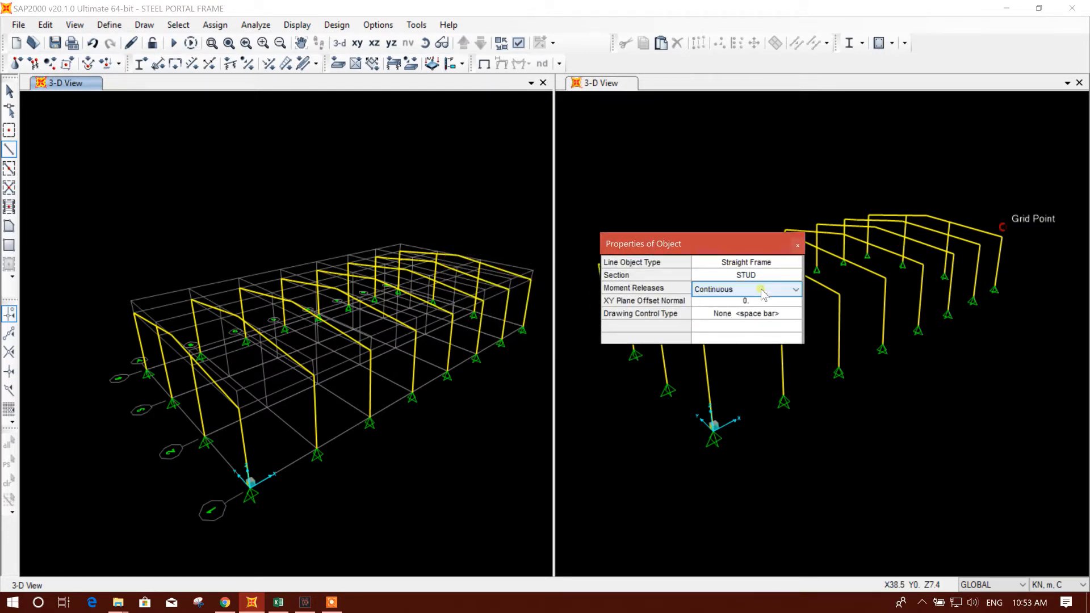
{"action": "left_click", "coordinate": [729, 292]}
{"action": "left_click", "coordinate": [733, 309]}
{"action": "left_click_drag", "start_coordinate": [657, 251], "coordinate": [719, 244]}
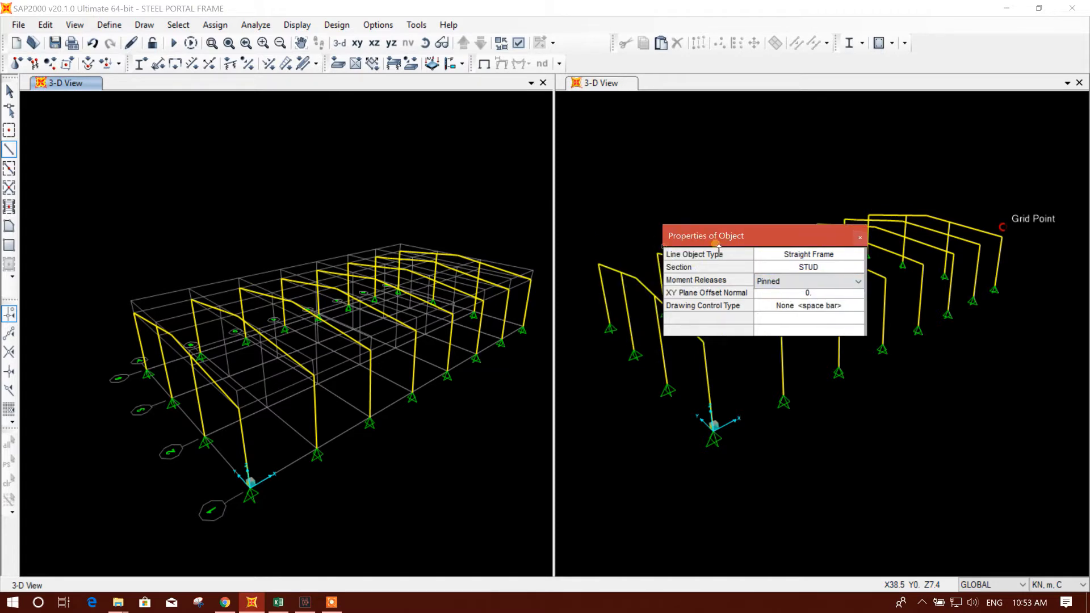
Draw STUD members along the Y=0 eave, joining the column tops from the first portal frame to the last.
{"action": "left_click", "coordinate": [240, 406]}
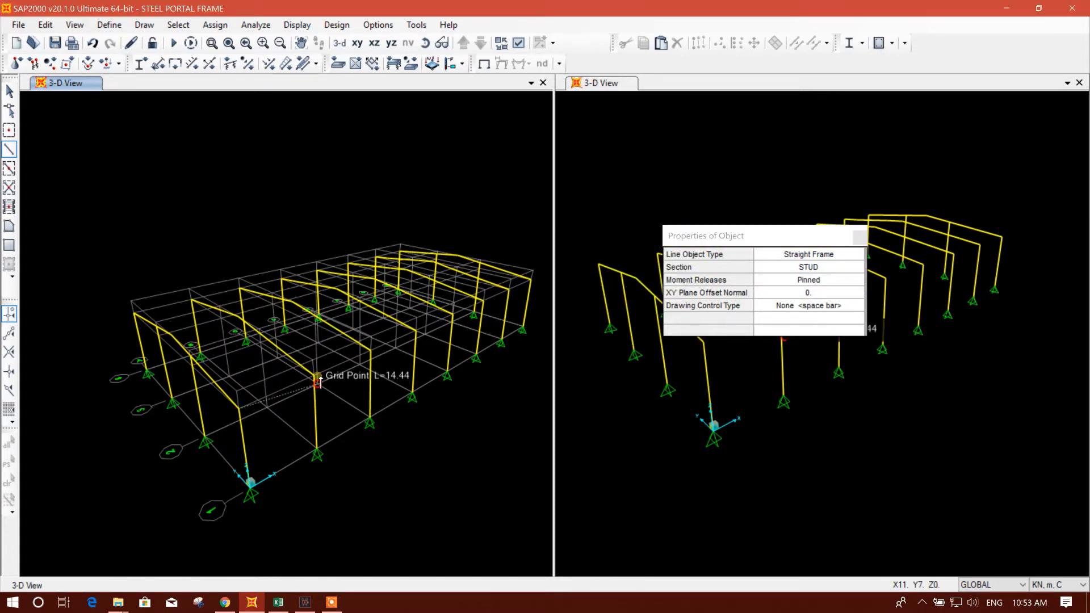
{"action": "middle_click_drag", "start_coordinate": [316, 379], "coordinate": [270, 392]}
{"action": "left_click", "coordinate": [268, 390]}
{"action": "left_click", "coordinate": [324, 364]}
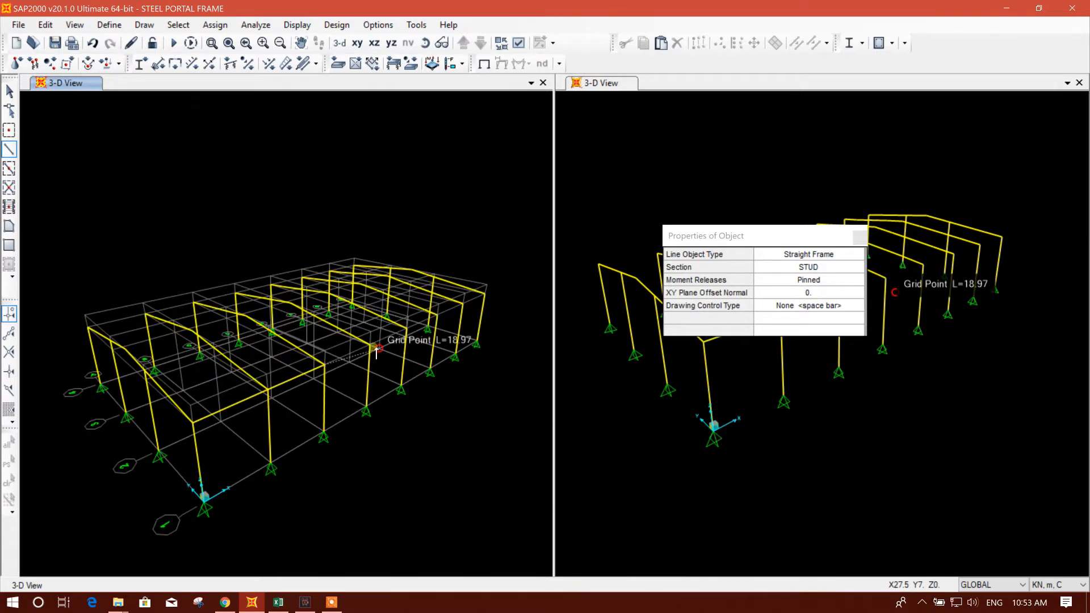
{"action": "left_click", "coordinate": [369, 345]}
{"action": "left_click", "coordinate": [407, 327]}
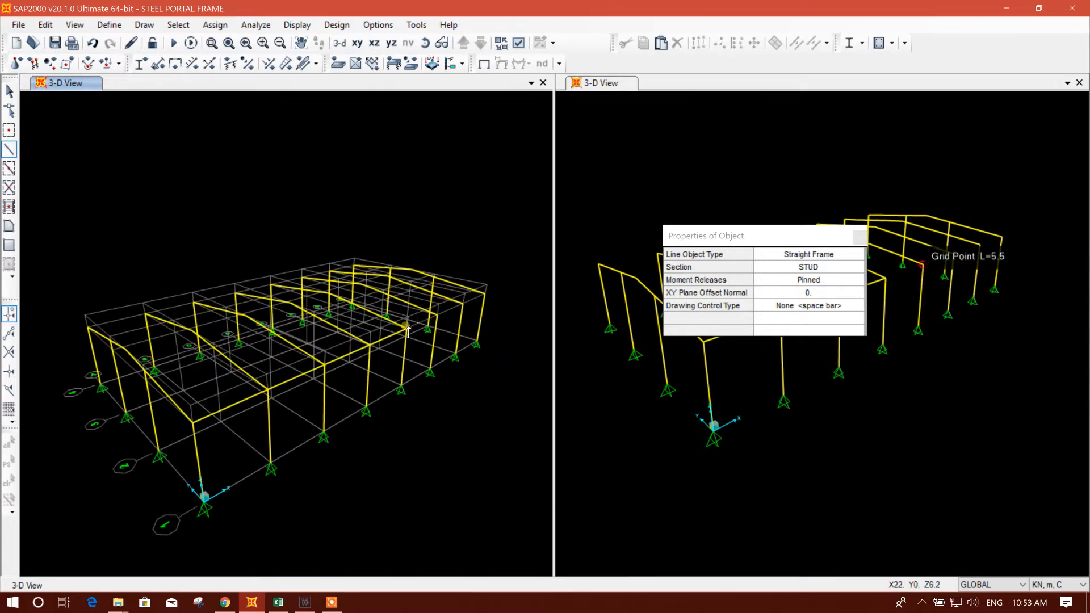
{"action": "left_click", "coordinate": [487, 294]}
{"action": "key", "text": "Escape"}
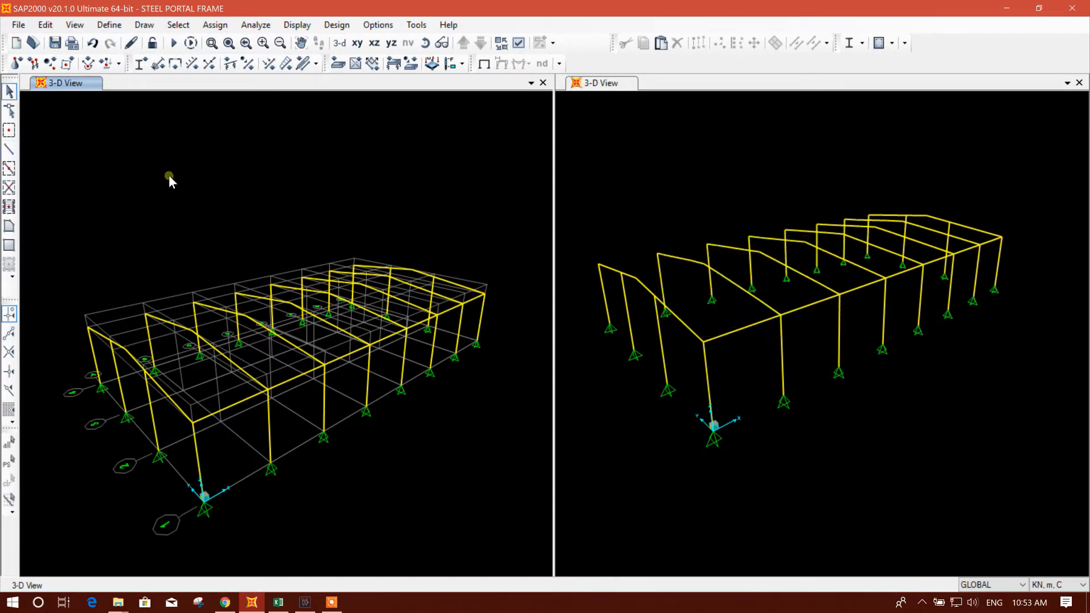
Select all frame members that have the STUD section property.
{"action": "left_click", "coordinate": [178, 25]}
{"action": "mouse_move", "coordinate": [238, 41]}
{"action": "mouse_move", "coordinate": [422, 168]}
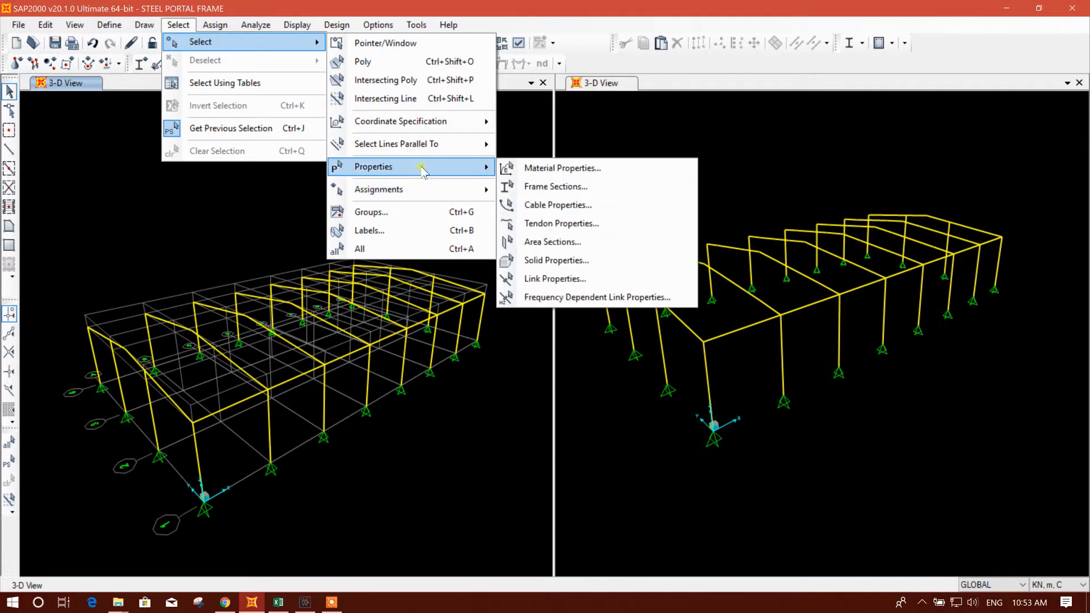
{"action": "left_click", "coordinate": [554, 186]}
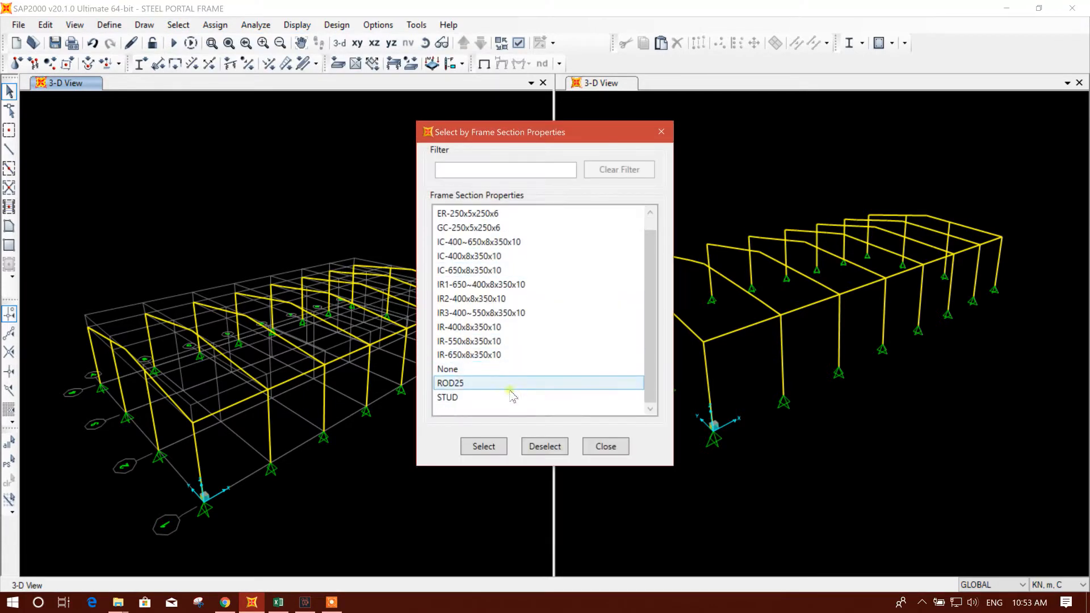
{"action": "left_click", "coordinate": [511, 397]}
{"action": "left_click", "coordinate": [481, 445]}
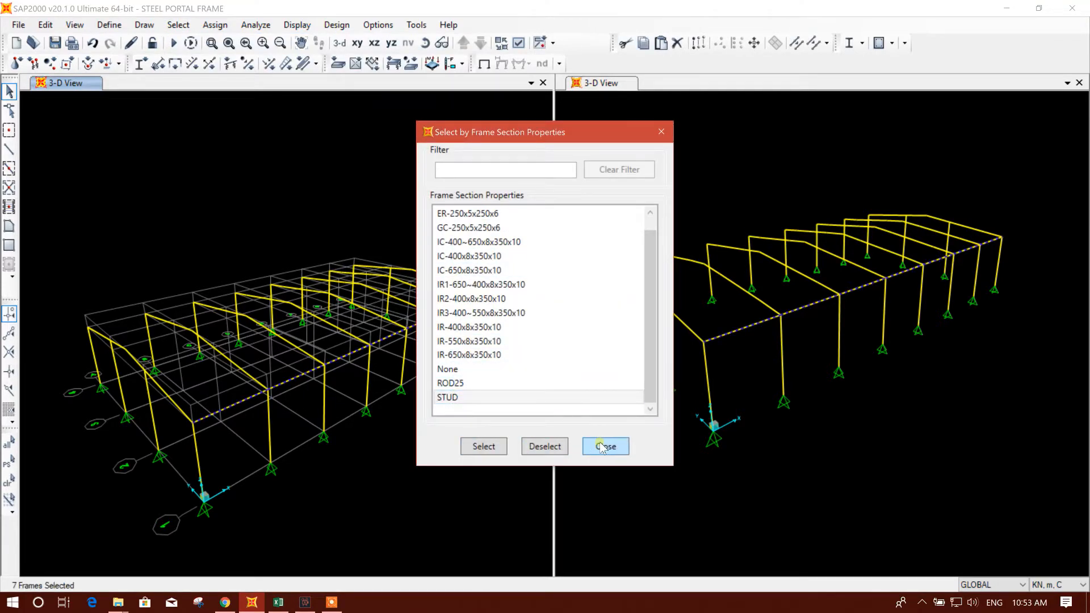
{"action": "left_click", "coordinate": [604, 447]}
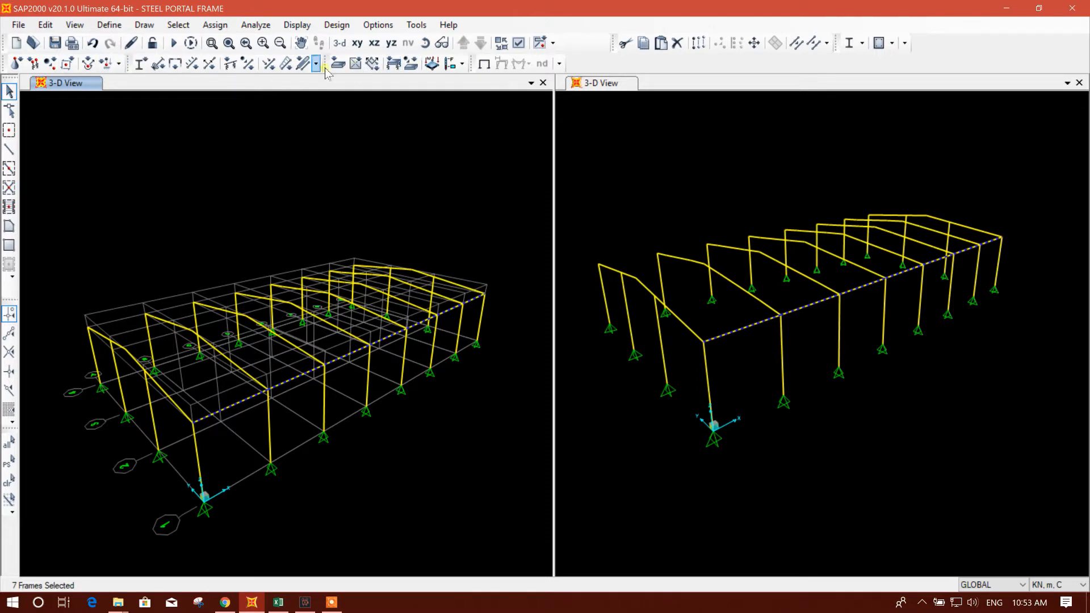
Replicate the selected STUD members linearly from the Y=0 eave to the ridge with dx 0, dy 10.5 and dz 1.2.
{"action": "left_click", "coordinate": [698, 43]}
{"action": "left_click_drag", "start_coordinate": [496, 148], "coordinate": [648, 126]}
{"action": "left_click", "coordinate": [651, 419]}
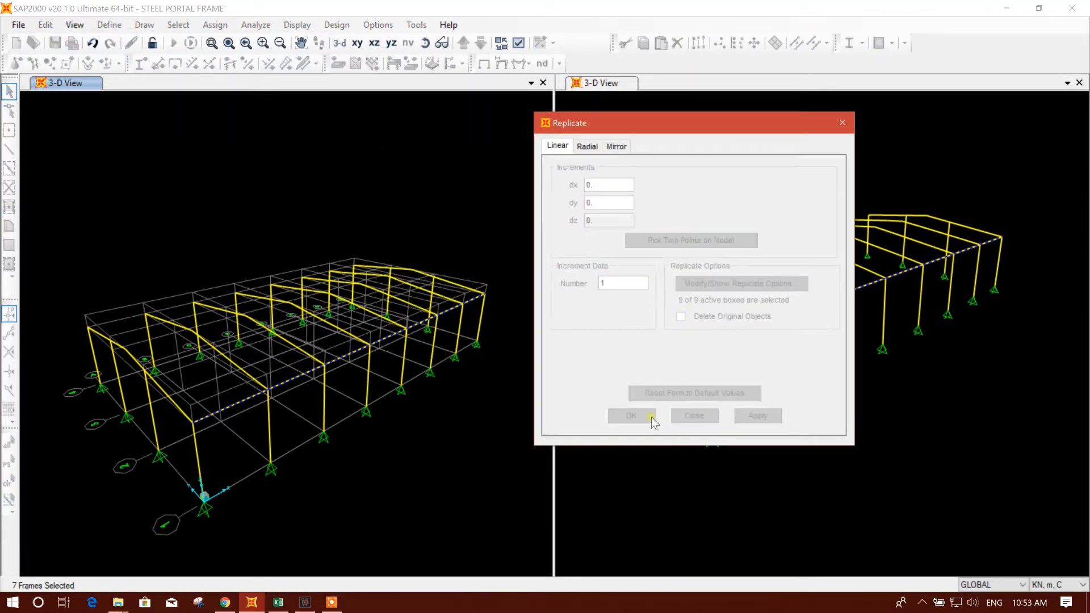
{"action": "left_click", "coordinate": [194, 423]}
{"action": "scroll", "coordinate": [100, 370], "scroll_direction": "up", "scroll_amount": 5}
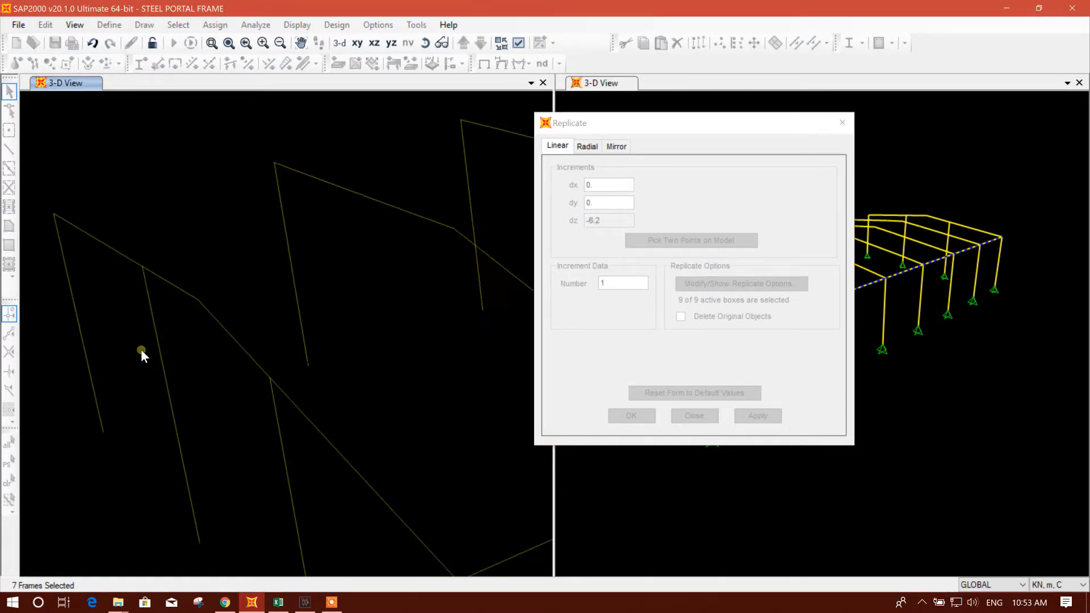
{"action": "left_click", "coordinate": [198, 299]}
{"action": "left_click", "coordinate": [757, 416]}
{"action": "middle_click_drag", "start_coordinate": [244, 326], "coordinate": [315, 323]}
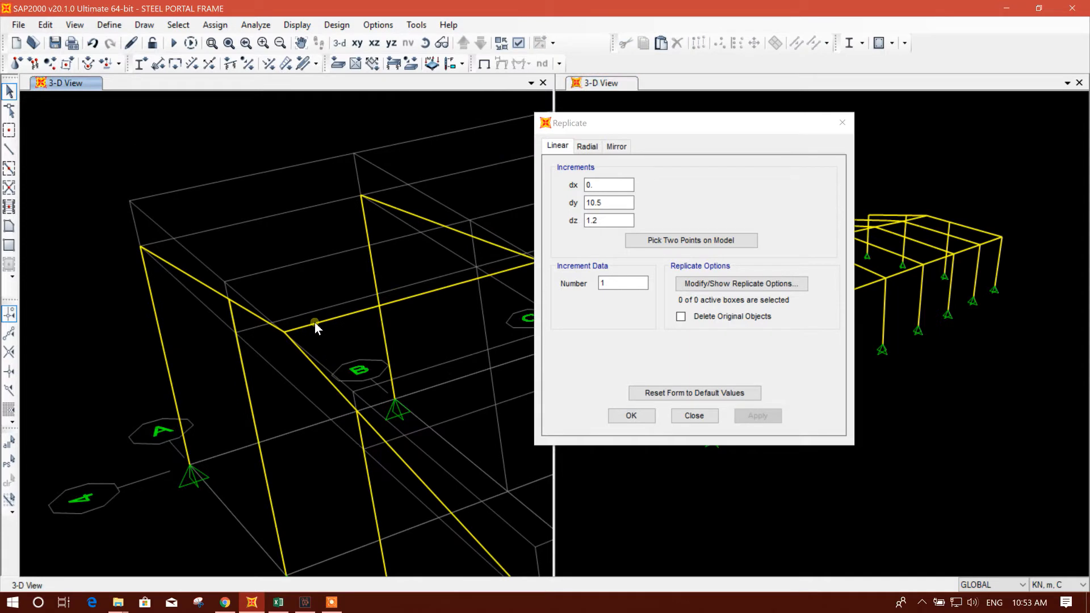
Try to replicate a single ridge STUD member using two picked points, close the replicate form and undo the replications.
{"action": "left_click", "coordinate": [322, 324]}
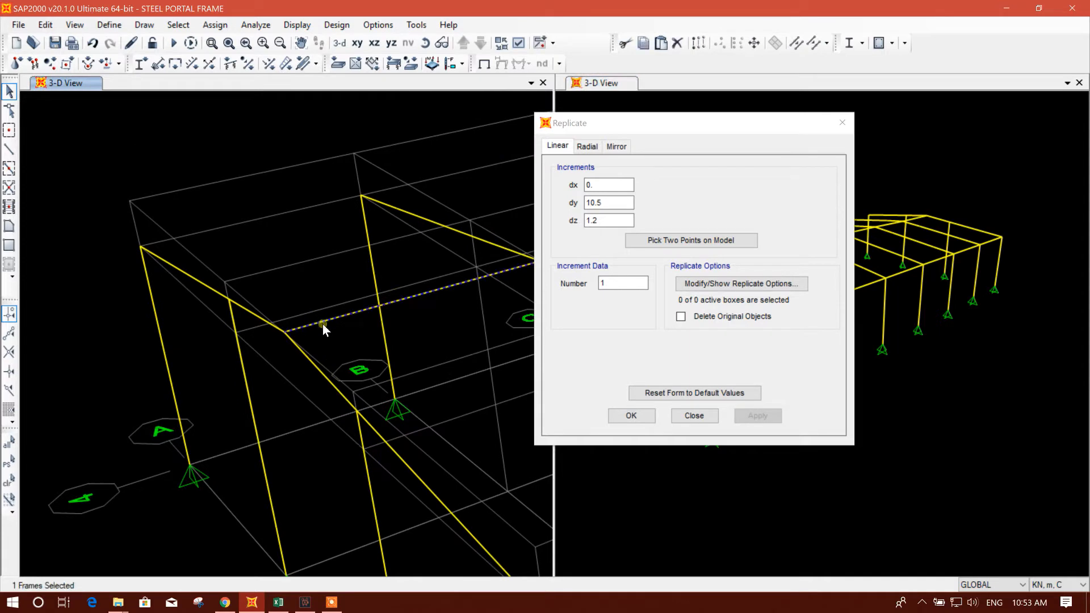
{"action": "left_click", "coordinate": [656, 241]}
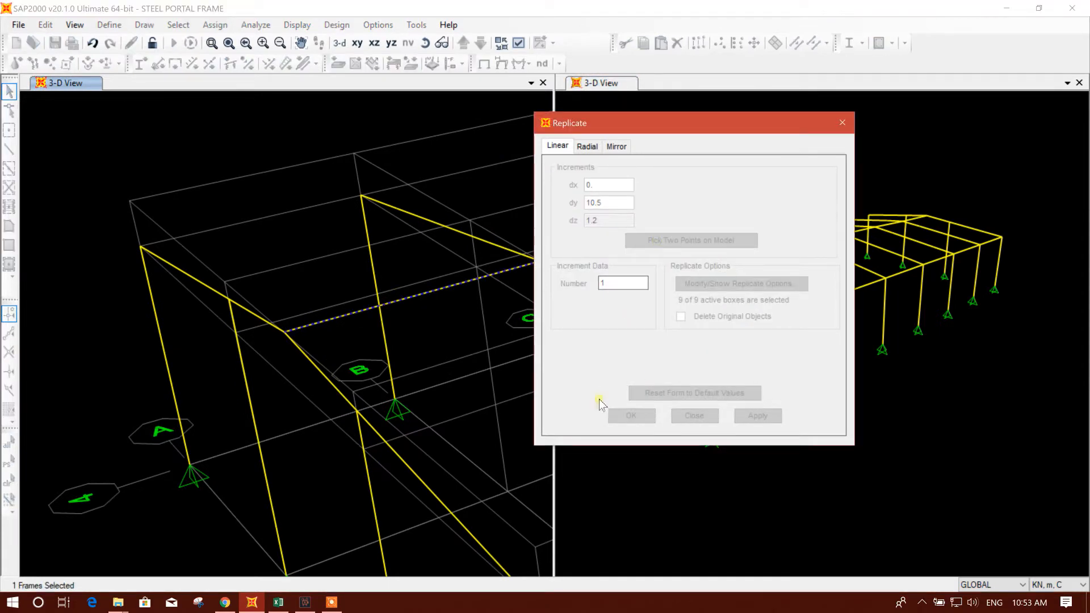
{"action": "left_click", "coordinate": [441, 288]}
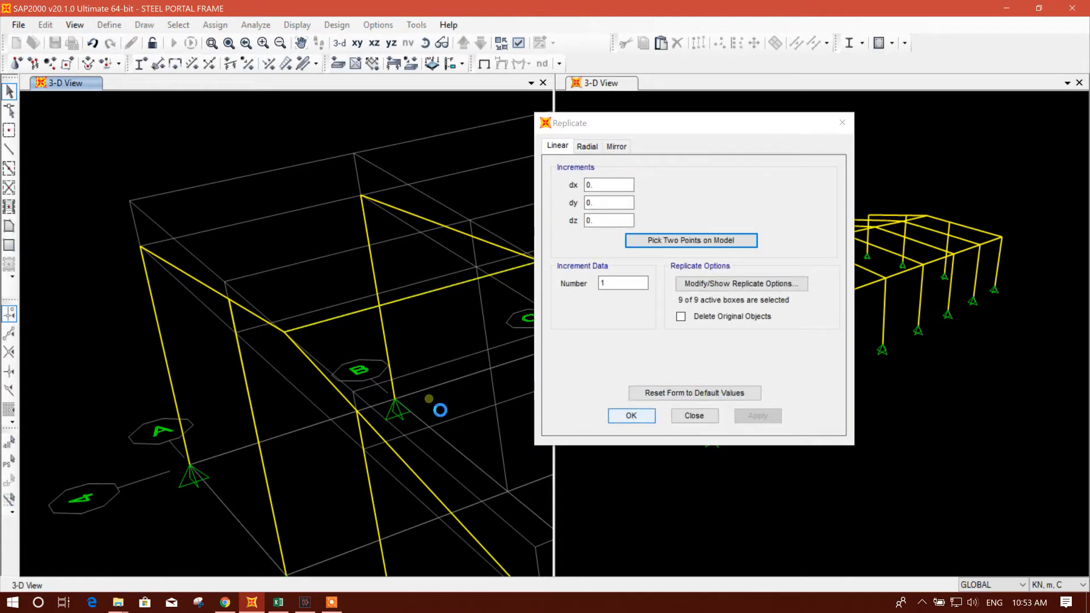
{"action": "middle_click_drag", "start_coordinate": [440, 410], "coordinate": [237, 267]}
{"action": "left_click", "coordinate": [687, 415]}
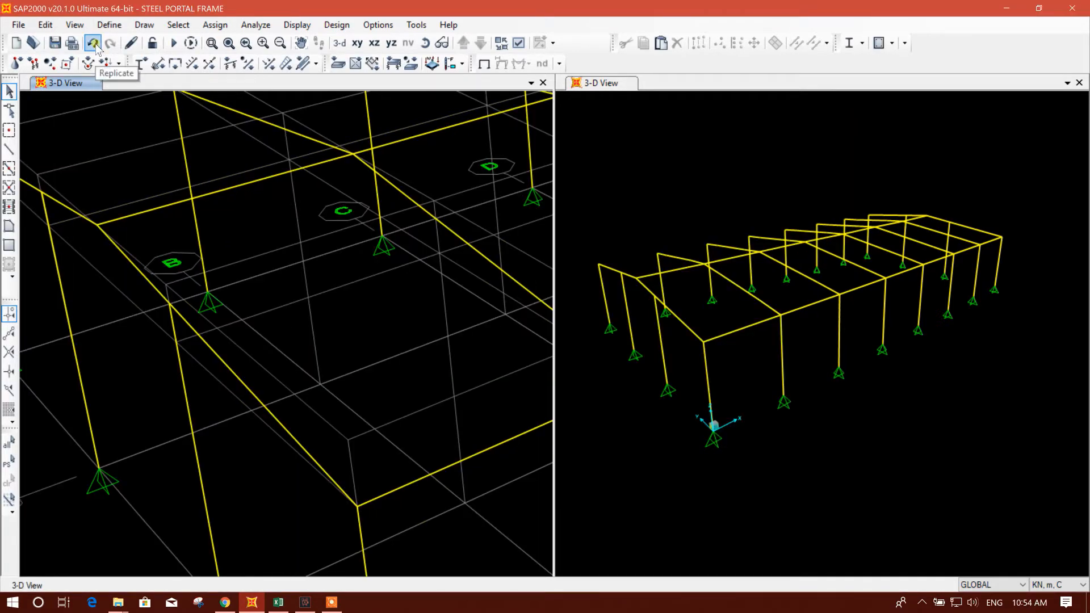
{"action": "mouse_move", "coordinate": [278, 307]}
{"action": "middle_mouse_down", "text": "shift"}
{"action": "mouse_move", "coordinate": [400, 321]}
{"action": "mouse_move", "coordinate": [377, 329]}
{"action": "middle_mouse_up", "text": "shift"}
Select all frame members that use the STUD frame section and close the selection form.
{"action": "left_click", "coordinate": [177, 25]}
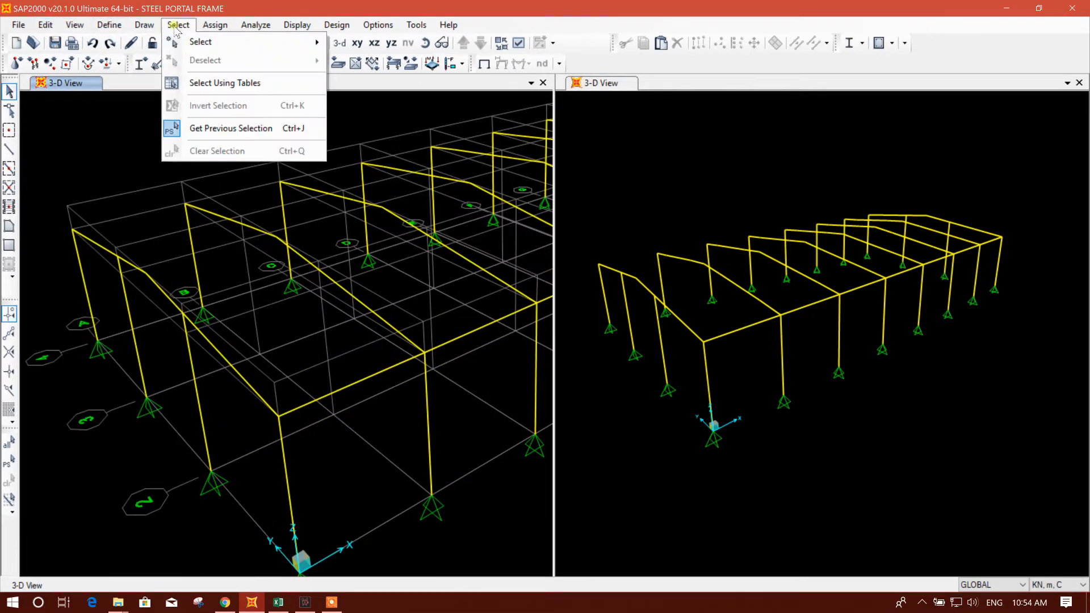
{"action": "mouse_move", "coordinate": [204, 41]}
{"action": "mouse_move", "coordinate": [429, 171]}
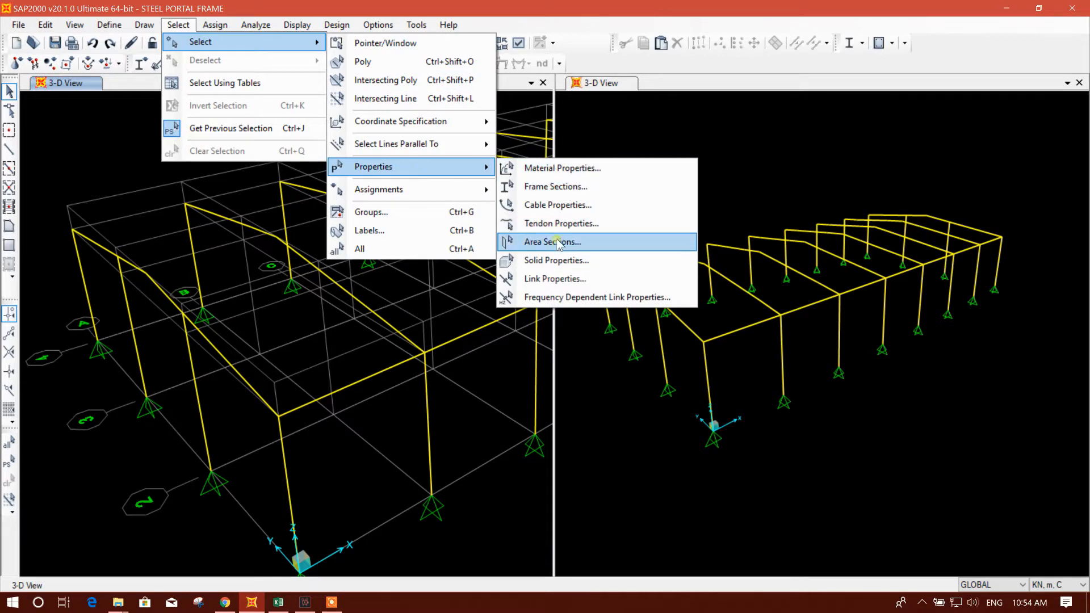
{"action": "left_click", "coordinate": [559, 186]}
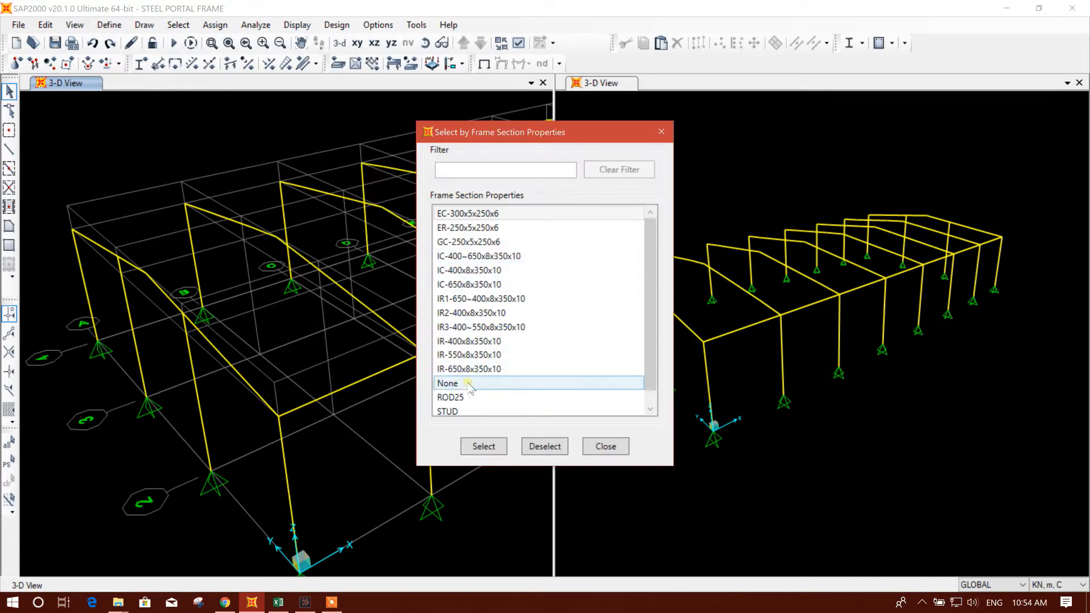
{"action": "scroll", "coordinate": [460, 392], "scroll_direction": "down", "scroll_amount": 1}
{"action": "left_click", "coordinate": [449, 397]}
{"action": "left_click", "coordinate": [482, 446]}
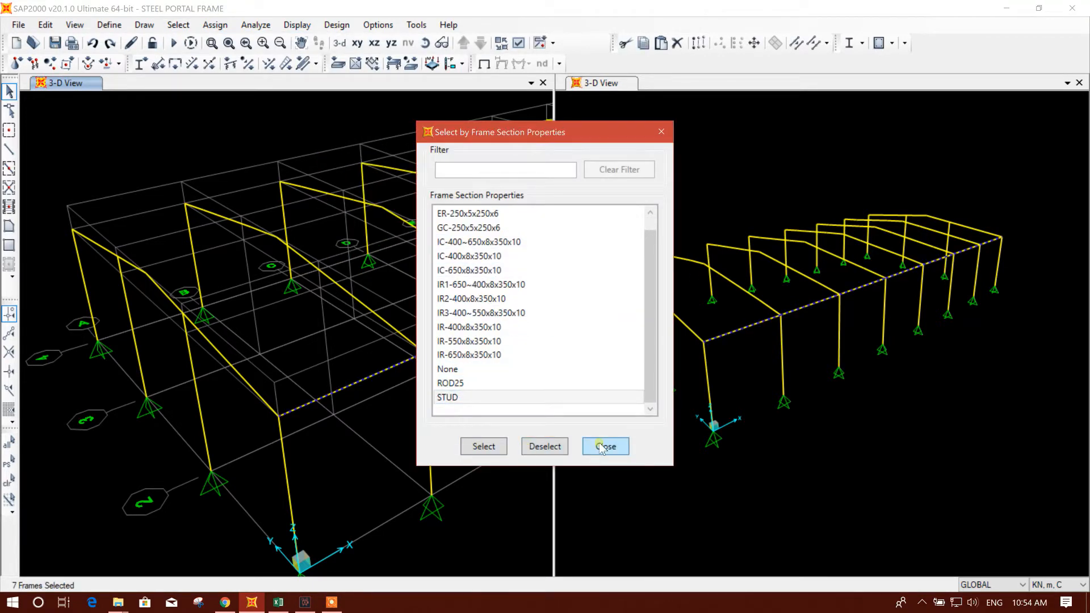
{"action": "left_click", "coordinate": [605, 446]}
Replicate the selected eave STUD members to the ridge with dx 0, dy 10.5 and dz 1.2, and close the form.
{"action": "left_click", "coordinate": [699, 43]}
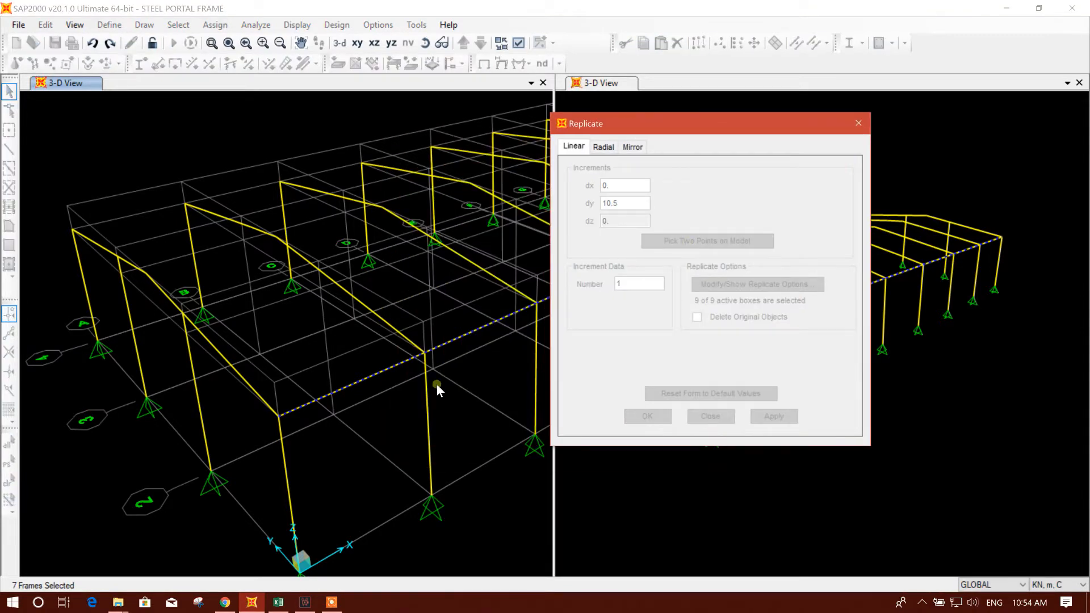
{"action": "left_click", "coordinate": [279, 416]}
{"action": "left_click", "coordinate": [140, 275]}
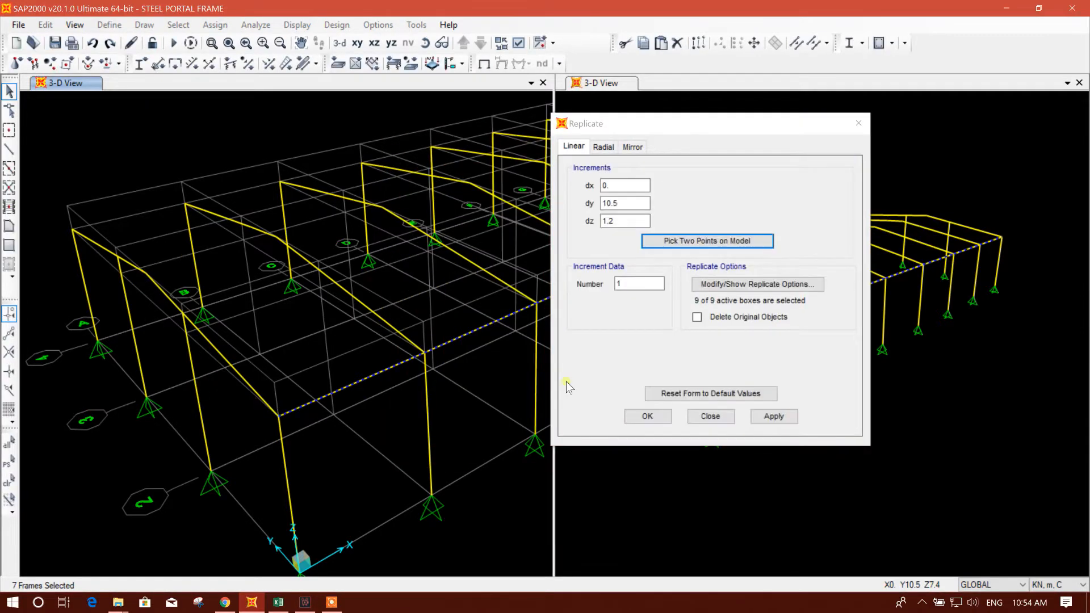
{"action": "left_click", "coordinate": [768, 415]}
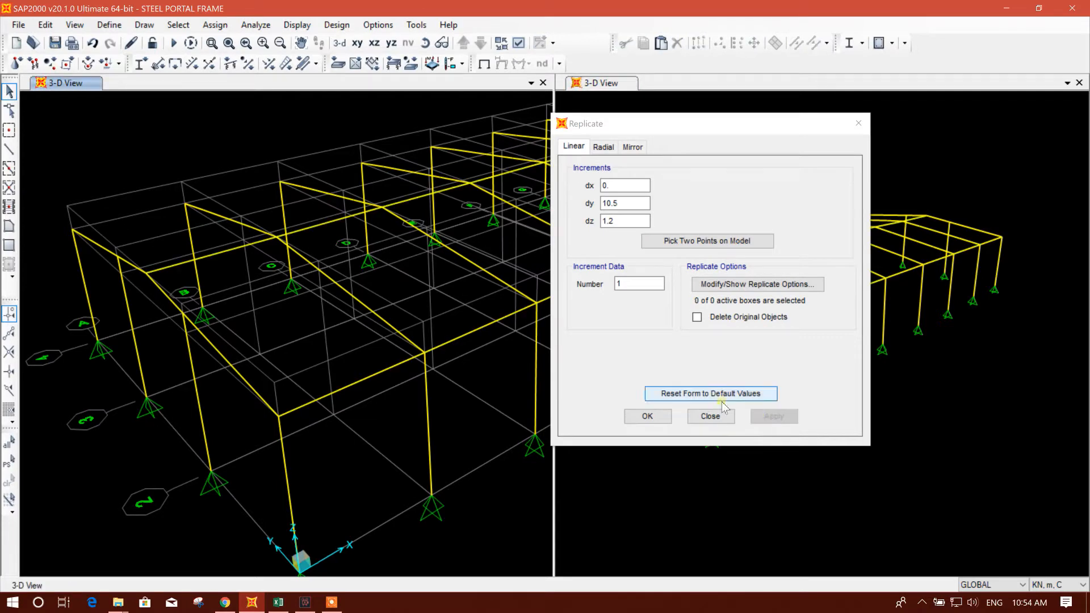
{"action": "left_click", "coordinate": [710, 416]}
Restore the previous STUD selection and replicate it once to the opposite eave with dx 0, dy 21 and dz 0.
{"action": "middle_click_drag", "start_coordinate": [261, 423], "coordinate": [338, 397]}
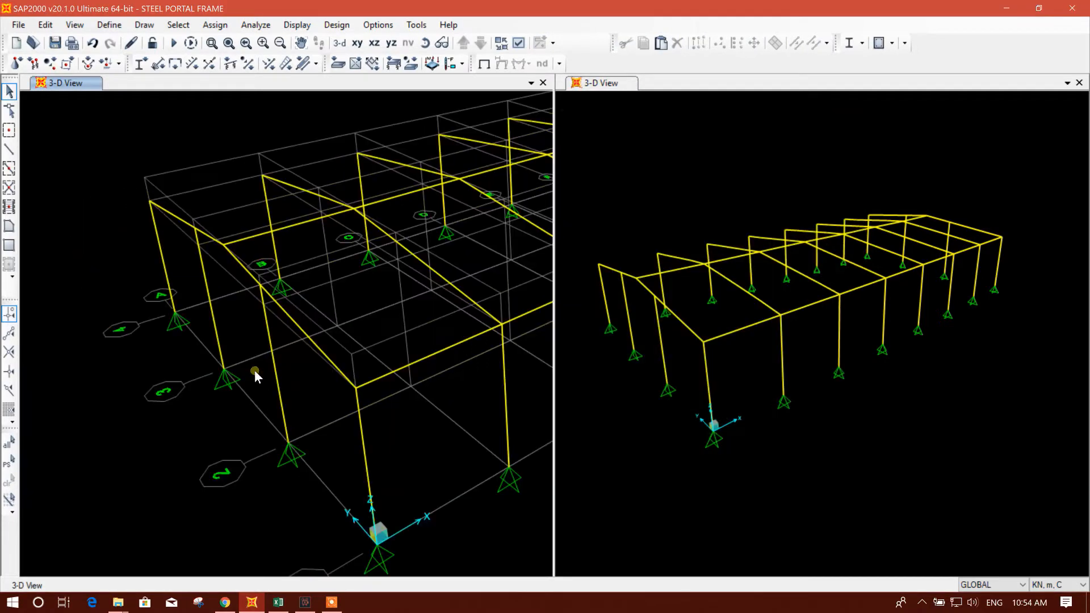
{"action": "left_click", "coordinate": [11, 465]}
{"action": "middle_click_drag", "start_coordinate": [352, 449], "coordinate": [409, 435]}
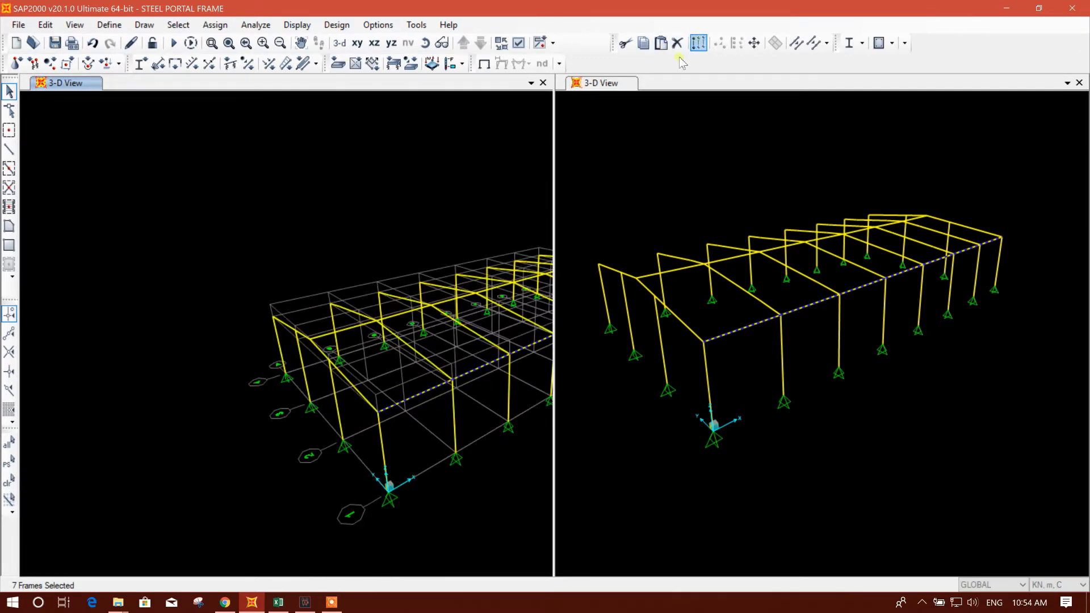
{"action": "left_click", "coordinate": [698, 43]}
{"action": "left_click_drag", "start_coordinate": [512, 146], "coordinate": [736, 146]}
{"action": "left_click", "coordinate": [744, 262]}
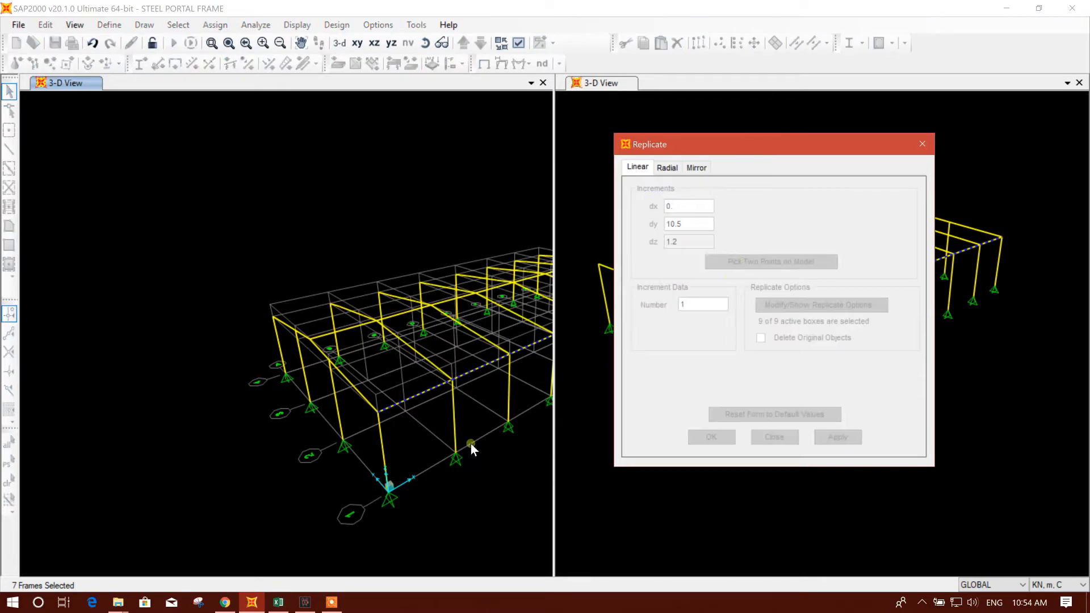
{"action": "left_click", "coordinate": [373, 423]}
{"action": "left_click", "coordinate": [273, 317]}
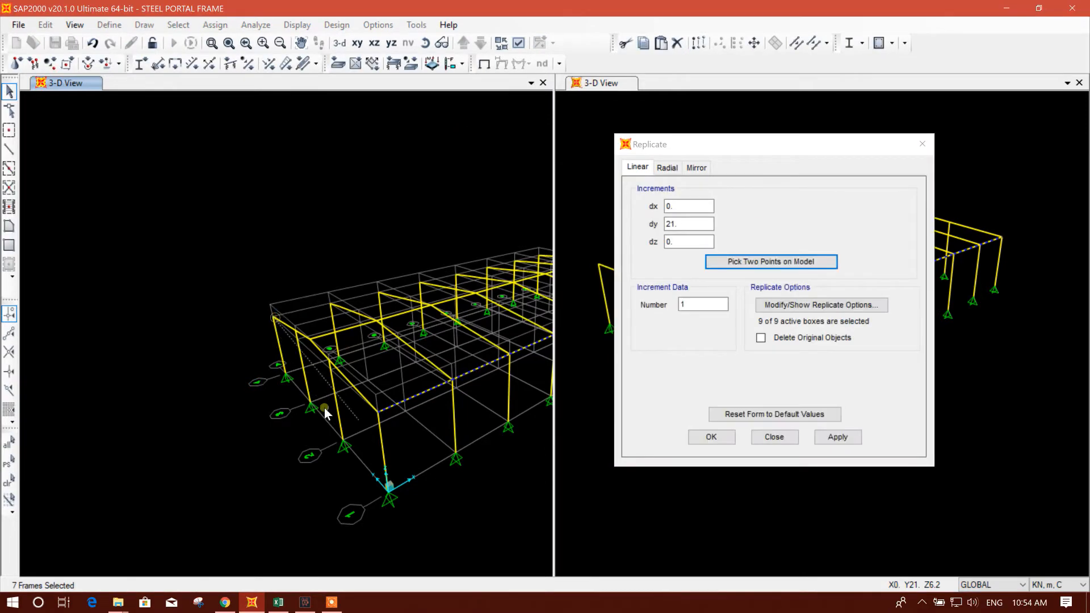
{"action": "left_click", "coordinate": [837, 438]}
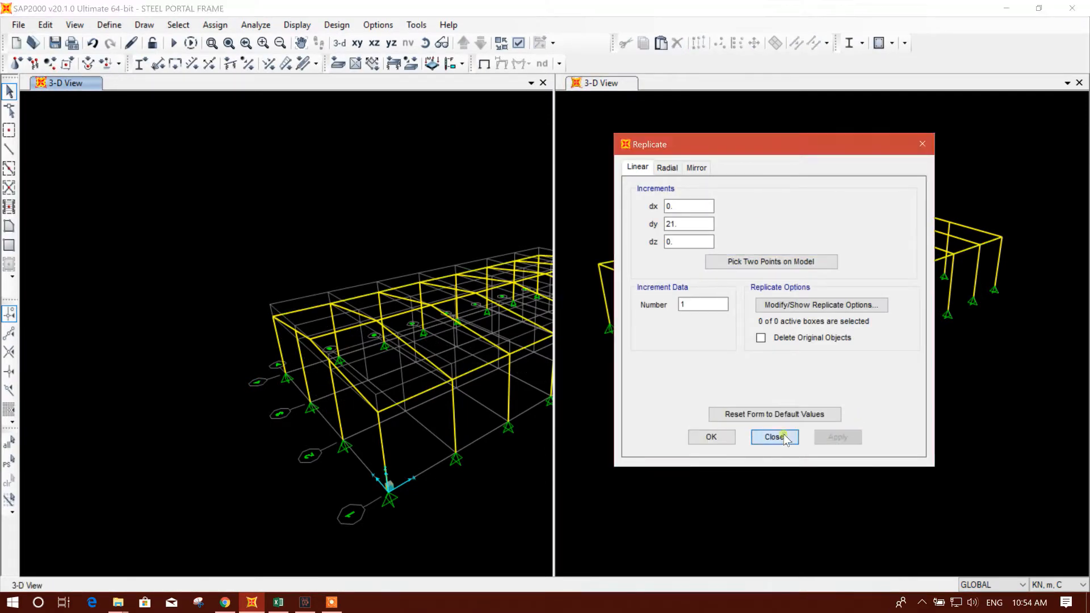
{"action": "left_click", "coordinate": [774, 437]}
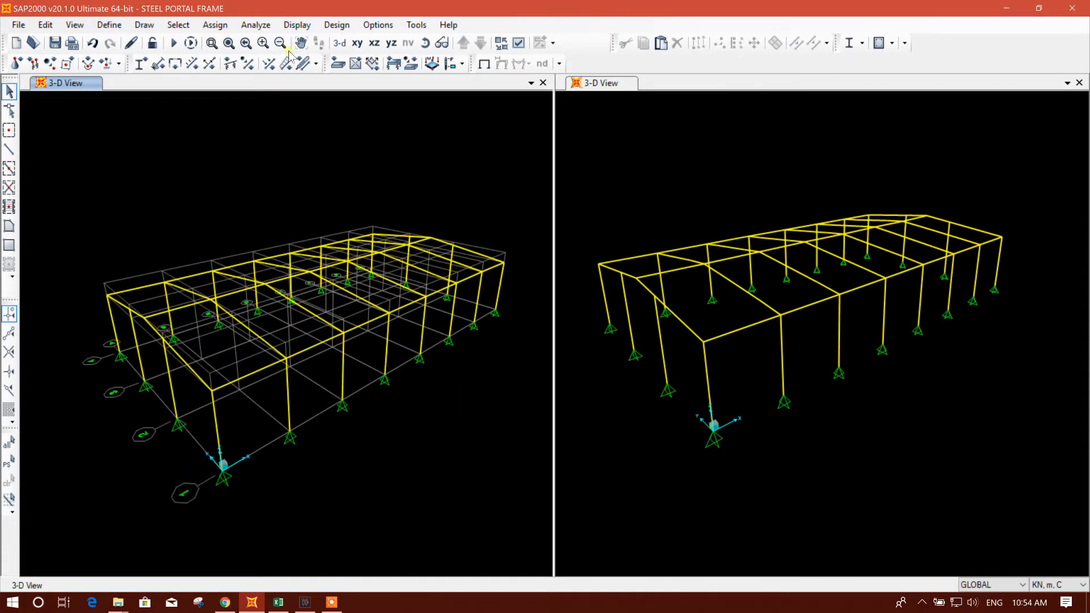
Show the frame releases in the view with the grid lines and inspect the ends of the STUD members.
{"action": "left_click", "coordinate": [518, 43]}
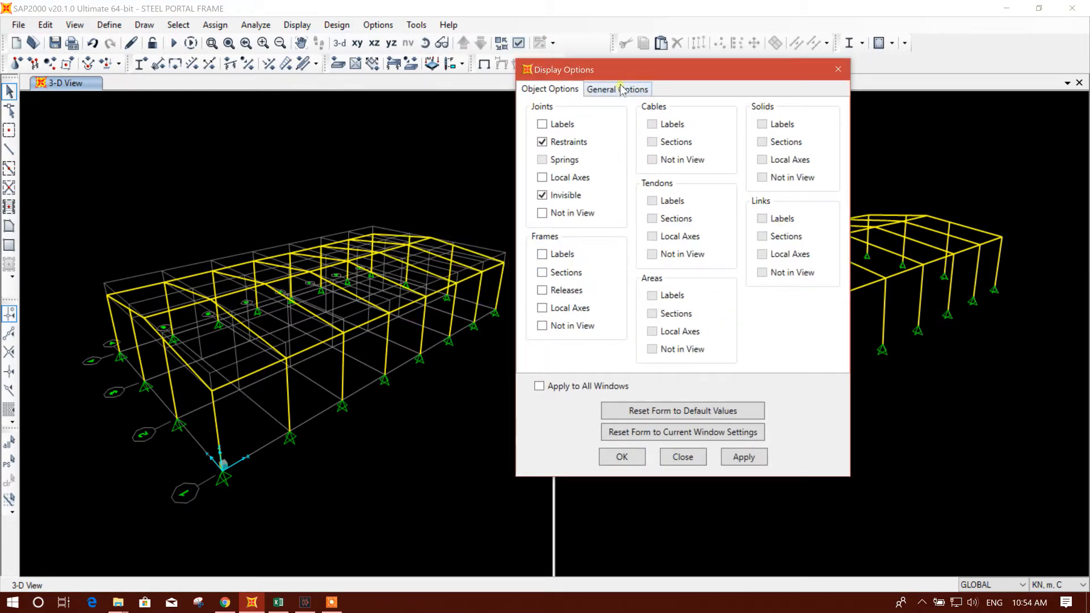
{"action": "left_click", "coordinate": [736, 456]}
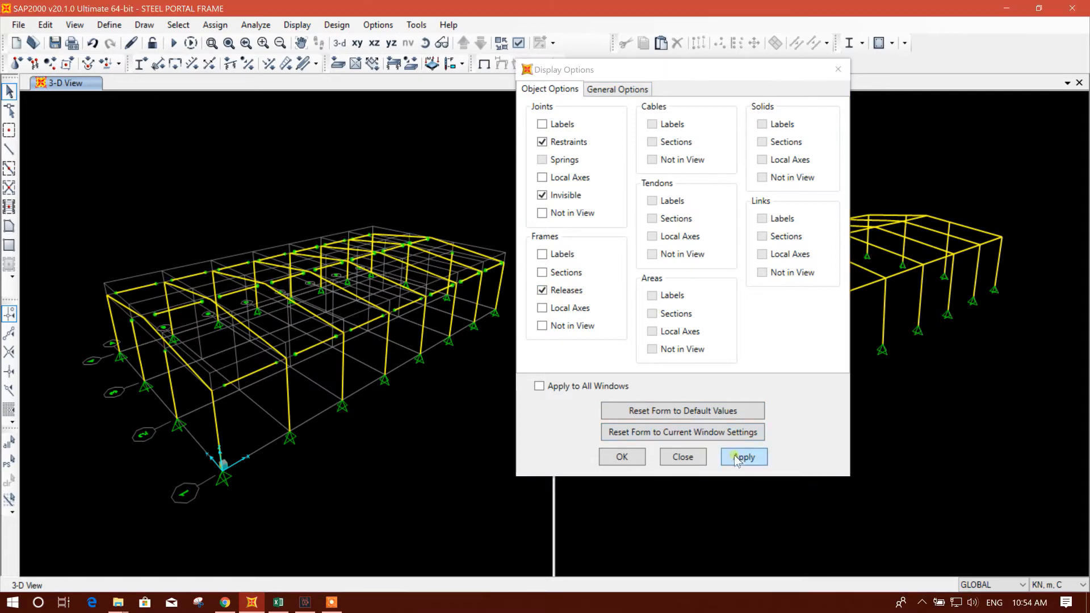
{"action": "middle_click_drag", "start_coordinate": [306, 421], "coordinate": [272, 410]}
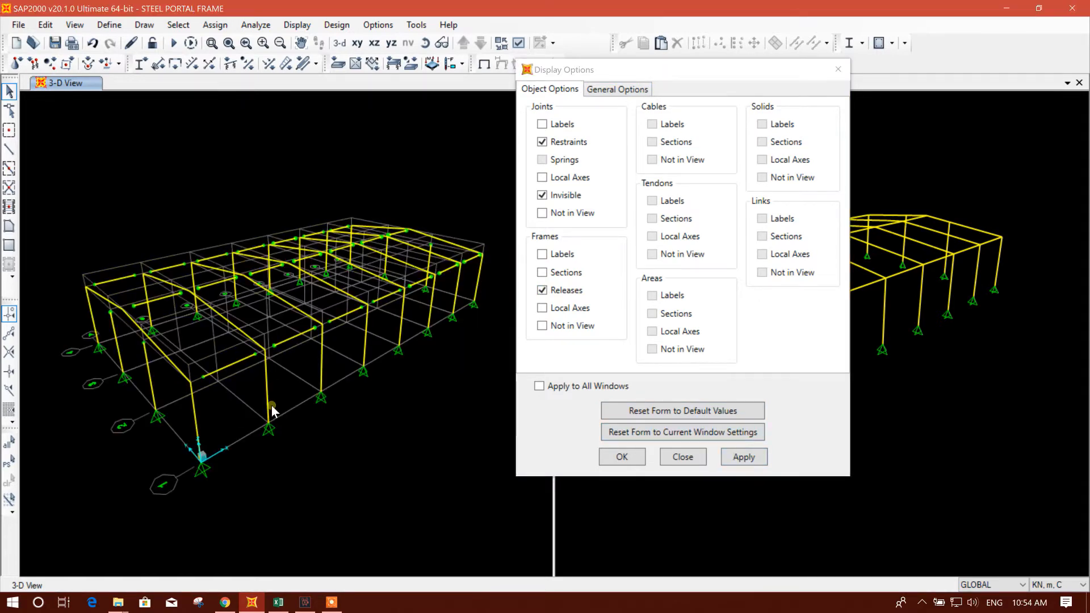
{"action": "mouse_move", "coordinate": [345, 445]}
{"action": "middle_mouse_down", "text": "shift"}
{"action": "mouse_move", "coordinate": [321, 469]}
{"action": "mouse_move", "coordinate": [280, 460]}
{"action": "mouse_move", "coordinate": [397, 479]}
{"action": "mouse_move", "coordinate": [152, 469]}
{"action": "mouse_move", "coordinate": [263, 483]}
{"action": "mouse_move", "coordinate": [511, 462]}
{"action": "mouse_move", "coordinate": [290, 455]}
{"action": "mouse_move", "coordinate": [305, 436]}
{"action": "mouse_move", "coordinate": [329, 432]}
{"action": "middle_mouse_up", "text": "shift"}
{"action": "left_click", "coordinate": [676, 456]}
Draw pinned ROD25 cross bracing in the Y=0 wall between the first two portal frames, joining column bases to opposite column tops.
{"action": "left_click", "coordinate": [9, 150]}
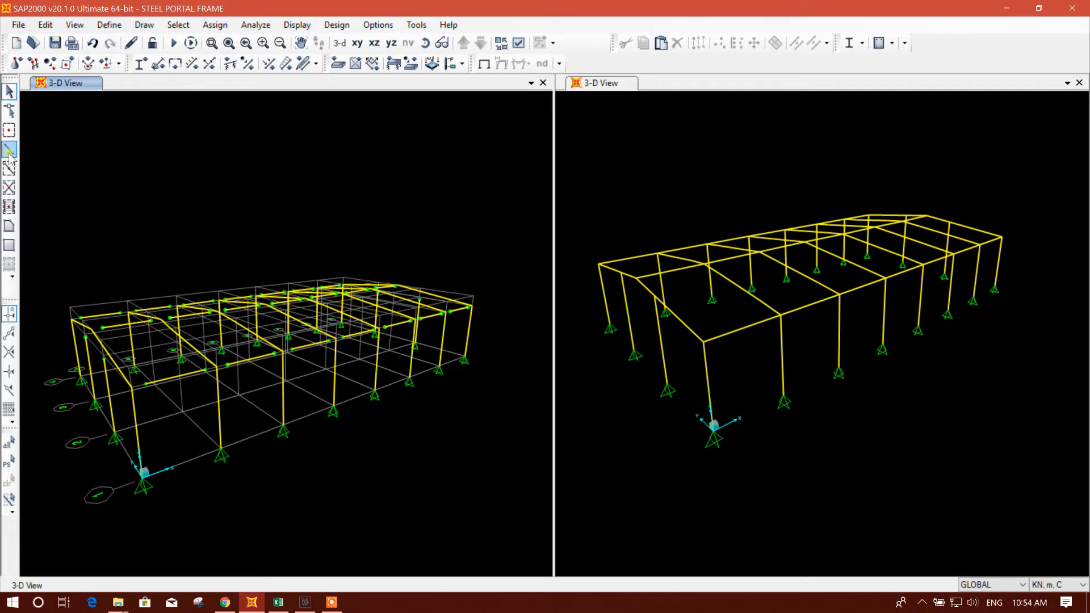
{"action": "left_click", "coordinate": [817, 268]}
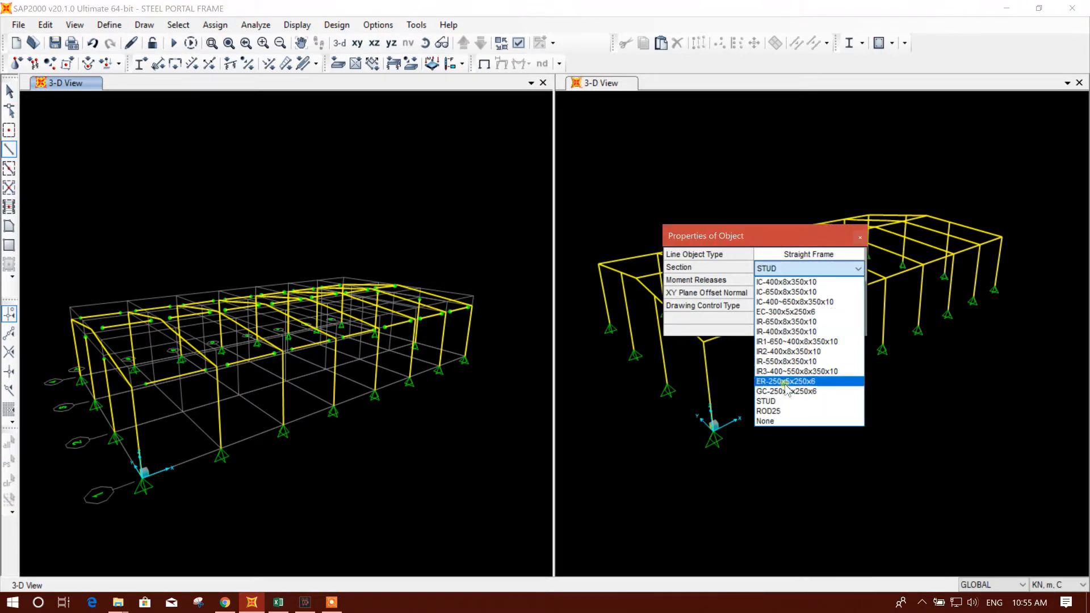
{"action": "left_click", "coordinate": [783, 402]}
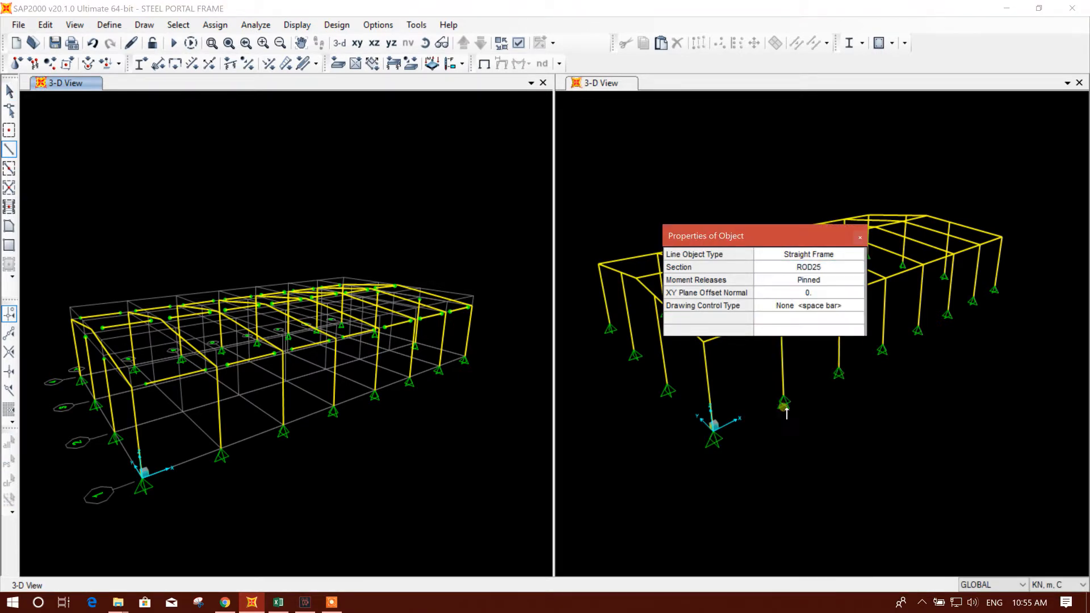
{"action": "left_click", "coordinate": [153, 475]}
{"action": "left_click", "coordinate": [223, 450]}
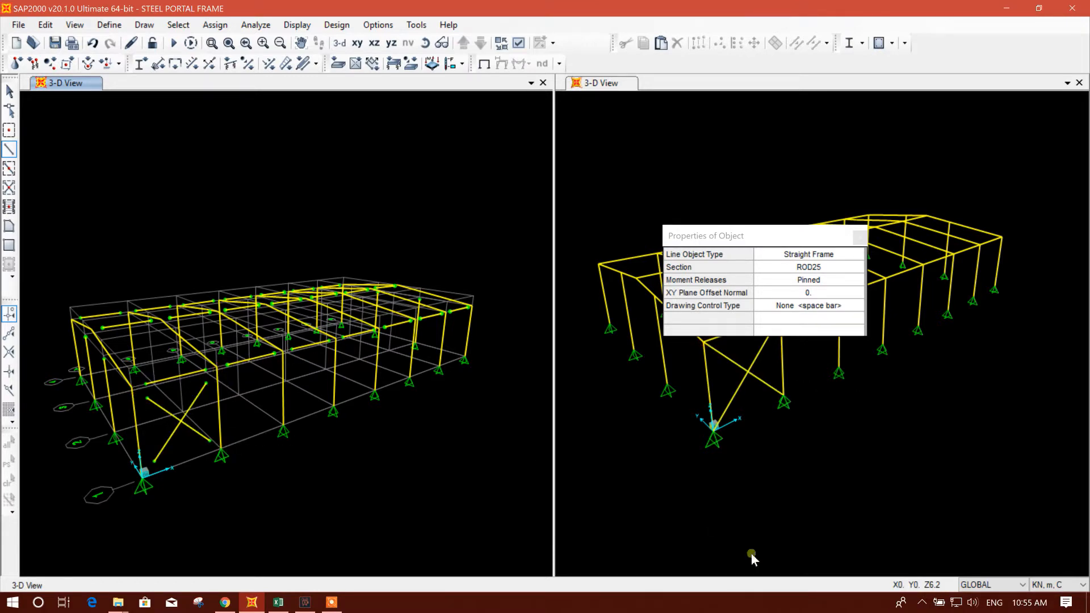
{"action": "left_click", "coordinate": [331, 603]}
{"action": "left_click", "coordinate": [919, 584]}
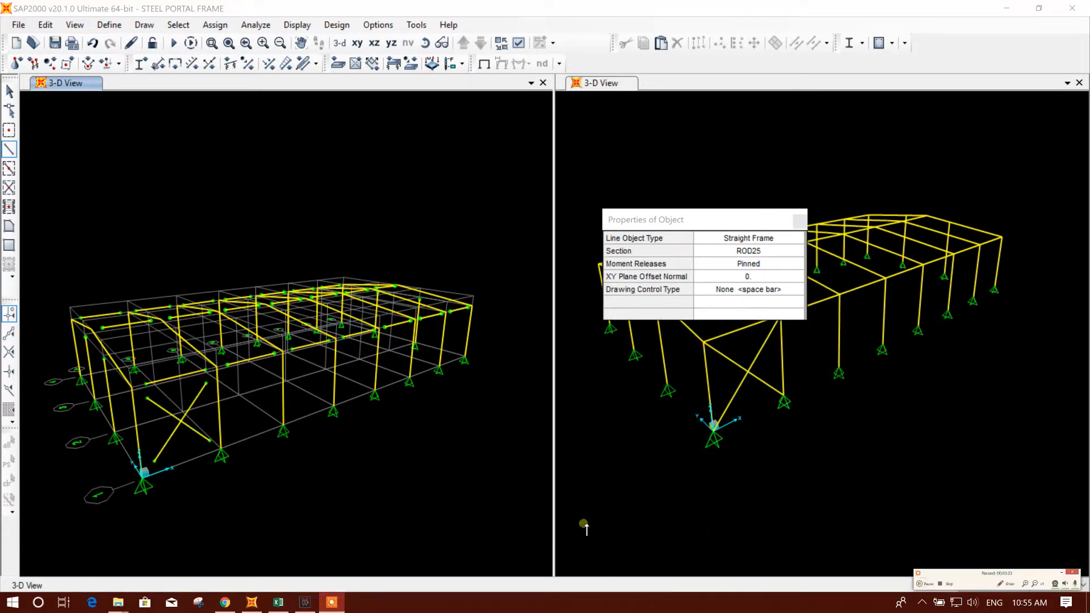
End member drawing and examine the first portal frame's rafter between the Y=0 eave and the ridge from the gable side.
{"action": "middle_click_drag", "start_coordinate": [309, 337], "coordinate": [383, 340]}
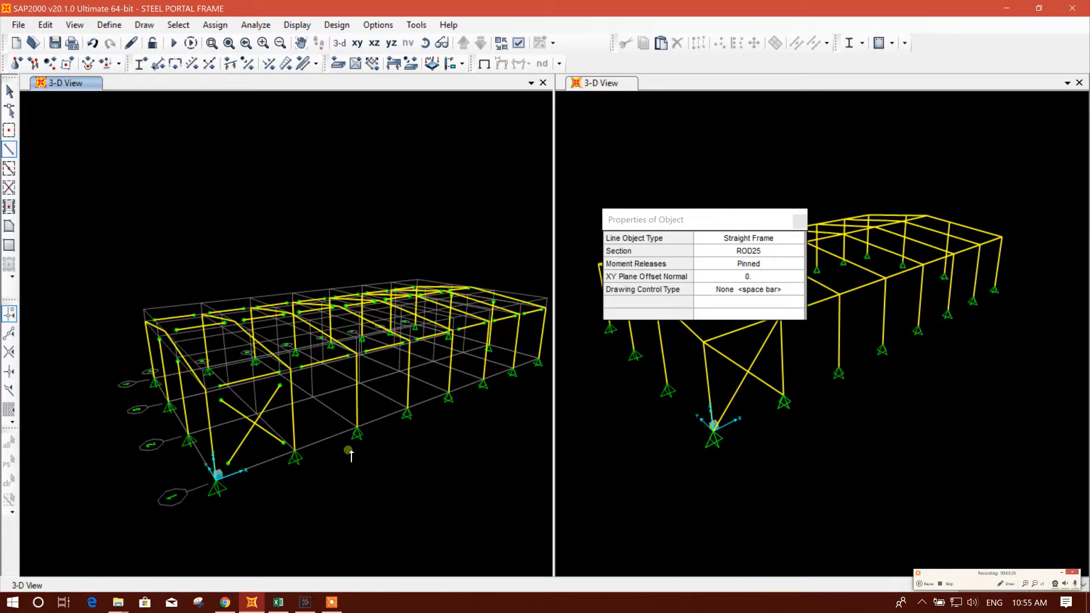
{"action": "mouse_move", "coordinate": [393, 442]}
{"action": "middle_mouse_down", "text": "shift"}
{"action": "mouse_move", "coordinate": [421, 433]}
{"action": "mouse_move", "coordinate": [421, 486]}
{"action": "mouse_move", "coordinate": [295, 402]}
{"action": "mouse_move", "coordinate": [293, 383]}
{"action": "mouse_move", "coordinate": [384, 369]}
{"action": "mouse_move", "coordinate": [257, 432]}
{"action": "mouse_move", "coordinate": [283, 417]}
{"action": "middle_mouse_up", "text": "shift"}
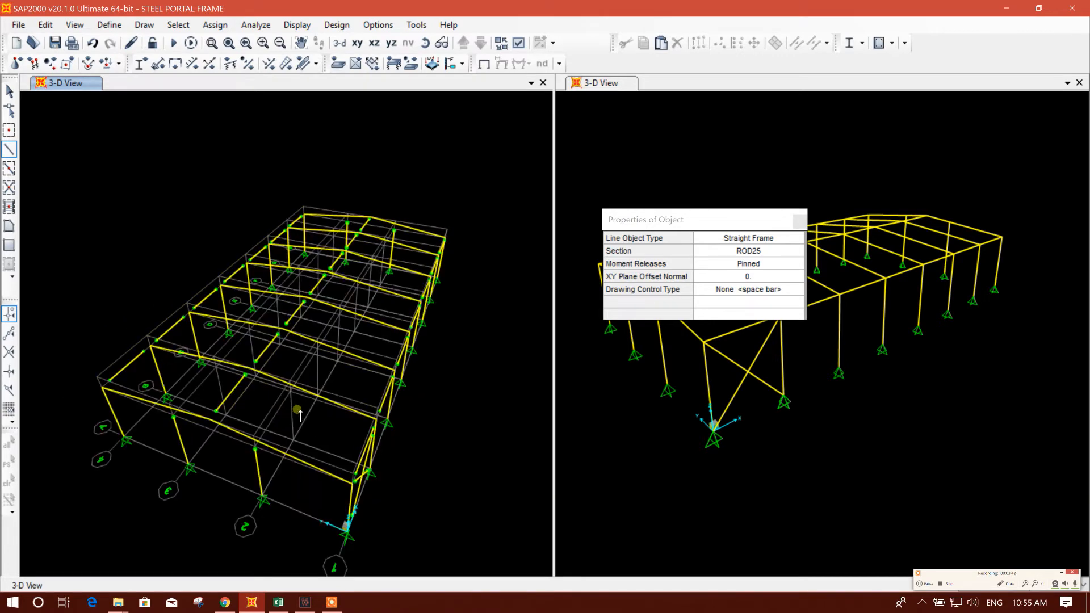
{"action": "key", "text": "Escape"}
{"action": "left_click", "coordinate": [305, 390]}
{"action": "left_click", "coordinate": [305, 389]}
{"action": "left_click", "coordinate": [276, 455]}
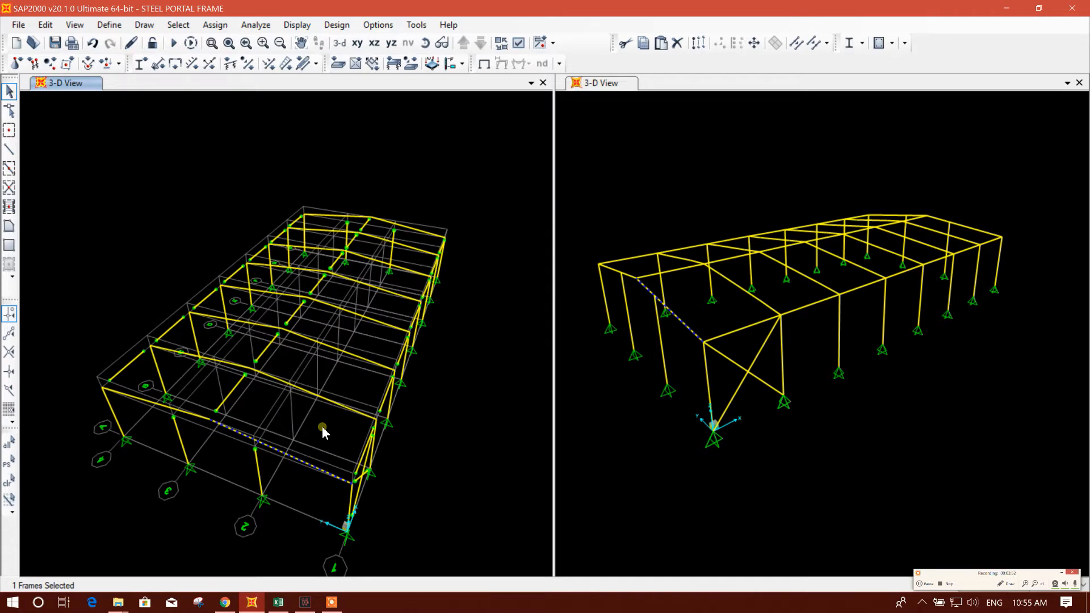
{"action": "left_click", "coordinate": [300, 453]}
{"action": "left_click", "coordinate": [307, 465]}
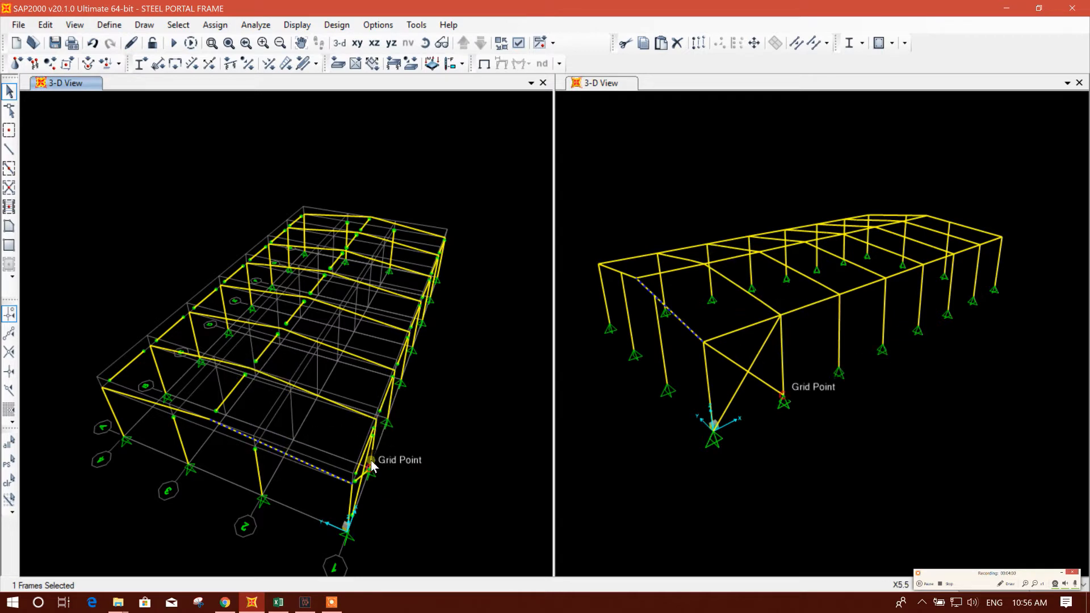
{"action": "left_click", "coordinate": [407, 459]}
{"action": "left_click", "coordinate": [288, 452]}
{"action": "left_click", "coordinate": [286, 456]}
{"action": "left_click", "coordinate": [289, 456]}
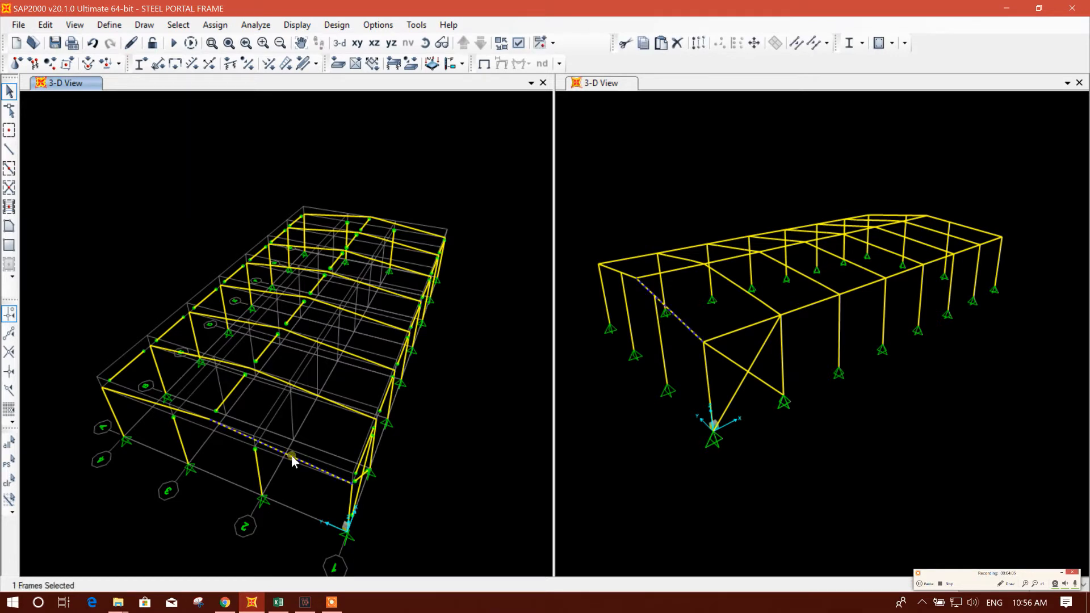
{"action": "left_click", "coordinate": [284, 456]}
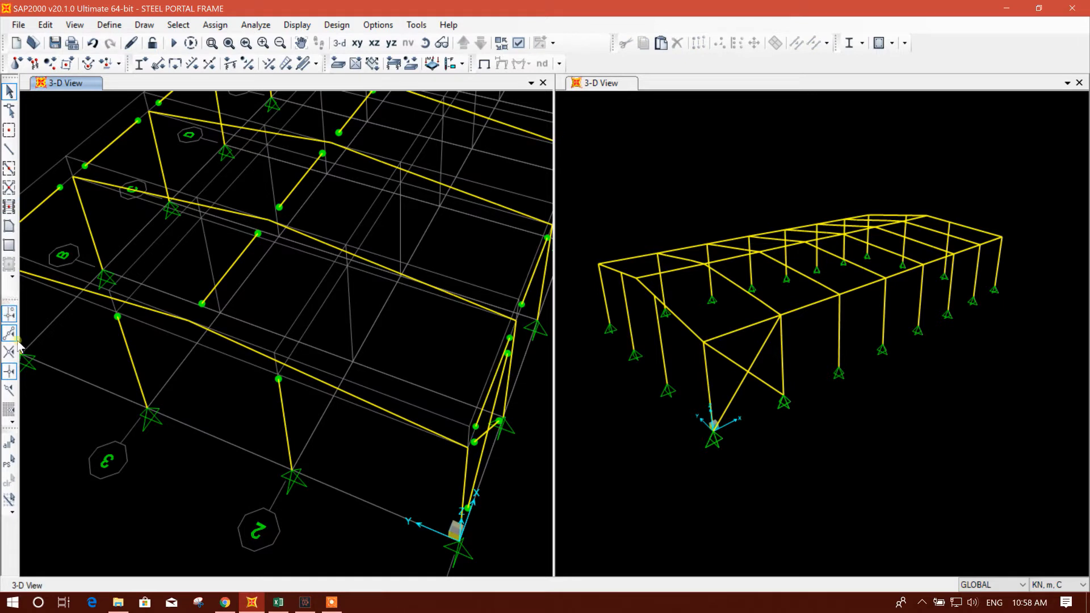
Replicate the STUD member at the Y=0 eave once onto the rafter midpoints between that eave and the ridge.
{"action": "left_click", "coordinate": [494, 380]}
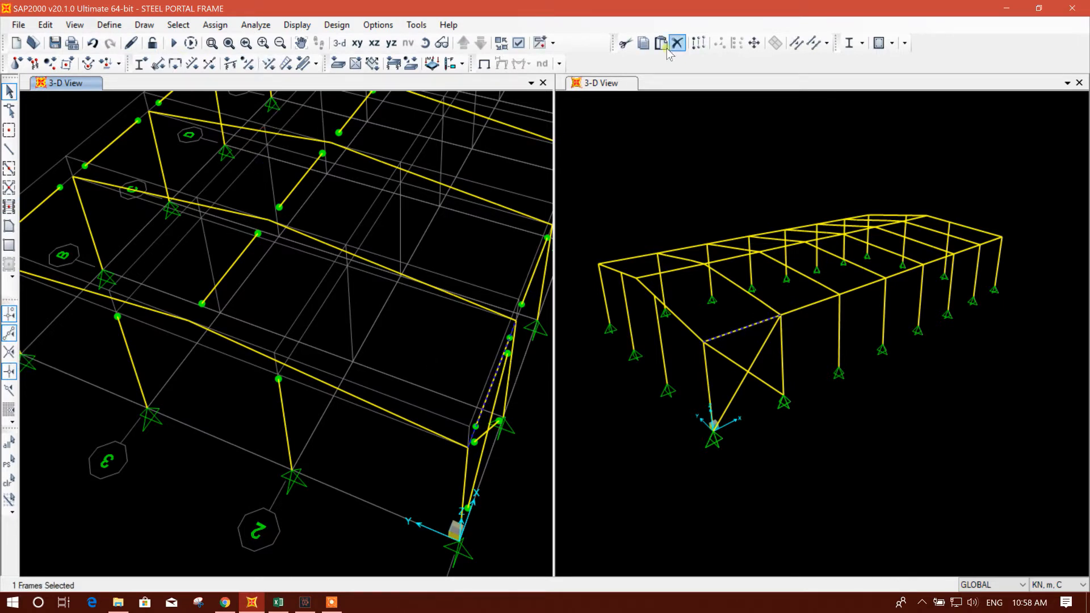
{"action": "left_click", "coordinate": [704, 43]}
{"action": "left_click_drag", "start_coordinate": [548, 151], "coordinate": [820, 151]}
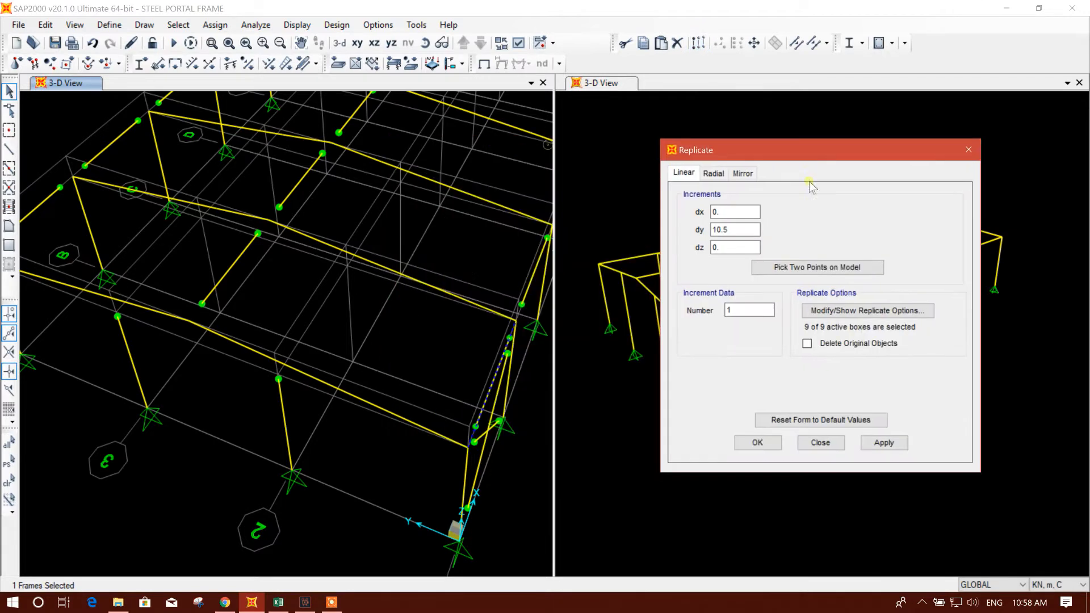
{"action": "left_click", "coordinate": [832, 270]}
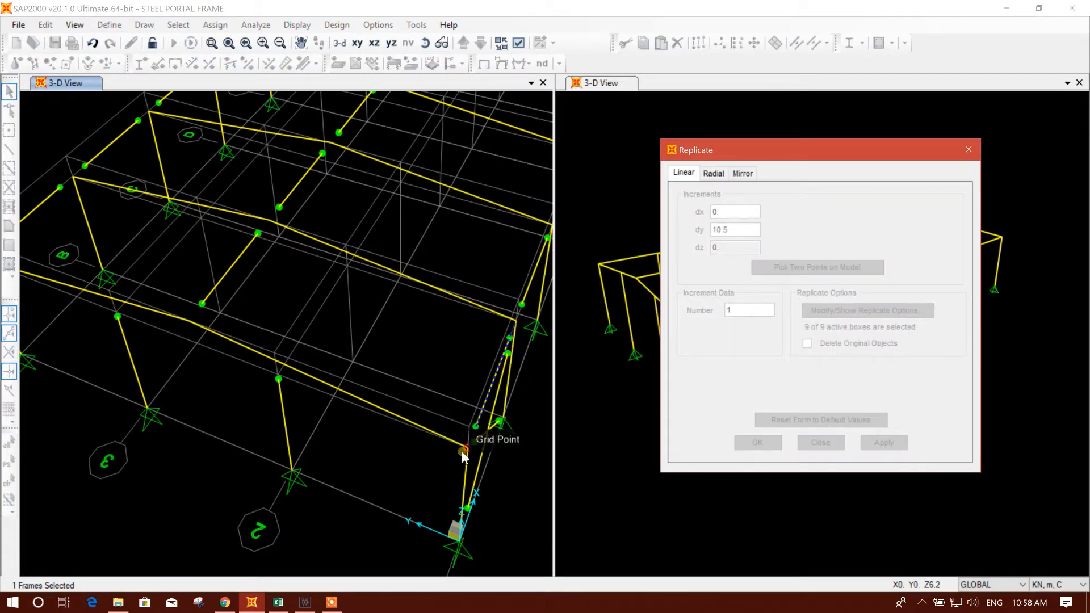
{"action": "left_click", "coordinate": [462, 451]}
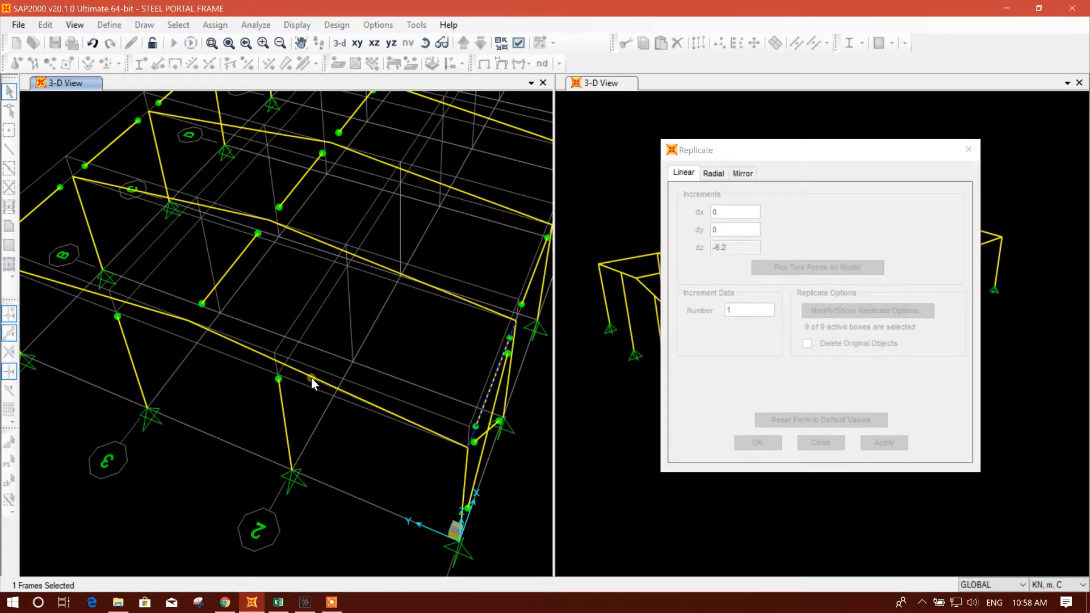
{"action": "left_click", "coordinate": [340, 370]}
{"action": "left_click", "coordinate": [875, 444]}
{"action": "left_click", "coordinate": [820, 442]}
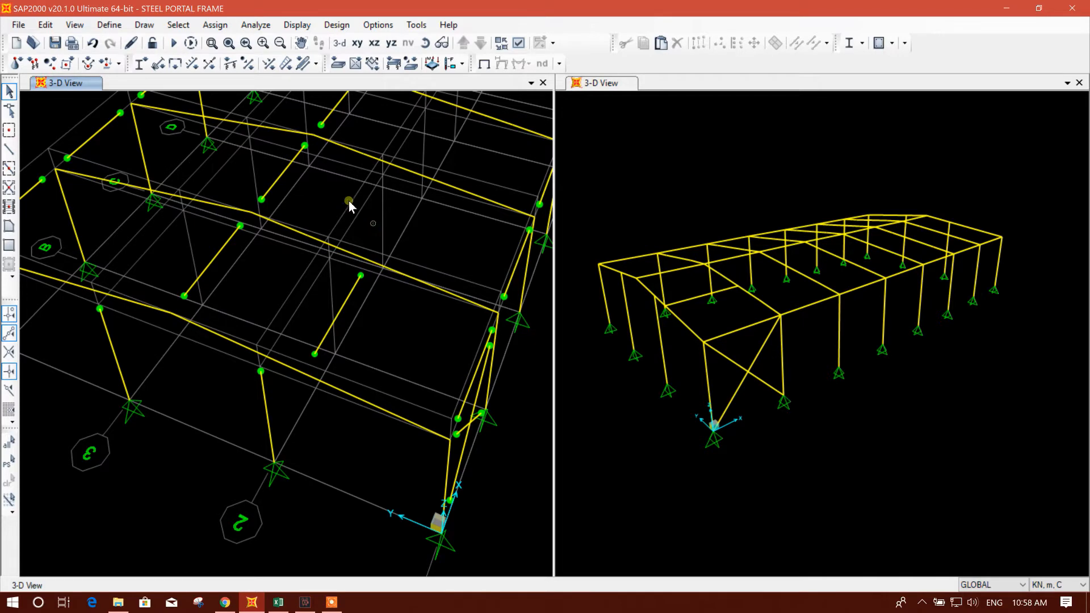
Hide the frame releases in the view with the grid lines.
{"action": "left_click", "coordinate": [539, 45]}
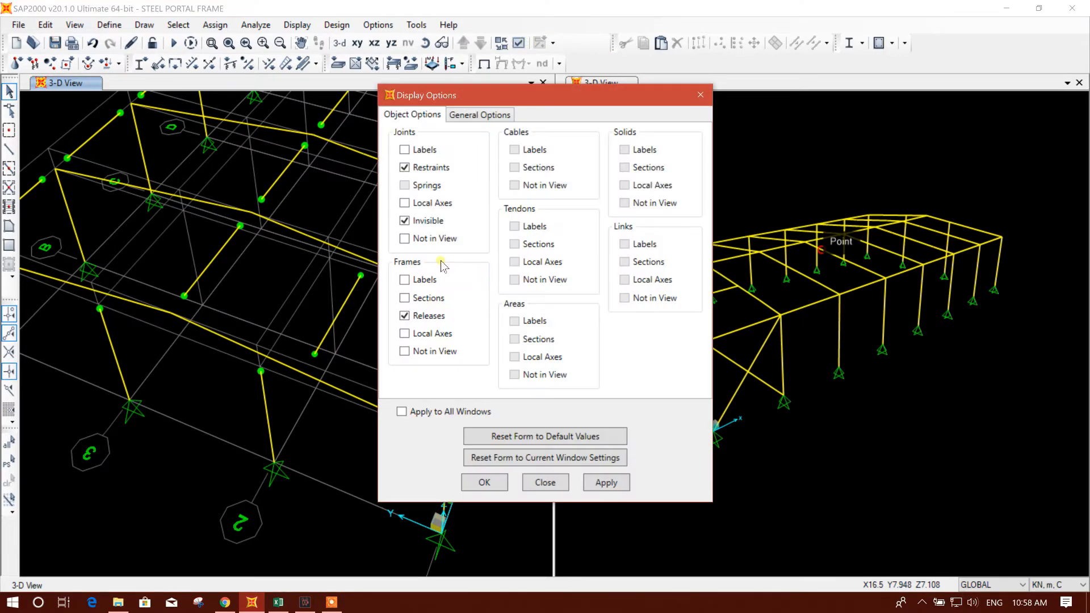
{"action": "left_click", "coordinate": [606, 483]}
{"action": "left_click", "coordinate": [552, 486]}
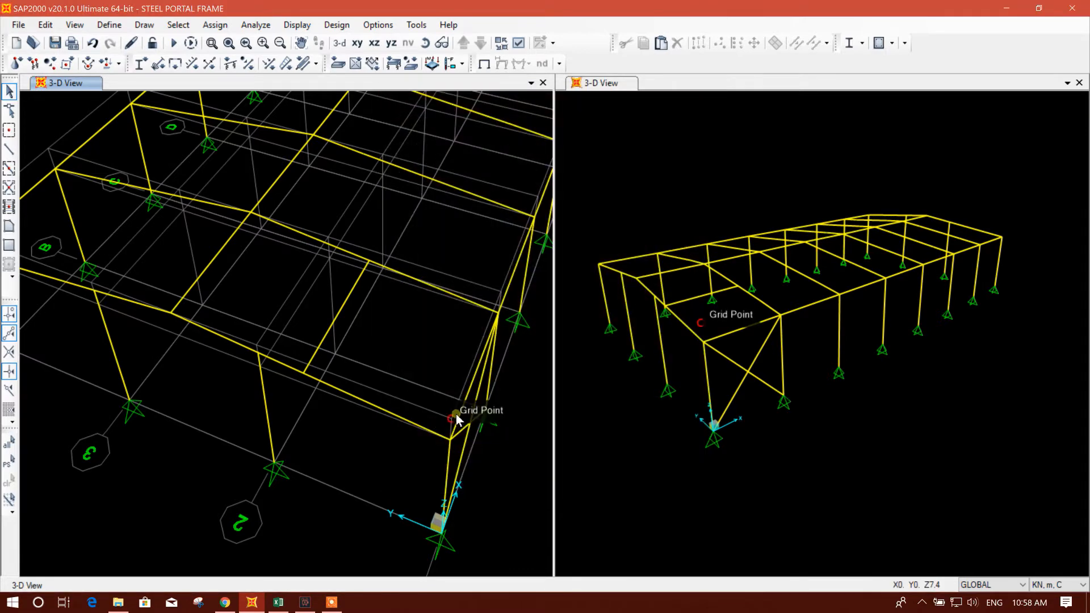
Draw pinned ROD25 cross bracing in the first roof bay, crossing both panels between the Y=0 eave, the intermediate strut and the ridge.
{"action": "left_click", "coordinate": [8, 151]}
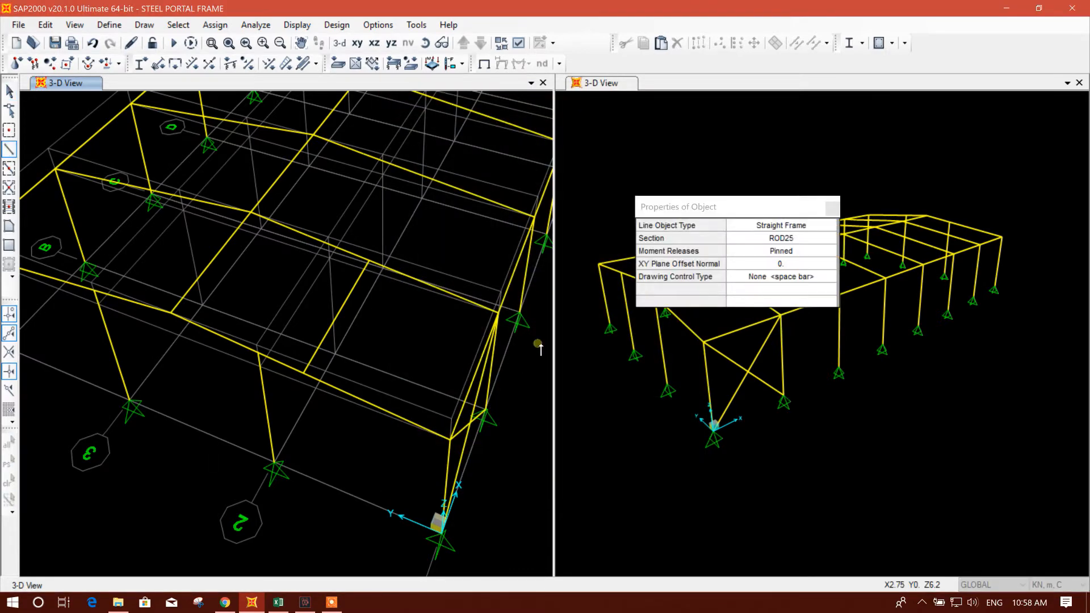
{"action": "left_click", "coordinate": [498, 311]}
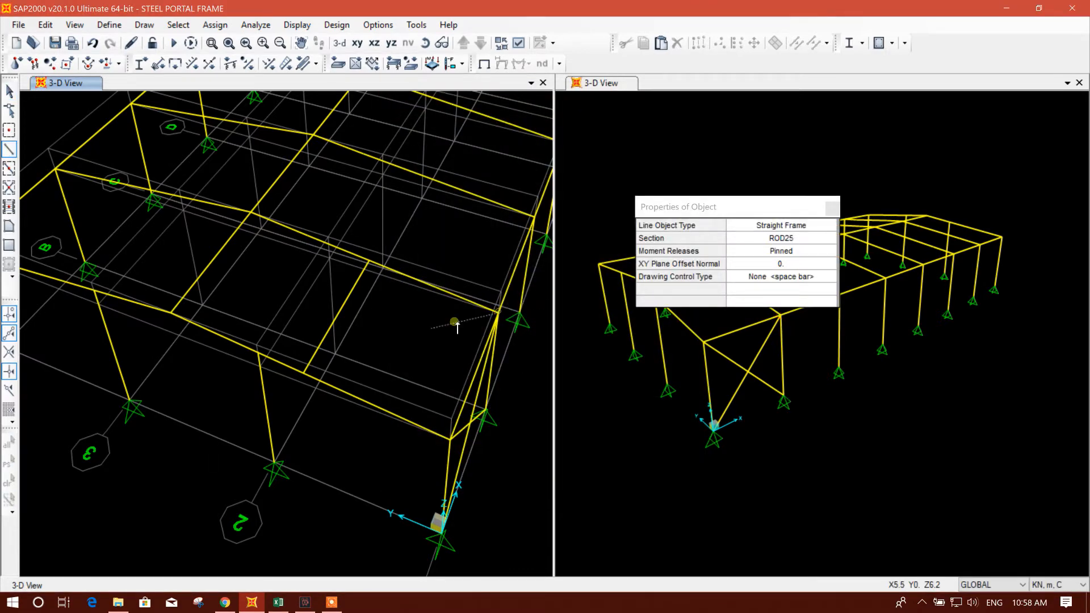
{"action": "left_click", "coordinate": [302, 367]}
{"action": "double_click", "coordinate": [251, 212]}
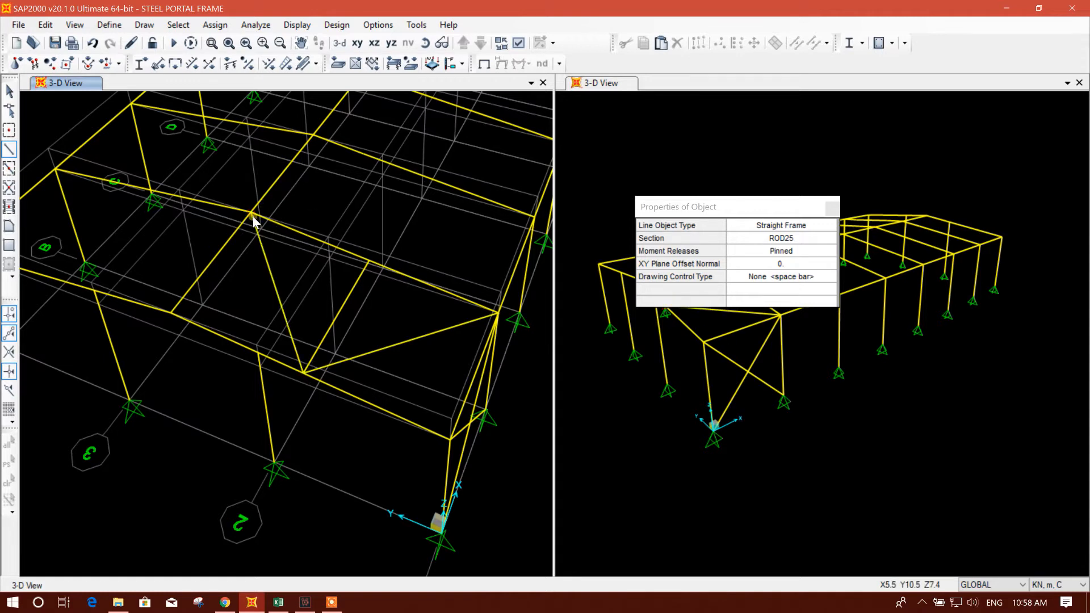
{"action": "left_click", "coordinate": [171, 312]}
{"action": "left_click", "coordinate": [370, 263]}
{"action": "left_click", "coordinate": [449, 440]}
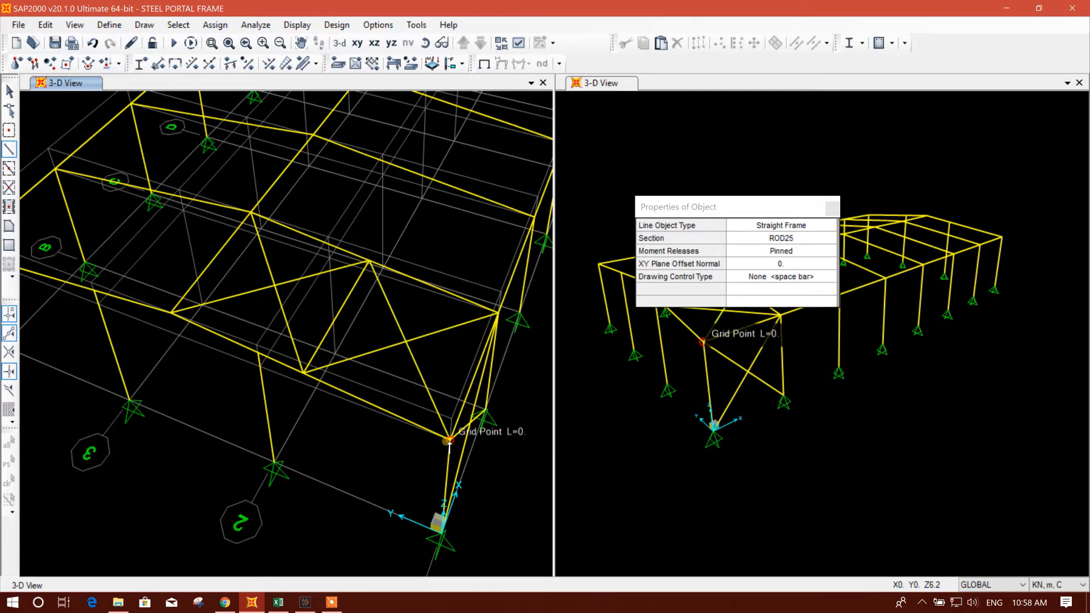
{"action": "key", "text": "Escape"}
Delete the intermediate strut between the rafter midpoints of the first roof bay.
{"action": "middle_click_drag", "start_coordinate": [355, 337], "coordinate": [341, 340]}
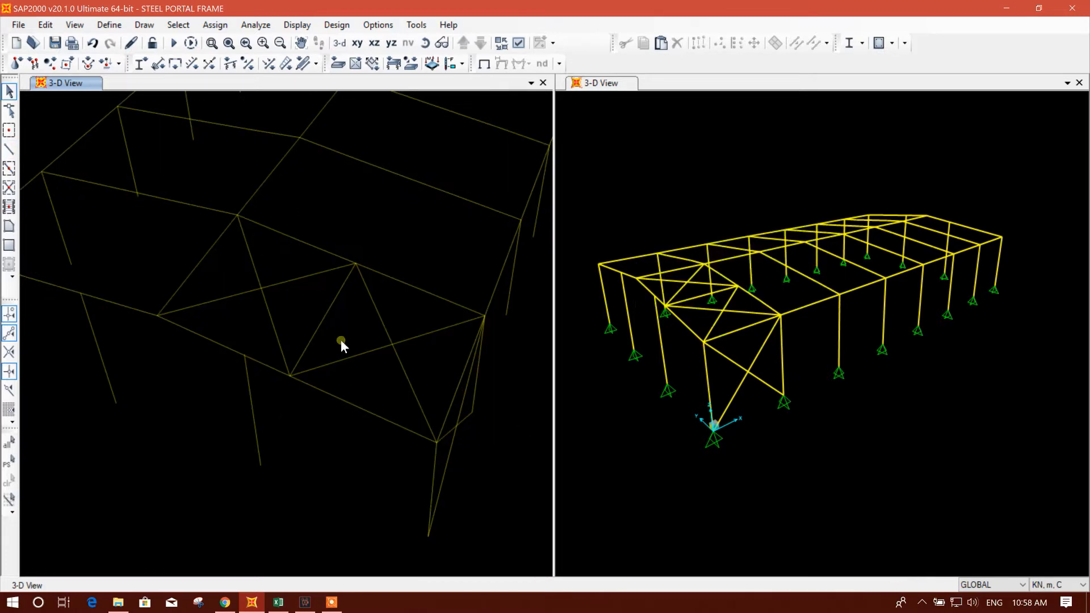
{"action": "left_click", "coordinate": [330, 313]}
{"action": "key", "text": "Delete"}
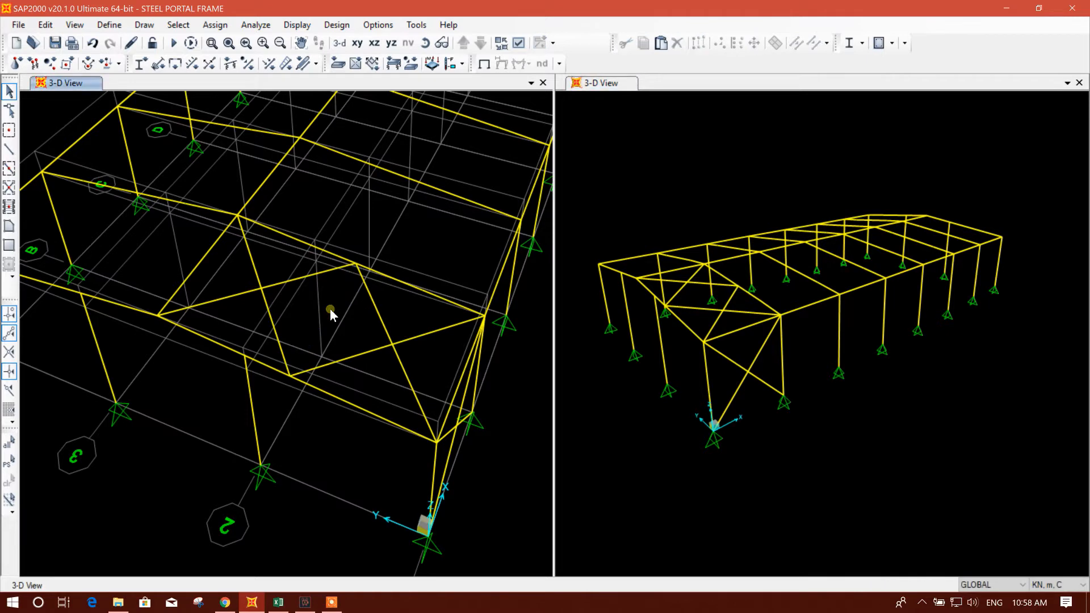
Undo the strut deletion, the roof bracing rods and the replicated intermediate strut in the first bay.
{"action": "left_click", "coordinate": [93, 45]}
{"action": "left_click", "coordinate": [94, 46]}
{"action": "left_click", "coordinate": [94, 46]}
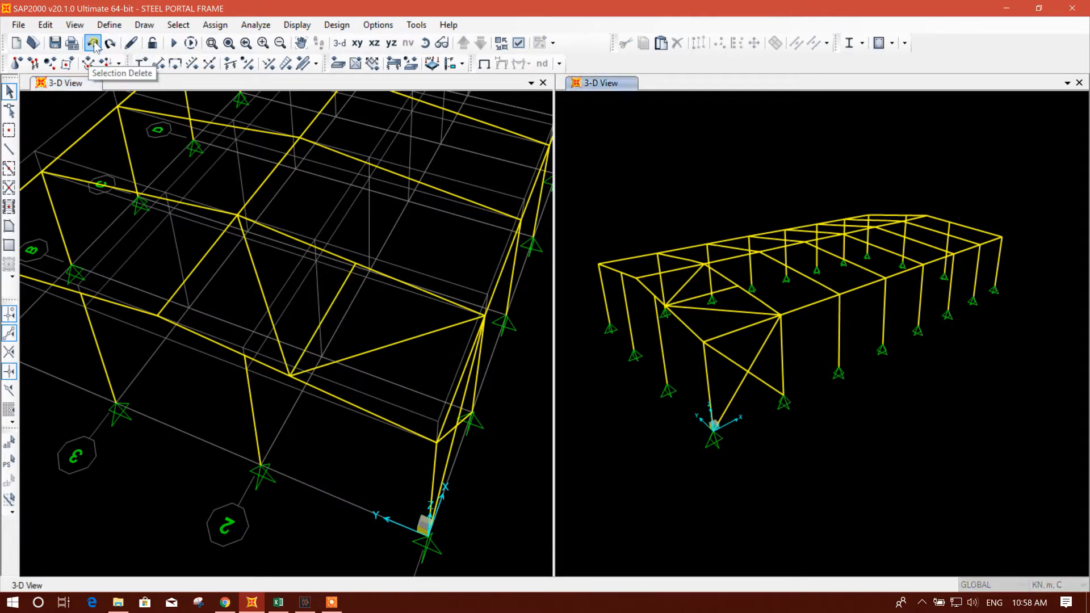
{"action": "left_click", "coordinate": [94, 46]}
{"action": "left_click", "coordinate": [95, 46]}
{"action": "left_click", "coordinate": [94, 46]}
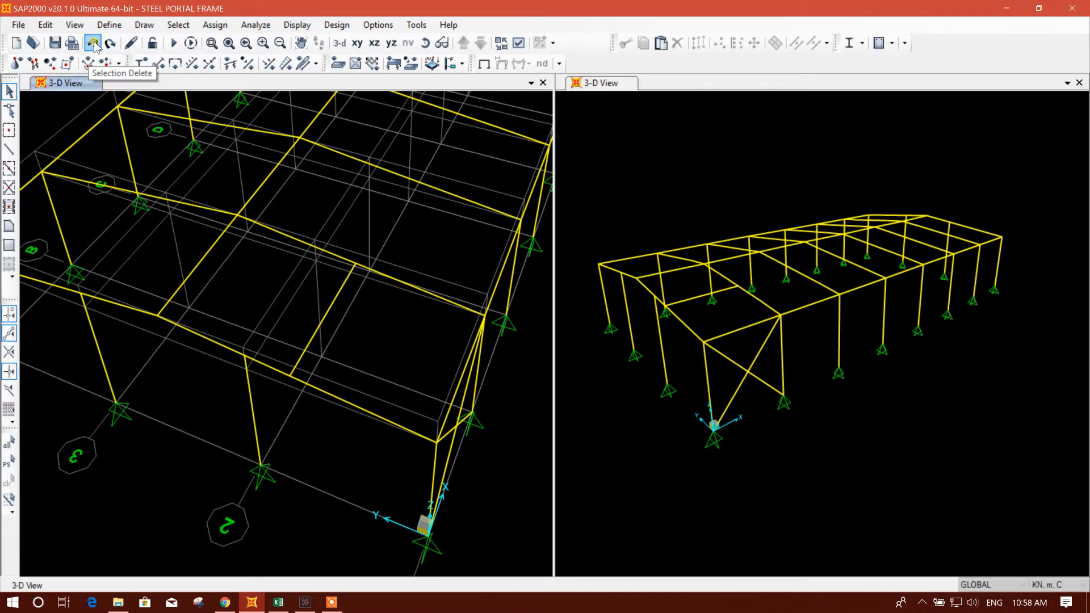
Draw pinned ROD25 members from the second frame's Y=0 eave to the first frame's rafter midpoint and on to the second frame's ridge.
{"action": "left_click", "coordinate": [9, 149]}
{"action": "left_click", "coordinate": [484, 316]}
{"action": "left_click", "coordinate": [290, 378]}
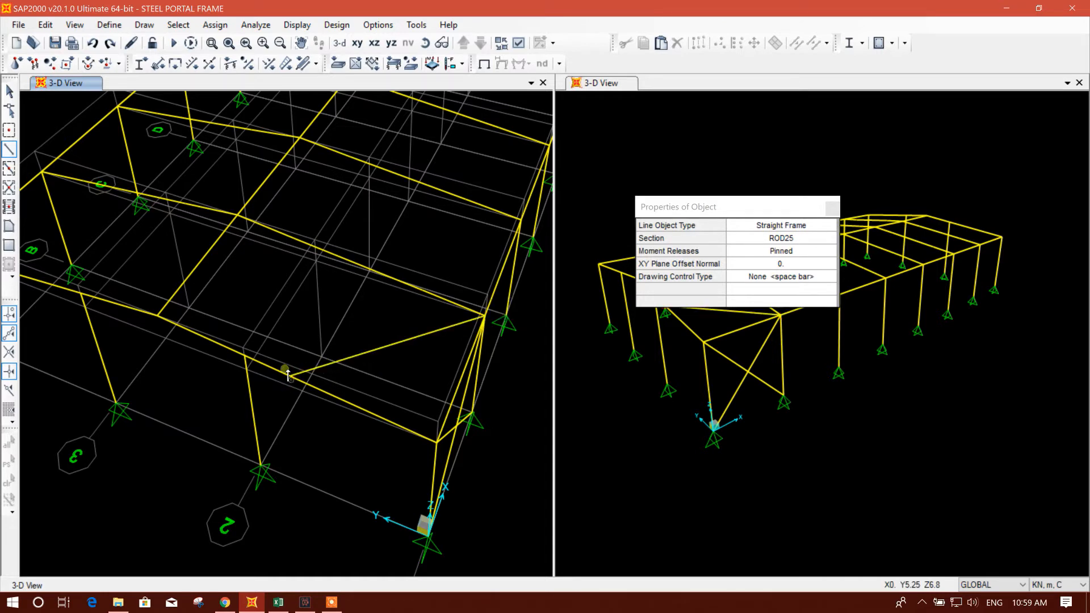
{"action": "left_click", "coordinate": [238, 217]}
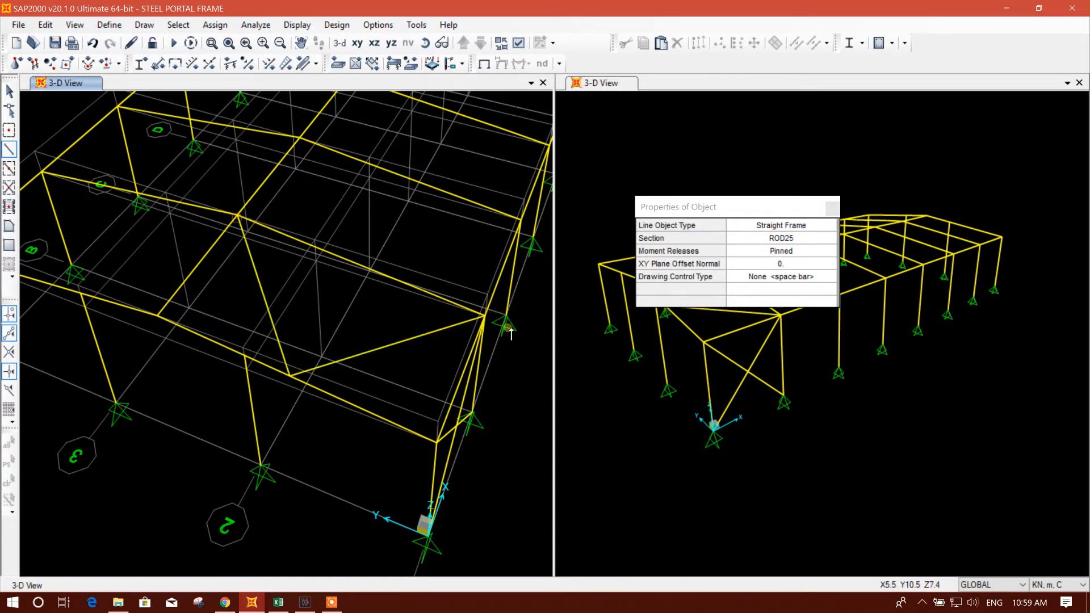
{"action": "key", "text": "Escape"}
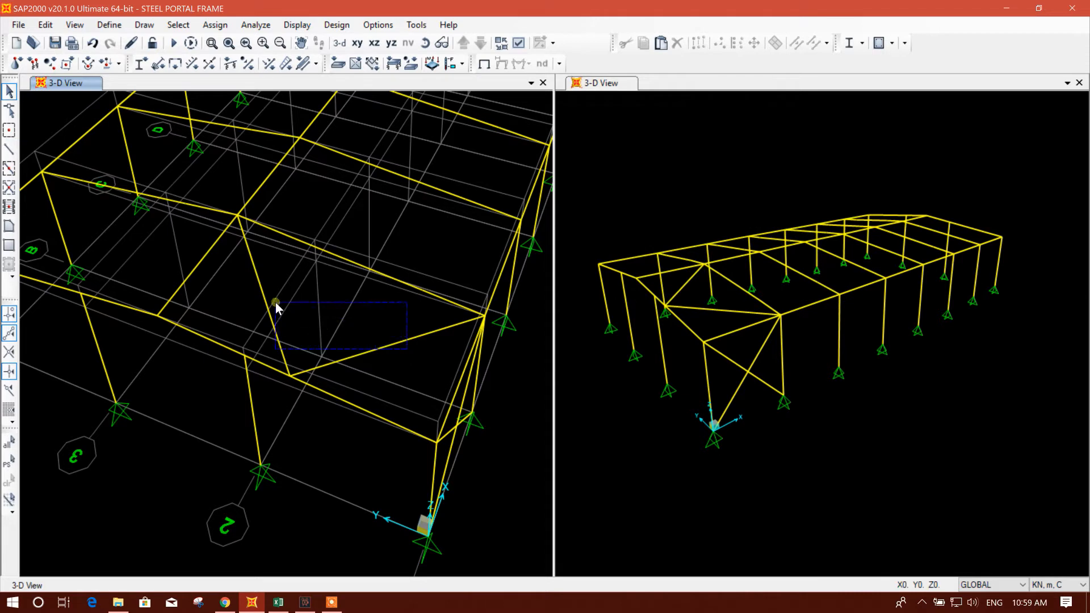
Mirror the two roof rods about a 3D plane through the bay midpoints (2.75, 21, 6.2), (2.75, 10.5, 7.4) and (2.75, 0, 6.2).
{"action": "left_click_drag", "start_coordinate": [277, 305], "coordinate": [276, 302]}
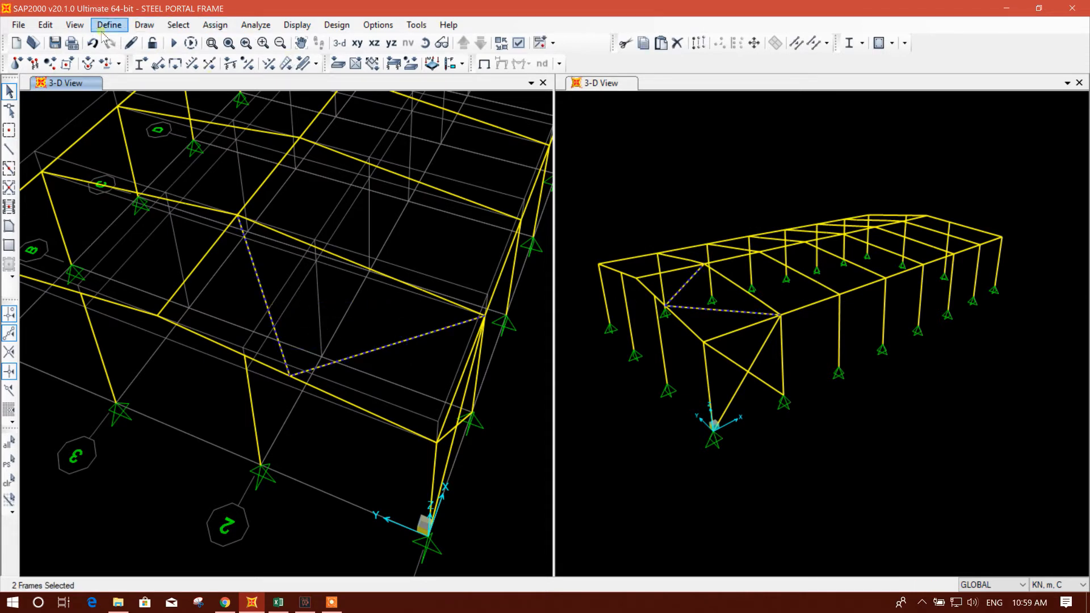
{"action": "left_click", "coordinate": [45, 25]}
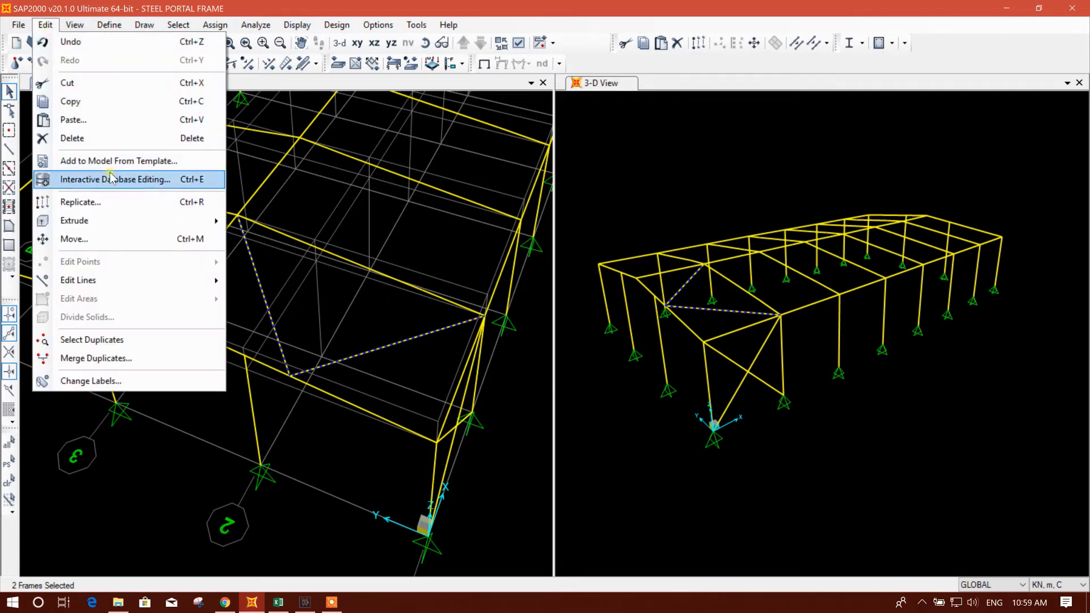
{"action": "left_click", "coordinate": [111, 204]}
{"action": "left_click", "coordinate": [476, 166]}
{"action": "left_click_drag", "start_coordinate": [508, 150], "coordinate": [737, 134]}
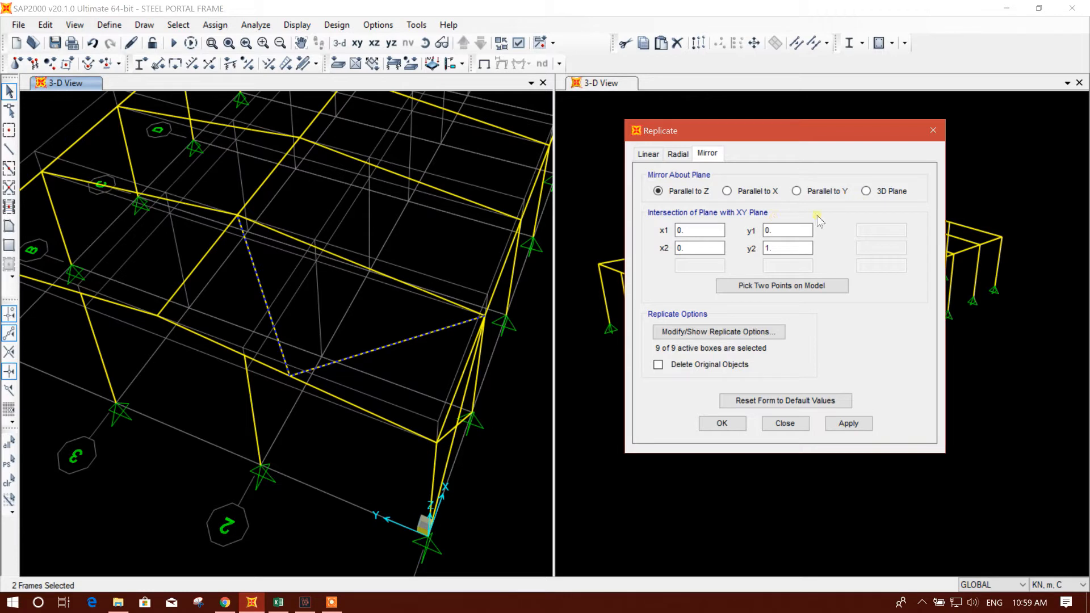
{"action": "left_click", "coordinate": [867, 191]}
{"action": "middle_click_drag", "start_coordinate": [401, 261], "coordinate": [531, 264]}
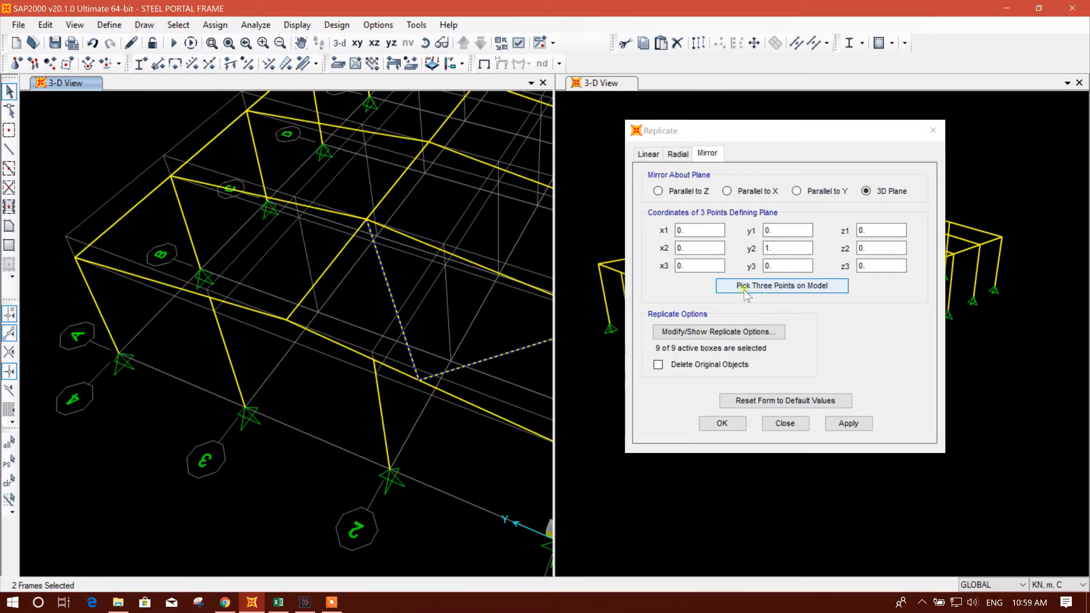
{"action": "left_click", "coordinate": [759, 287]}
{"action": "left_click", "coordinate": [131, 212]}
{"action": "left_click", "coordinate": [328, 267]}
{"action": "middle_click_drag", "start_coordinate": [335, 265], "coordinate": [429, 322]}
{"action": "left_click", "coordinate": [455, 335]}
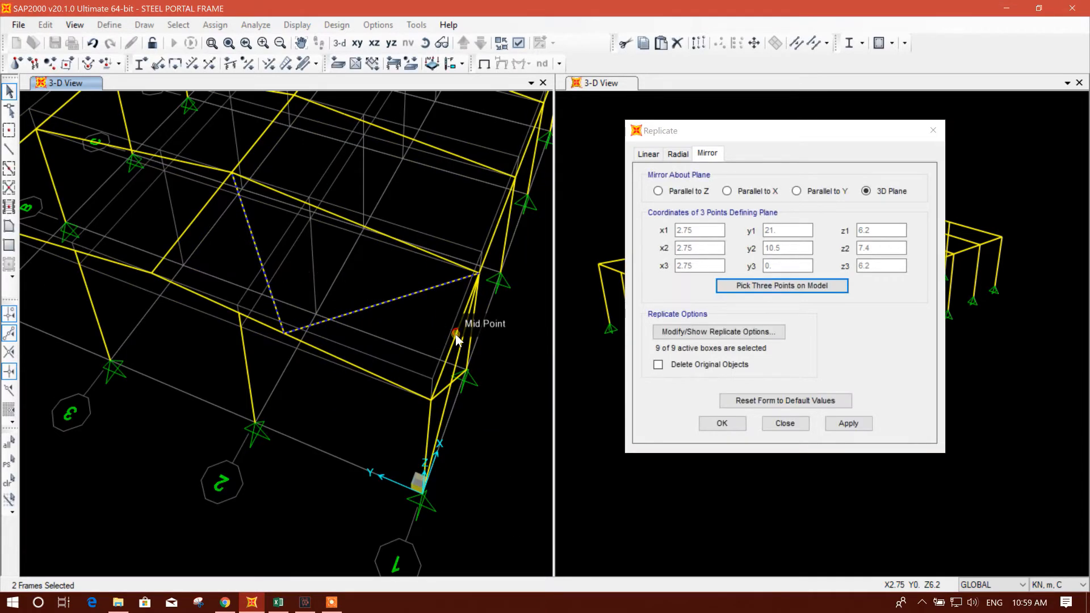
{"action": "left_click", "coordinate": [840, 430]}
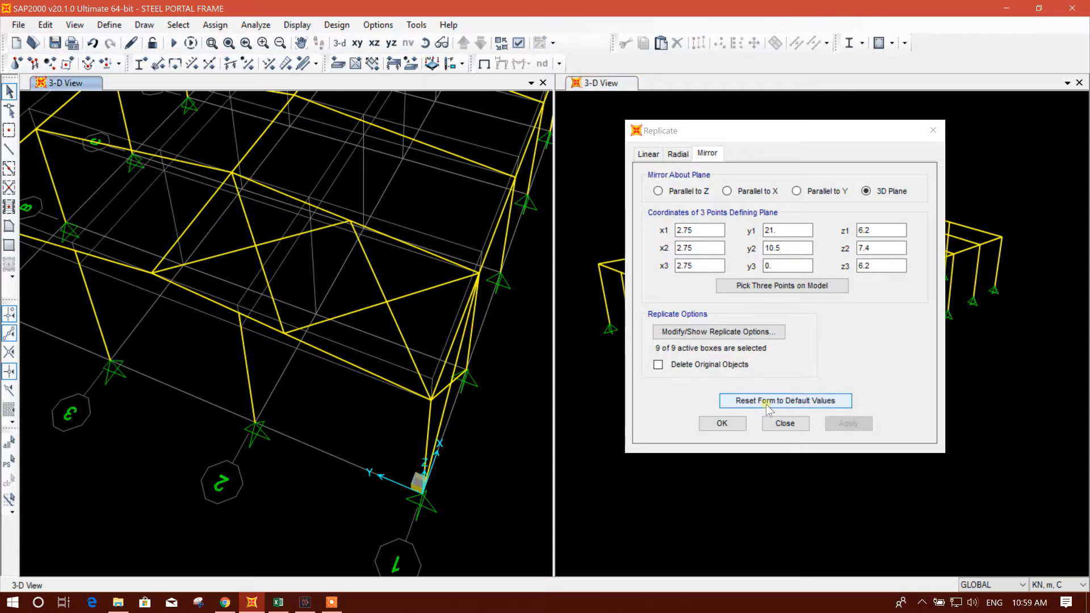
{"action": "left_click", "coordinate": [785, 423]}
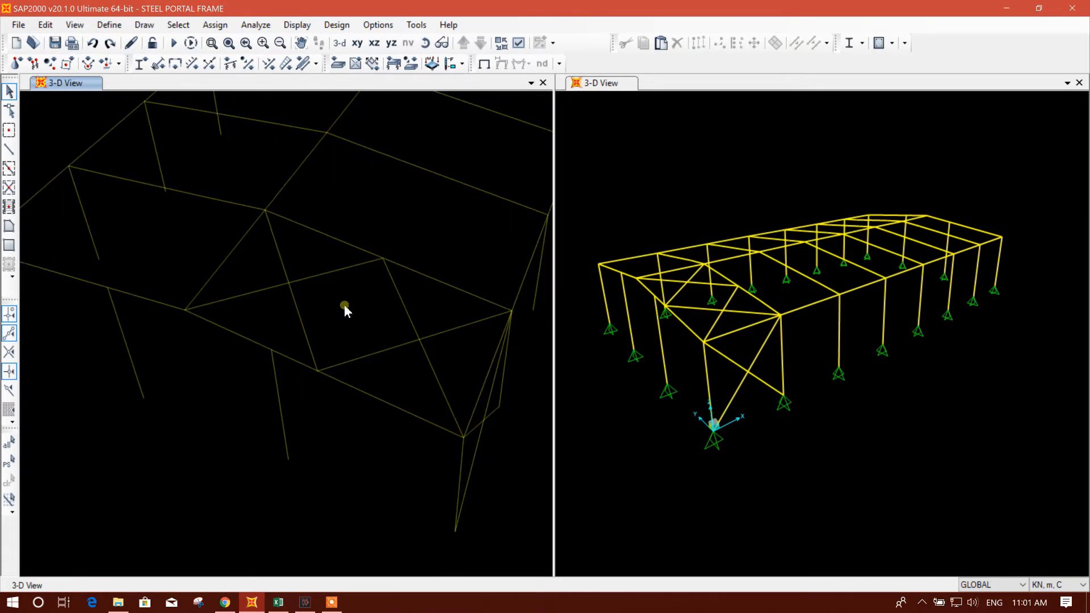
Mirror the wall and roof bracing rods between Y=0 and the ridge about a plane parallel to Z through (0, 10.5) and (5.5, 10.5).
{"action": "left_click", "coordinate": [481, 436]}
{"action": "left_click_drag", "start_coordinate": [437, 356], "coordinate": [401, 325]}
{"action": "left_click_drag", "start_coordinate": [312, 308], "coordinate": [263, 273]}
{"action": "middle_click_drag", "start_coordinate": [263, 274], "coordinate": [303, 305]}
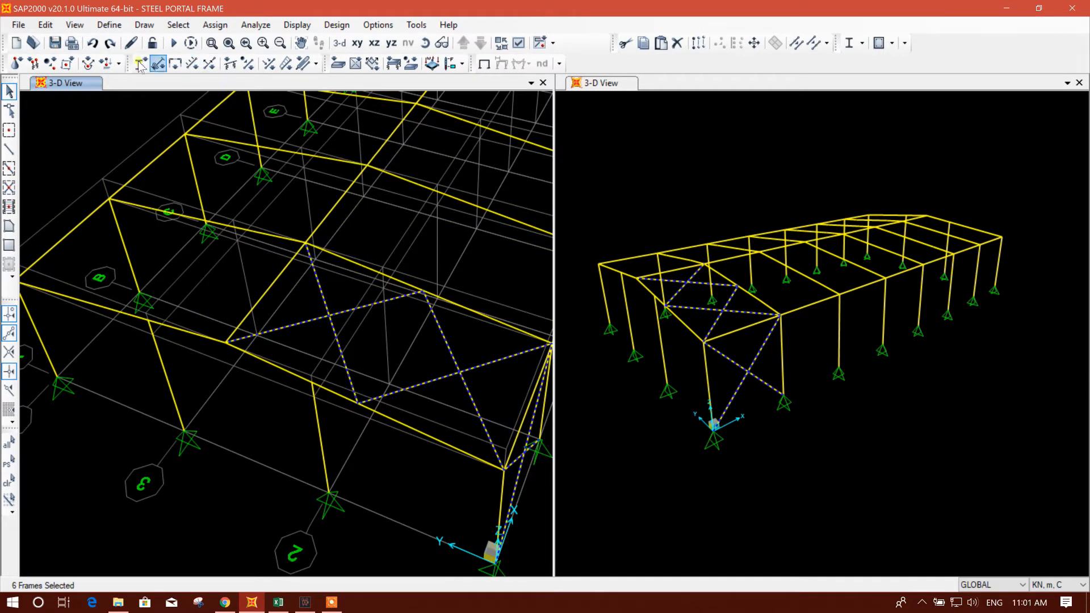
{"action": "left_click", "coordinate": [624, 44]}
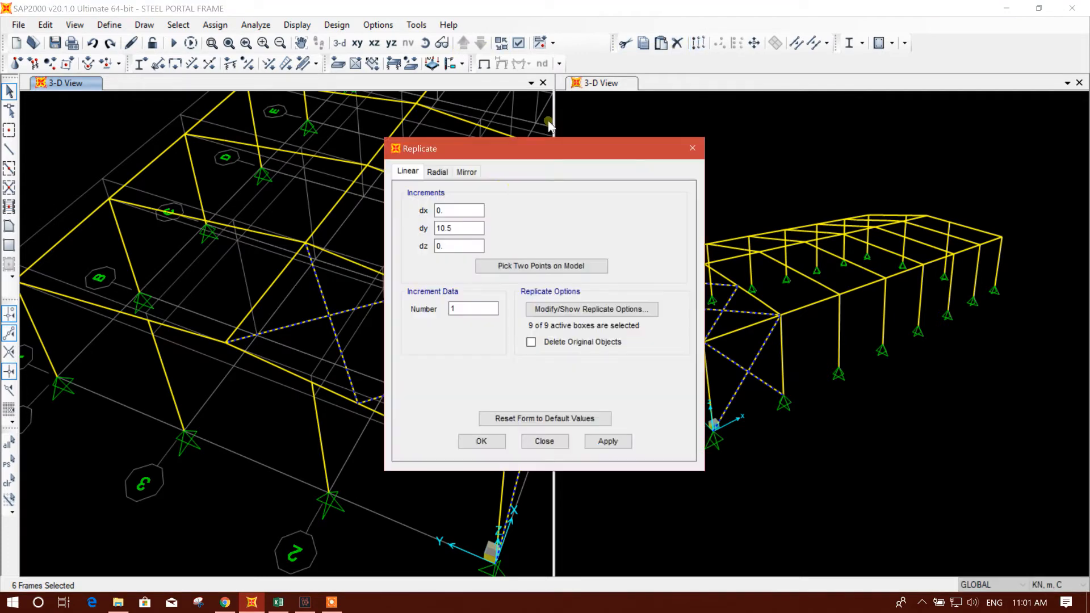
{"action": "left_click", "coordinate": [467, 172]}
{"action": "left_click", "coordinate": [626, 209]}
{"action": "left_click", "coordinate": [465, 210]}
{"action": "left_click_drag", "start_coordinate": [507, 154], "coordinate": [650, 130]}
{"action": "left_click", "coordinate": [684, 279]}
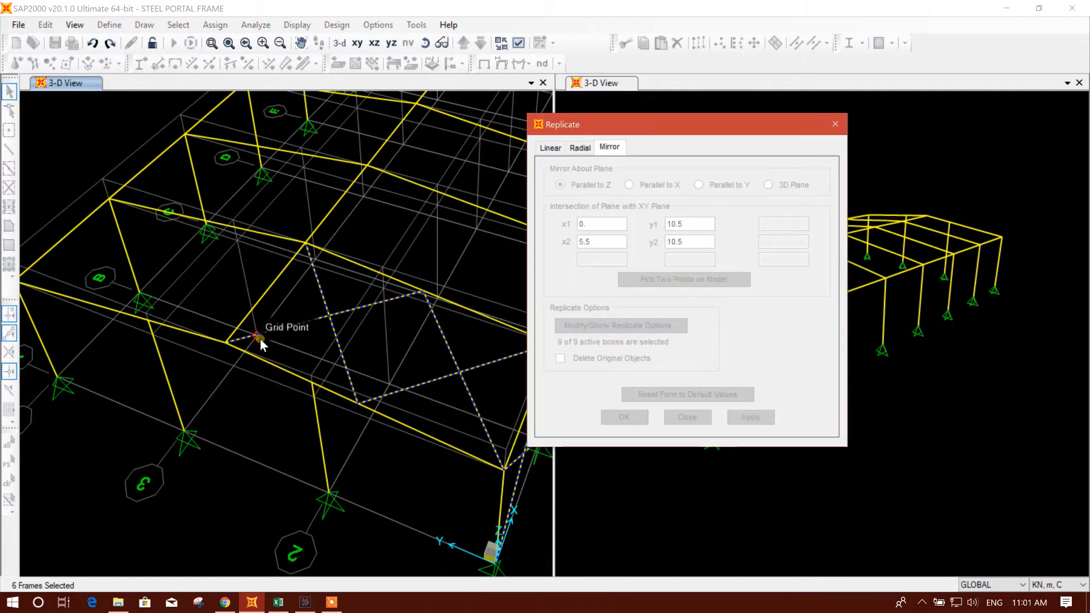
{"action": "left_click", "coordinate": [304, 244]}
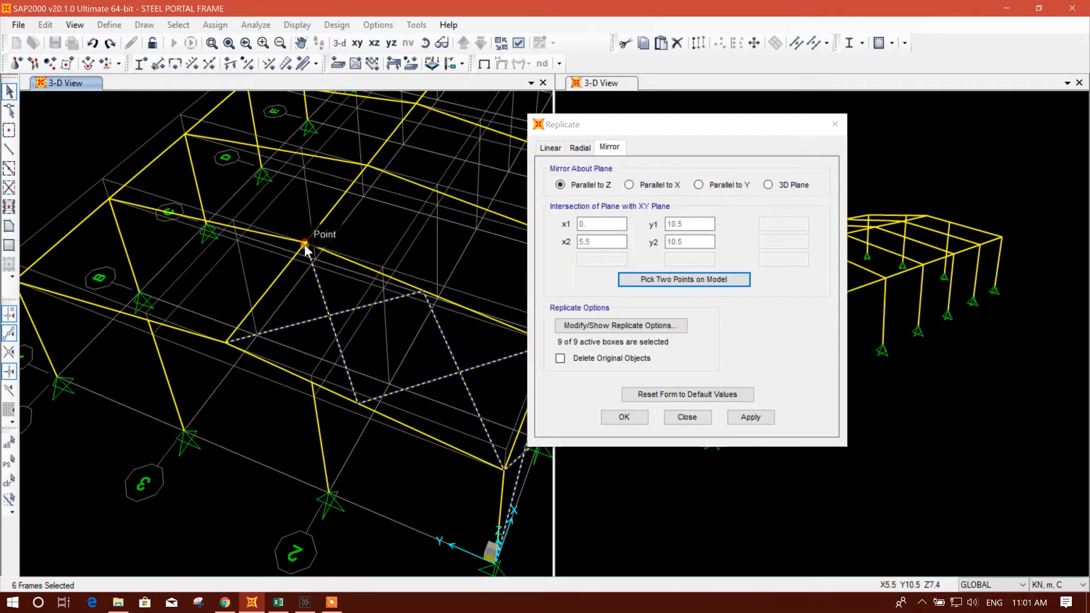
{"action": "left_click", "coordinate": [745, 419]}
{"action": "left_click", "coordinate": [684, 417]}
Show the frame releases again in the view with the grid lines.
{"action": "middle_click_drag", "start_coordinate": [324, 418], "coordinate": [343, 391]}
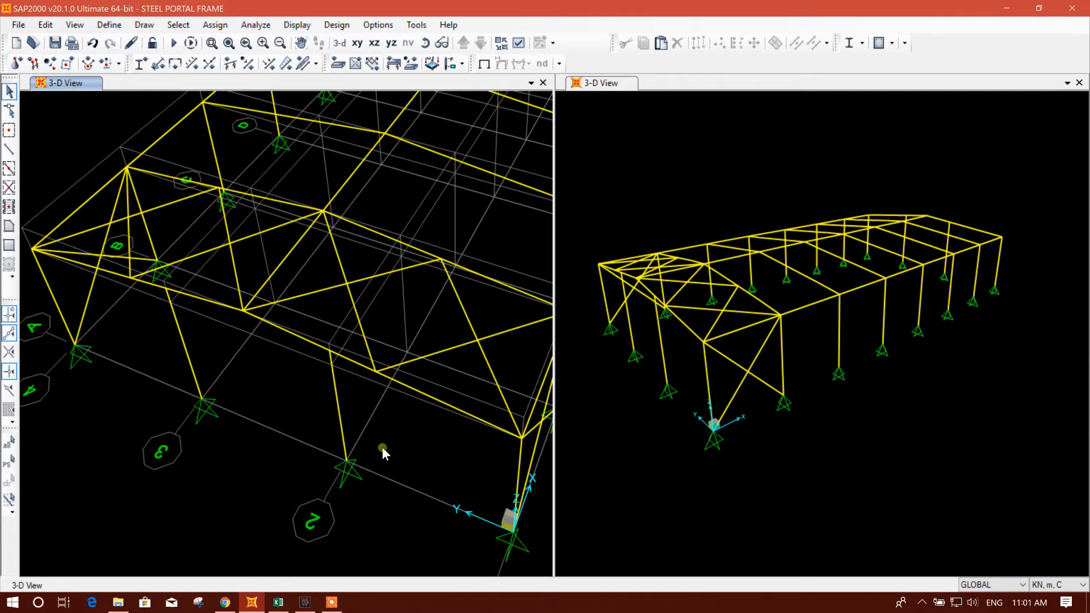
{"action": "middle_click_drag", "start_coordinate": [367, 447], "coordinate": [401, 397], "text": "shift"}
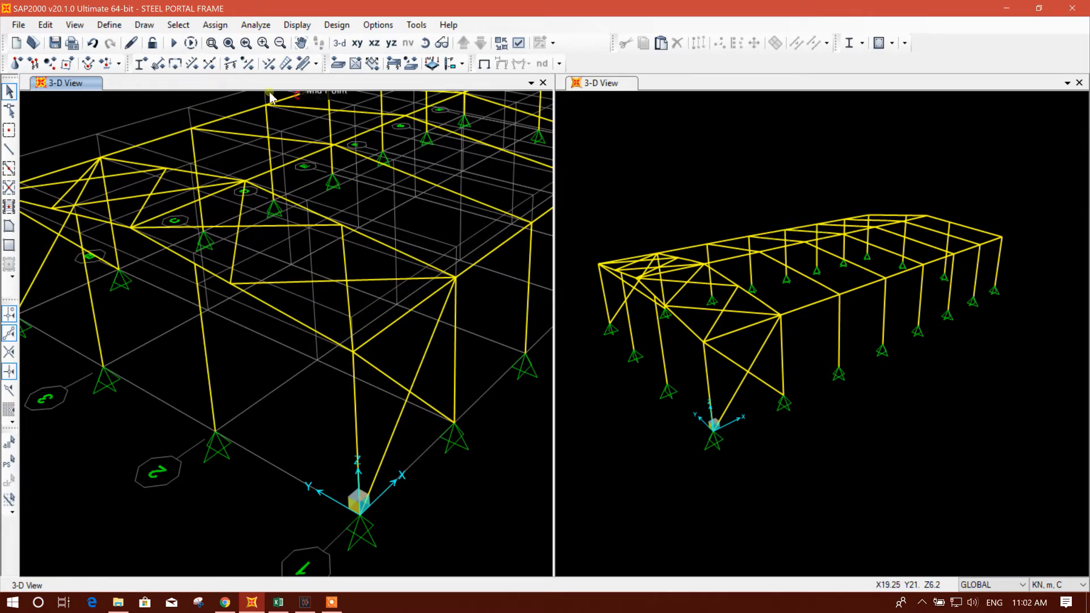
{"action": "left_click", "coordinate": [518, 43]}
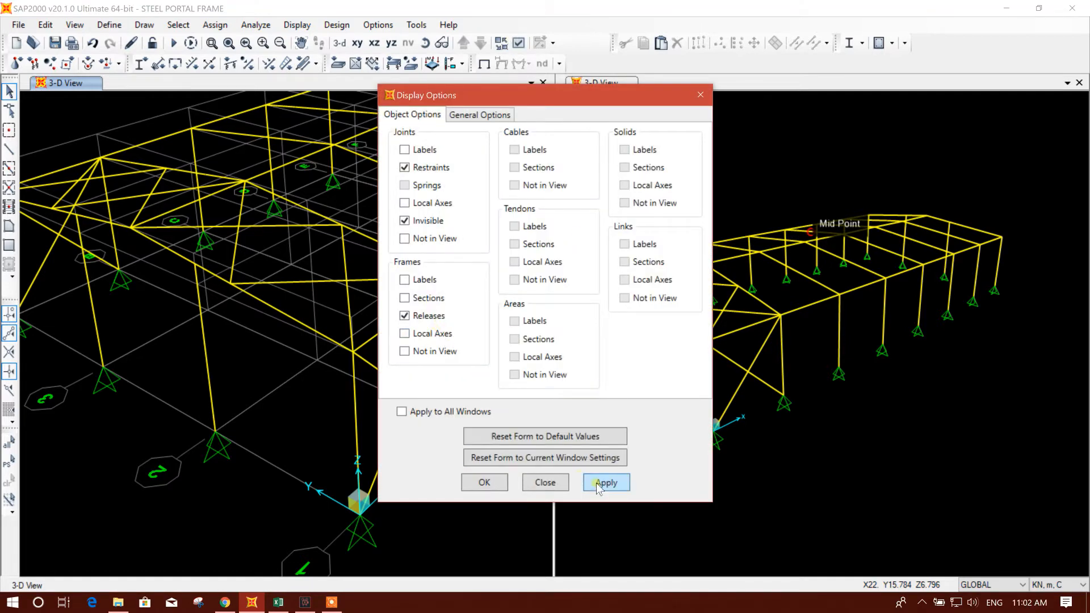
{"action": "left_click", "coordinate": [605, 483]}
{"action": "left_click", "coordinate": [545, 482]}
Try to select all wall and roof bracing rods of the first bay by picking them directly in the model.
{"action": "left_click_drag", "start_coordinate": [392, 361], "coordinate": [391, 359]}
{"action": "left_click_drag", "start_coordinate": [364, 297], "coordinate": [332, 269]}
{"action": "middle_click_drag", "start_coordinate": [331, 269], "coordinate": [399, 336]}
{"action": "left_click_drag", "start_coordinate": [319, 298], "coordinate": [302, 287]}
{"action": "left_click_drag", "start_coordinate": [227, 264], "coordinate": [122, 236]}
{"action": "scroll", "coordinate": [152, 249], "scroll_direction": "up", "scroll_amount": 3}
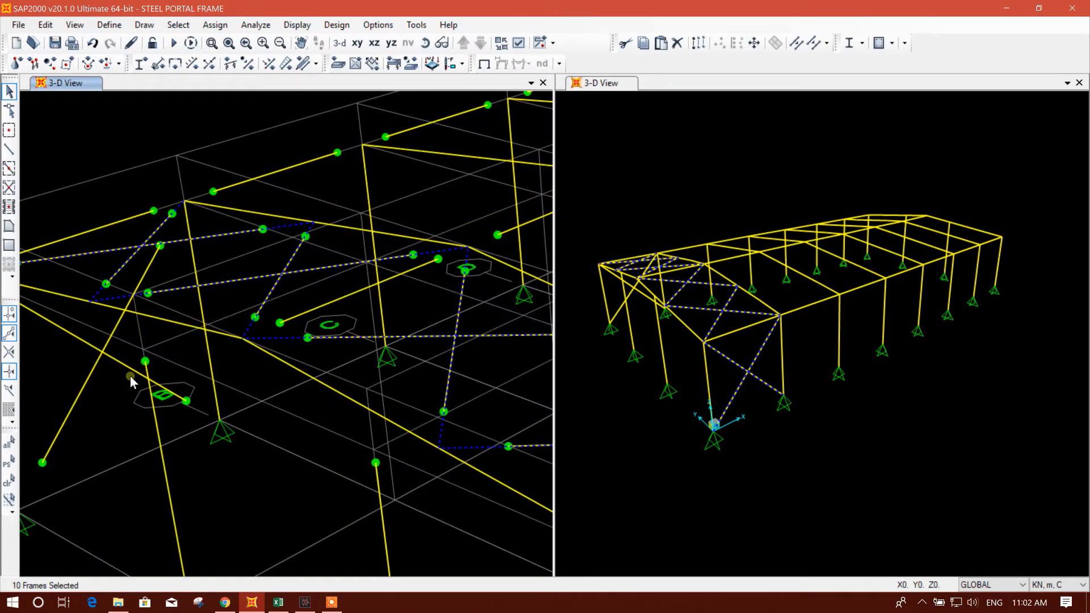
{"action": "left_click_drag", "start_coordinate": [100, 376], "coordinate": [75, 341]}
{"action": "scroll", "coordinate": [113, 375], "scroll_direction": "down", "scroll_amount": 5}
{"action": "middle_click_drag", "start_coordinate": [332, 455], "coordinate": [414, 426]}
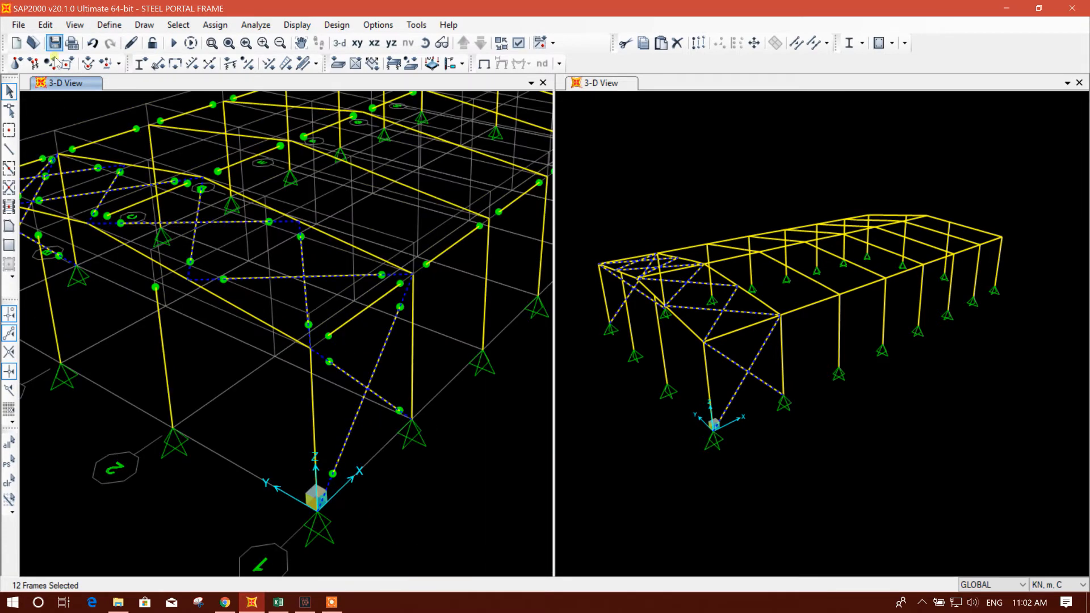
{"action": "left_click", "coordinate": [92, 42]}
Select all frames with the ROD25 section through selection by frame section properties.
{"action": "left_click", "coordinate": [178, 24]}
{"action": "mouse_move", "coordinate": [199, 41]}
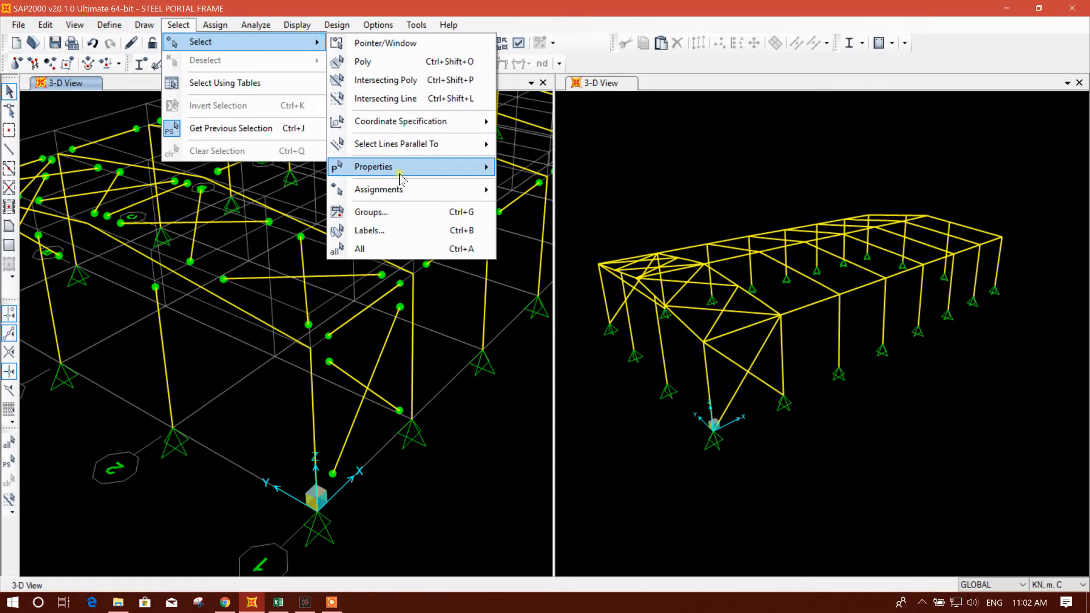
{"action": "mouse_move", "coordinate": [400, 177]}
{"action": "left_click", "coordinate": [567, 185]}
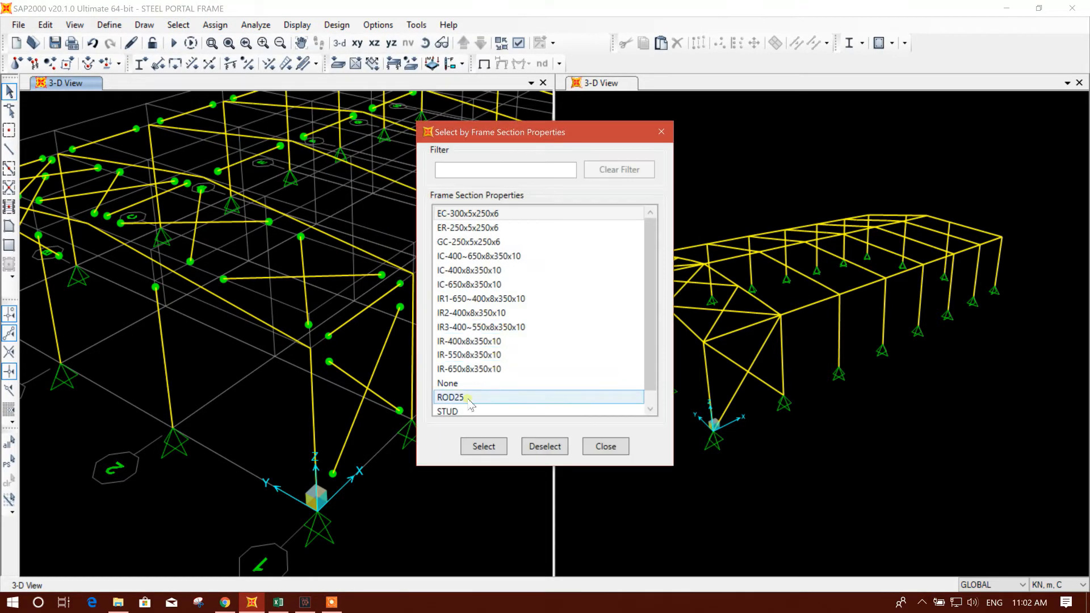
{"action": "left_click", "coordinate": [469, 398]}
{"action": "left_click", "coordinate": [481, 444]}
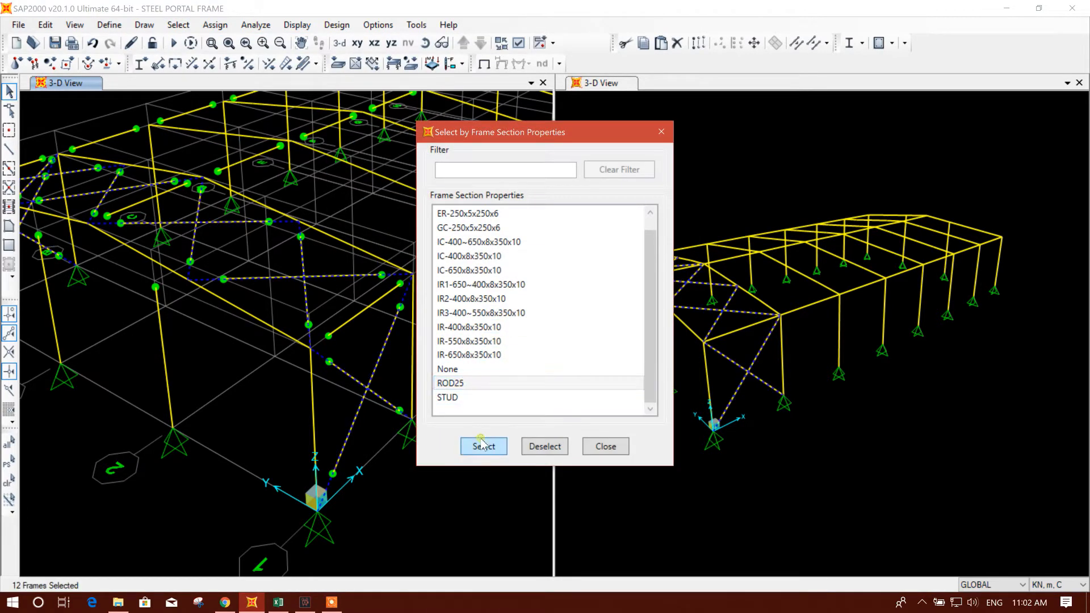
{"action": "left_click", "coordinate": [603, 448]}
Replicate the selected first-bay rods linearly with dx 16.5 to the middle bay, picking the increment from two column base points.
{"action": "middle_click_drag", "start_coordinate": [426, 431], "coordinate": [294, 421]}
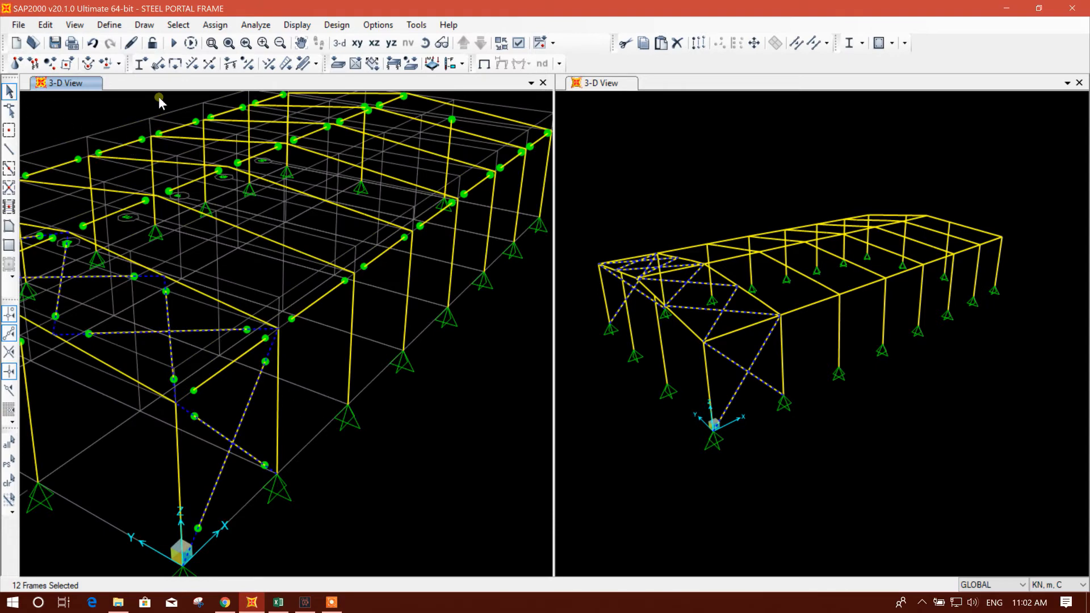
{"action": "left_click", "coordinate": [699, 44]}
{"action": "left_click_drag", "start_coordinate": [518, 145], "coordinate": [701, 147]}
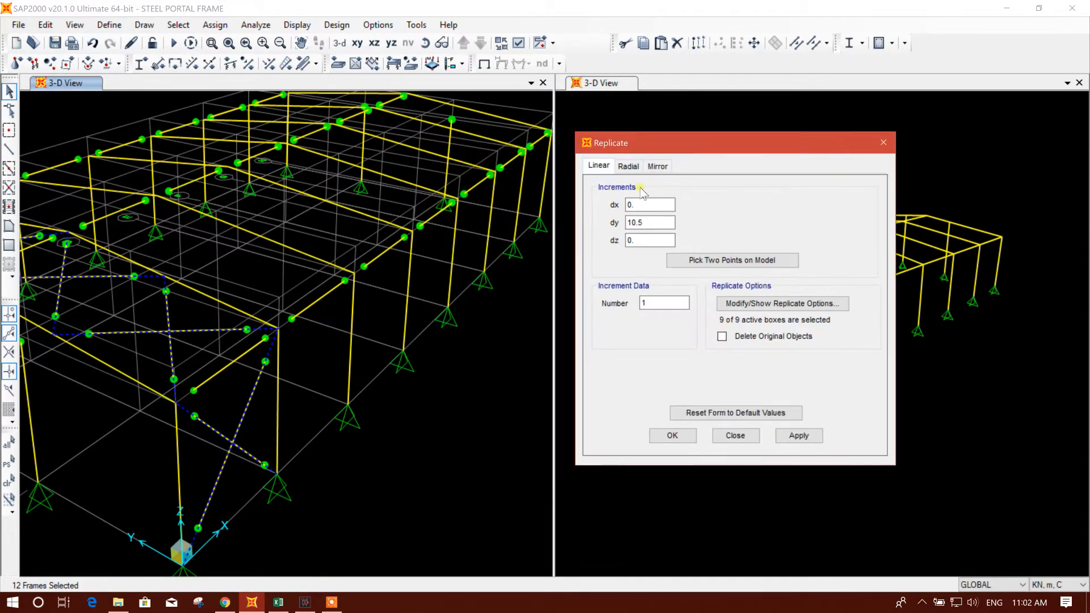
{"action": "left_click", "coordinate": [742, 261]}
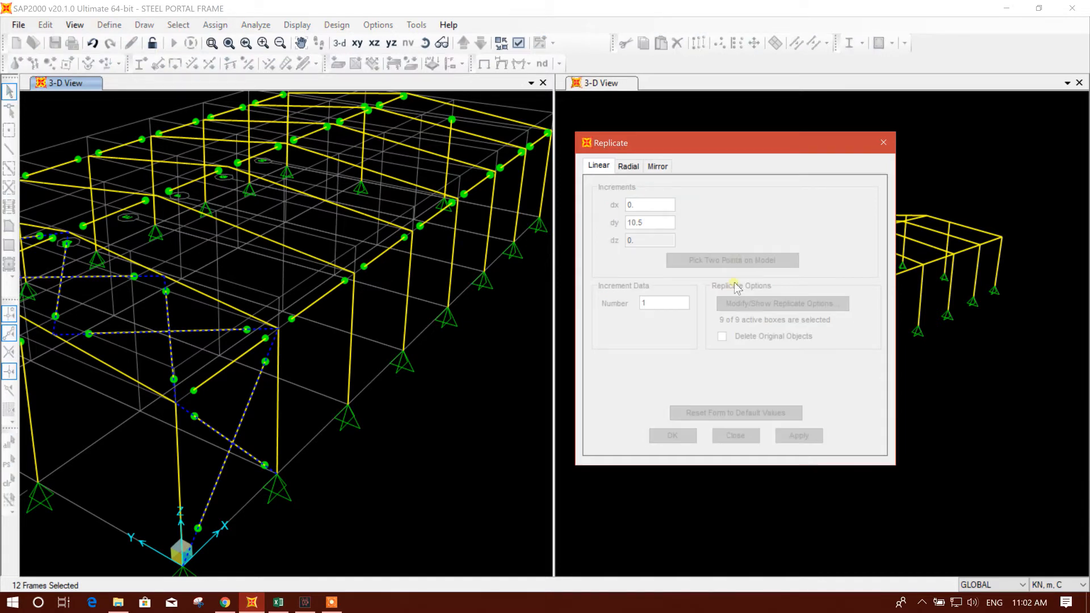
{"action": "left_click", "coordinate": [180, 559]}
{"action": "left_click", "coordinate": [349, 405]}
{"action": "left_click", "coordinate": [402, 347]}
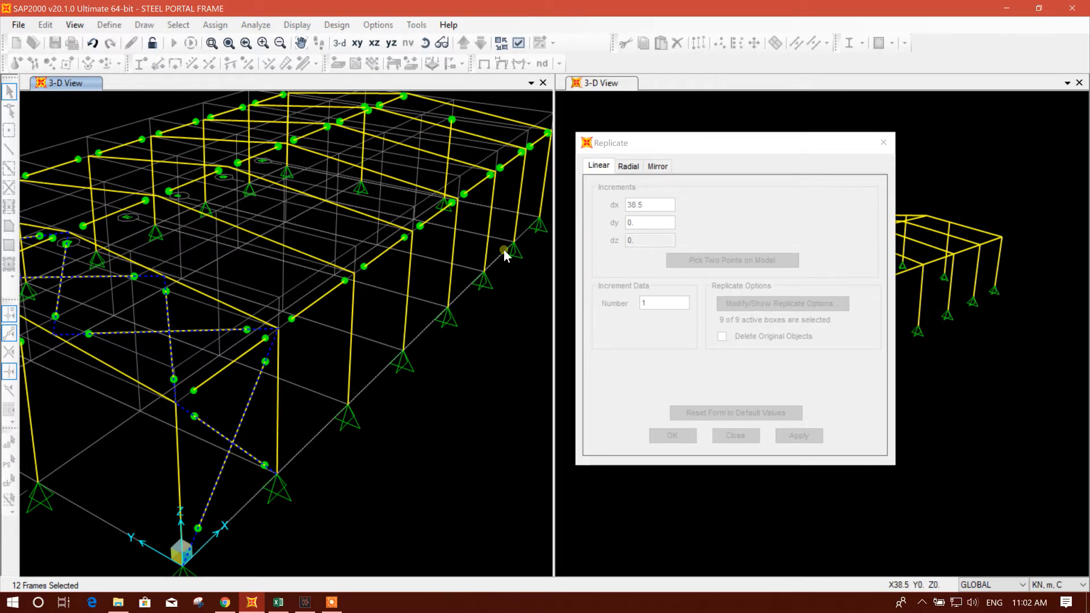
{"action": "left_click", "coordinate": [404, 351]}
{"action": "left_click", "coordinate": [791, 437]}
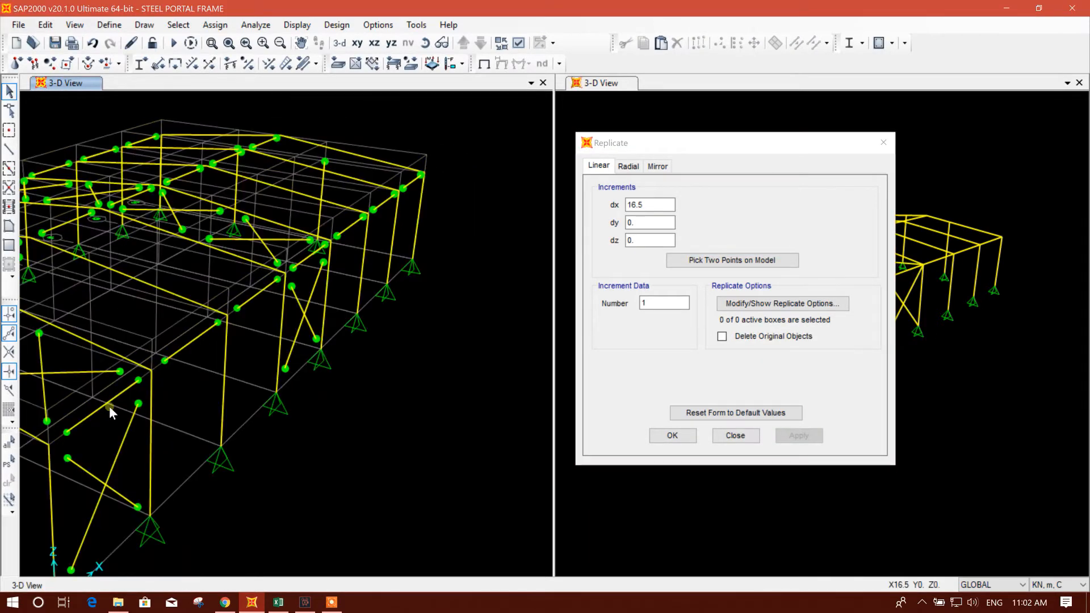
Reselect the original first-bay rods and replicate them linearly to the last bay by picking two points on the model.
{"action": "left_click", "coordinate": [10, 462]}
{"action": "middle_click_drag", "start_coordinate": [298, 456], "coordinate": [387, 342]}
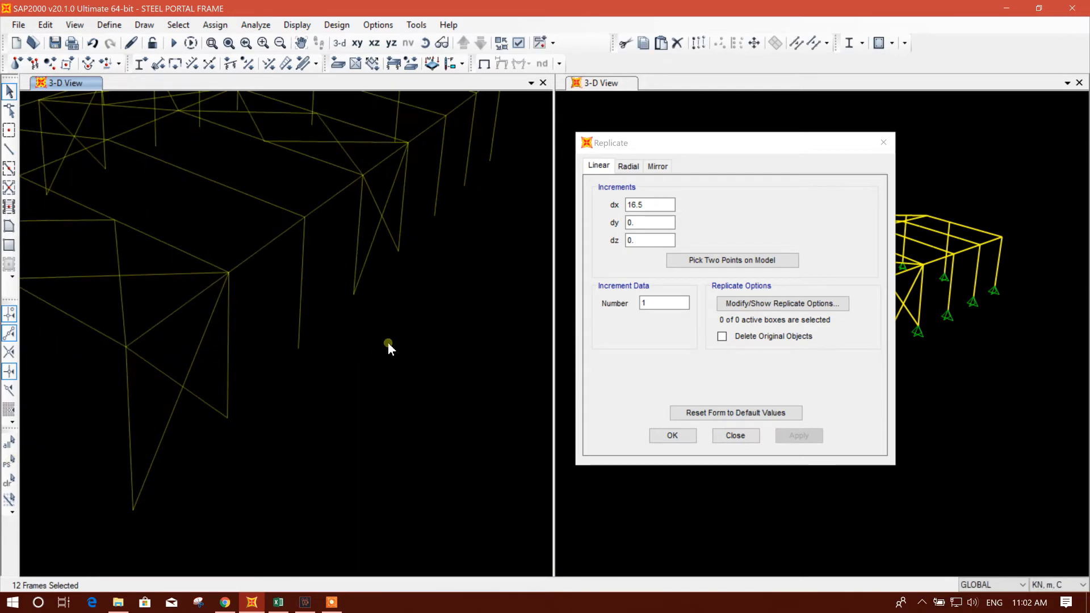
{"action": "left_click", "coordinate": [712, 261]}
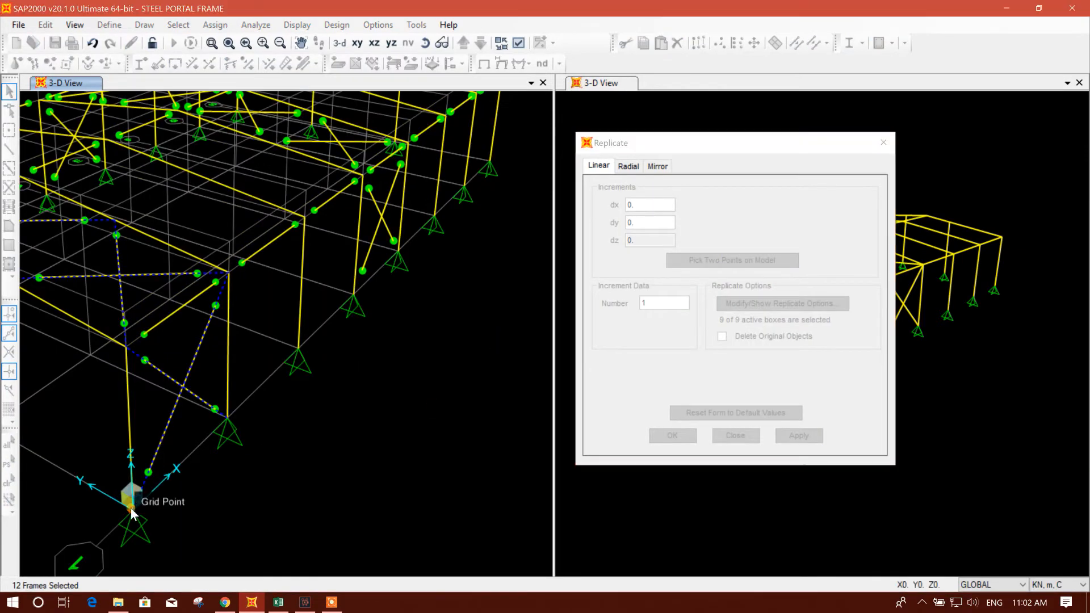
{"action": "left_click", "coordinate": [799, 436]}
{"action": "left_click", "coordinate": [734, 437]}
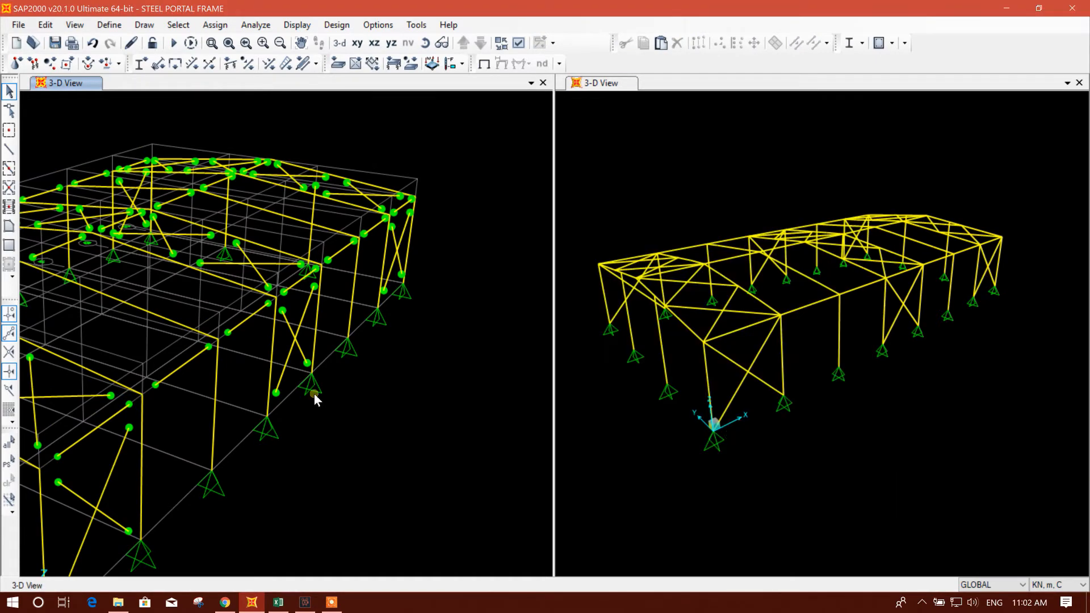
Inspect the wall and roof bracing of the first, middle and last bays from several sides of the building.
{"action": "scroll", "coordinate": [373, 423], "scroll_direction": "down", "scroll_amount": 3}
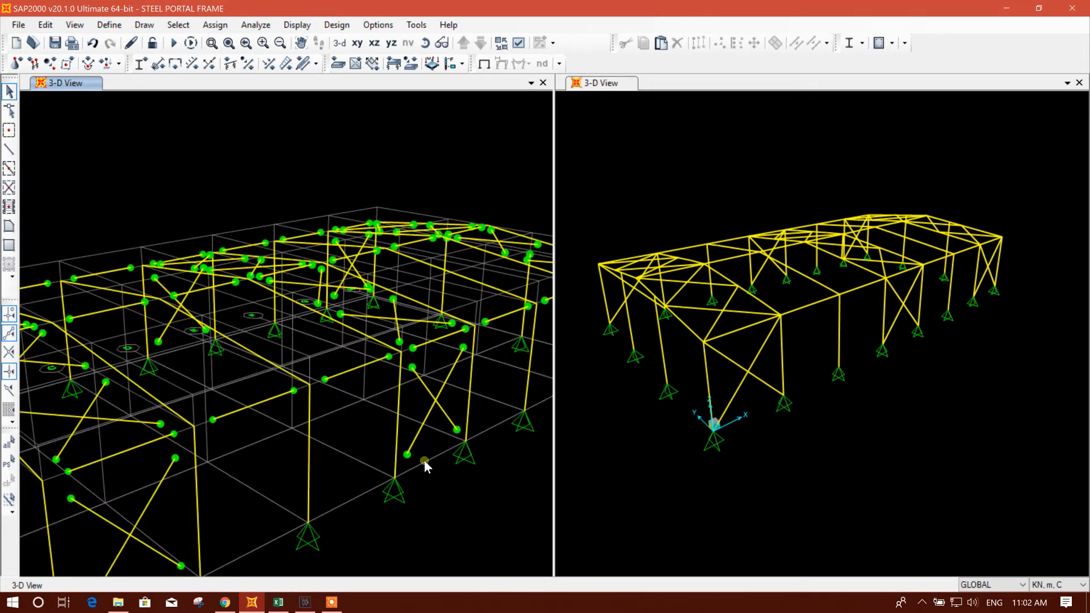
{"action": "scroll", "coordinate": [410, 381], "scroll_direction": "down", "scroll_amount": 5}
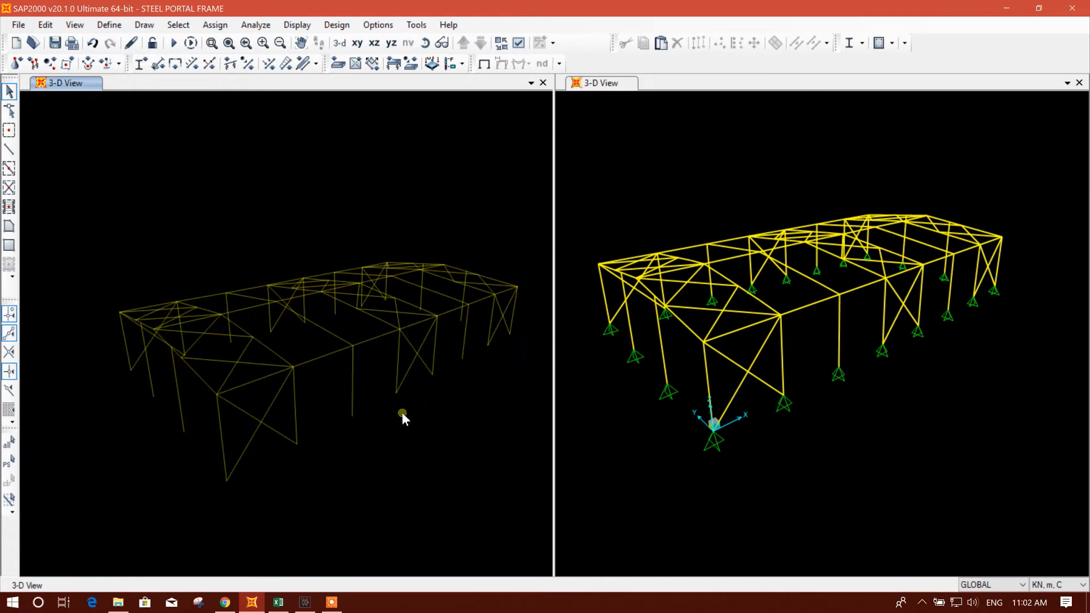
{"action": "middle_click_drag", "start_coordinate": [397, 453], "coordinate": [247, 476], "text": "shift"}
{"action": "middle_click_drag", "start_coordinate": [477, 488], "coordinate": [272, 491], "text": "shift"}
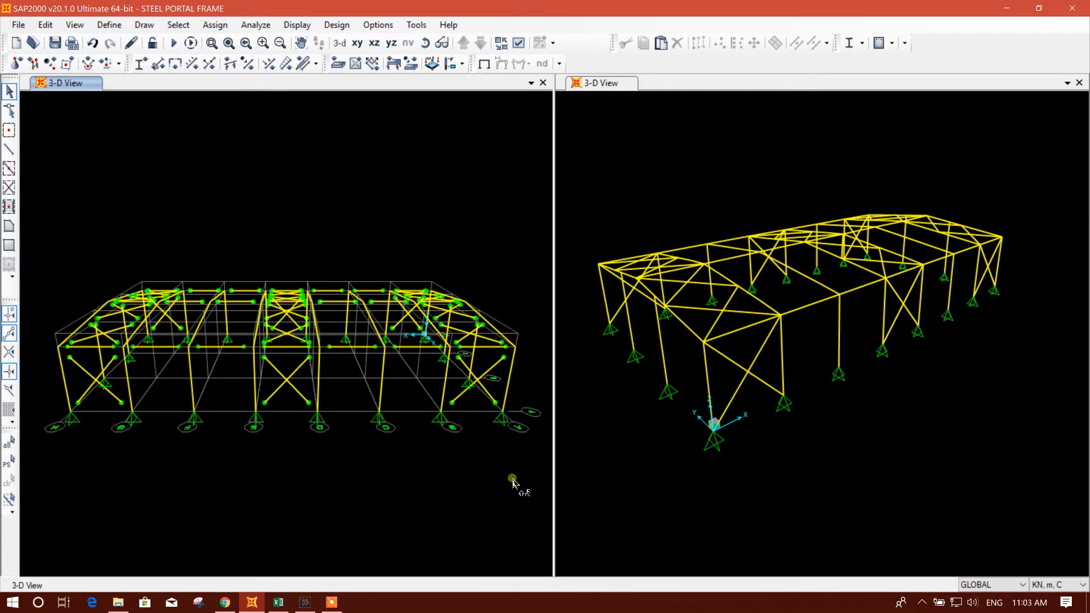
{"action": "middle_click_drag", "start_coordinate": [505, 481], "coordinate": [288, 506], "text": "shift"}
{"action": "middle_click_drag", "start_coordinate": [358, 482], "coordinate": [445, 489], "text": "shift"}
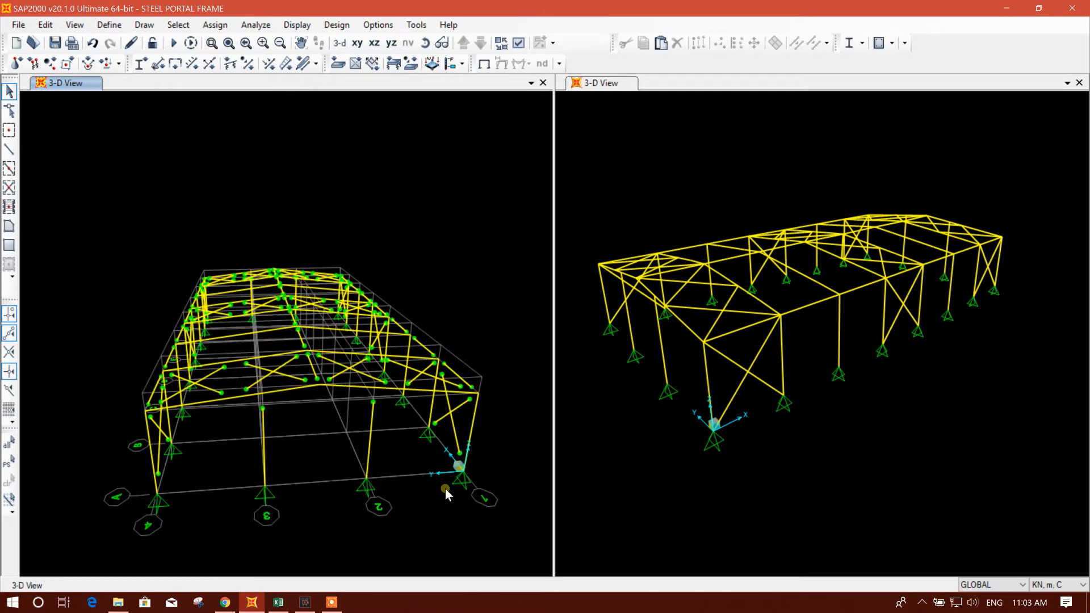
{"action": "middle_click_drag", "start_coordinate": [292, 540], "coordinate": [416, 417], "text": "shift"}
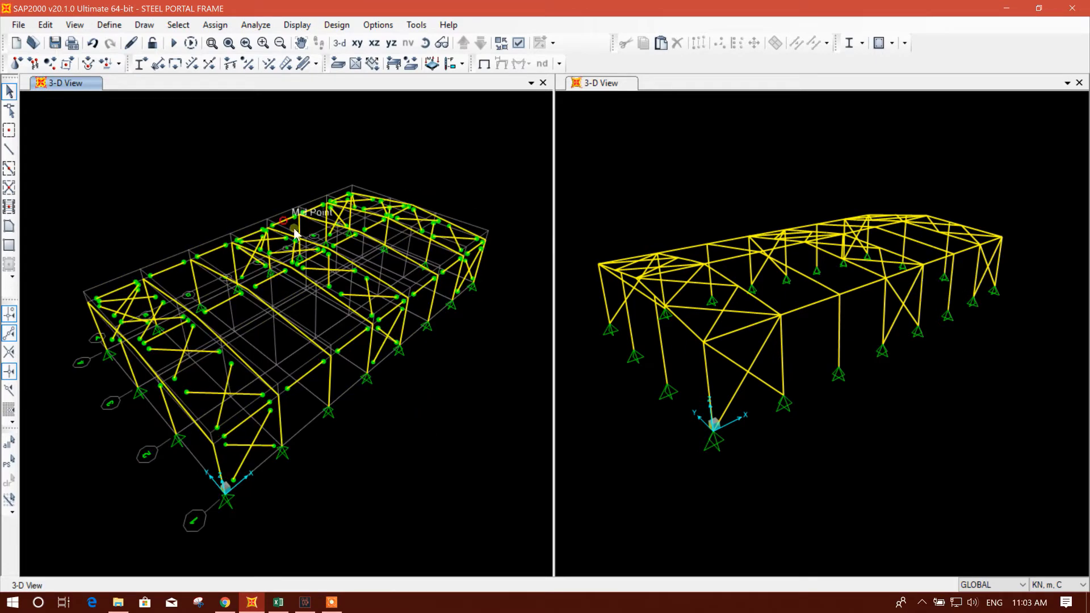
{"action": "middle_click_drag", "start_coordinate": [267, 171], "coordinate": [278, 162]}
{"action": "left_click", "coordinate": [112, 30]}
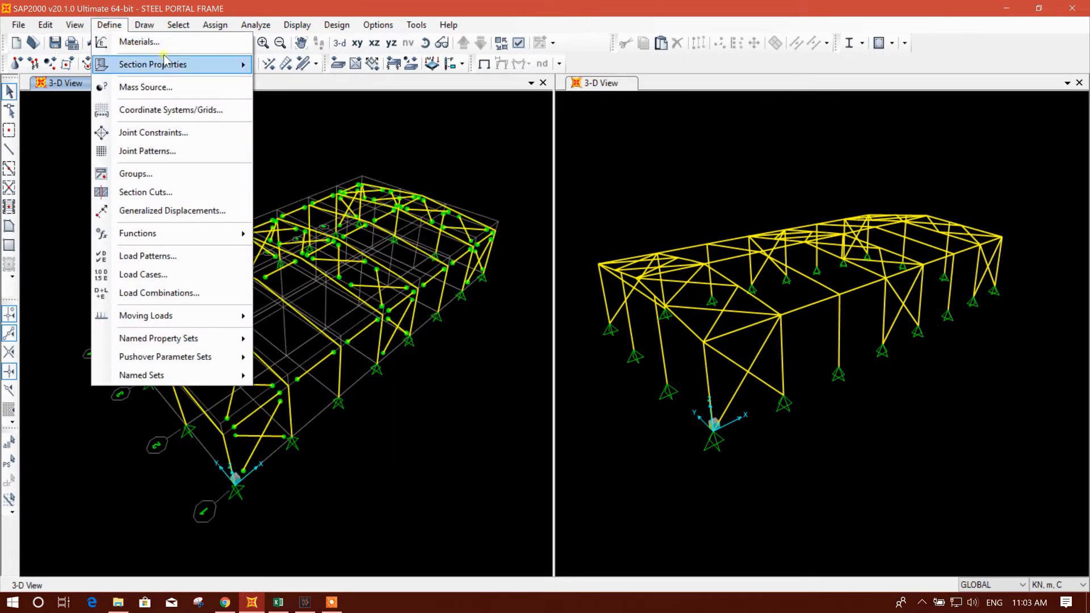
{"action": "middle_click_drag", "start_coordinate": [406, 443], "coordinate": [410, 429]}
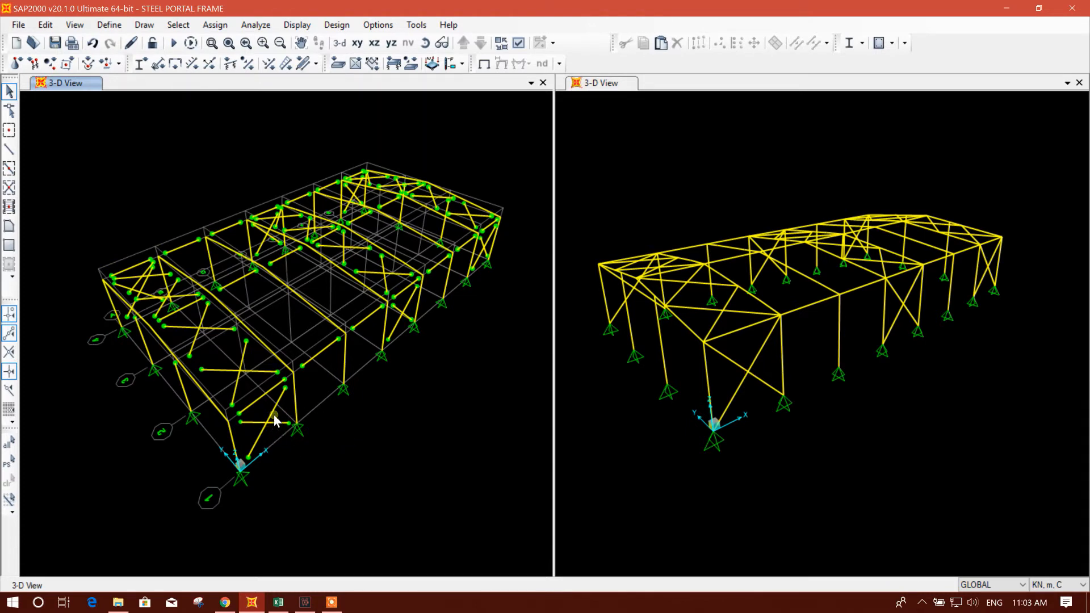
Select the ROD25 bracing members in all three braced bays by their frame section property.
{"action": "left_click", "coordinate": [178, 24]}
{"action": "left_click", "coordinate": [178, 25]}
{"action": "left_click", "coordinate": [178, 25]}
{"action": "mouse_move", "coordinate": [210, 42]}
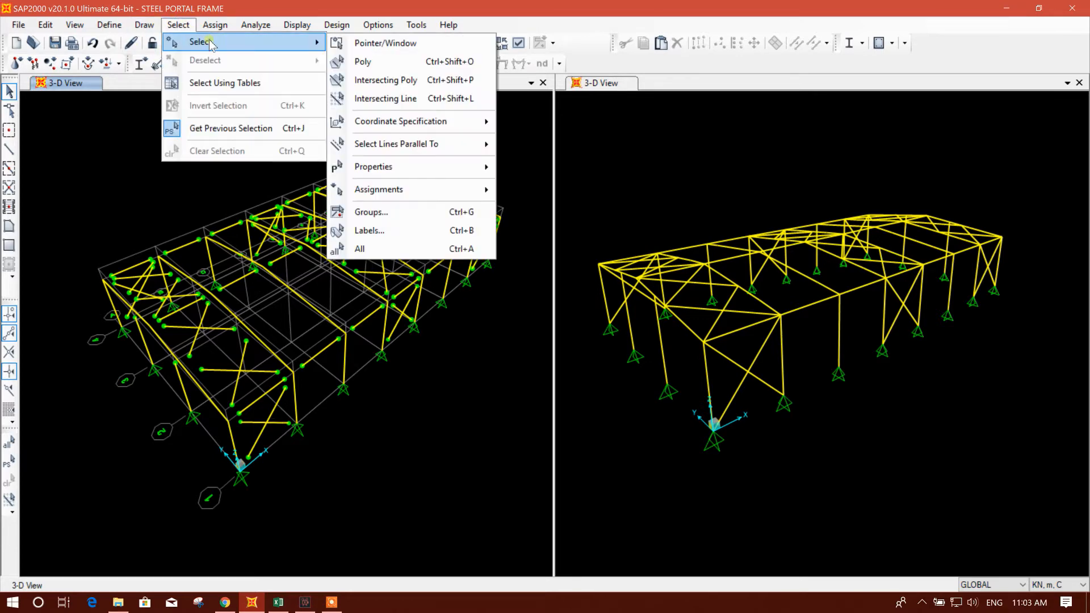
{"action": "mouse_move", "coordinate": [398, 167]}
{"action": "left_click", "coordinate": [525, 185]}
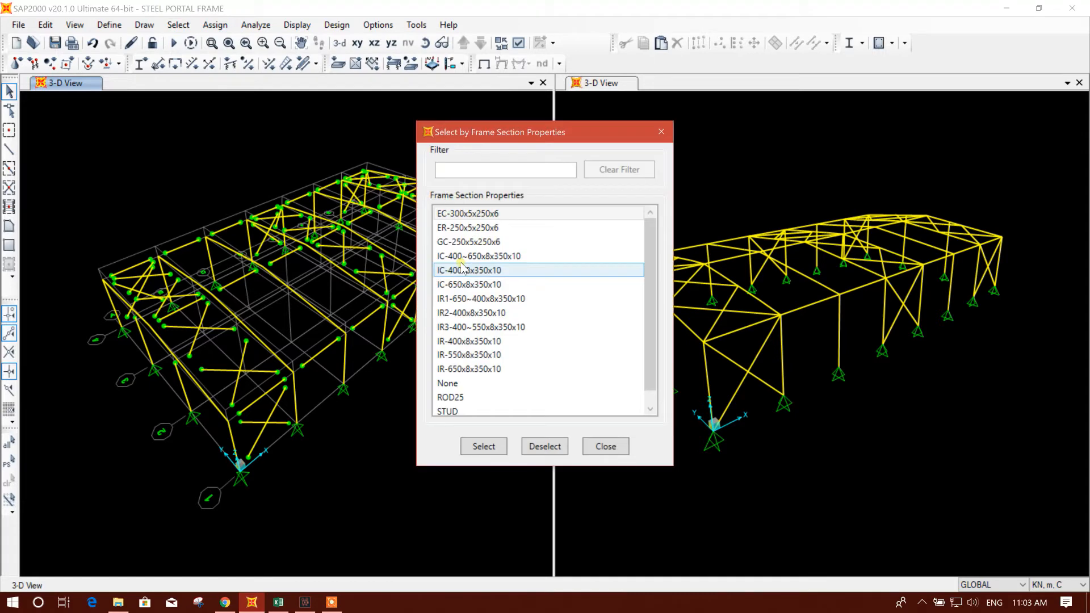
{"action": "left_click", "coordinate": [487, 383]}
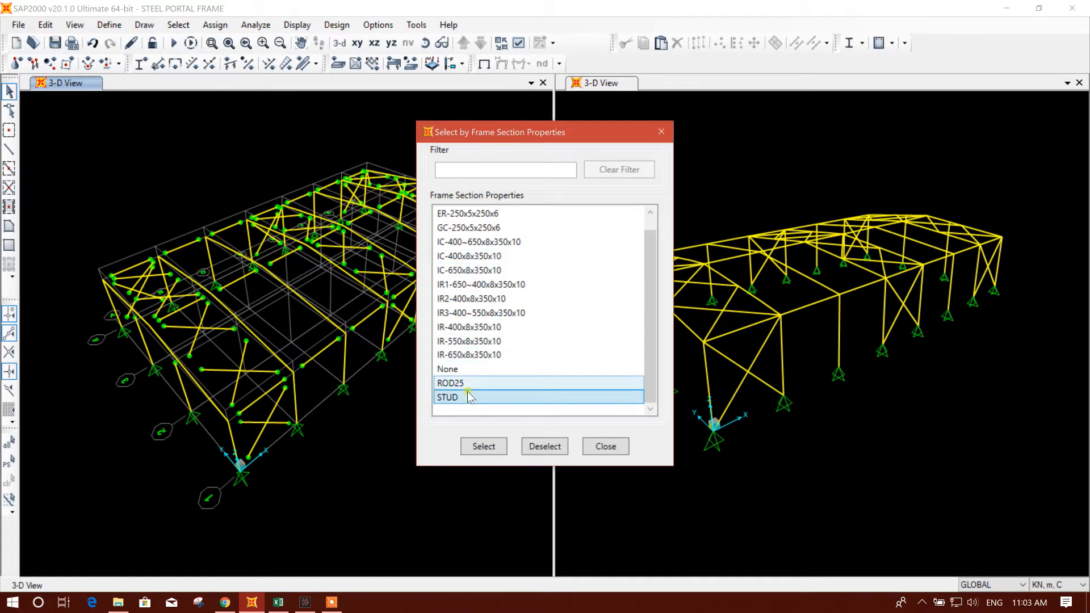
{"action": "left_click", "coordinate": [483, 446]}
{"action": "left_click", "coordinate": [603, 447]}
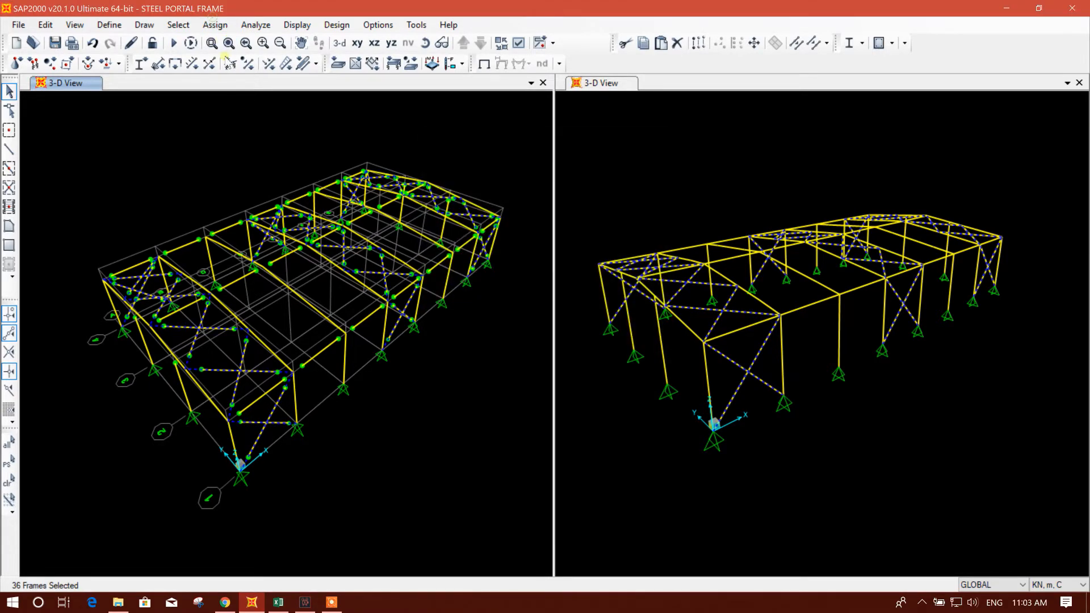
Assign a compression limit of 0 kN to the selected bracing rods, leaving the tension limit off.
{"action": "left_click", "coordinate": [215, 24]}
{"action": "mouse_move", "coordinate": [259, 69]}
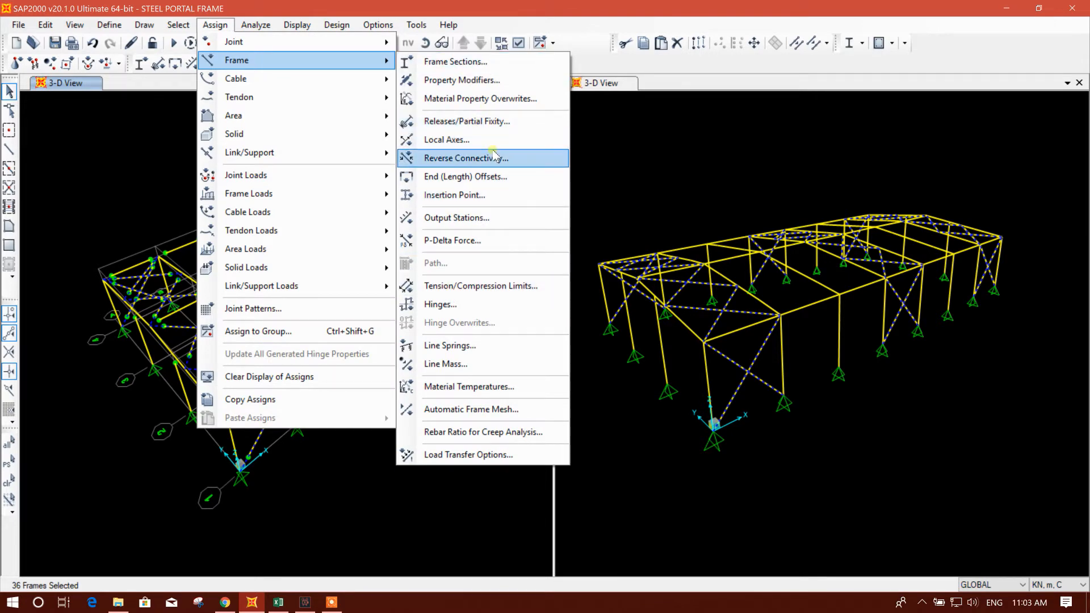
{"action": "left_click", "coordinate": [472, 285]}
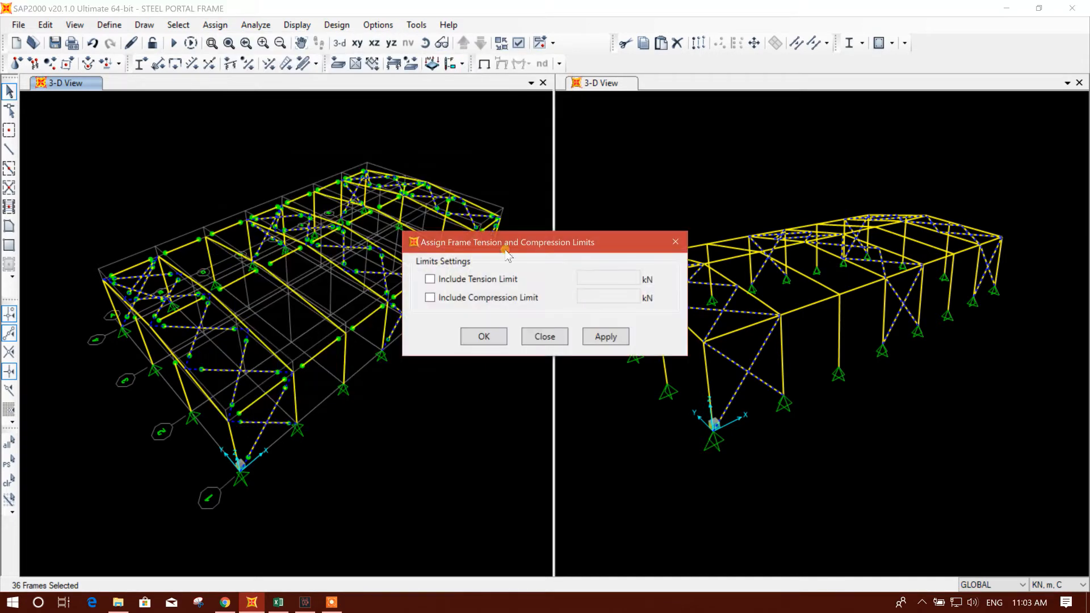
{"action": "left_click", "coordinate": [580, 265]}
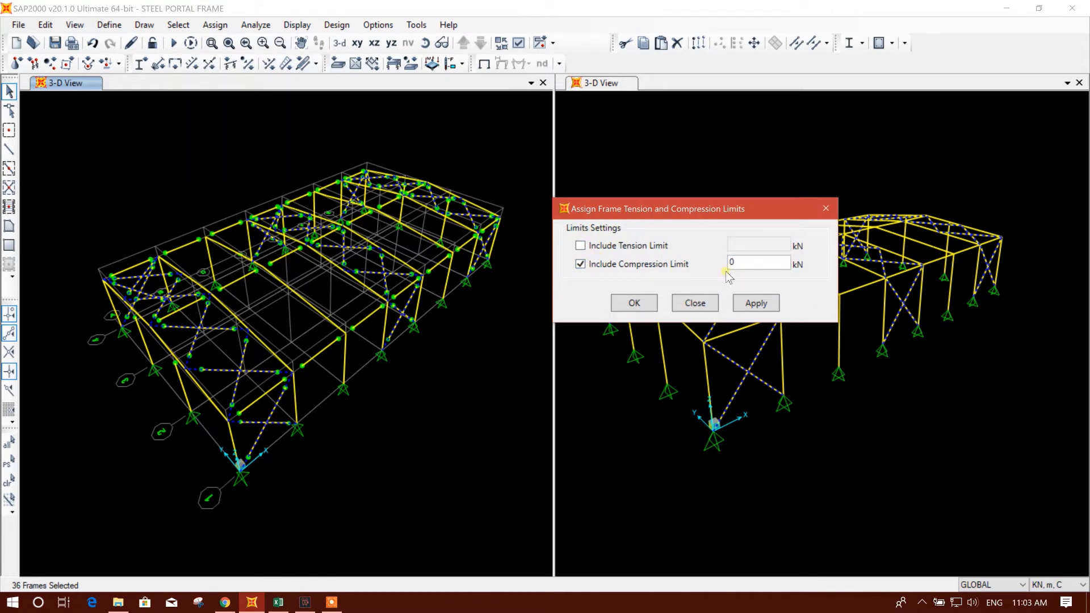
{"action": "left_click_drag", "start_coordinate": [713, 211], "coordinate": [638, 201]}
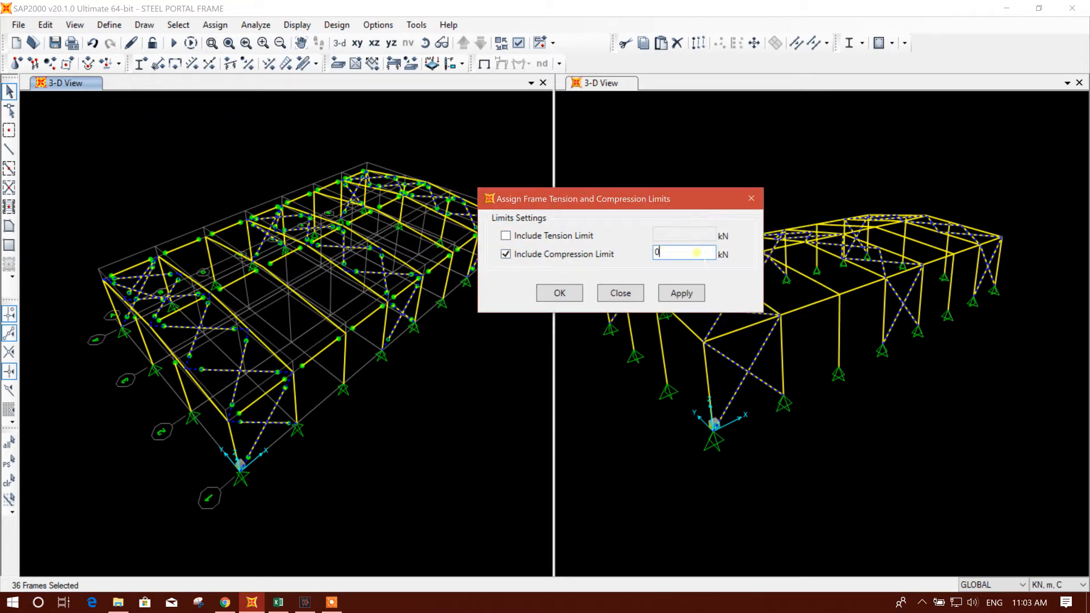
{"action": "left_click", "coordinate": [676, 292]}
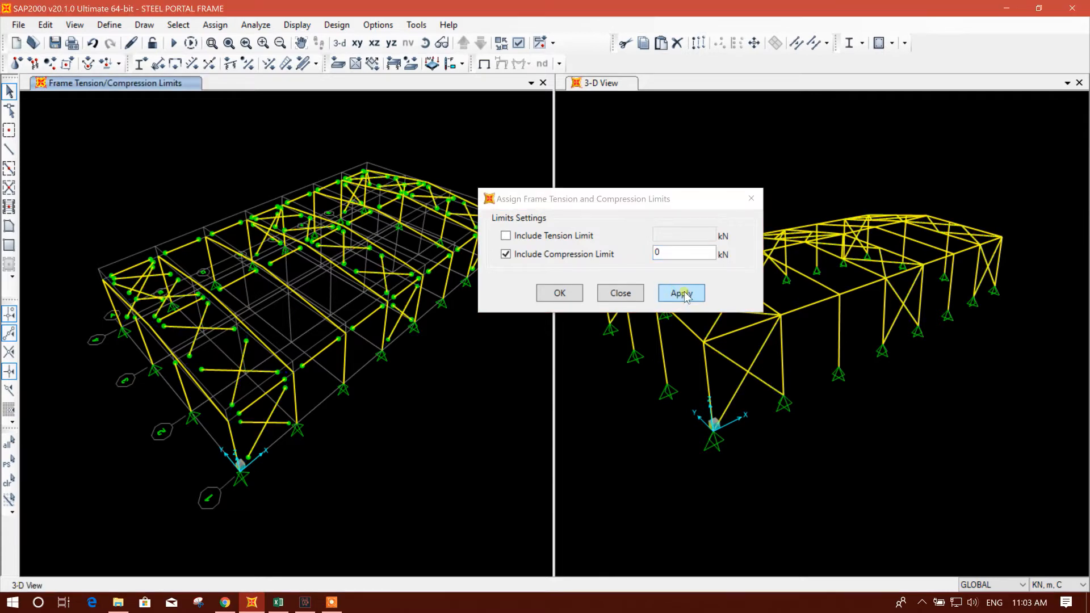
{"action": "left_click", "coordinate": [620, 293]}
{"action": "scroll", "coordinate": [383, 356], "scroll_direction": "up", "scroll_amount": 2}
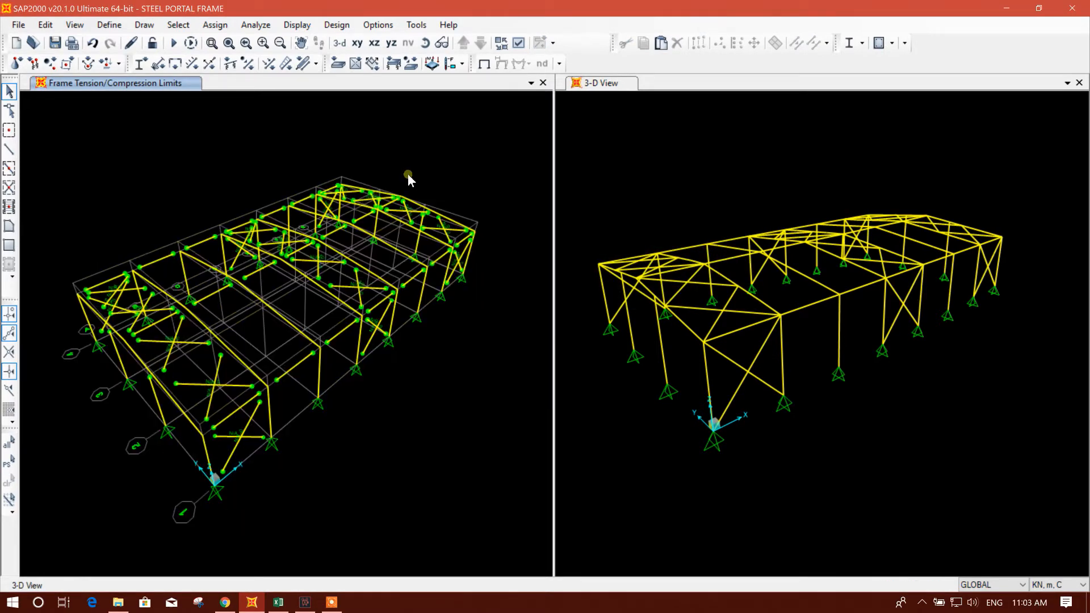
Look at the options for defining load combinations, including conversion to nonlinear cases, and leave without adding any.
{"action": "left_click", "coordinate": [109, 24]}
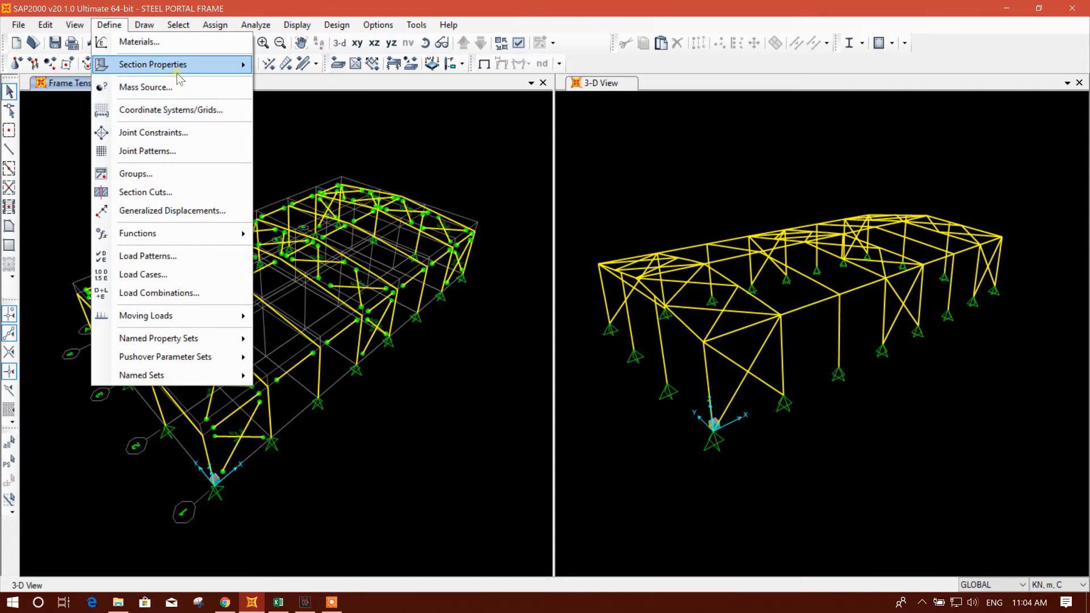
{"action": "left_click", "coordinate": [170, 292]}
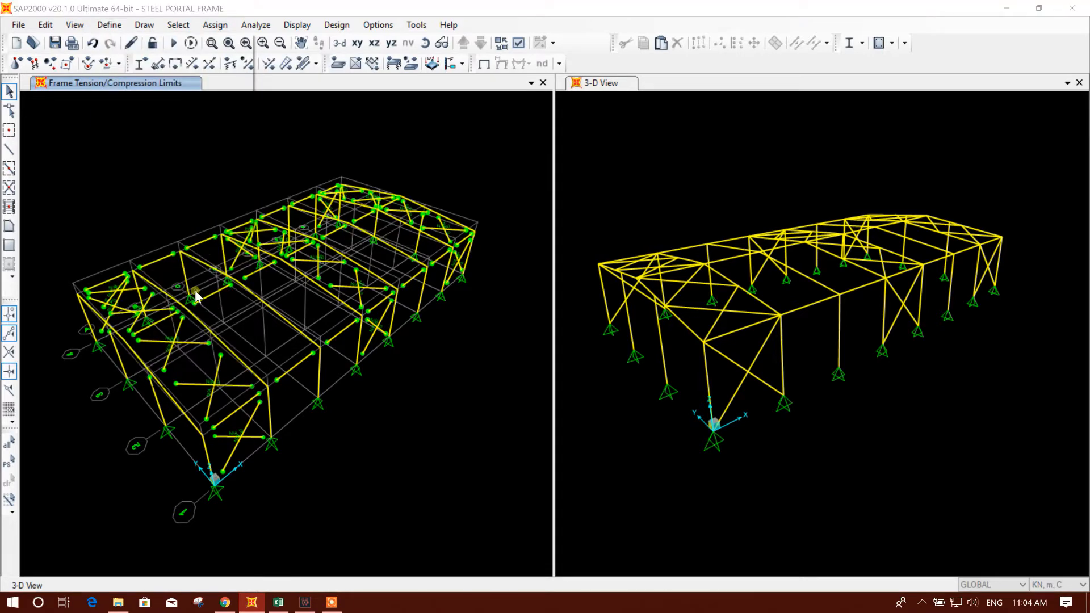
{"action": "left_click_drag", "start_coordinate": [604, 180], "coordinate": [529, 138]}
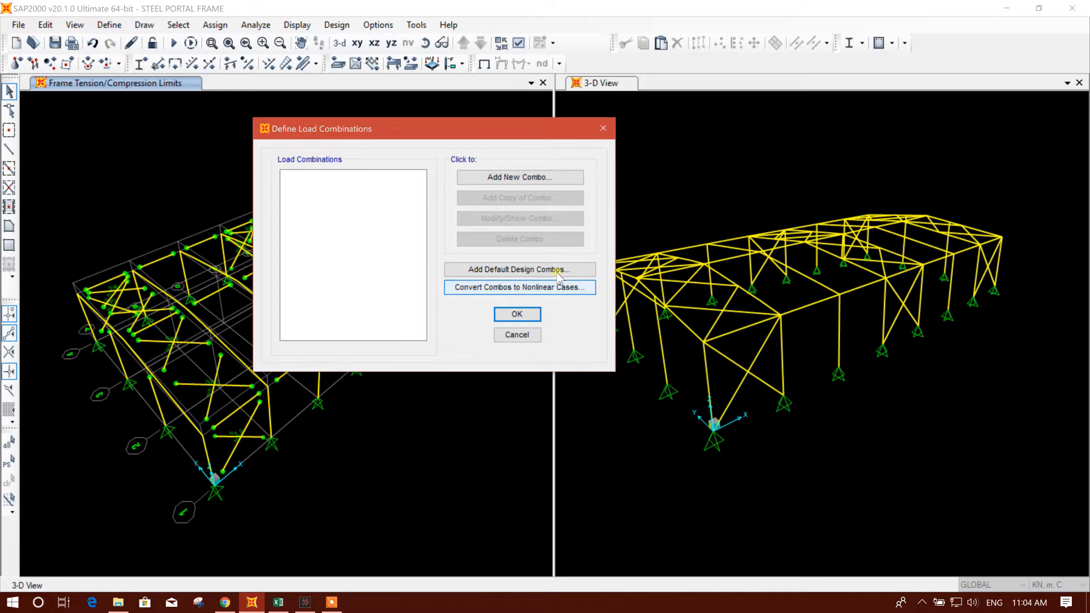
{"action": "left_click", "coordinate": [516, 335]}
Open the steel frame design preferences for viewing.
{"action": "left_click", "coordinate": [376, 25]}
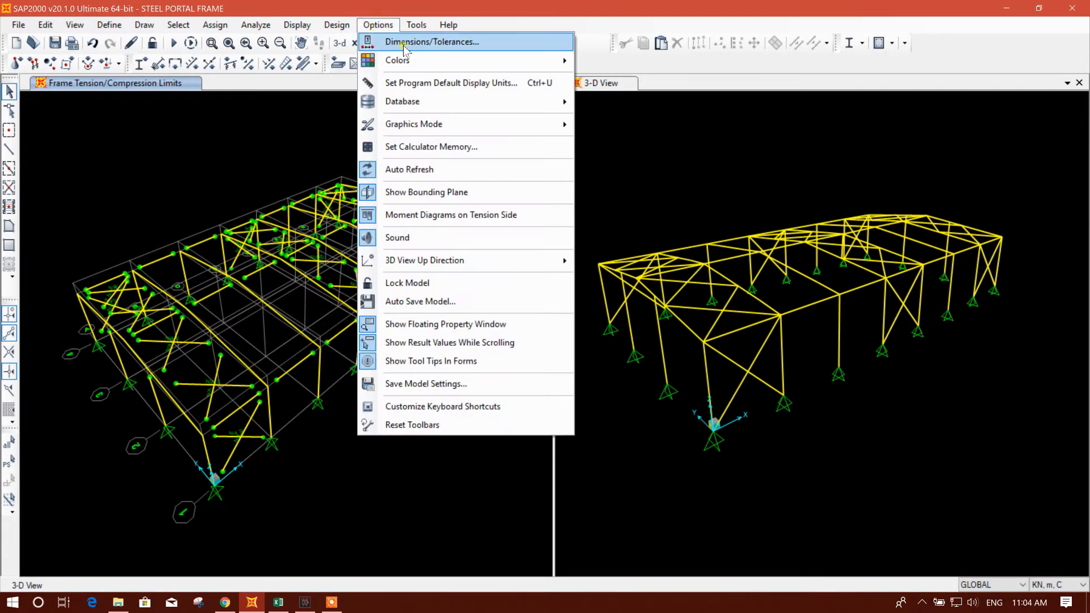
{"action": "mouse_move", "coordinate": [337, 25]}
{"action": "mouse_move", "coordinate": [374, 42]}
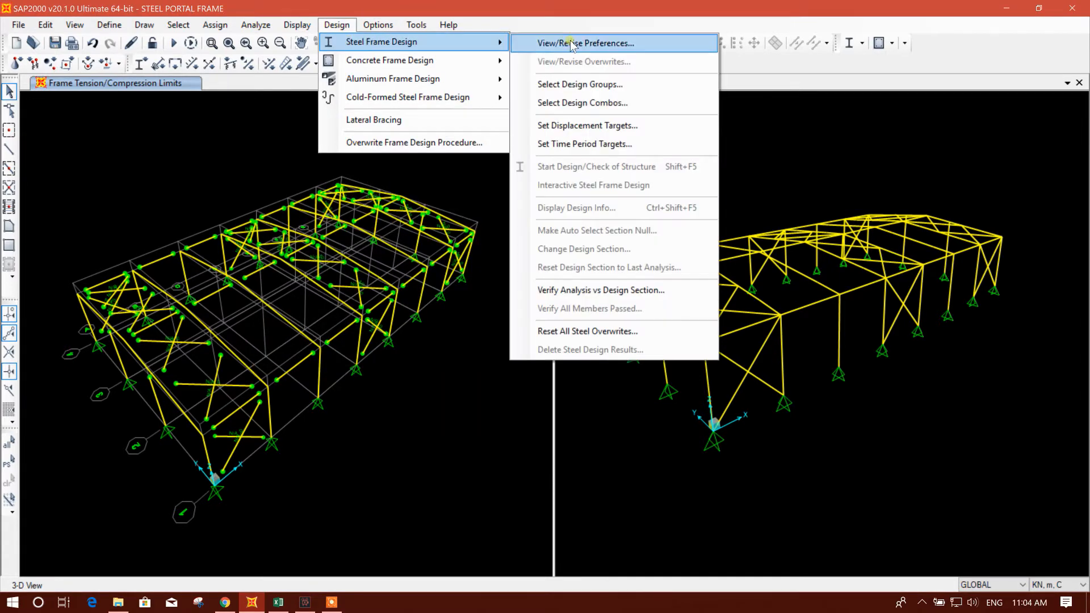
{"action": "left_click", "coordinate": [572, 43]}
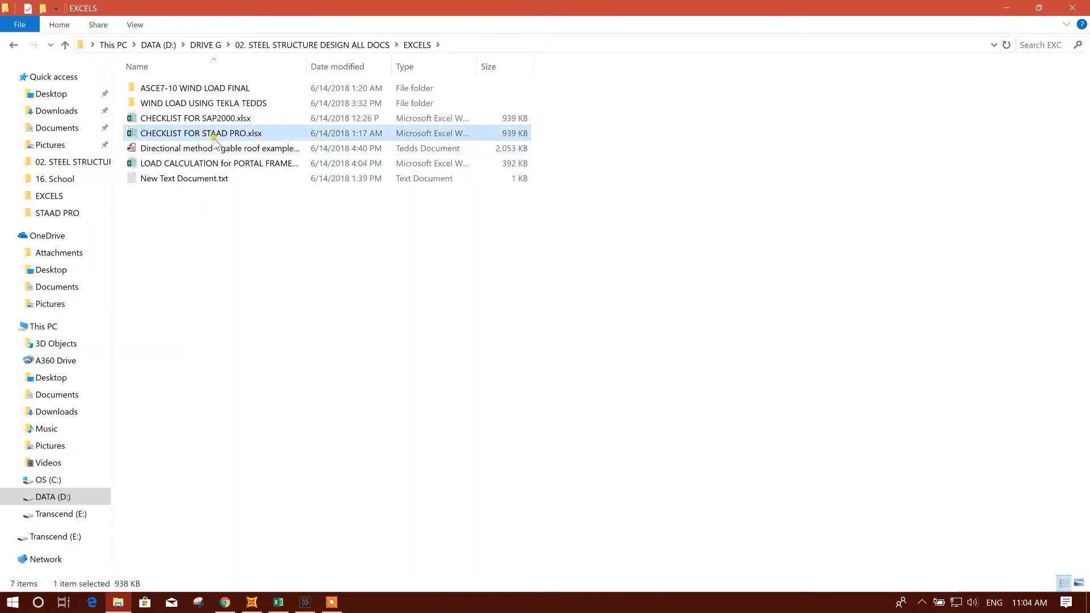
Open the workbook CHECKLIST FOR SAP2000.xlsx from the EXCELS folder in Excel.
{"action": "double_click", "coordinate": [238, 120]}
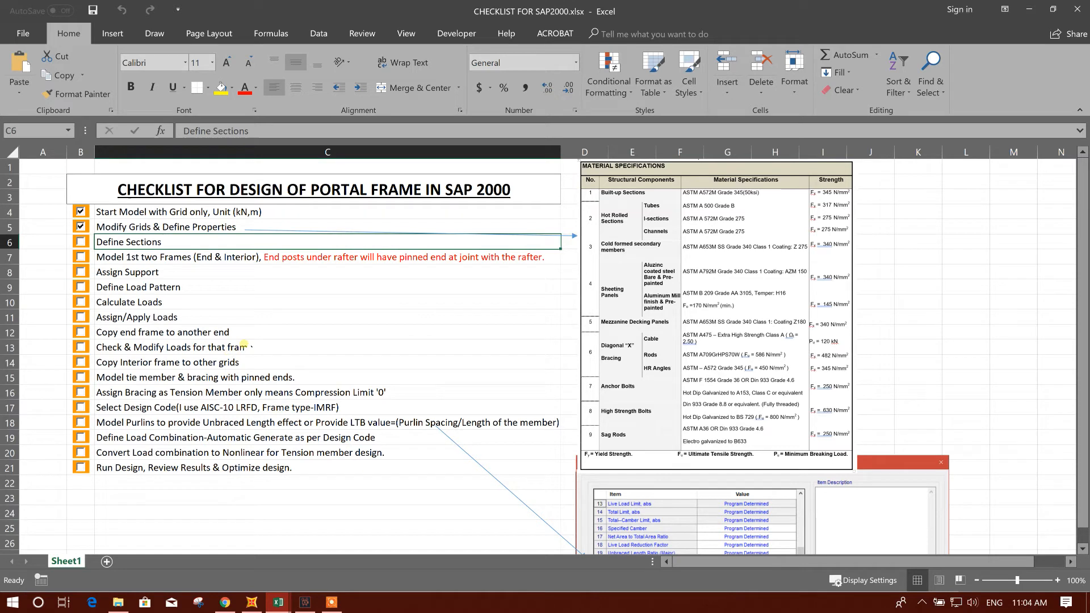
Tick off the completed checklist items from Define Sections through Model tie member & bracing with pinned ends, and minimize the workbook.
{"action": "left_click", "coordinate": [80, 241]}
{"action": "left_click", "coordinate": [81, 257]}
{"action": "left_click", "coordinate": [81, 272]}
{"action": "left_click", "coordinate": [80, 287]}
{"action": "left_click", "coordinate": [81, 301]}
{"action": "left_click", "coordinate": [81, 332]}
{"action": "left_click", "coordinate": [81, 347]}
{"action": "left_click", "coordinate": [81, 377]}
{"action": "left_click", "coordinate": [1029, 9]}
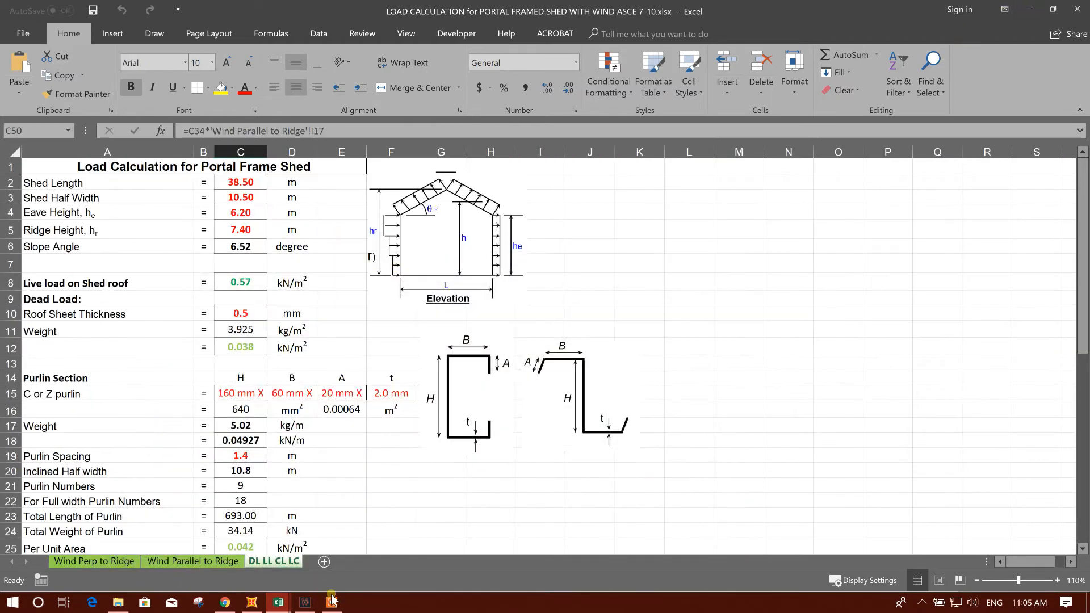
Switch to SAP2000, set the steel design framing type to IMF, review the remaining preferences and accept them.
{"action": "left_click", "coordinate": [251, 602]}
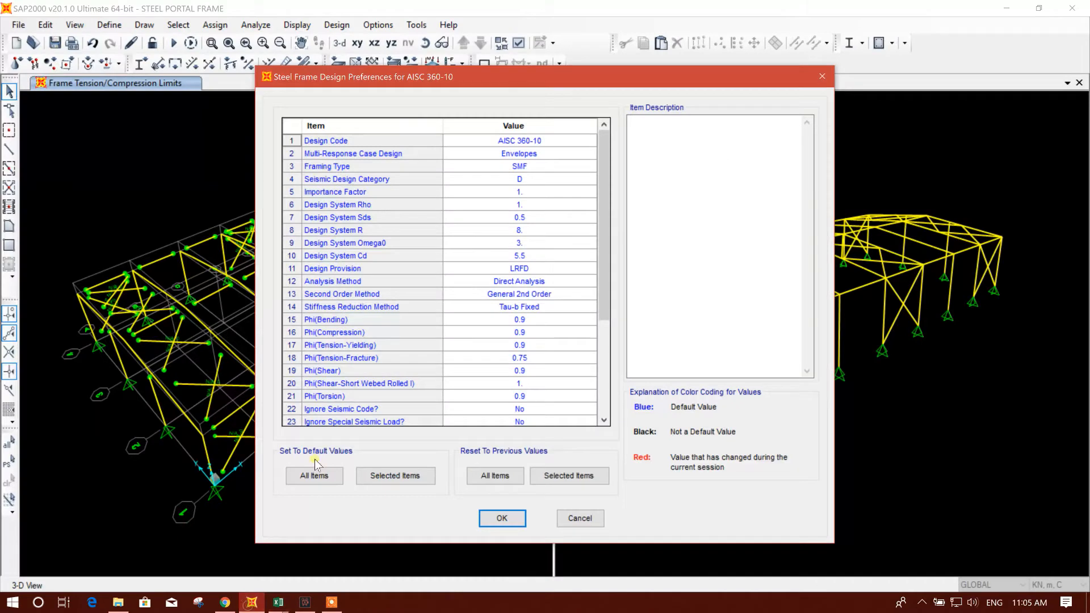
{"action": "left_click", "coordinate": [544, 167]}
{"action": "left_click", "coordinate": [544, 167]}
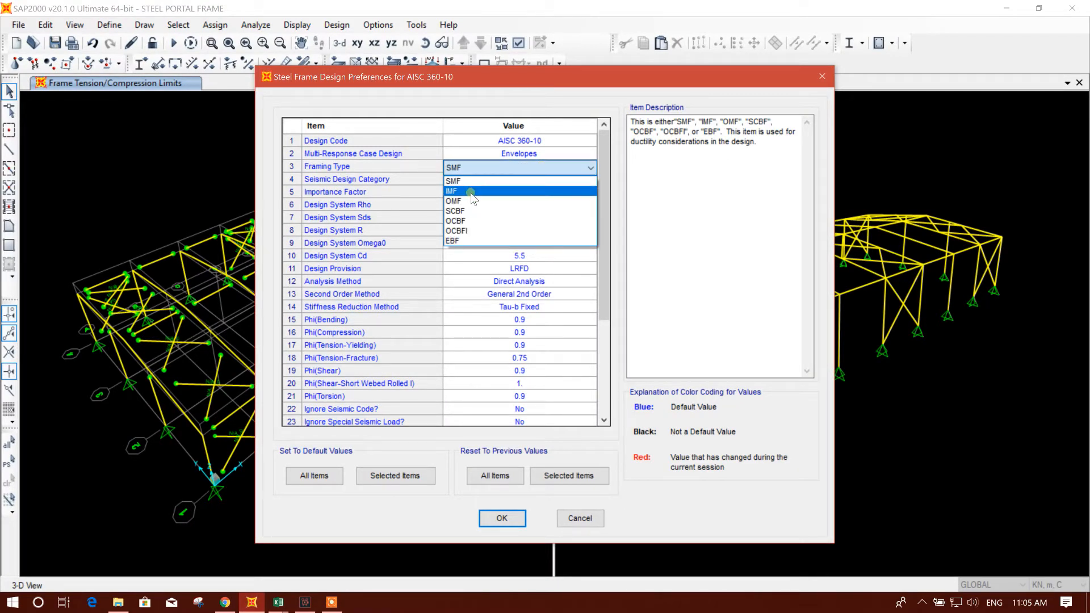
{"action": "left_click", "coordinate": [470, 192]}
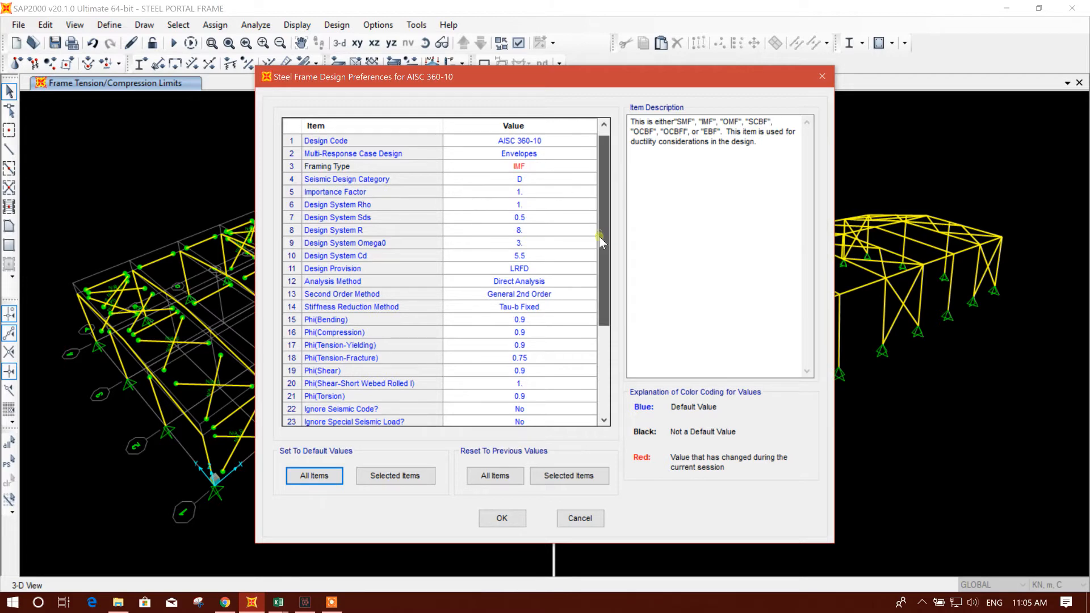
{"action": "scroll", "coordinate": [601, 241], "scroll_direction": "down", "scroll_amount": 1}
{"action": "left_click_drag", "start_coordinate": [603, 272], "coordinate": [610, 403]}
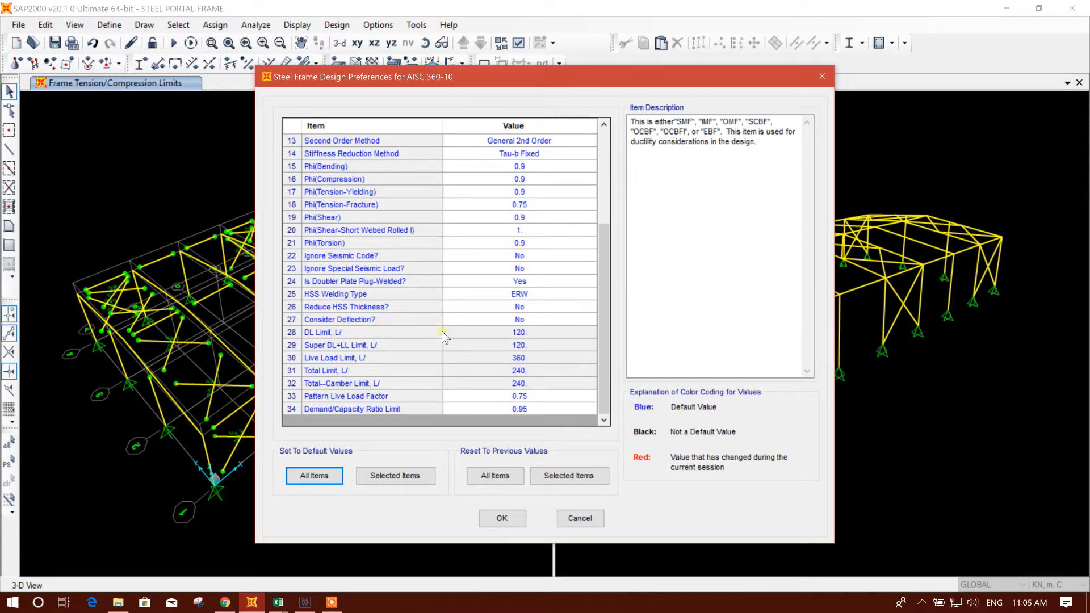
{"action": "left_click", "coordinate": [510, 518]}
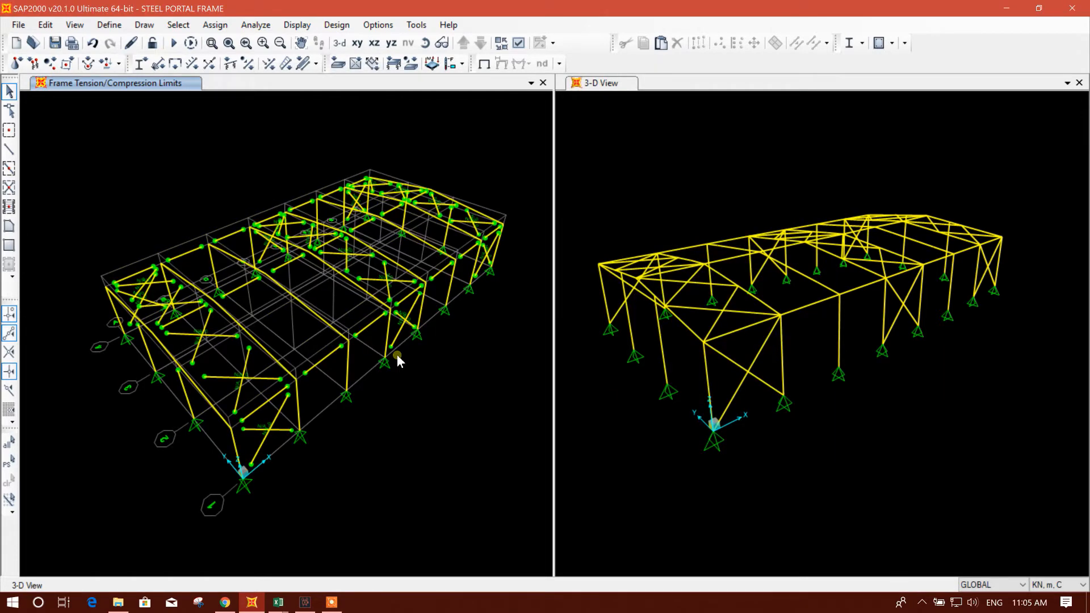
{"action": "middle_click_drag", "start_coordinate": [339, 298], "coordinate": [277, 421], "text": "shift"}
{"action": "middle_click_drag", "start_coordinate": [346, 411], "coordinate": [364, 376], "text": "shift"}
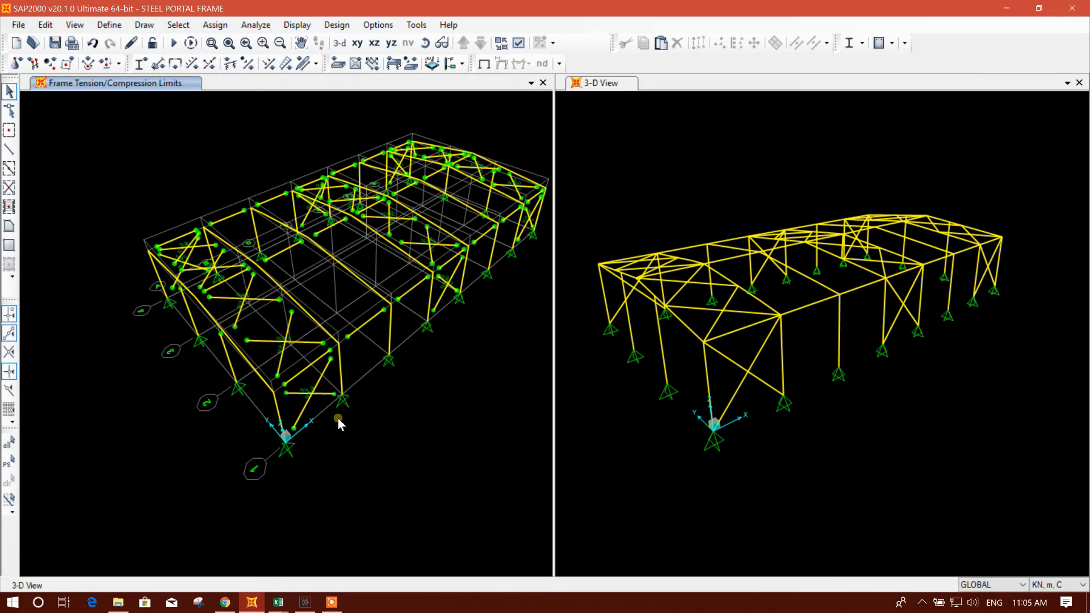
{"action": "middle_click_drag", "start_coordinate": [176, 138], "coordinate": [365, 340], "text": "shift"}
{"action": "middle_click_drag", "start_coordinate": [234, 241], "coordinate": [233, 250], "text": "shift"}
Generate the default steel frame design load combinations for the strength and deflection limit states from the listed load cases.
{"action": "left_click", "coordinate": [109, 25]}
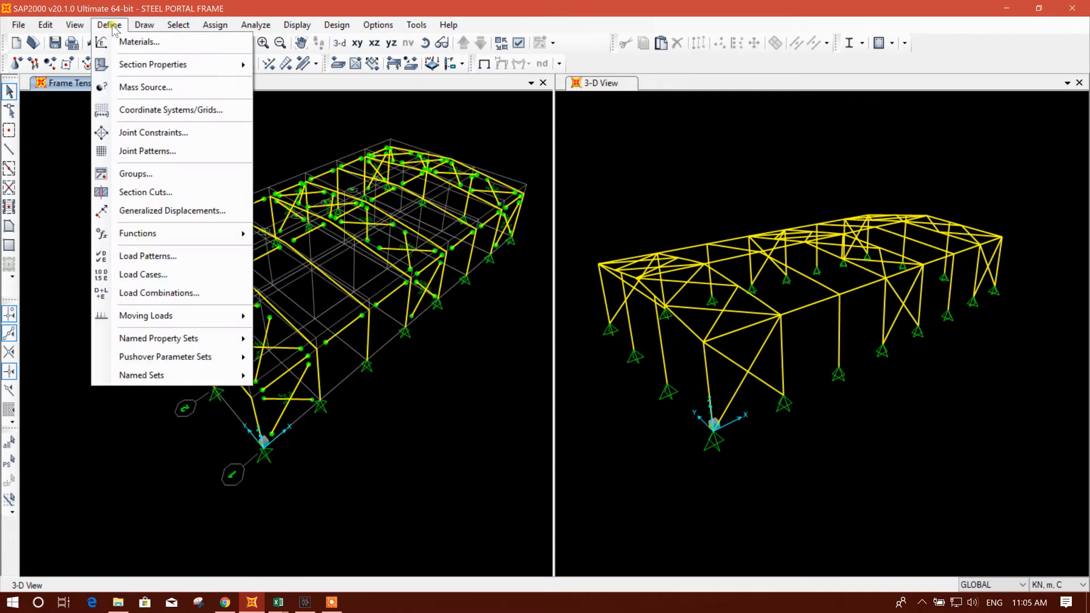
{"action": "left_click", "coordinate": [174, 293]}
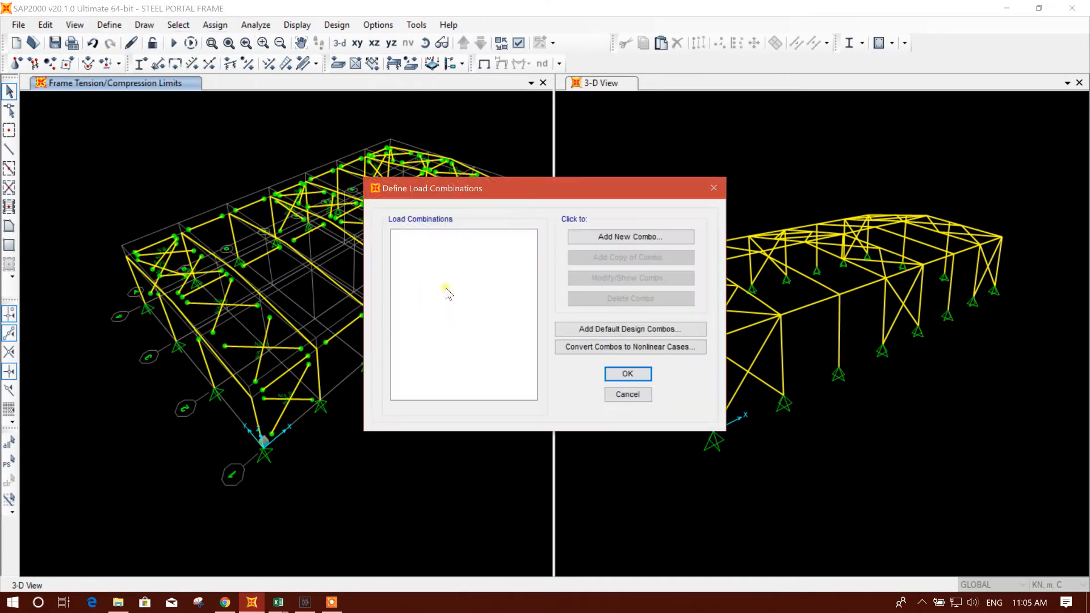
{"action": "left_click_drag", "start_coordinate": [589, 189], "coordinate": [530, 143]}
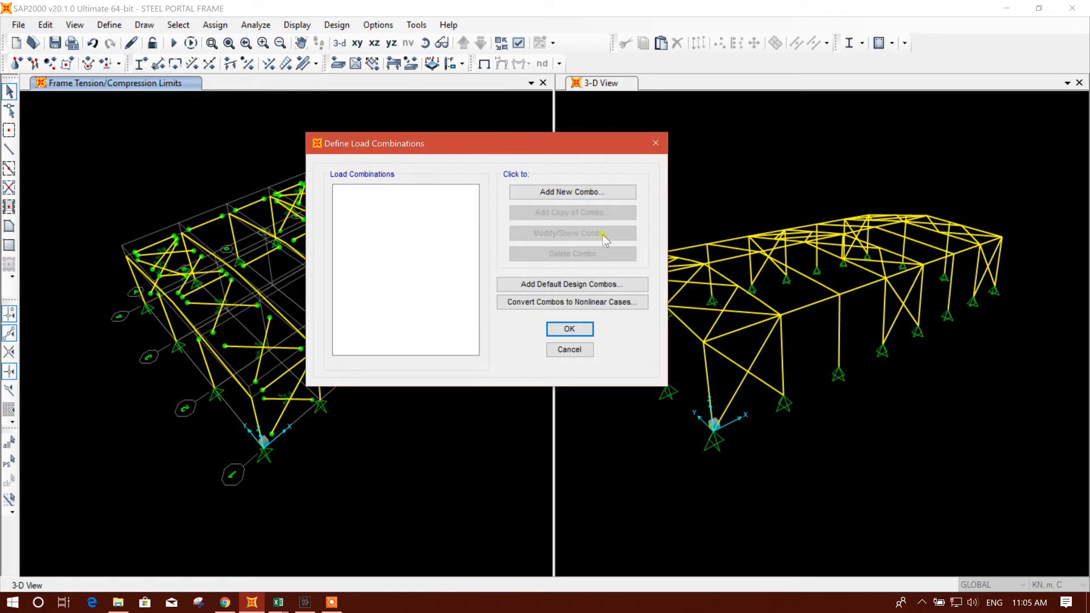
{"action": "left_click", "coordinate": [558, 285]}
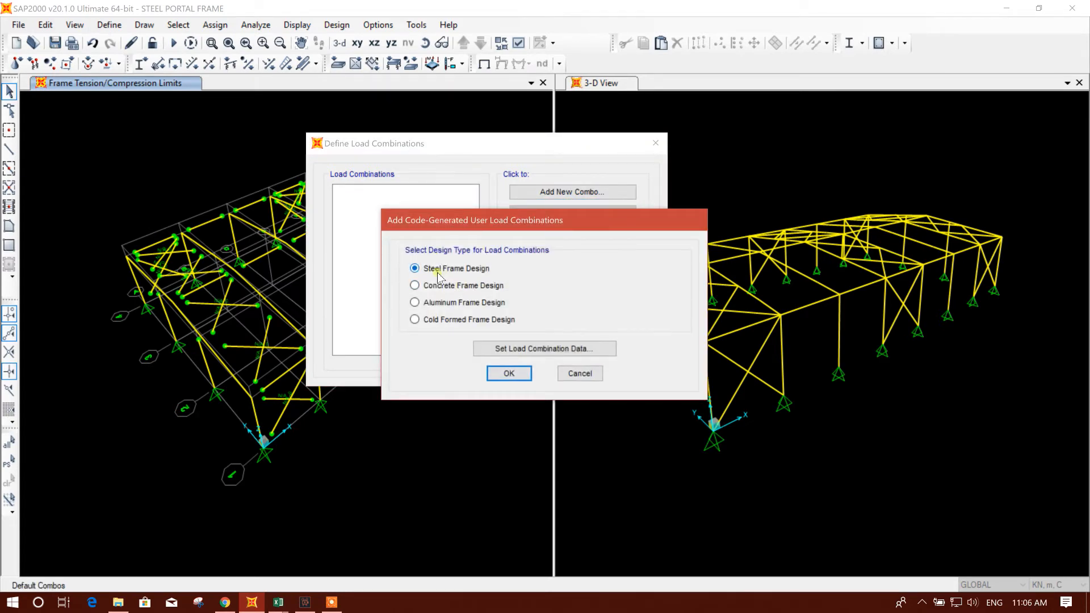
{"action": "left_click", "coordinate": [523, 348]}
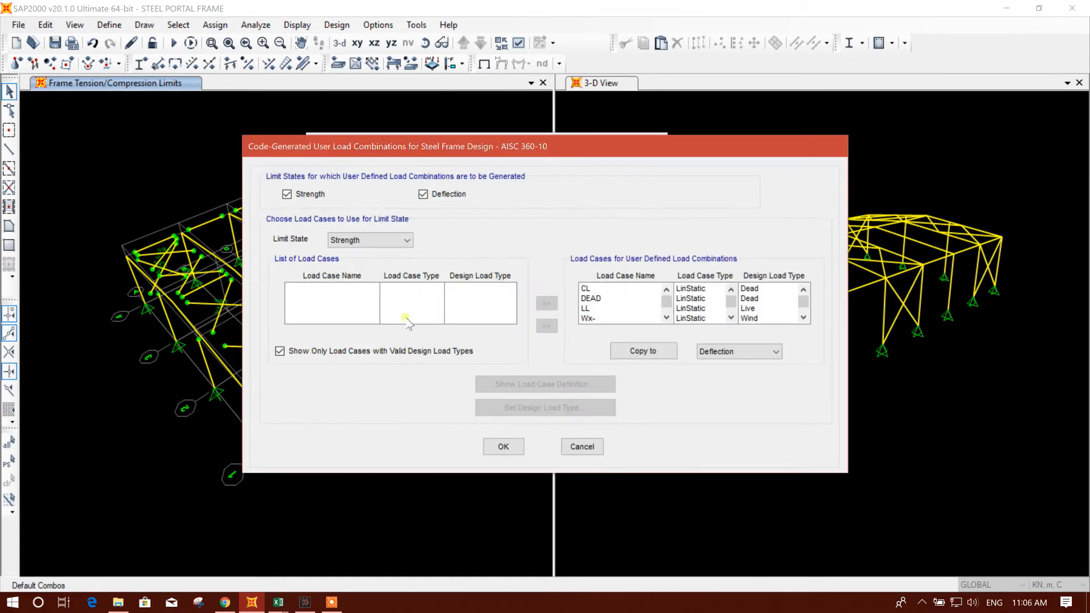
{"action": "left_click_drag", "start_coordinate": [666, 306], "coordinate": [666, 313]}
{"action": "left_click", "coordinate": [409, 242]}
{"action": "left_click", "coordinate": [396, 241]}
{"action": "left_click", "coordinate": [507, 447]}
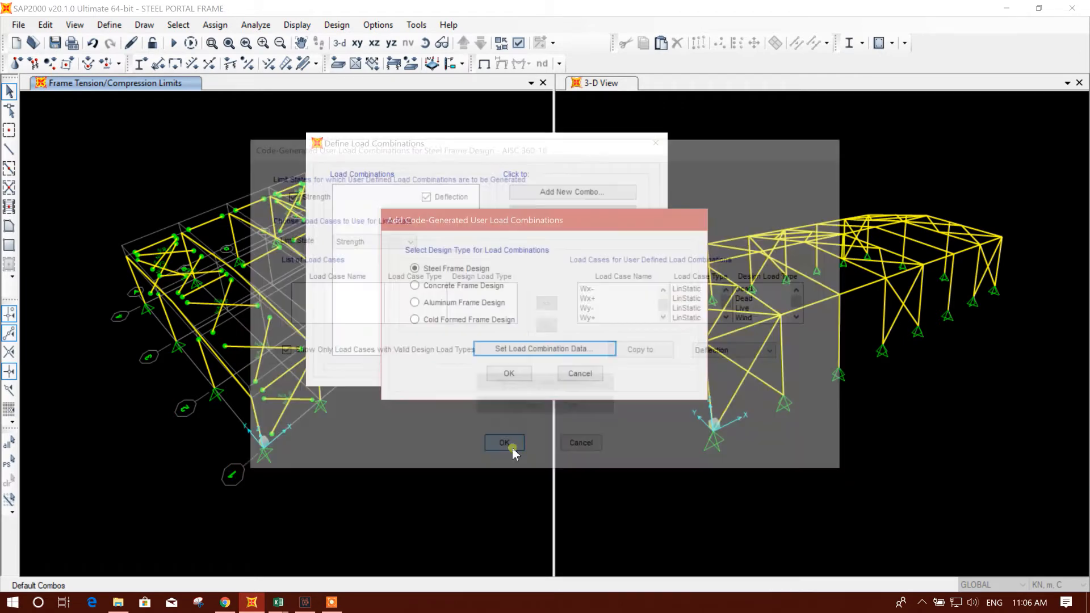
{"action": "left_click", "coordinate": [508, 373]}
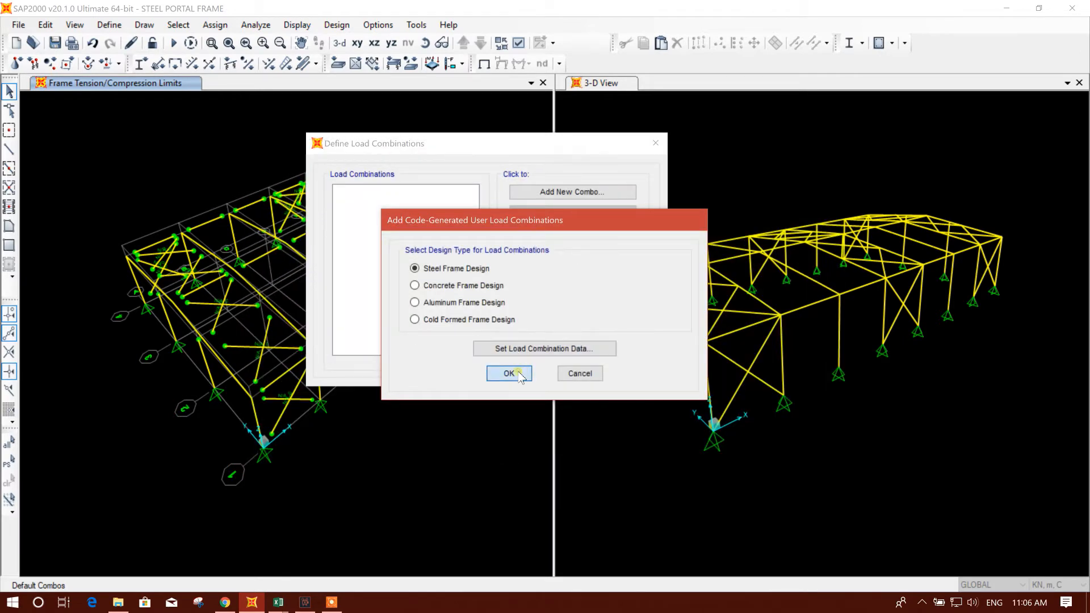
{"action": "left_click_drag", "start_coordinate": [470, 252], "coordinate": [462, 340]}
{"action": "left_click_drag", "start_coordinate": [470, 265], "coordinate": [479, 203]}
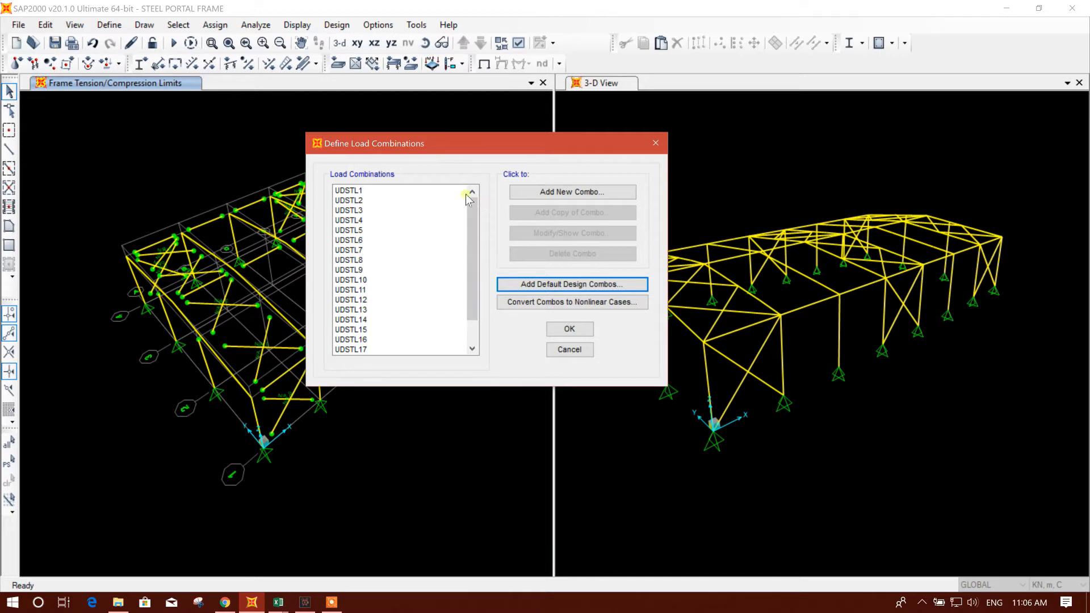
Convert all generated combinations, UDSTL1 to UDSTL20, to nonlinear load cases and accept the load combination definitions.
{"action": "left_click_drag", "start_coordinate": [505, 143], "coordinate": [503, 111]}
{"action": "left_click_drag", "start_coordinate": [465, 175], "coordinate": [469, 234]}
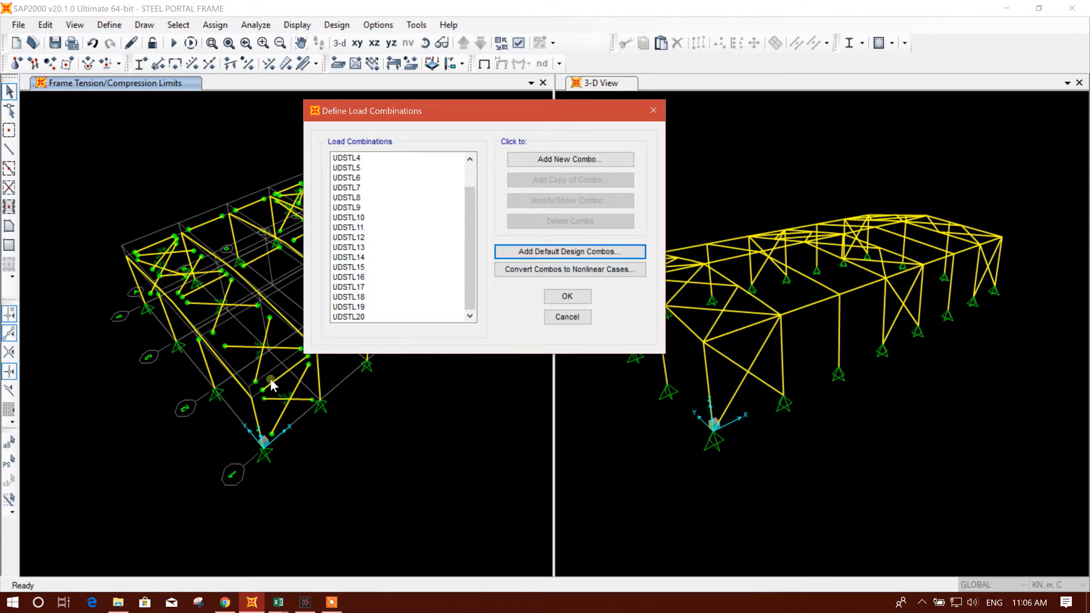
{"action": "left_click", "coordinate": [594, 271]}
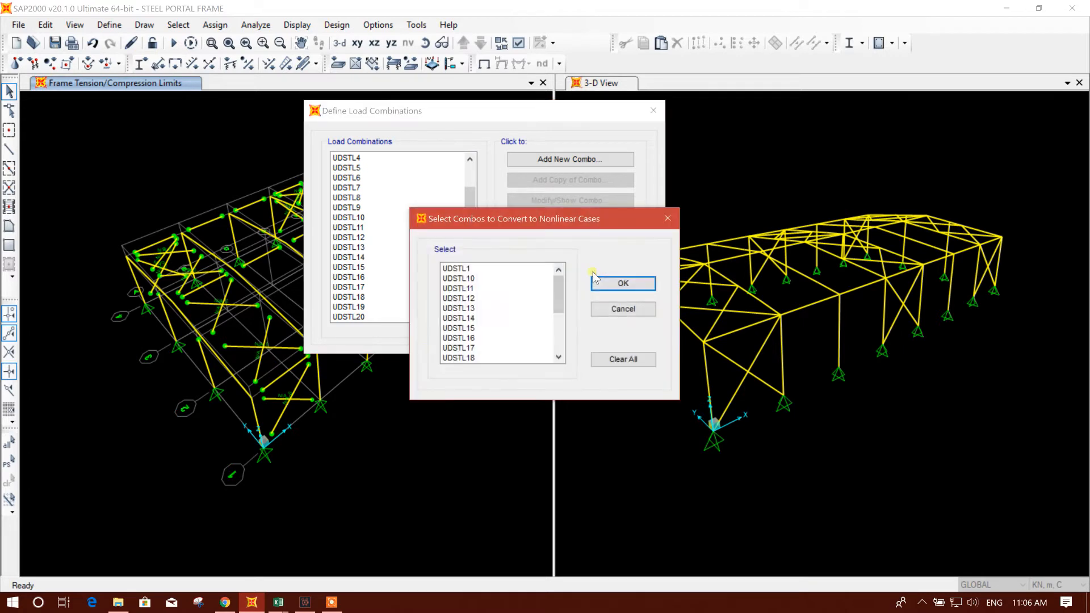
{"action": "left_click_drag", "start_coordinate": [492, 277], "coordinate": [477, 391]}
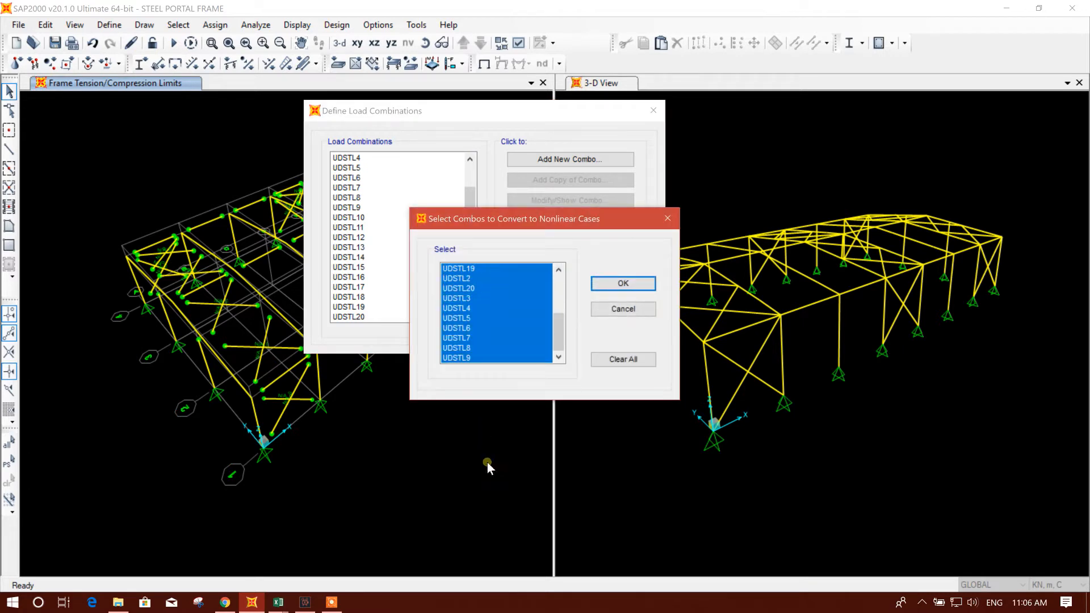
{"action": "left_click", "coordinate": [610, 284]}
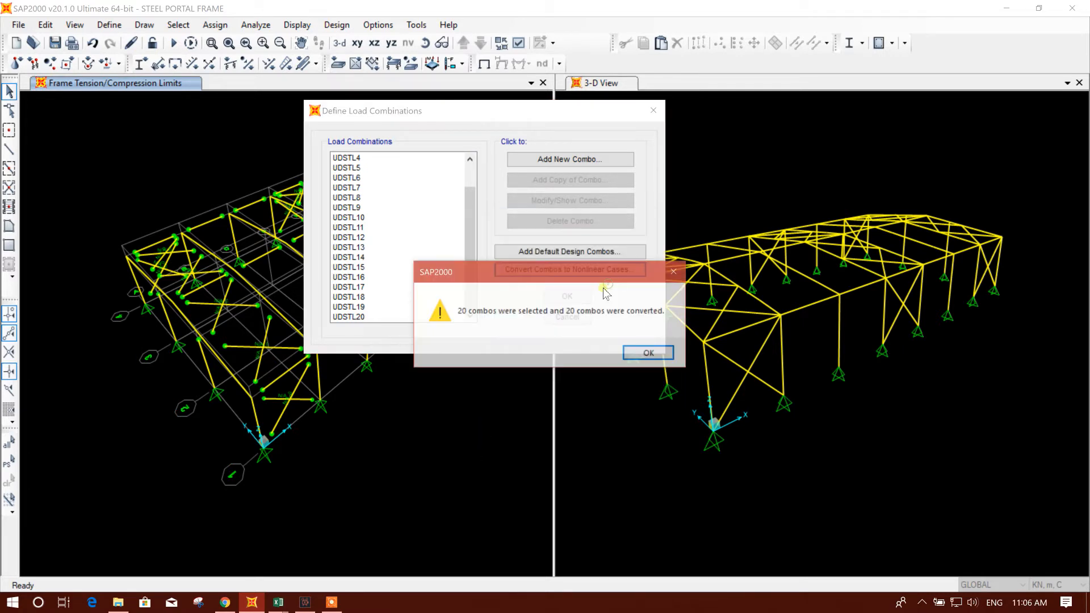
{"action": "left_click", "coordinate": [644, 352]}
{"action": "left_click_drag", "start_coordinate": [475, 239], "coordinate": [471, 203]}
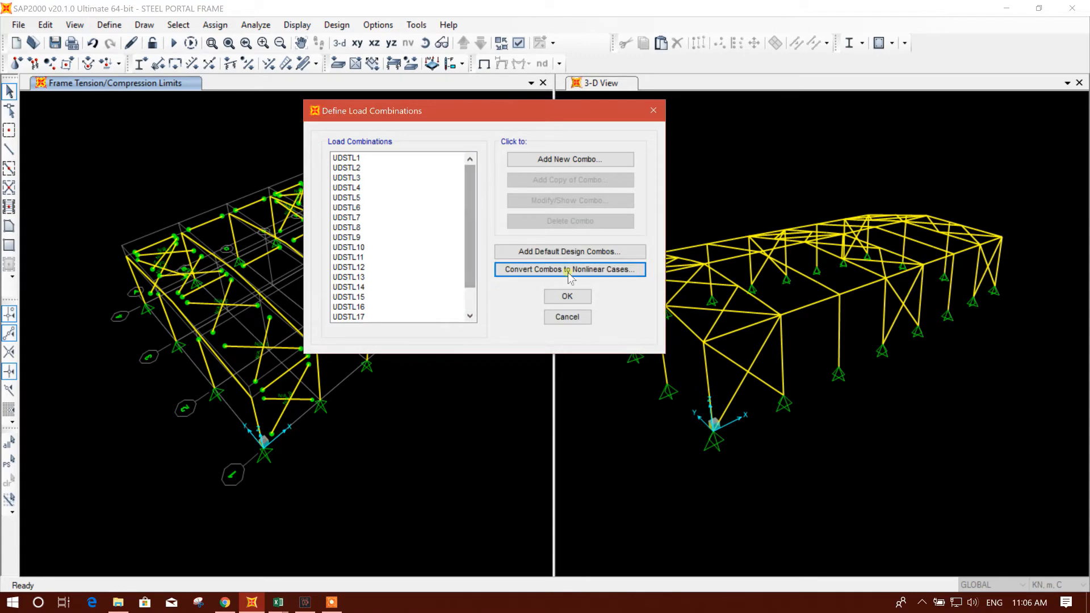
{"action": "left_click", "coordinate": [567, 296]}
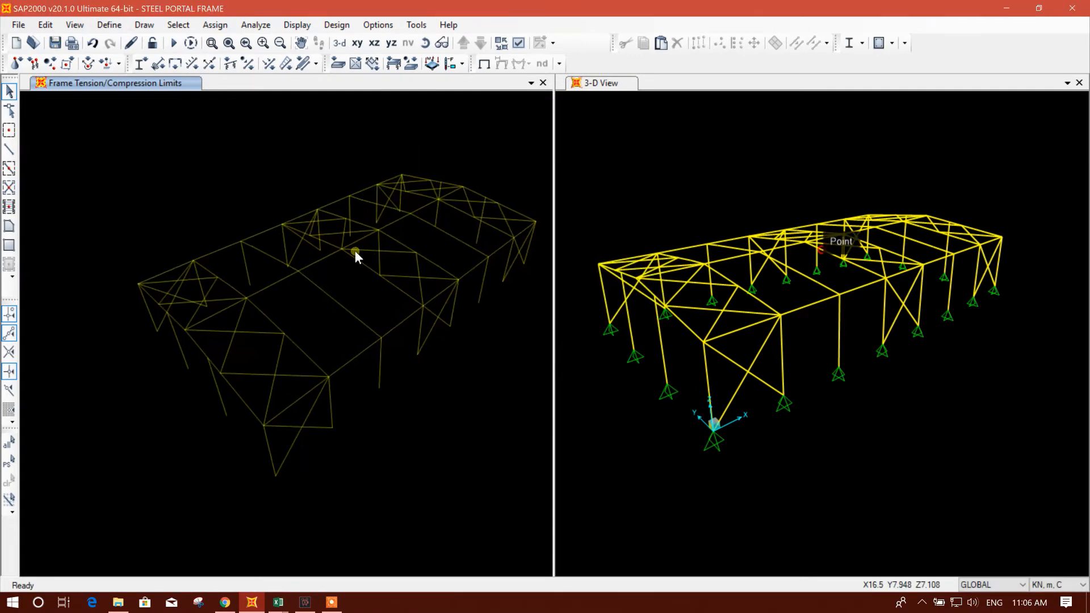
Add a new Linear Add load combination containing the nonlinear case UDSTL1-NL with a scale factor of 1.
{"action": "left_click", "coordinate": [109, 24]}
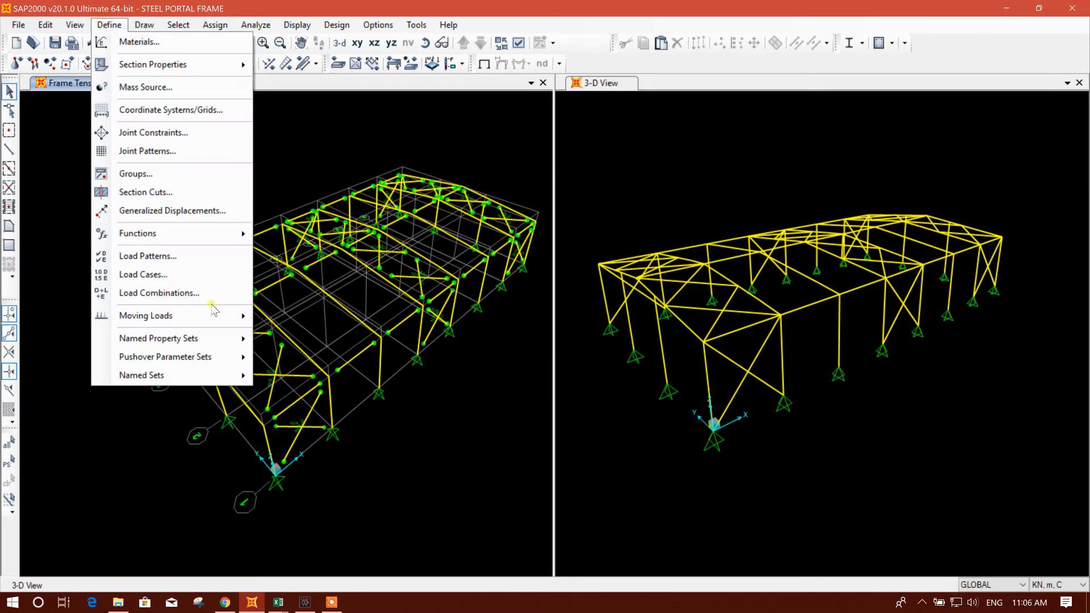
{"action": "left_click", "coordinate": [183, 293]}
{"action": "left_click", "coordinate": [522, 274]}
{"action": "left_click_drag", "start_coordinate": [521, 275], "coordinate": [518, 355]}
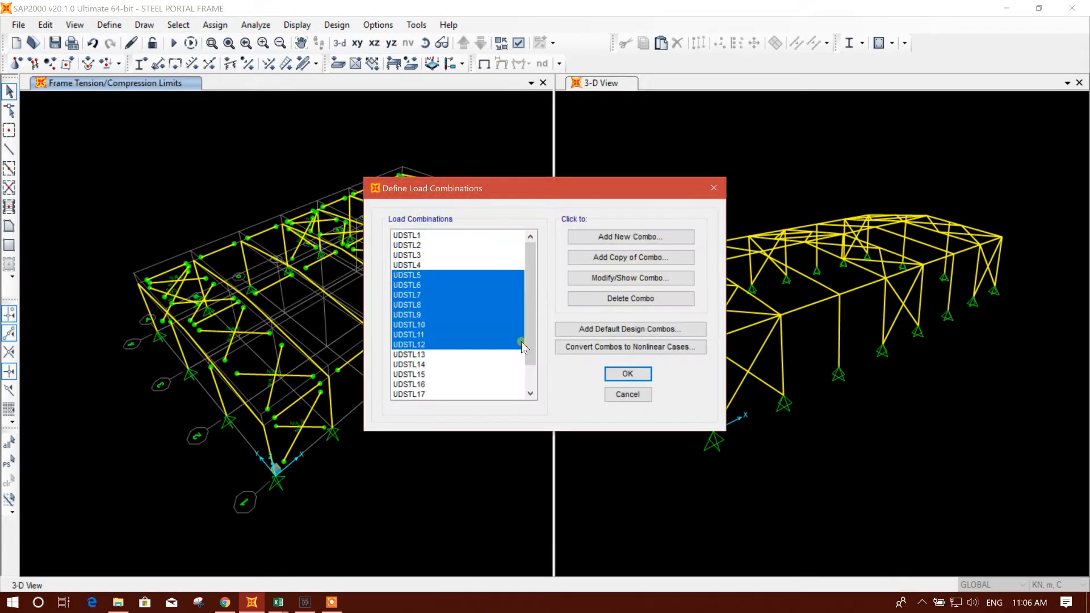
{"action": "left_click", "coordinate": [491, 245]}
{"action": "left_click", "coordinate": [625, 237]}
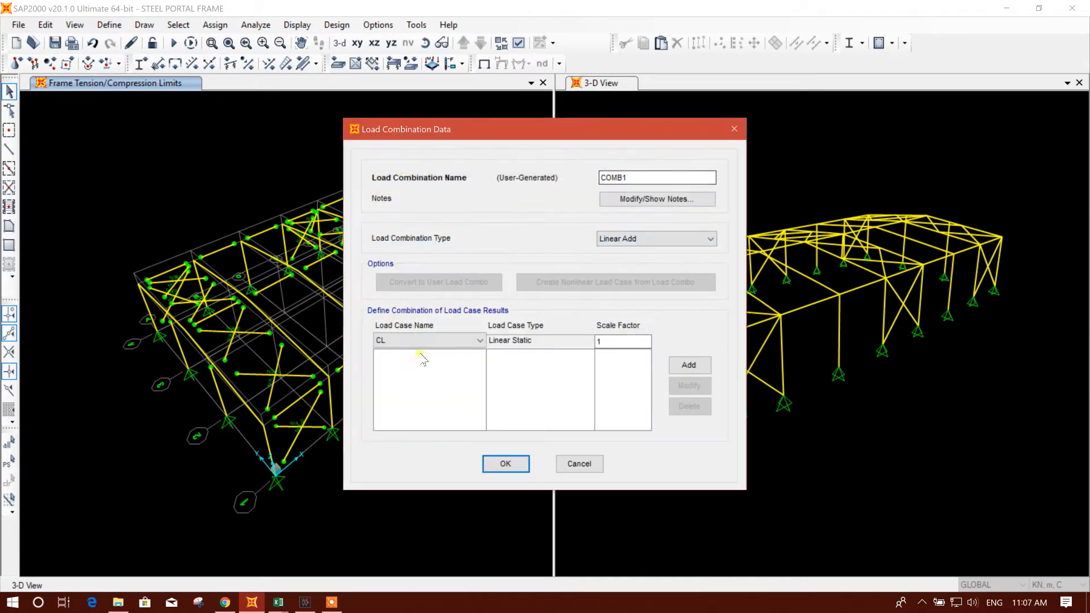
{"action": "left_click", "coordinate": [449, 341]}
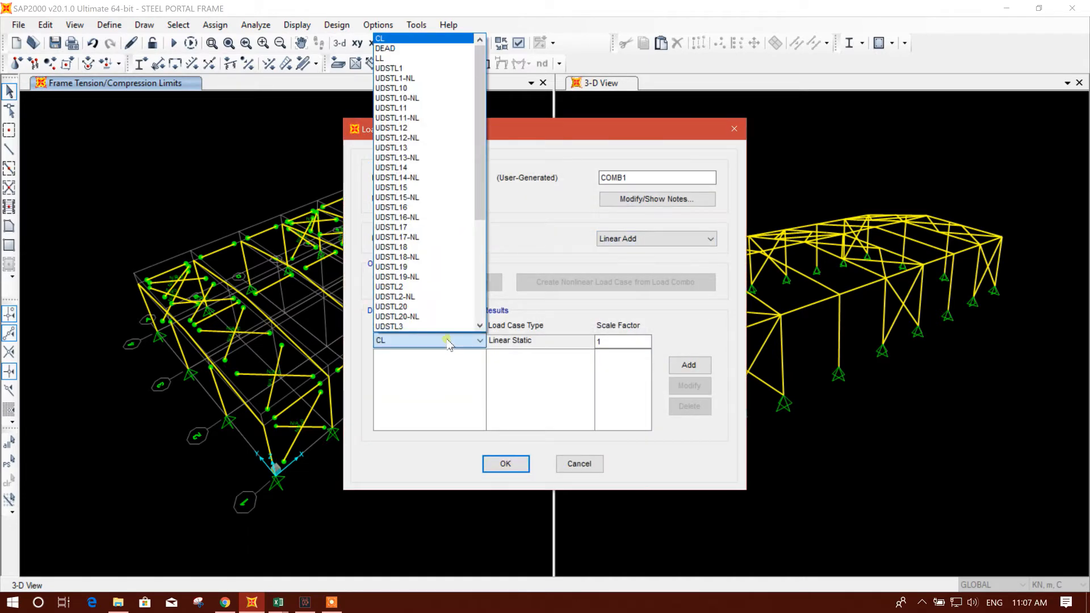
{"action": "left_click", "coordinate": [415, 78]}
{"action": "left_click", "coordinate": [688, 366]}
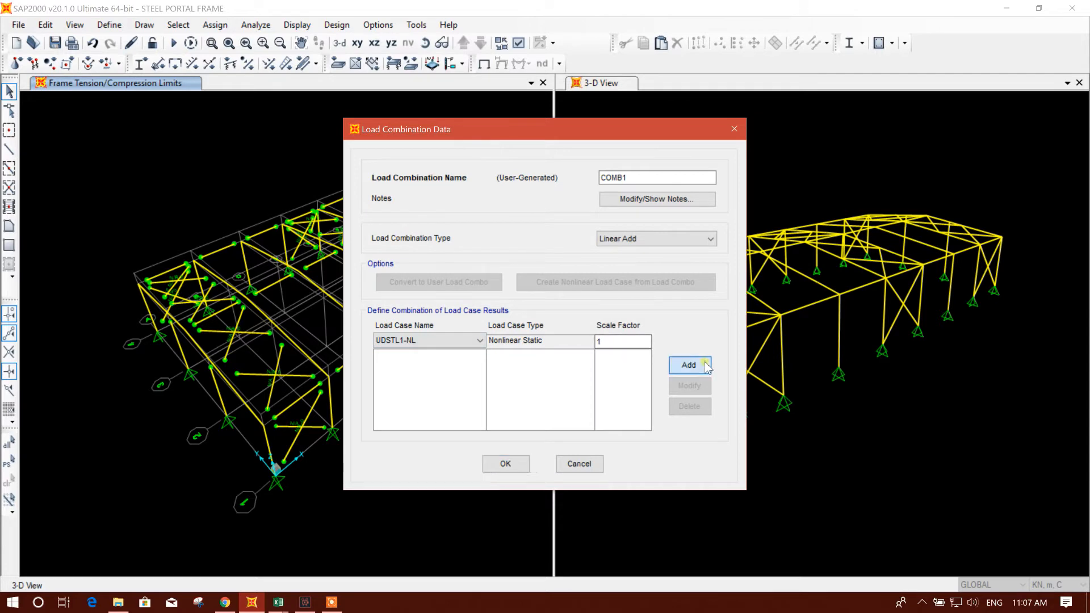
{"action": "double_click", "coordinate": [631, 177]}
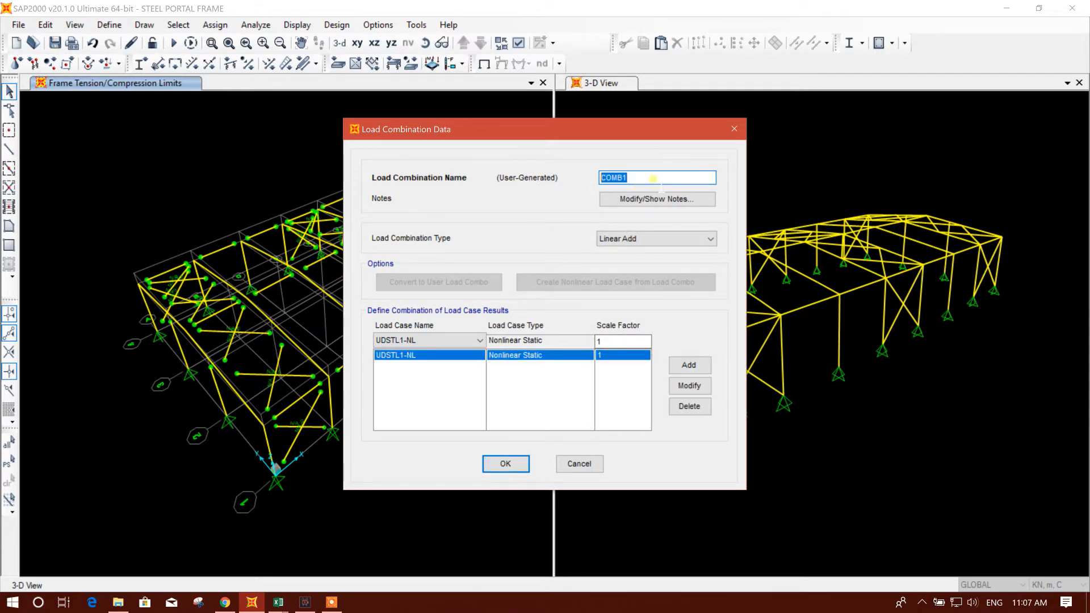
{"action": "left_click_drag", "start_coordinate": [559, 136], "coordinate": [598, 130]}
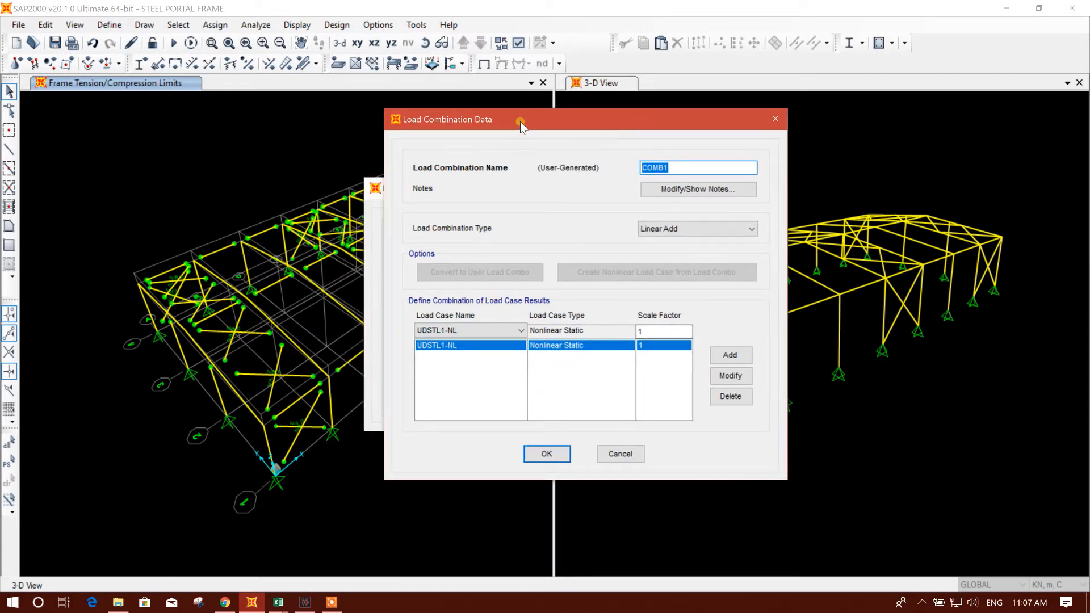
{"action": "left_click_drag", "start_coordinate": [520, 121], "coordinate": [564, 118]}
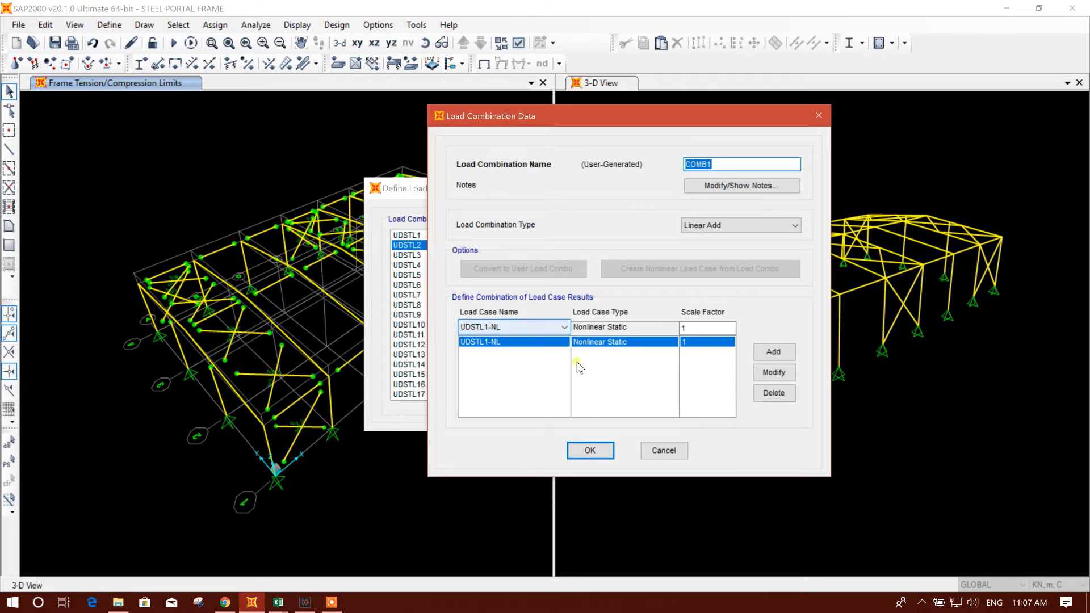
{"action": "left_click", "coordinate": [590, 450]}
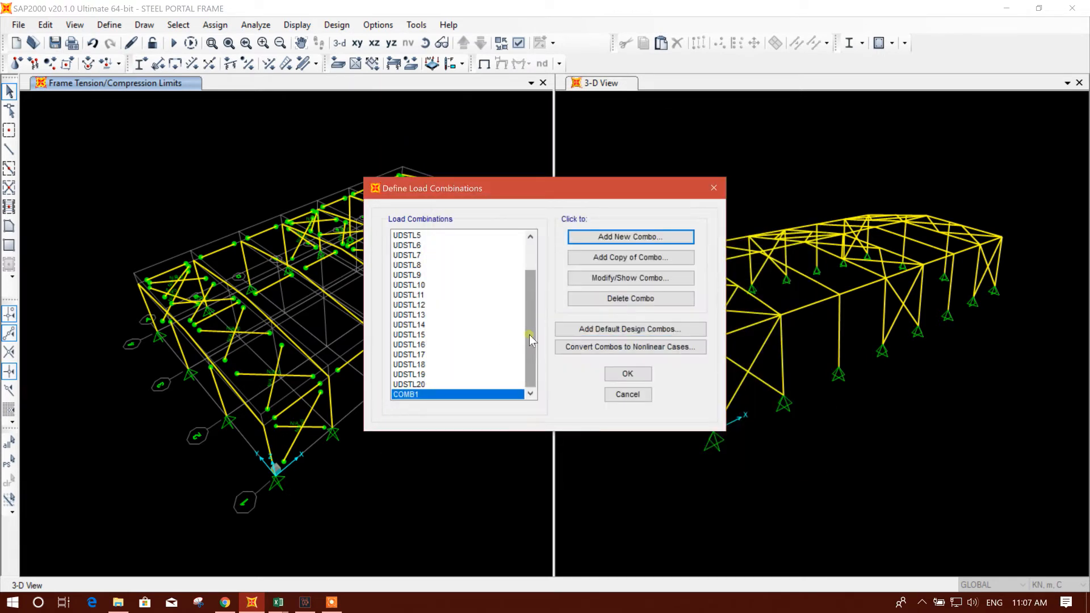
Add a copy of the UDSTL1-NL combination and replace its load case with UDSTL2-NL.
{"action": "left_click", "coordinate": [633, 258]}
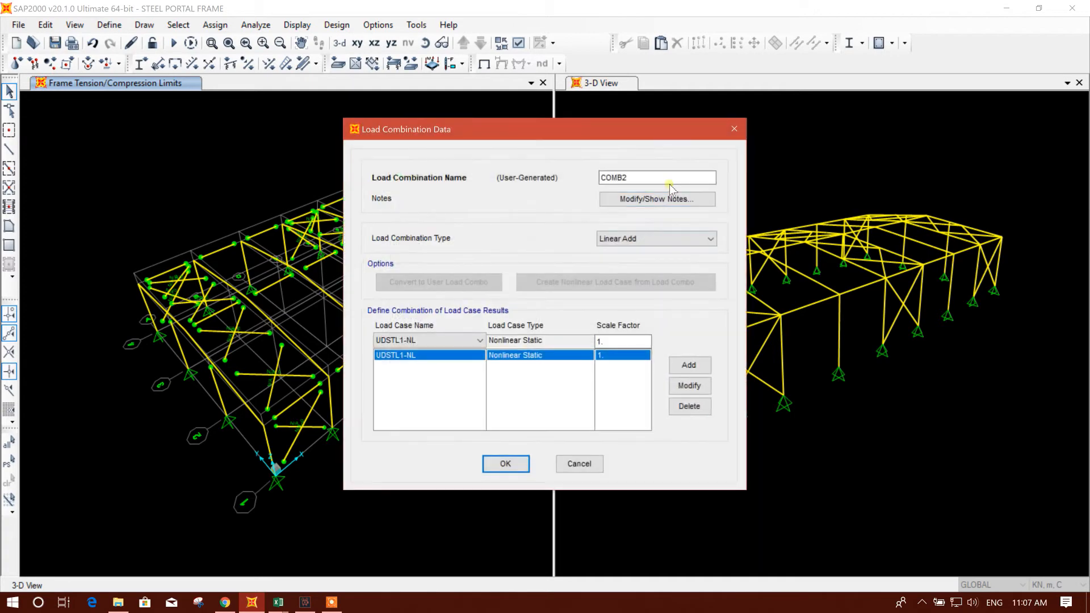
{"action": "left_click", "coordinate": [472, 341]}
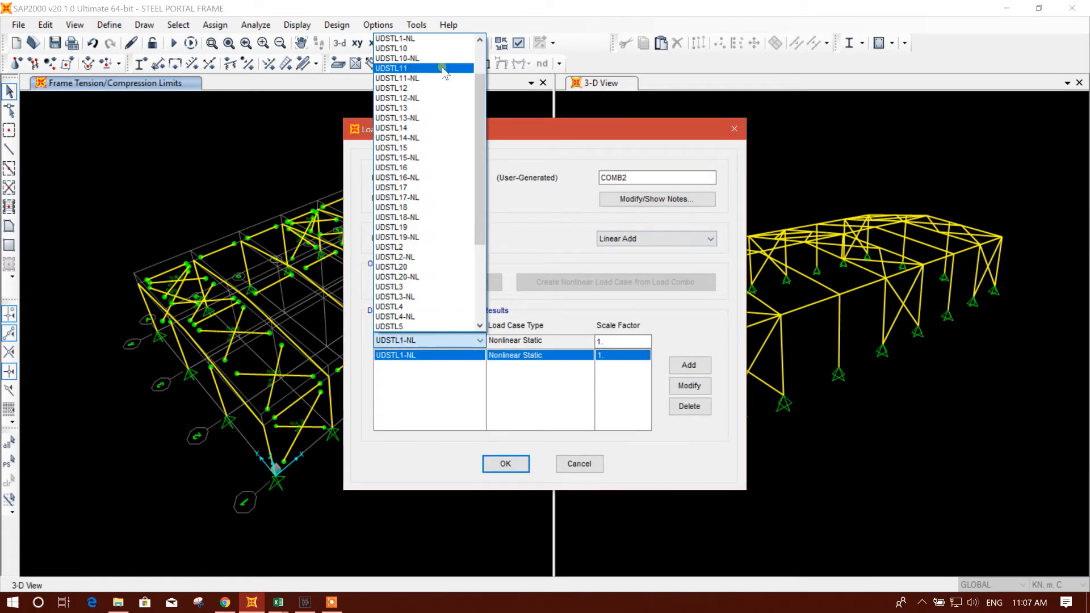
{"action": "scroll", "coordinate": [444, 221], "scroll_direction": "down", "scroll_amount": 4}
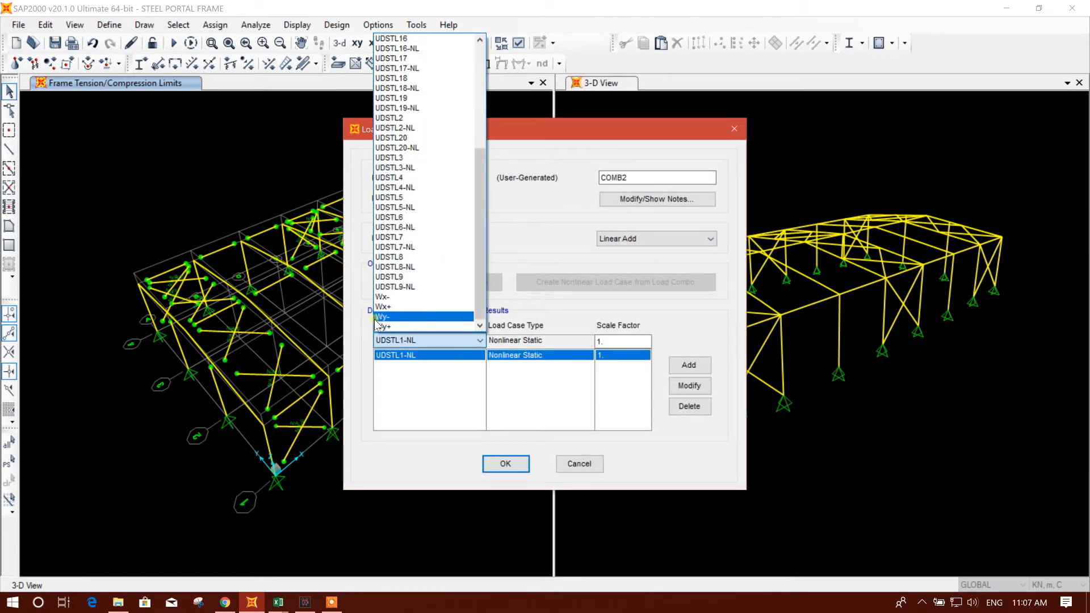
{"action": "left_click", "coordinate": [413, 128]}
{"action": "left_click", "coordinate": [690, 386]}
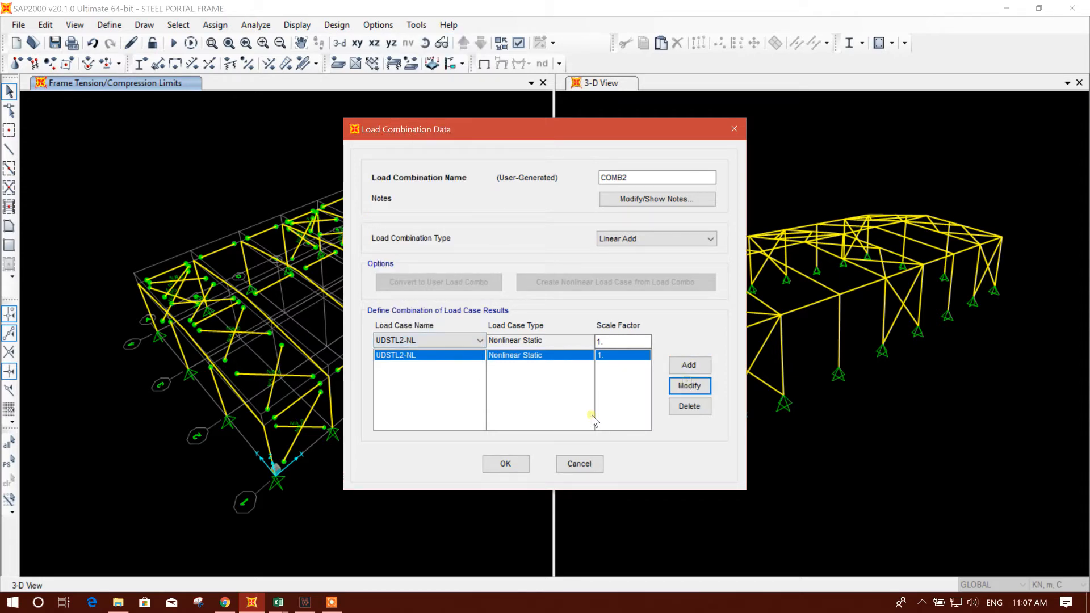
{"action": "left_click", "coordinate": [504, 464]}
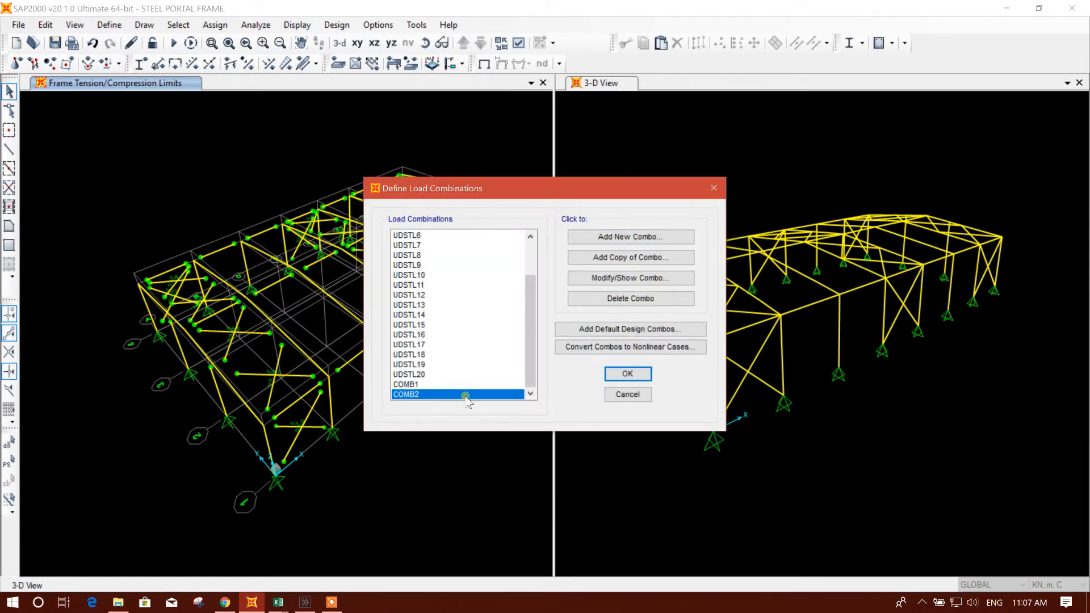
Add a copy of the UDSTL2-NL combination as COMB3 and replace its load case with UDSTL3-NL.
{"action": "left_click", "coordinate": [605, 258]}
{"action": "left_click", "coordinate": [428, 341]}
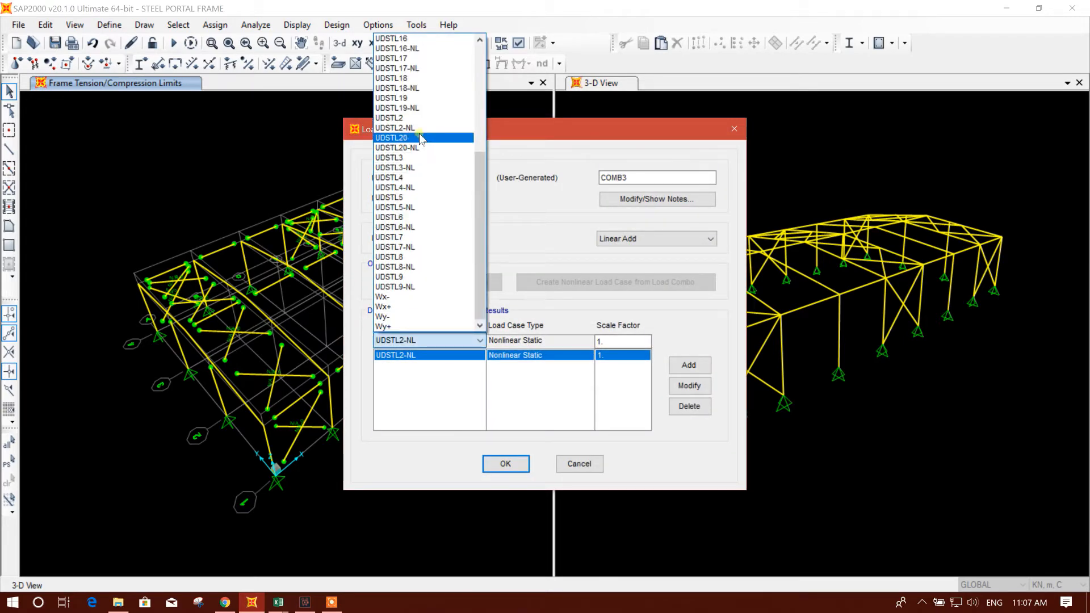
{"action": "left_click", "coordinate": [417, 168]}
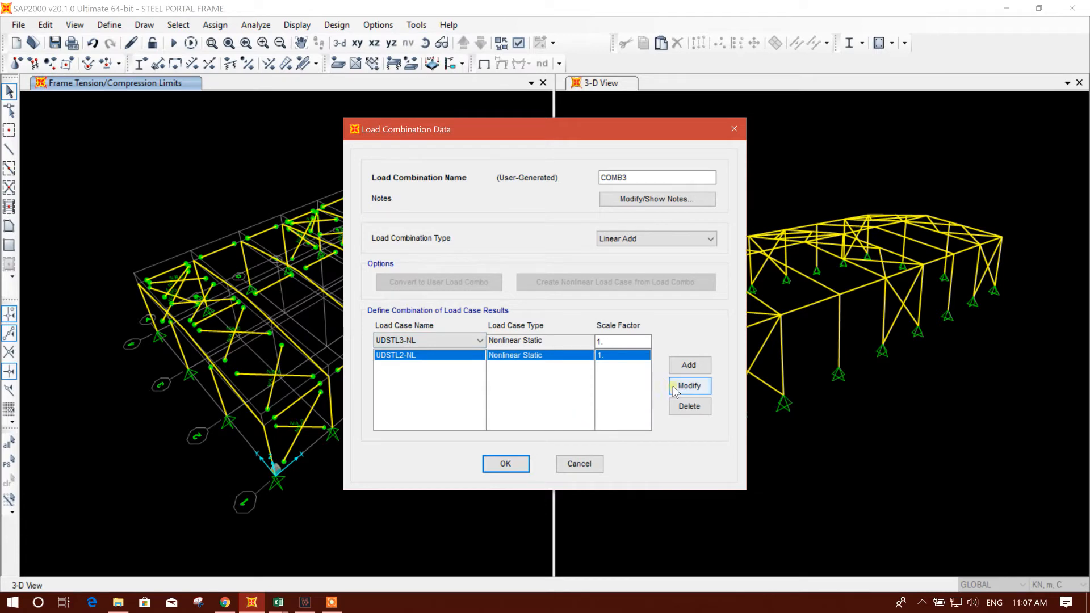
{"action": "left_click", "coordinate": [506, 464]}
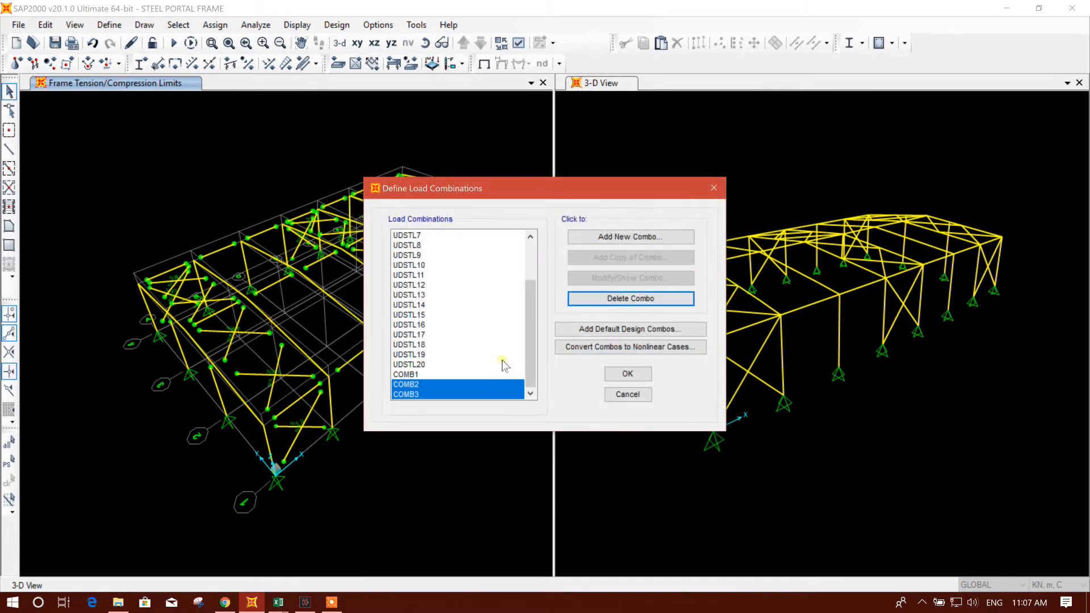
{"action": "left_click", "coordinate": [444, 395]}
{"action": "left_click", "coordinate": [631, 238]}
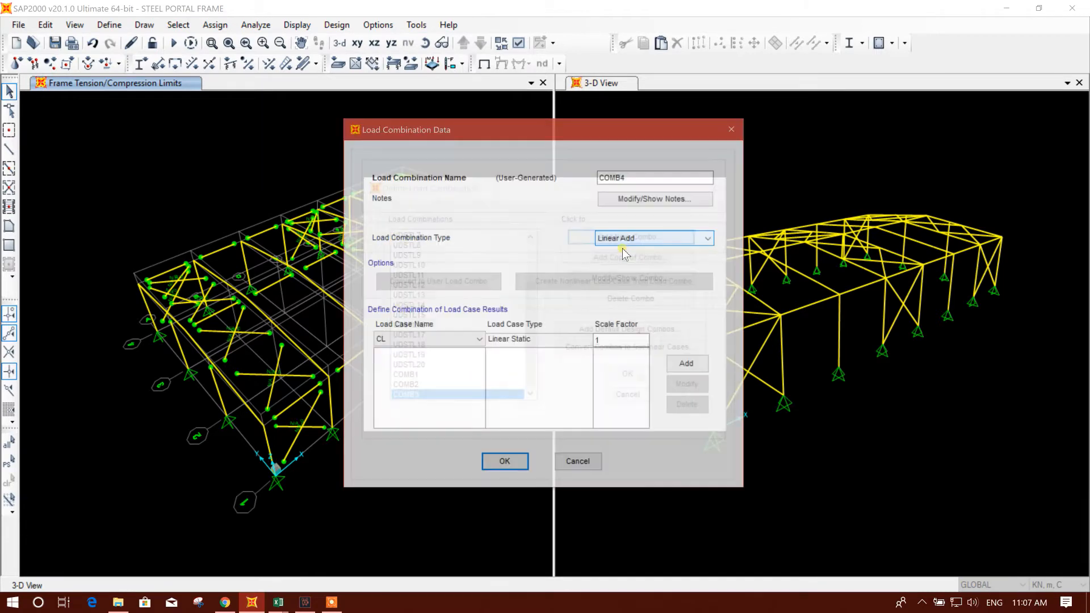
{"action": "left_click", "coordinate": [577, 461]}
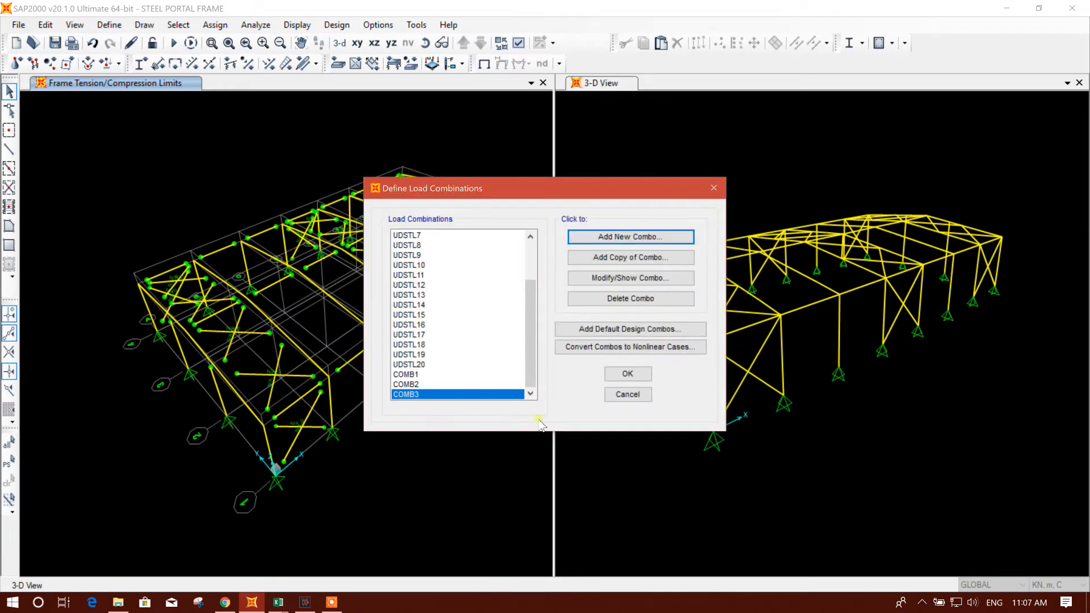
{"action": "left_click", "coordinate": [642, 280]}
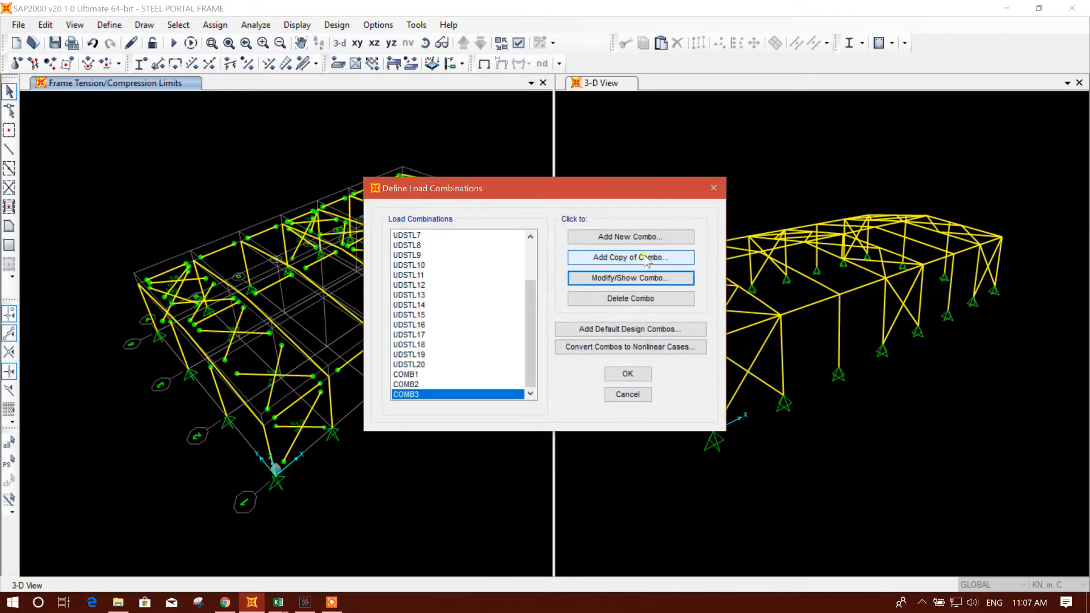
Add a copy of COMB3 as COMB4 and replace its load case with UDSTL4-NL.
{"action": "left_click", "coordinate": [646, 259]}
{"action": "left_click", "coordinate": [464, 340]}
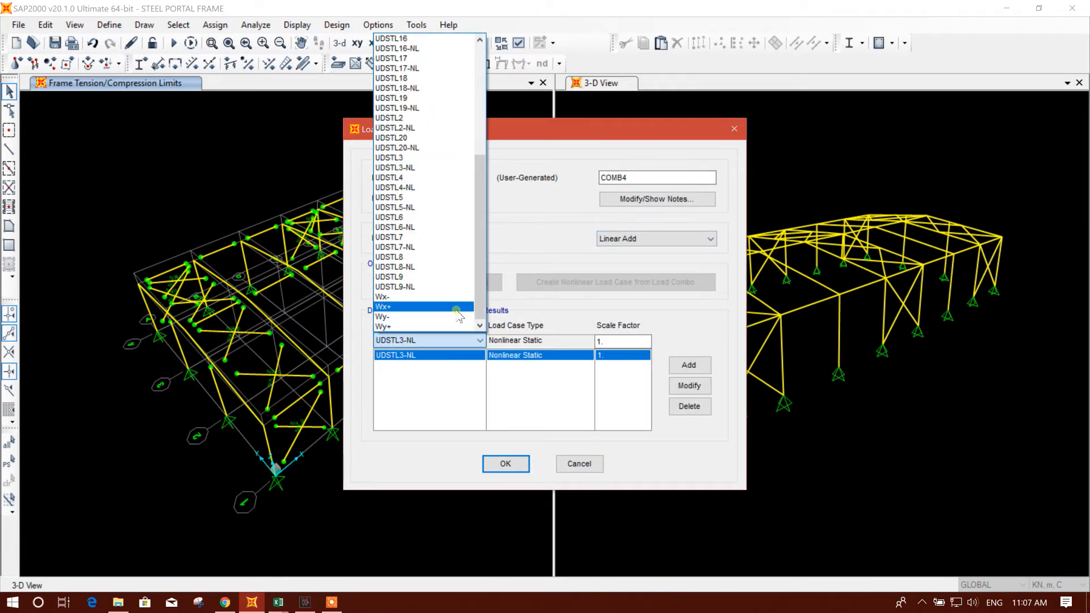
{"action": "left_click", "coordinate": [426, 188]}
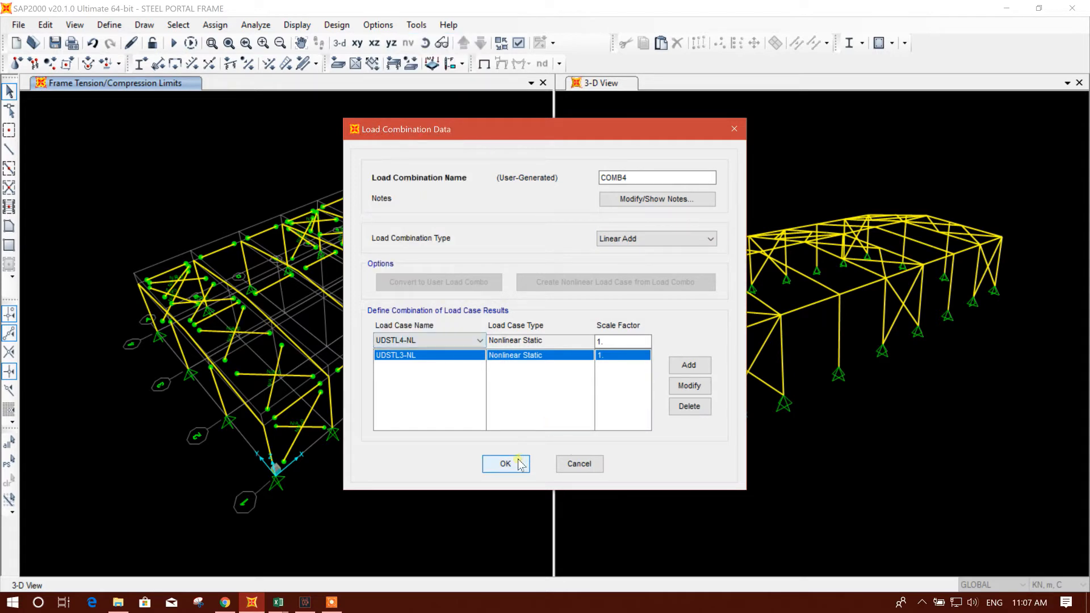
{"action": "left_click", "coordinate": [676, 391]}
{"action": "left_click", "coordinate": [504, 464]}
{"action": "left_click", "coordinate": [478, 393]}
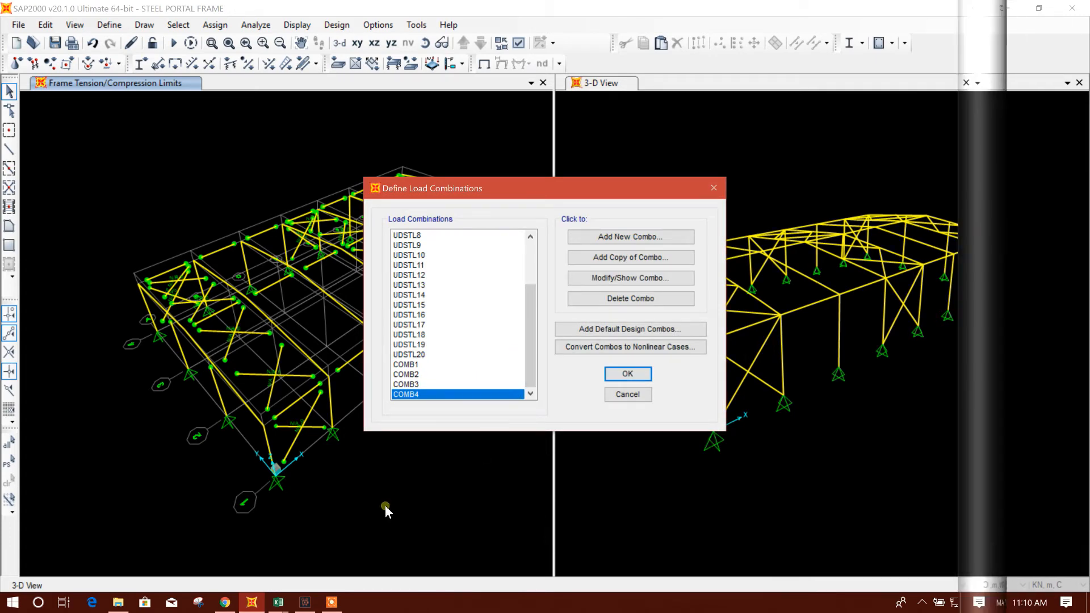
Look through the load combinations up to COMB20 and accept their definitions.
{"action": "left_click", "coordinate": [455, 394]}
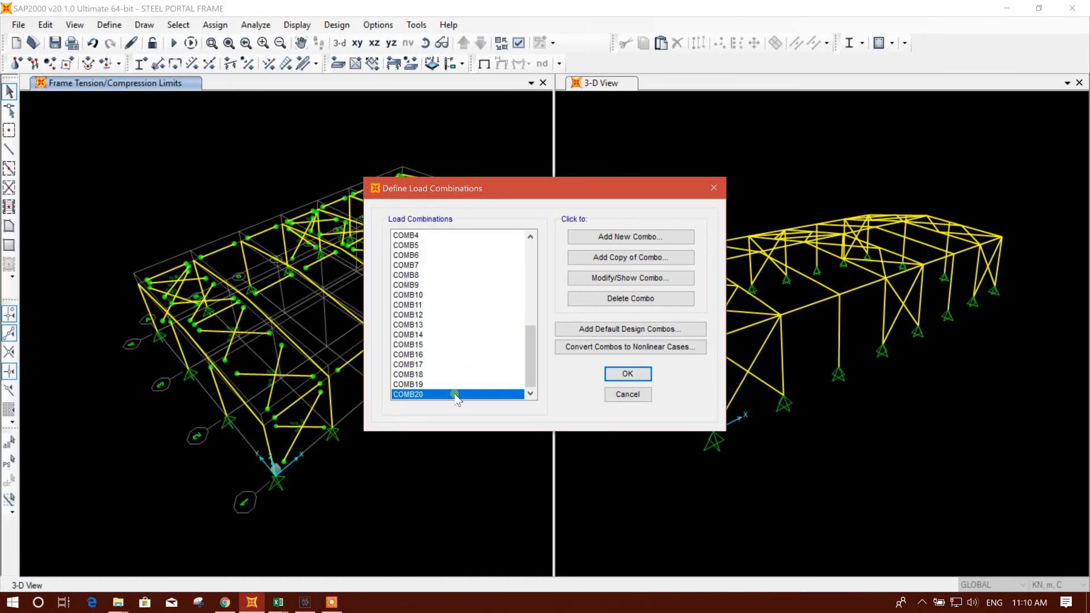
{"action": "mouse_move", "coordinate": [528, 363]}
{"action": "left_mouse_down"}
{"action": "mouse_move", "coordinate": [527, 329]}
{"action": "mouse_move", "coordinate": [526, 368]}
{"action": "left_mouse_up"}
{"action": "mouse_move", "coordinate": [531, 369]}
{"action": "left_mouse_down"}
{"action": "mouse_move", "coordinate": [533, 346]}
{"action": "mouse_move", "coordinate": [531, 372]}
{"action": "left_mouse_up"}
{"action": "left_click", "coordinate": [628, 374]}
Run the analysis for all load cases with the analysis monitor set to Always Show.
{"action": "middle_click_drag", "start_coordinate": [515, 321], "coordinate": [486, 342]}
{"action": "middle_click_drag", "start_coordinate": [453, 192], "coordinate": [435, 183]}
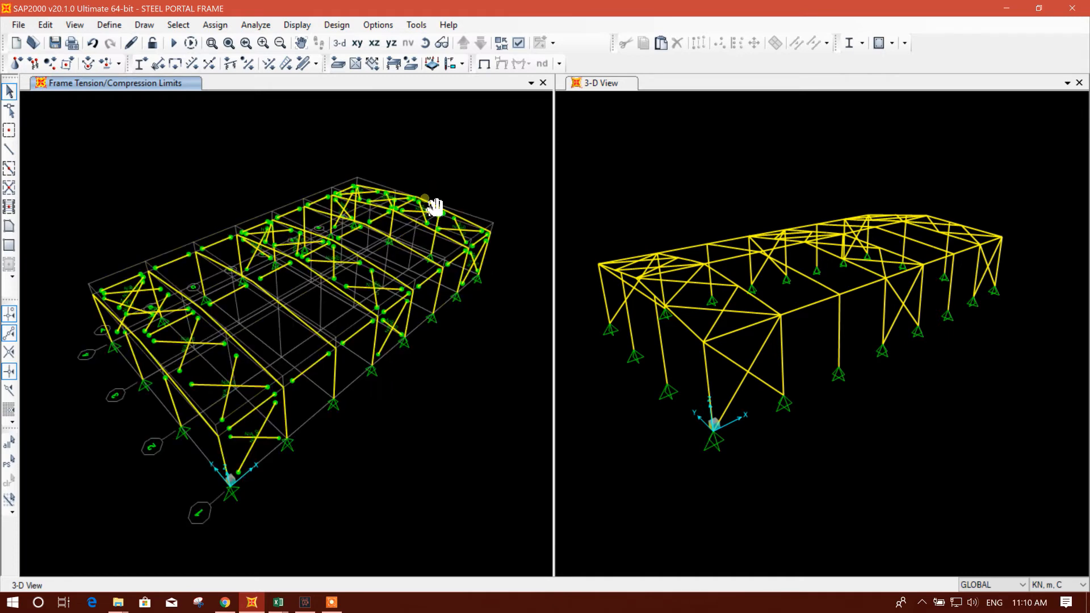
{"action": "left_click", "coordinate": [174, 43]}
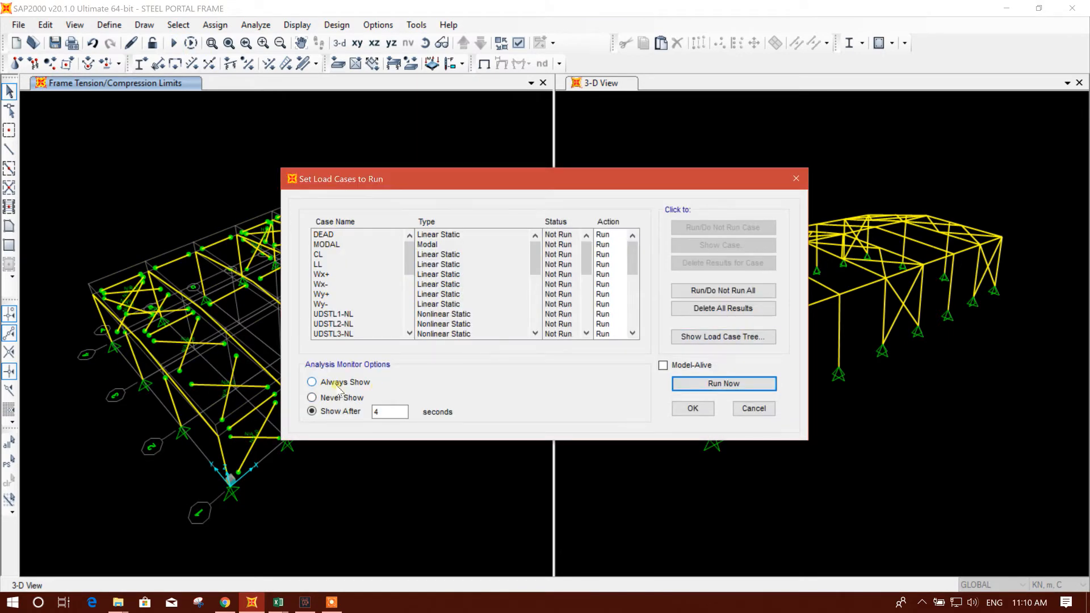
{"action": "left_click", "coordinate": [338, 388]}
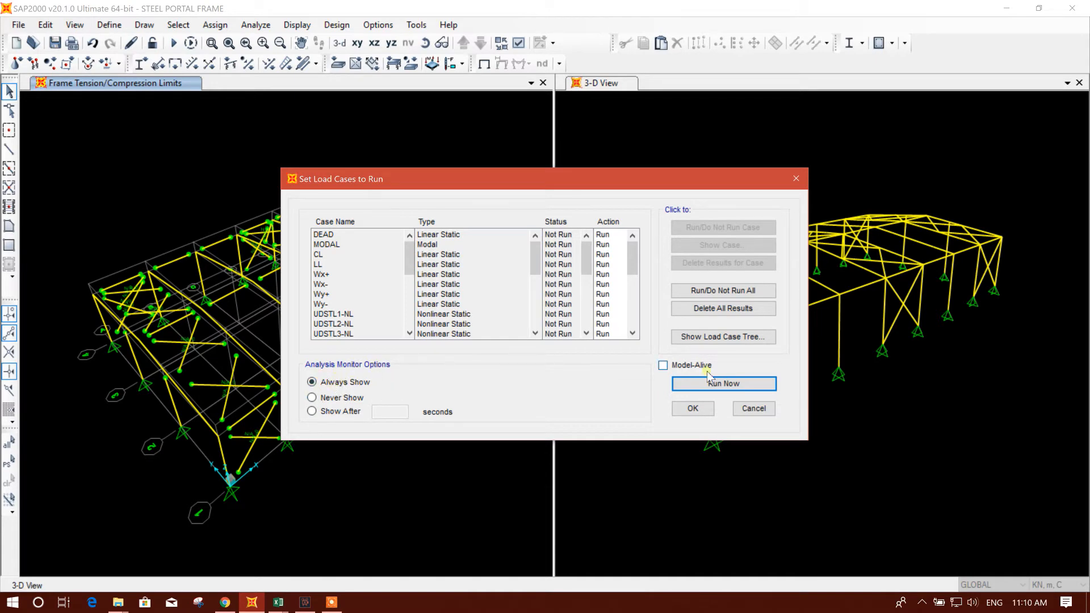
{"action": "left_click", "coordinate": [740, 385]}
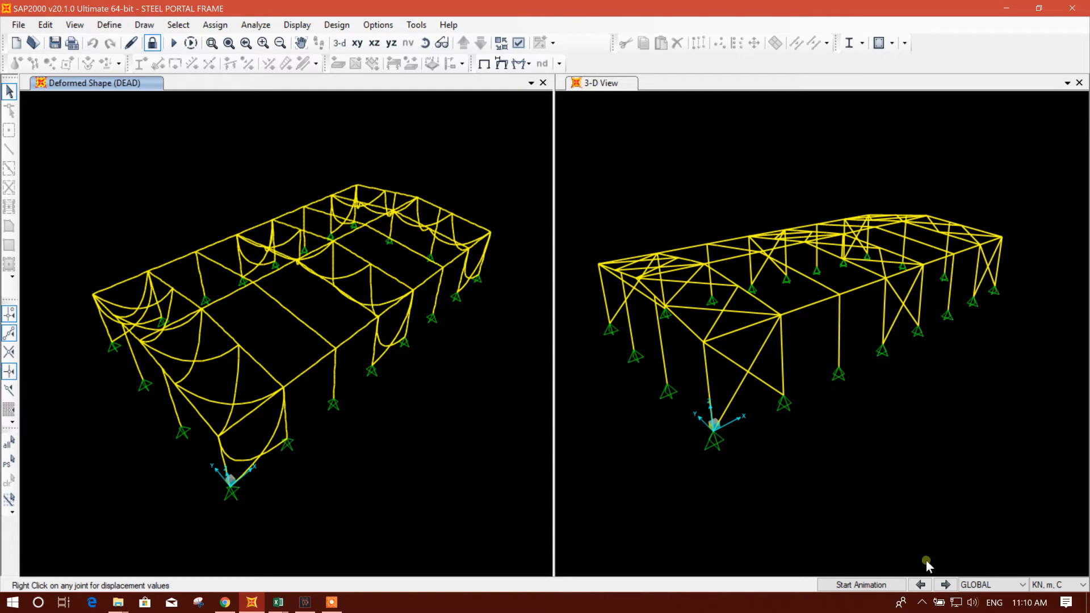
Step through the deformed shapes for the load cases CL, LL, Wx+, Wx-, Wy+ and Wy-.
{"action": "left_click", "coordinate": [945, 585]}
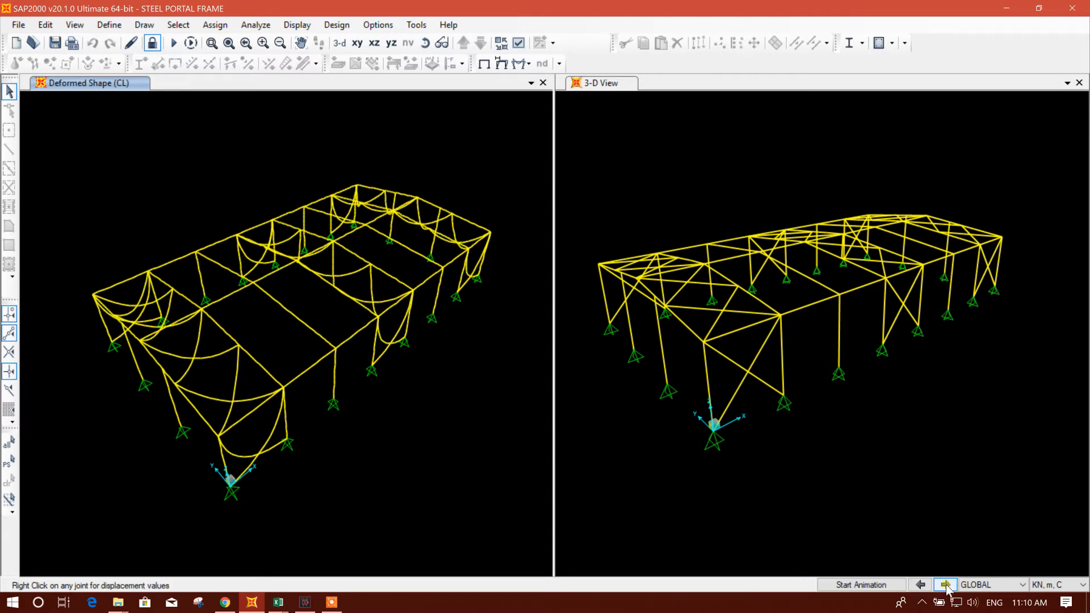
{"action": "left_click", "coordinate": [946, 584]}
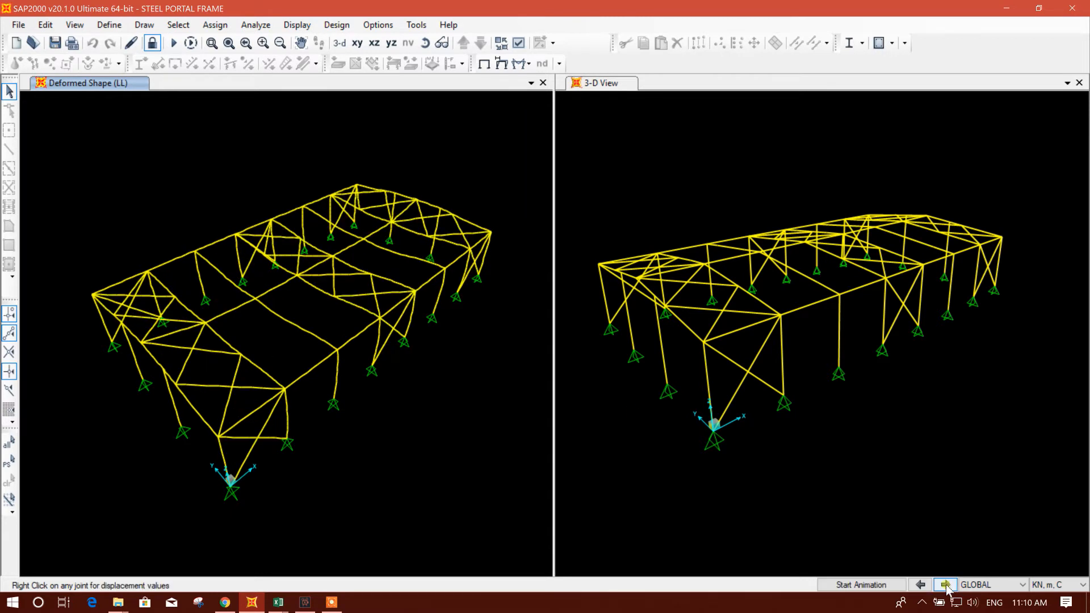
{"action": "left_click", "coordinate": [946, 585]}
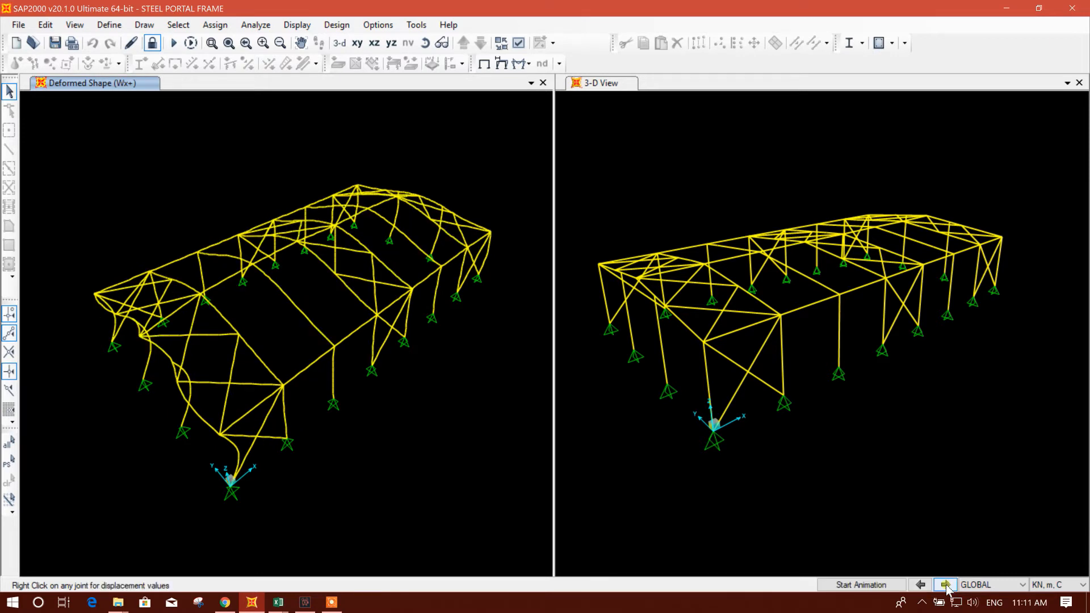
{"action": "left_click", "coordinate": [945, 585]}
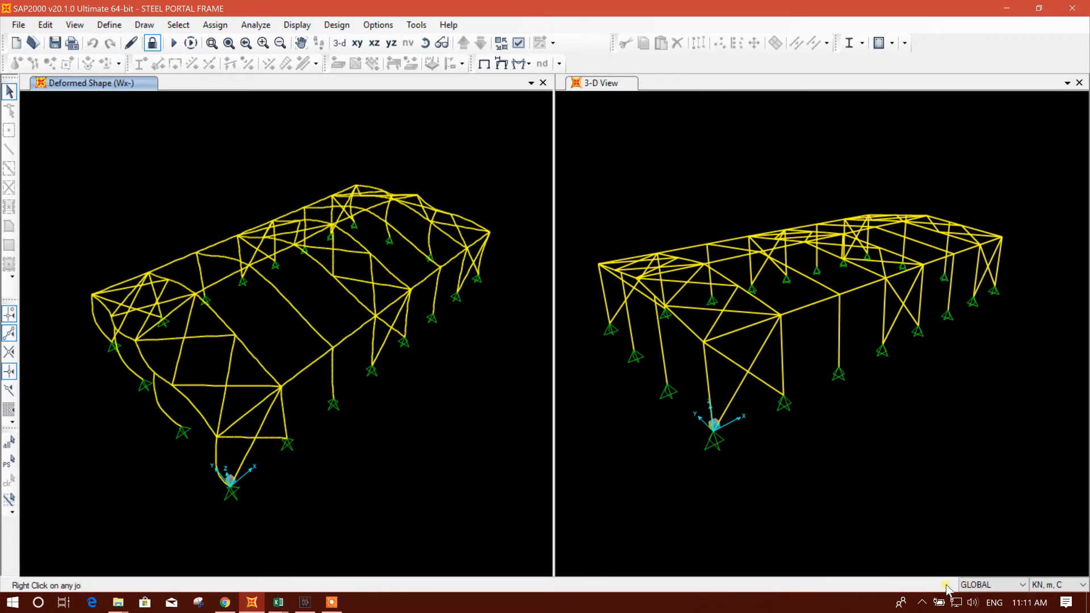
{"action": "left_click", "coordinate": [946, 585]}
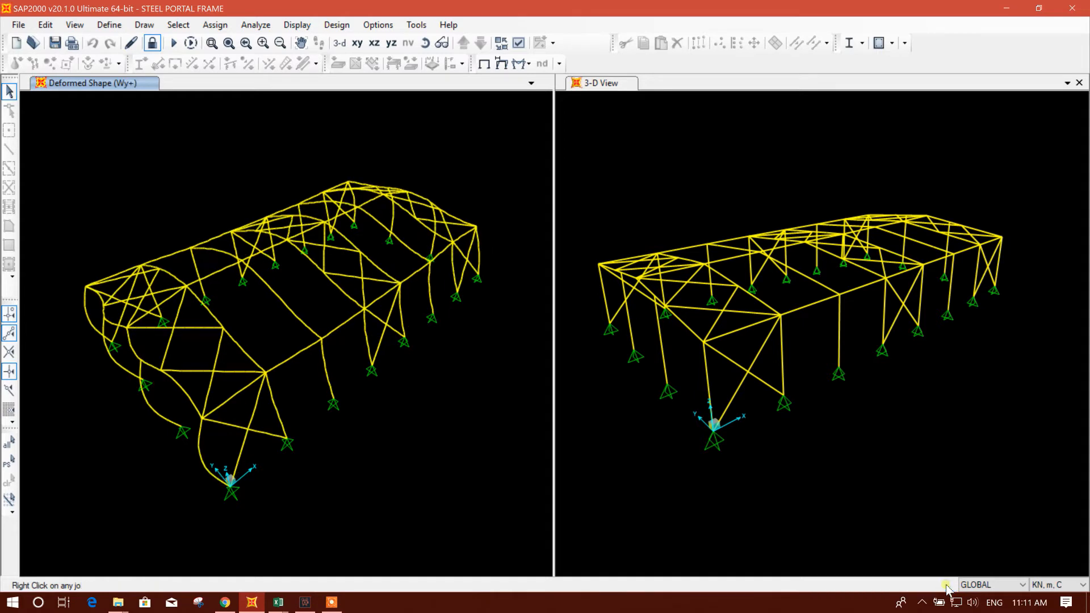
{"action": "left_click", "coordinate": [945, 585]}
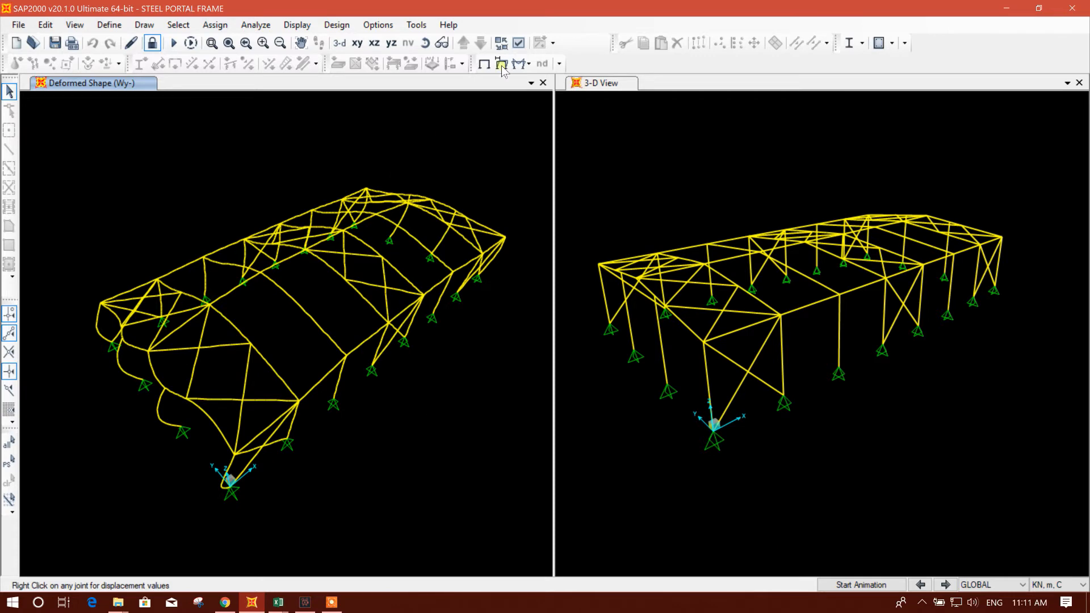
Display the filled axial force diagram of the frames for the DEAD load case.
{"action": "left_click", "coordinate": [520, 63]}
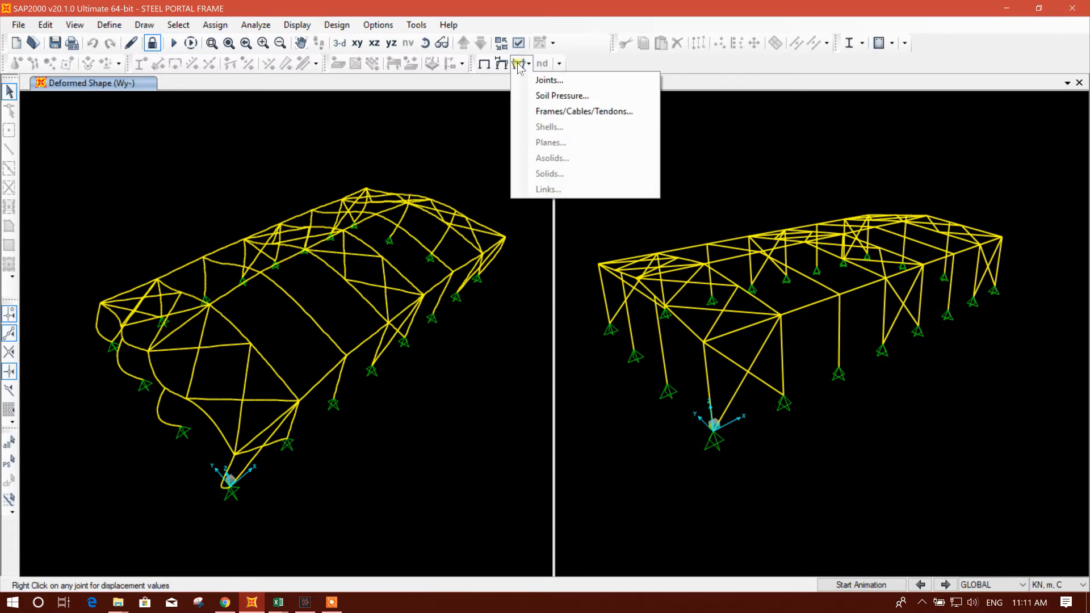
{"action": "left_click", "coordinate": [561, 111]}
{"action": "left_click_drag", "start_coordinate": [571, 71], "coordinate": [707, 59]}
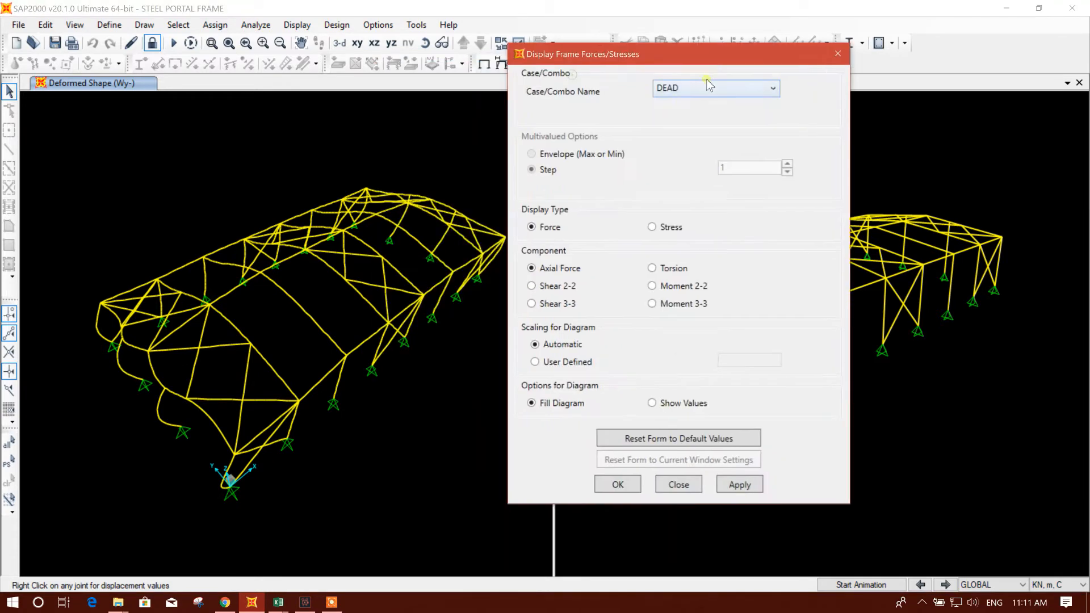
{"action": "left_click", "coordinate": [704, 88]}
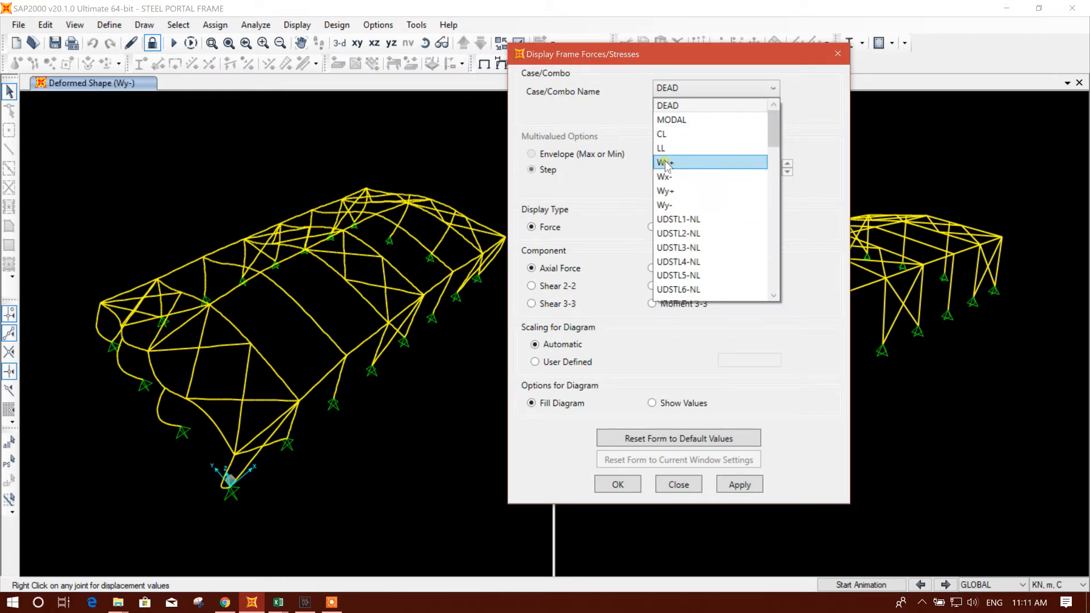
{"action": "left_click", "coordinate": [686, 106]}
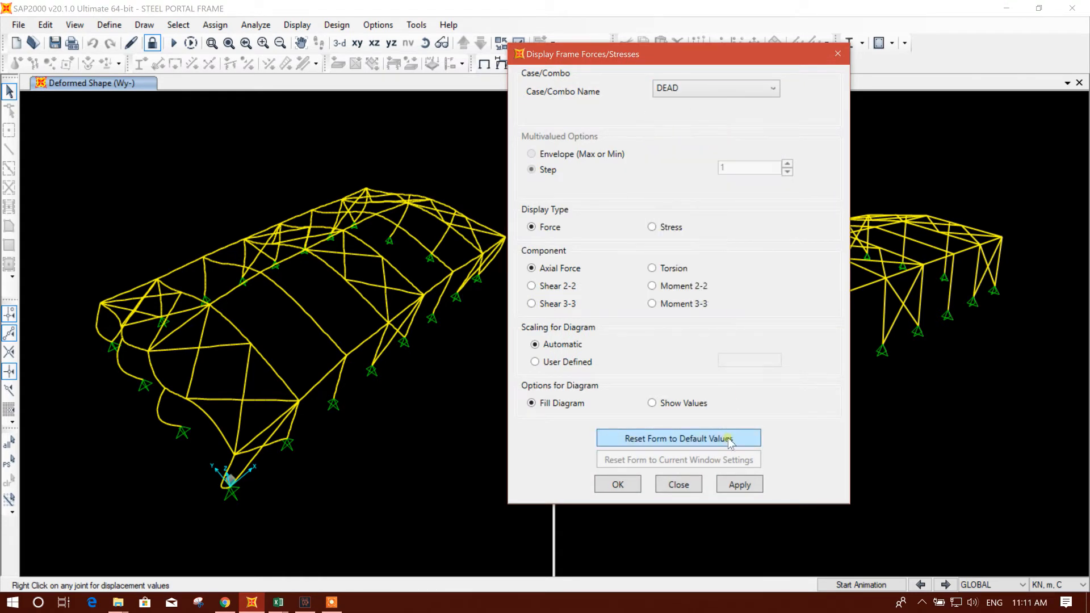
{"action": "left_click", "coordinate": [737, 486]}
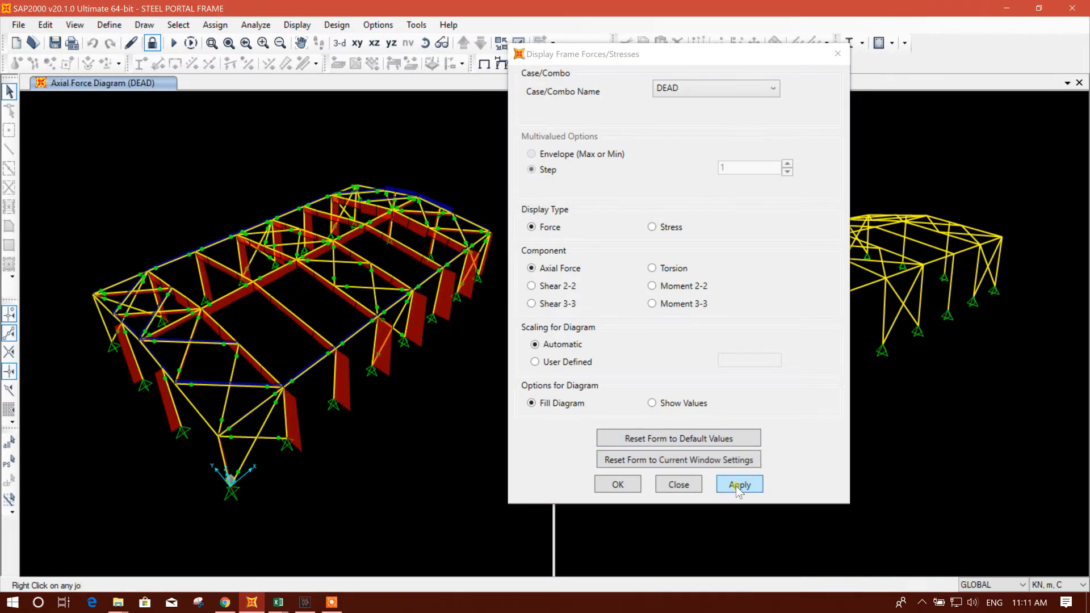
Display the axial force diagrams for the wind cases Wx+ and Wy+.
{"action": "left_click", "coordinate": [700, 94]}
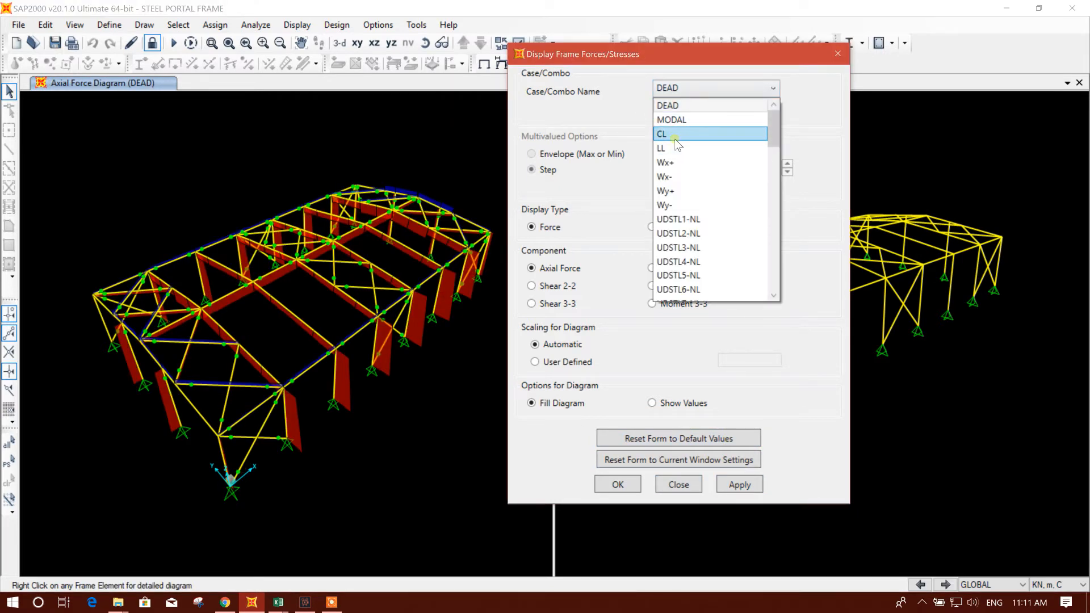
{"action": "left_click", "coordinate": [681, 163]}
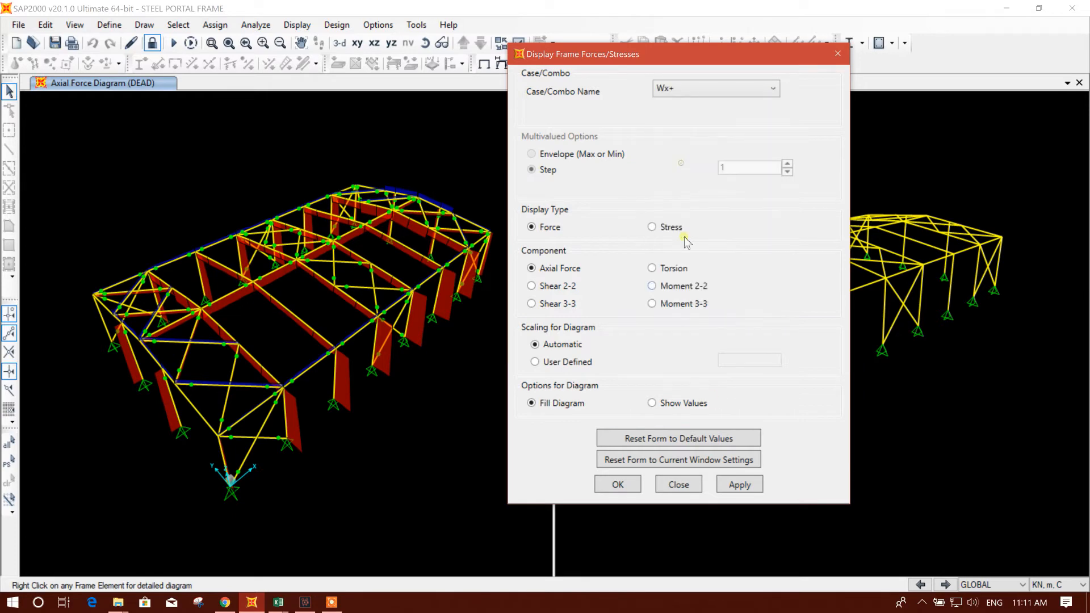
{"action": "left_click", "coordinate": [733, 486]}
{"action": "left_click", "coordinate": [682, 90]}
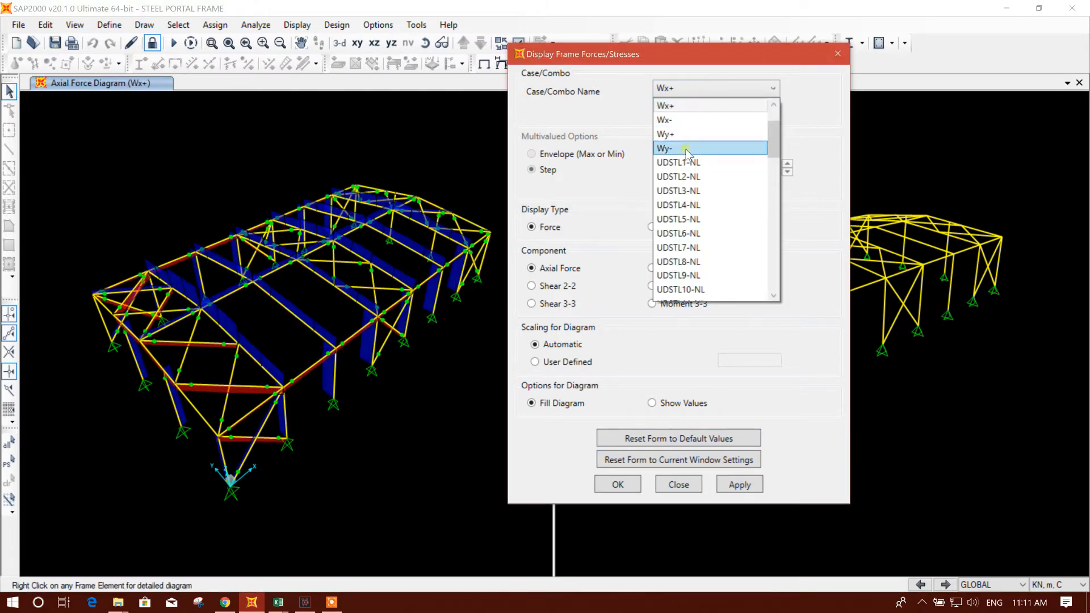
{"action": "left_click", "coordinate": [687, 139]}
{"action": "left_click", "coordinate": [733, 487]}
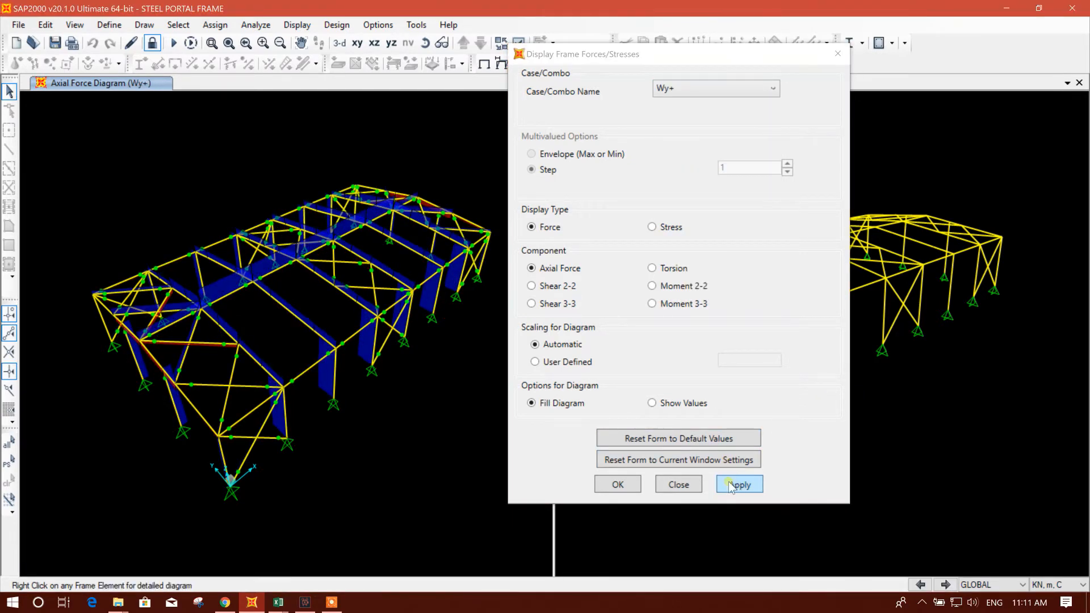
Display the Shear 2-2 diagrams for the Wy+ and DEAD load cases.
{"action": "left_click_drag", "start_coordinate": [635, 59], "coordinate": [652, 50]}
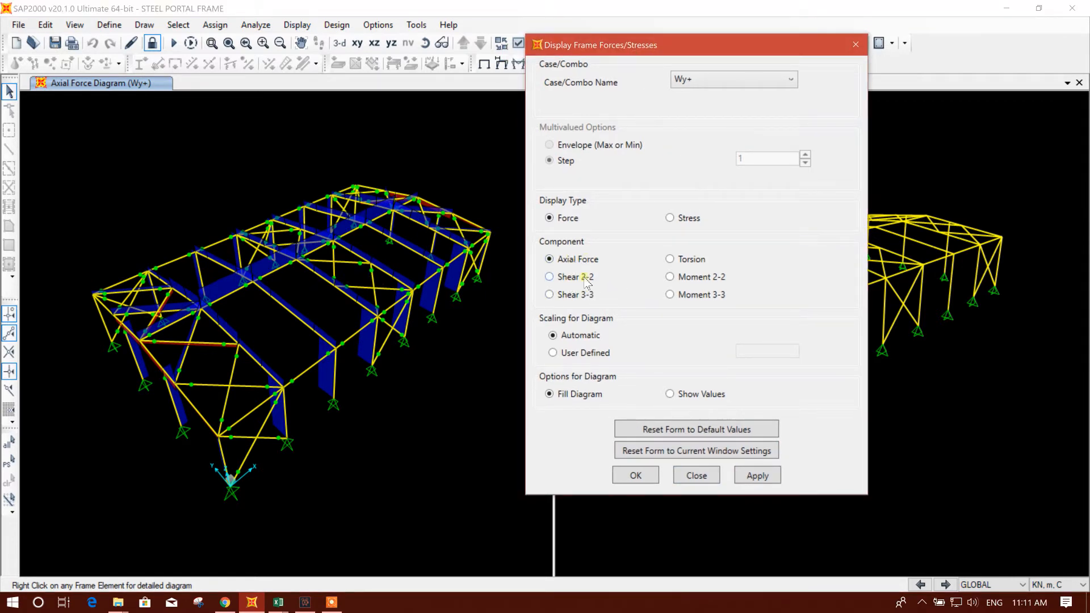
{"action": "left_click", "coordinate": [754, 476]}
{"action": "left_click", "coordinate": [695, 81]}
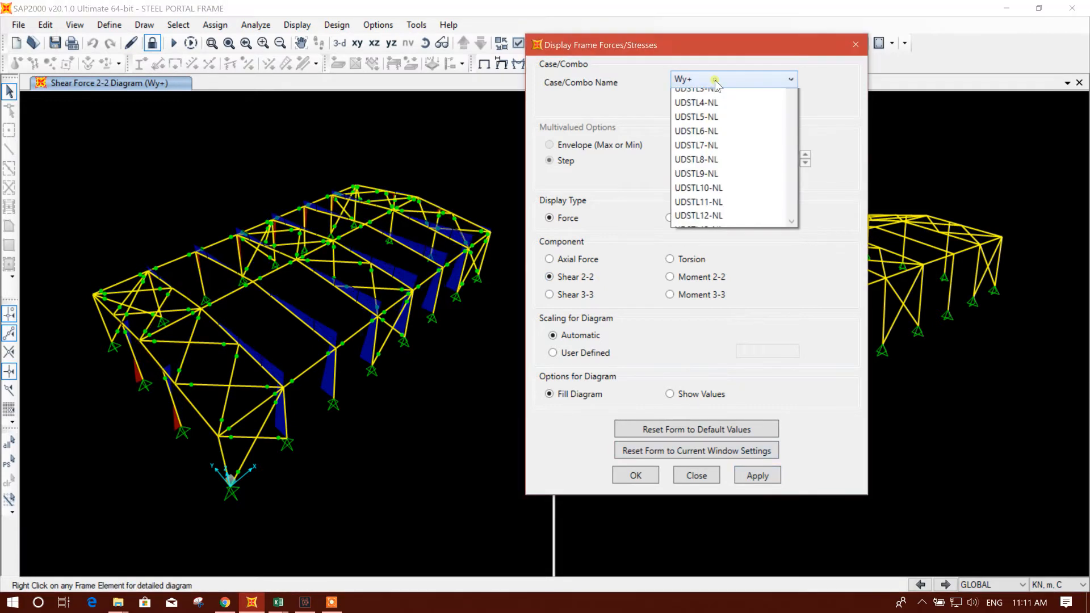
{"action": "scroll", "coordinate": [704, 119], "scroll_direction": "up", "scroll_amount": 3}
{"action": "key", "text": "Up"}
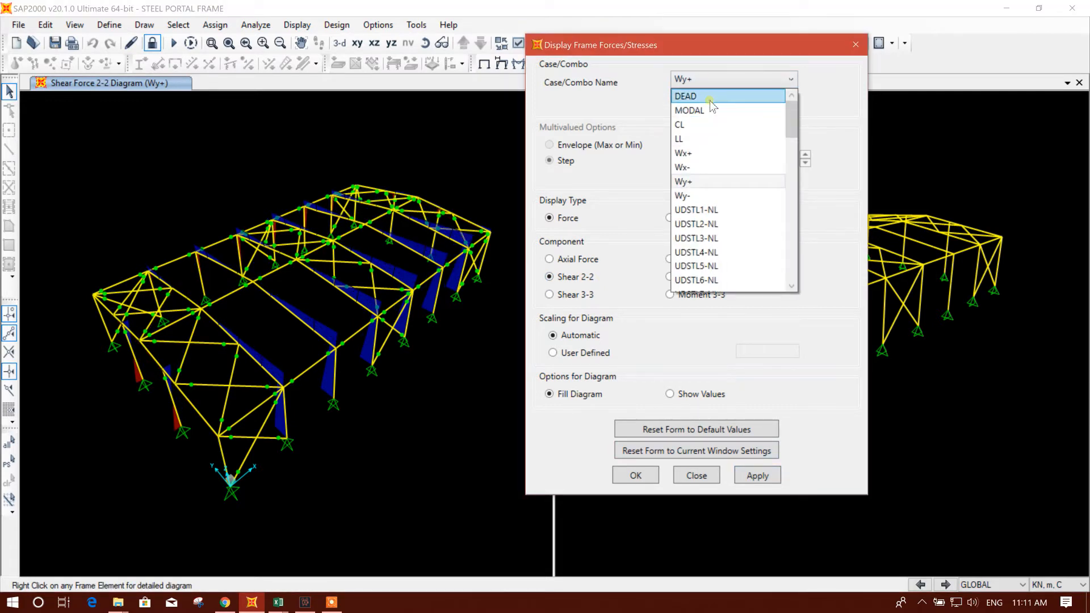
{"action": "key", "text": "Return"}
{"action": "left_click", "coordinate": [758, 476]}
Display the Shear 2-2 diagram for the LL load case.
{"action": "left_click", "coordinate": [733, 80]}
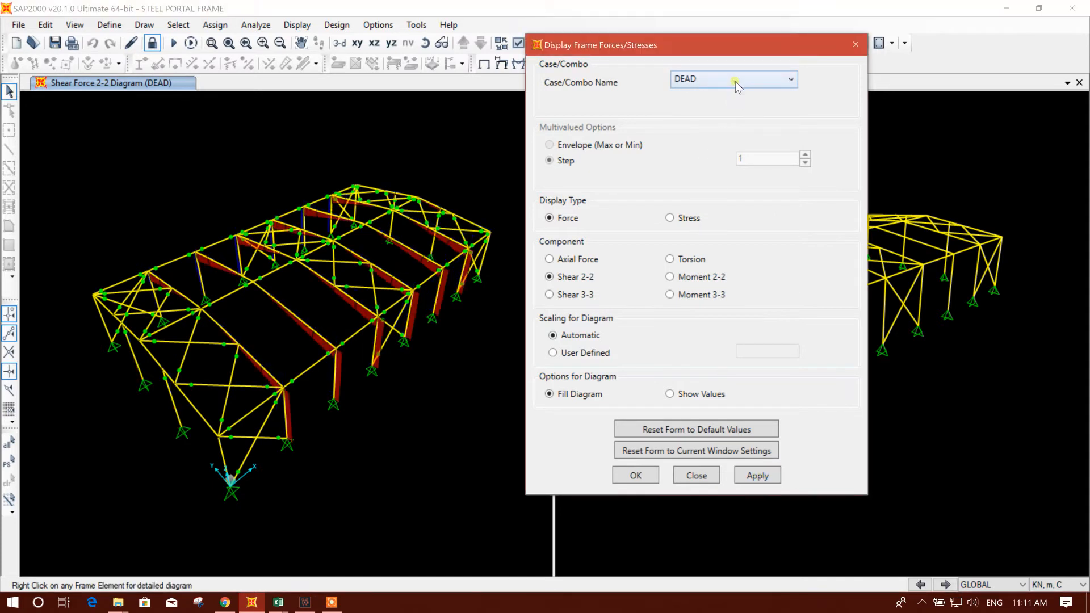
{"action": "left_click", "coordinate": [715, 138]}
{"action": "left_click", "coordinate": [717, 85]}
{"action": "scroll", "coordinate": [696, 134], "scroll_direction": "up", "scroll_amount": 1}
{"action": "left_click", "coordinate": [694, 139]}
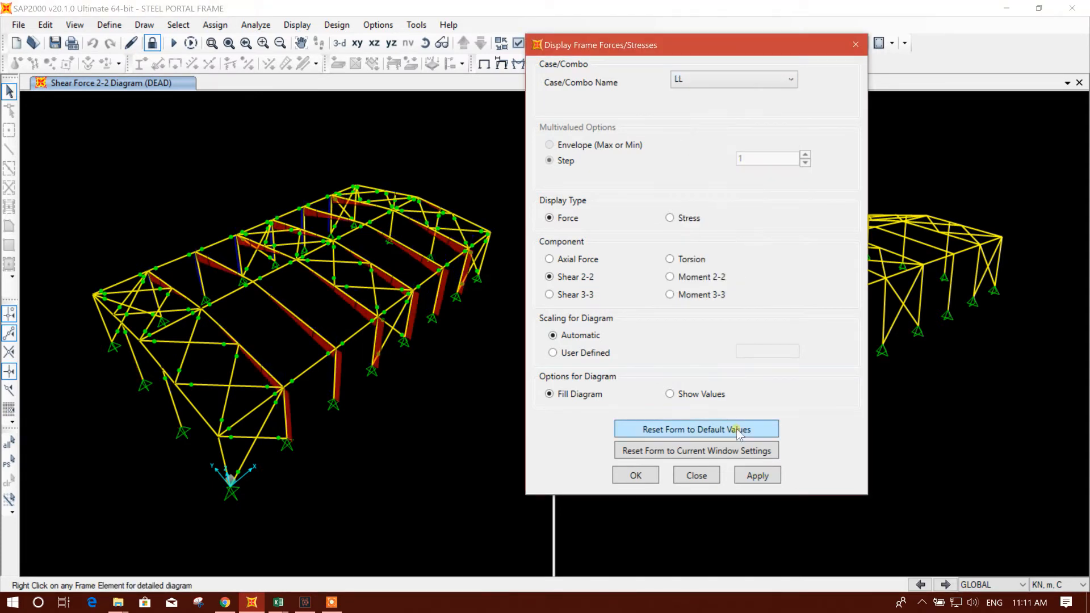
{"action": "left_click", "coordinate": [755, 475]}
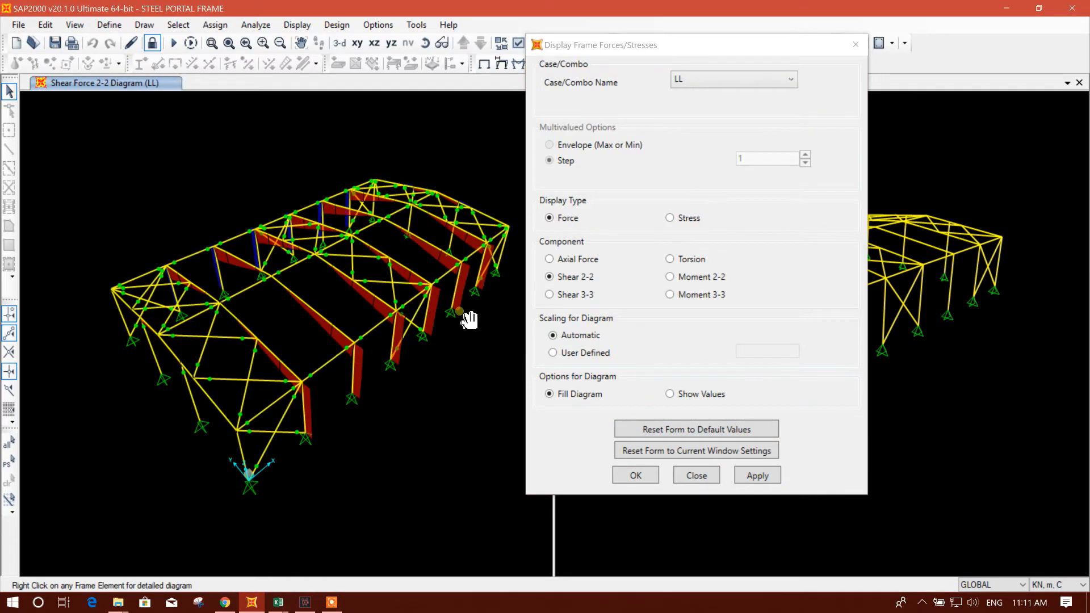
Display the filled Moment 3-3 diagram for the LL case and view it on a YZ-plane frame elevation.
{"action": "left_click", "coordinate": [689, 293]}
{"action": "left_click", "coordinate": [756, 476]}
{"action": "scroll", "coordinate": [292, 330], "scroll_direction": "up", "scroll_amount": 3}
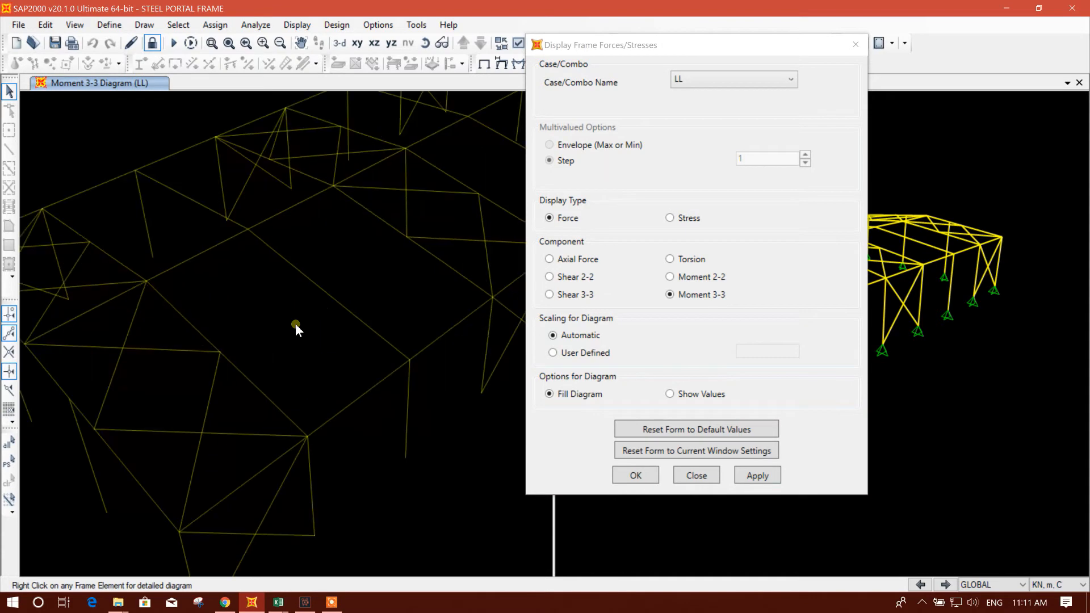
{"action": "left_click", "coordinate": [357, 43]}
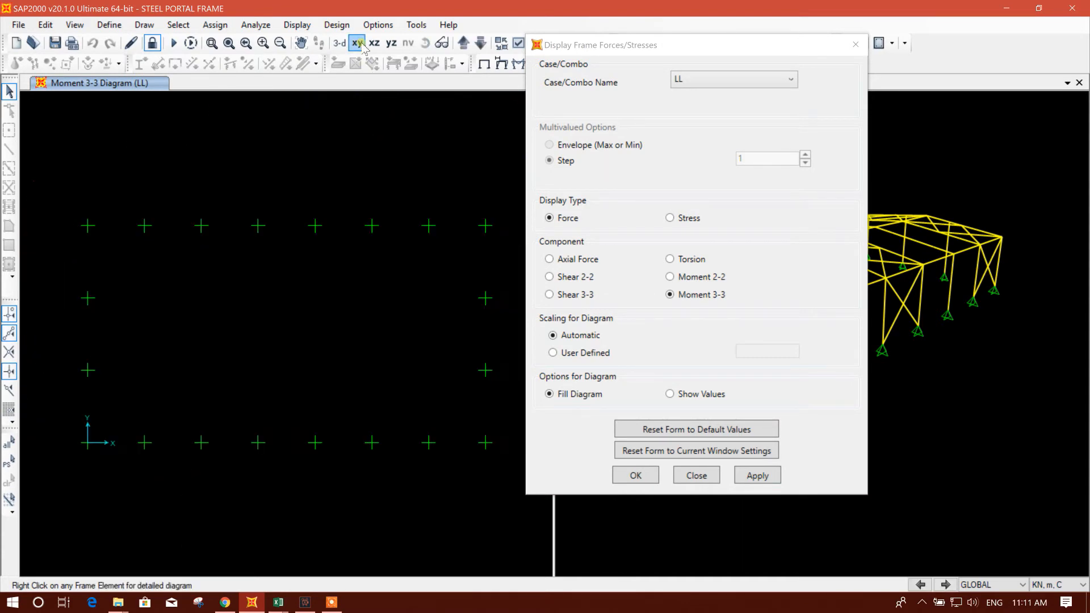
{"action": "left_click", "coordinate": [391, 43]}
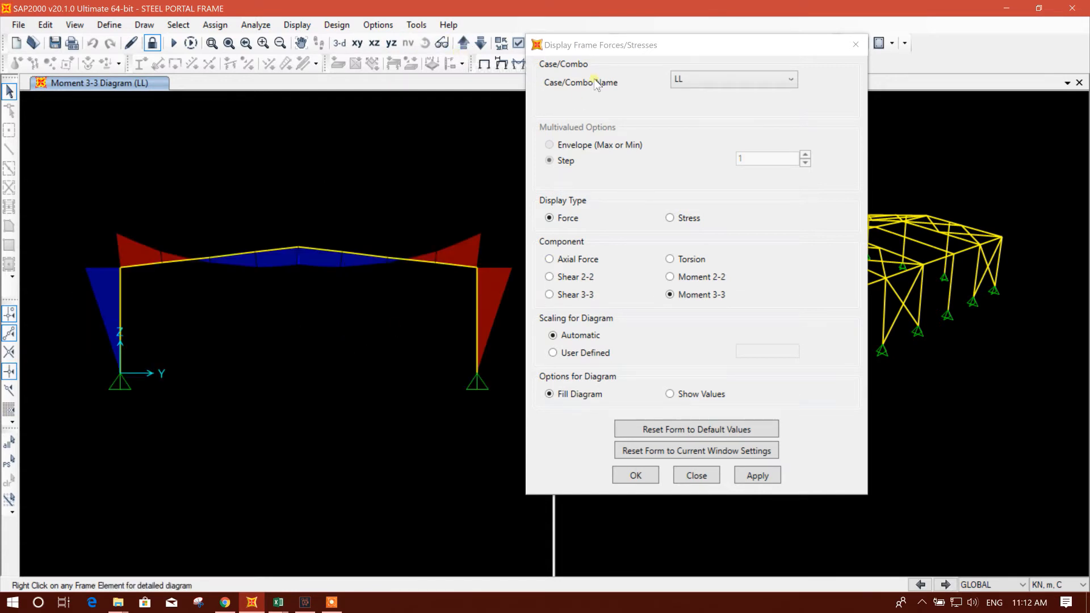
Look through the available load cases and combinations for the force diagram, leaving the LL display as it is.
{"action": "left_click", "coordinate": [710, 90]}
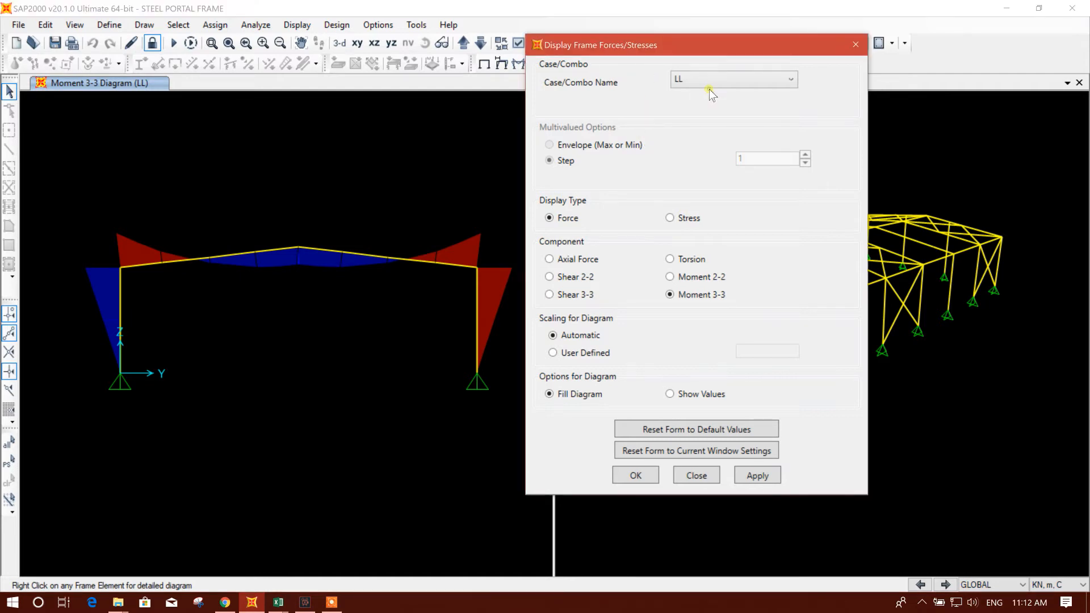
{"action": "left_click", "coordinate": [707, 91]}
{"action": "scroll", "coordinate": [719, 223], "scroll_direction": "down", "scroll_amount": 5}
{"action": "scroll", "coordinate": [720, 192], "scroll_direction": "down", "scroll_amount": 6}
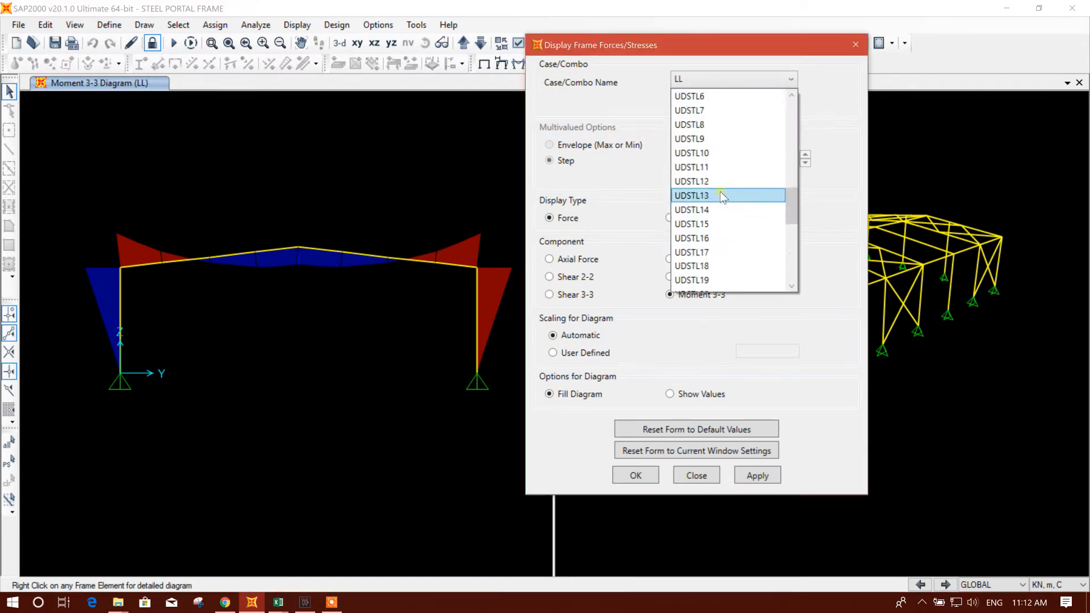
{"action": "left_click", "coordinate": [719, 430]}
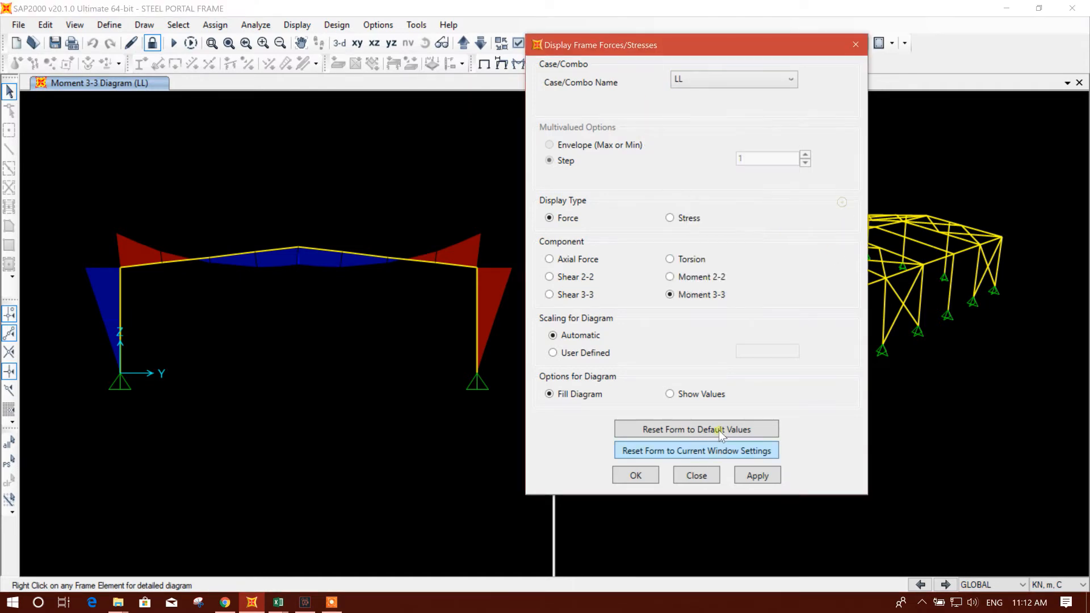
{"action": "left_click", "coordinate": [697, 476]}
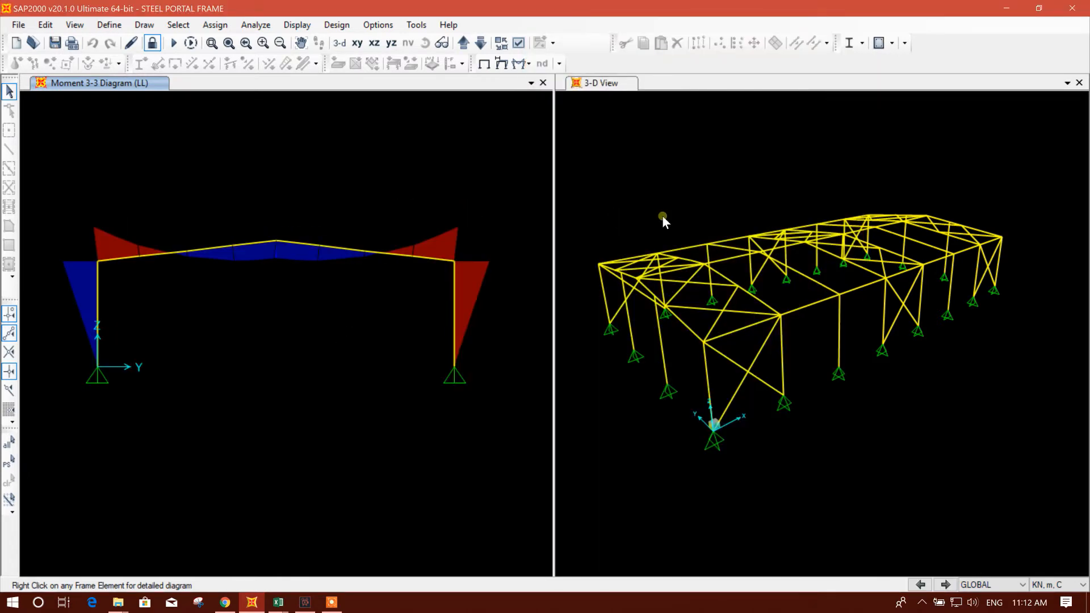
Run the steel design check of the structure with its results shown in the 3-D view.
{"action": "left_click", "coordinate": [688, 193]}
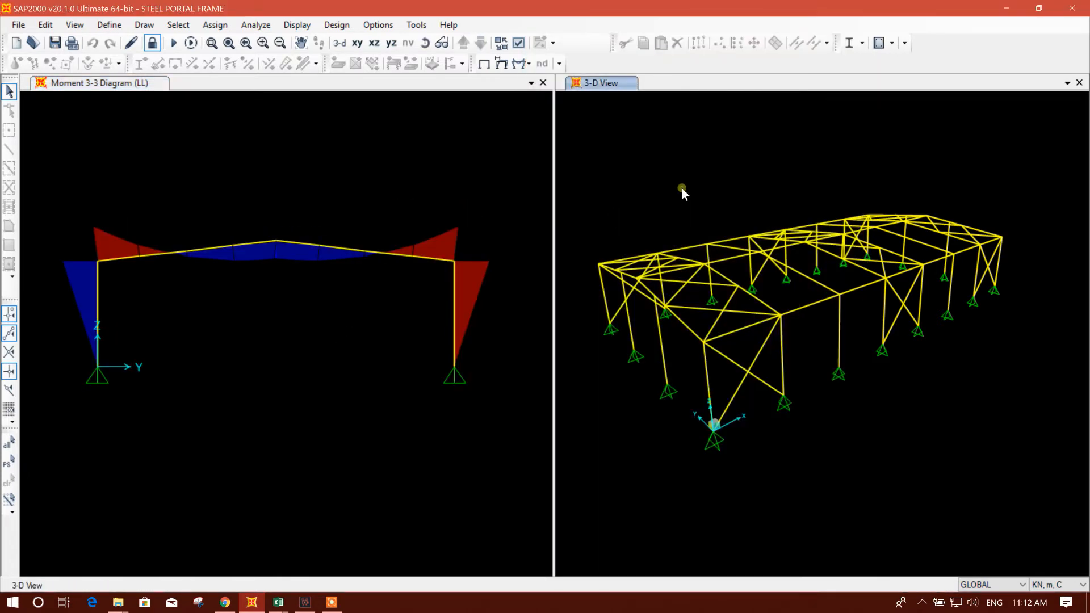
{"action": "left_click", "coordinate": [849, 44]}
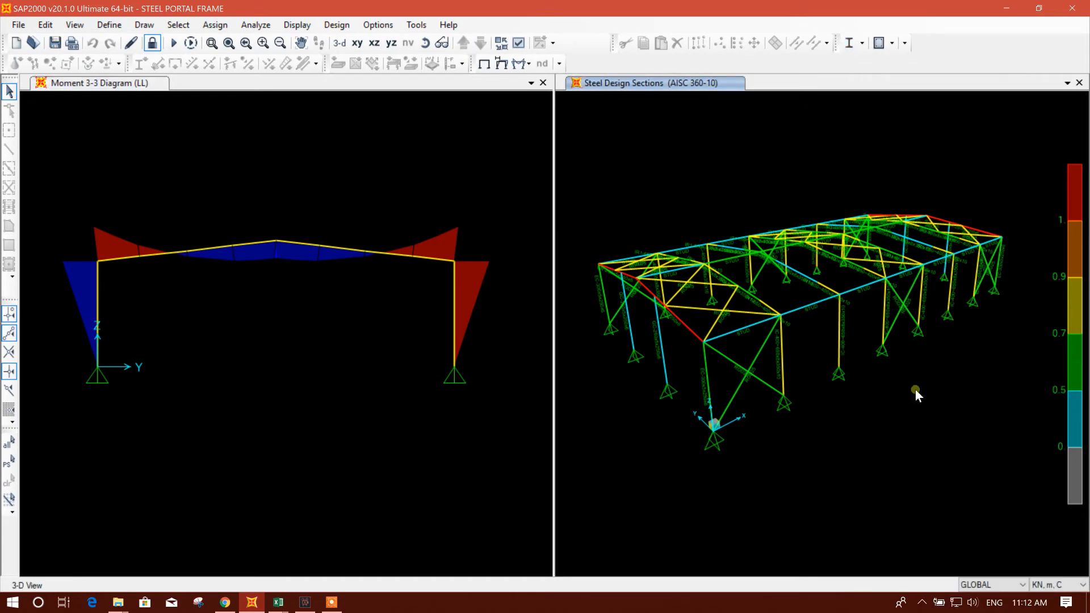
{"action": "middle_click_drag", "start_coordinate": [942, 417], "coordinate": [899, 469], "text": "shift"}
{"action": "middle_click_drag", "start_coordinate": [844, 491], "coordinate": [797, 383], "text": "shift"}
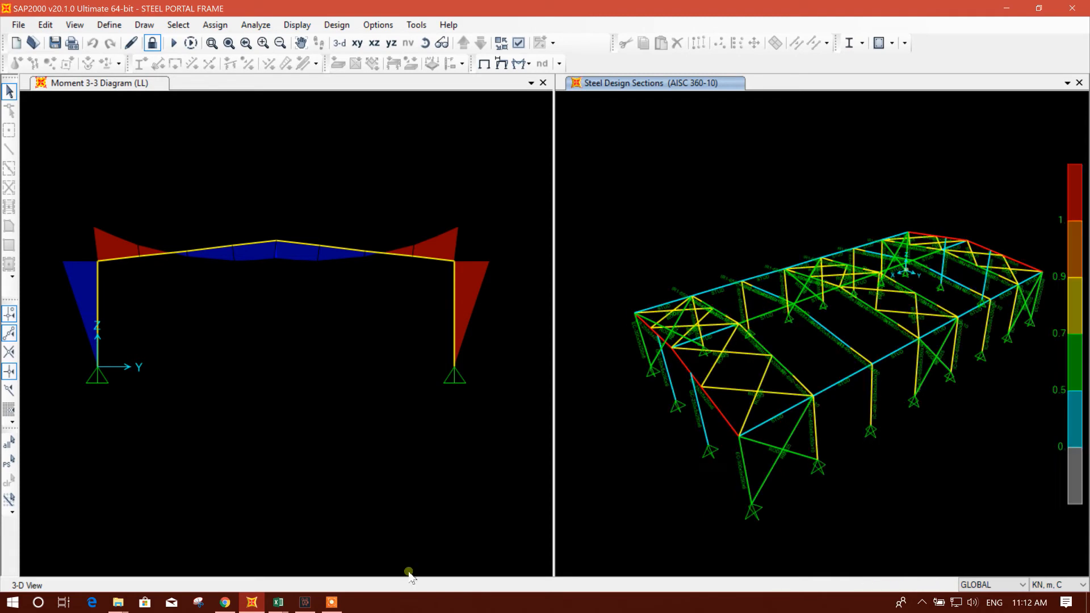
In the Excel workbook CHECKLIST FOR SAP2000.xlsx, tick off the item on modelling purlins or providing the LTB value.
{"action": "left_click", "coordinate": [278, 602]}
{"action": "left_click", "coordinate": [330, 566]}
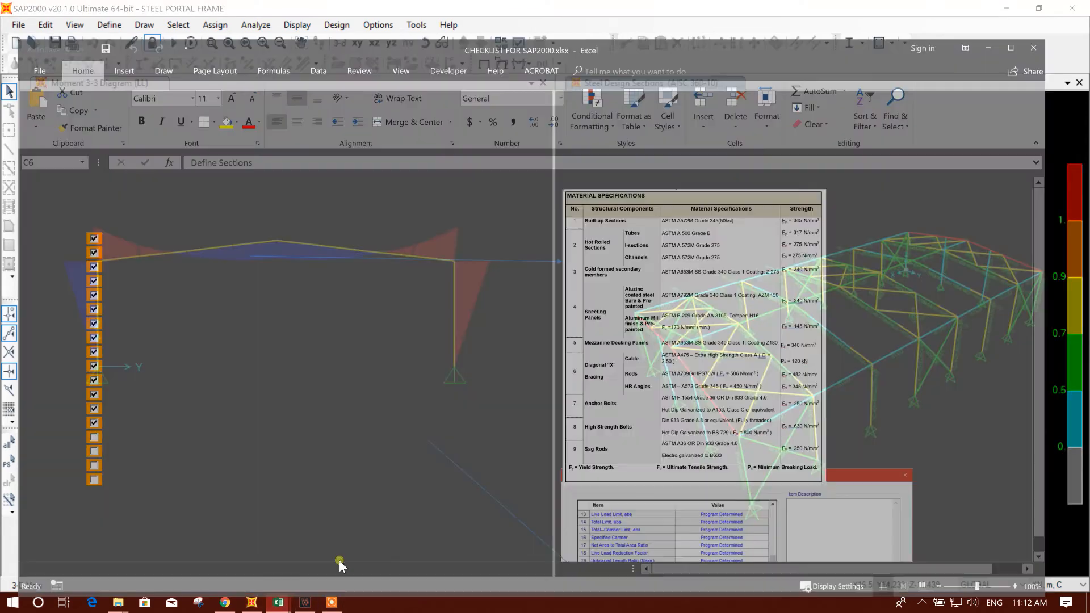
{"action": "left_click", "coordinate": [82, 423]}
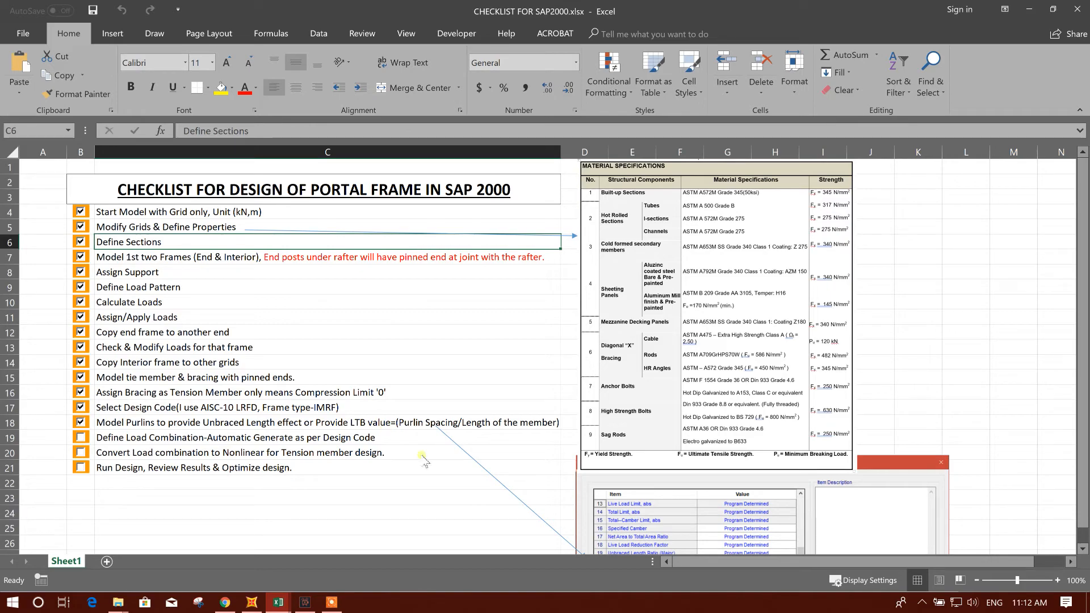
Return to SAP2000 and examine the design sections and stress-ratio colours of the rafters, columns, studs and rod bracing along the building.
{"action": "left_click", "coordinate": [252, 601]}
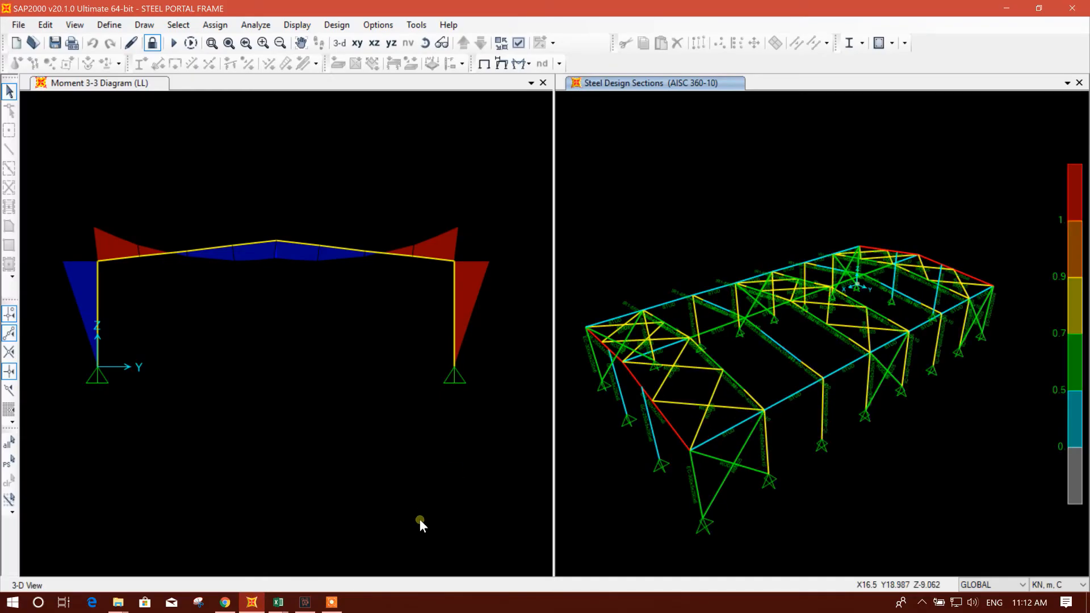
{"action": "middle_click_drag", "start_coordinate": [769, 389], "coordinate": [772, 380]}
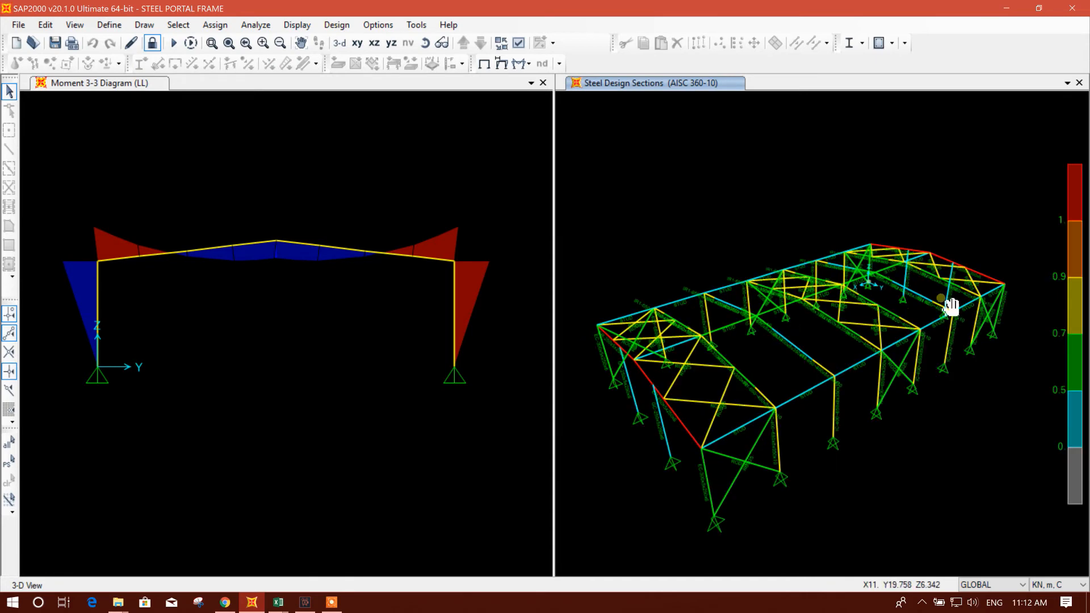
{"action": "middle_click_drag", "start_coordinate": [949, 305], "coordinate": [905, 316]}
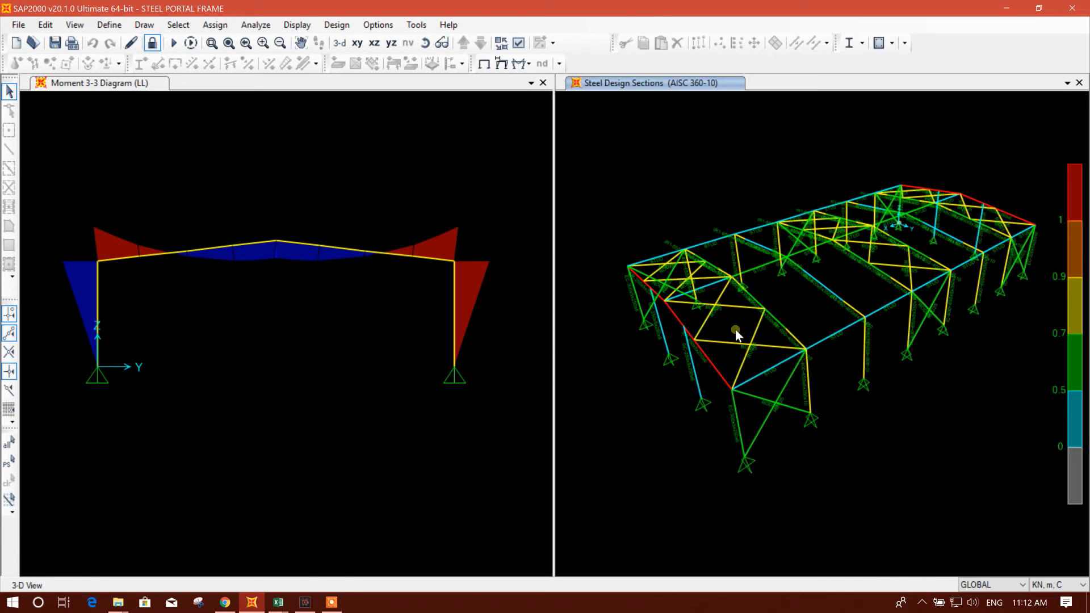
{"action": "scroll", "coordinate": [734, 328], "scroll_direction": "up", "scroll_amount": 3}
{"action": "middle_click_drag", "start_coordinate": [779, 334], "coordinate": [870, 399]}
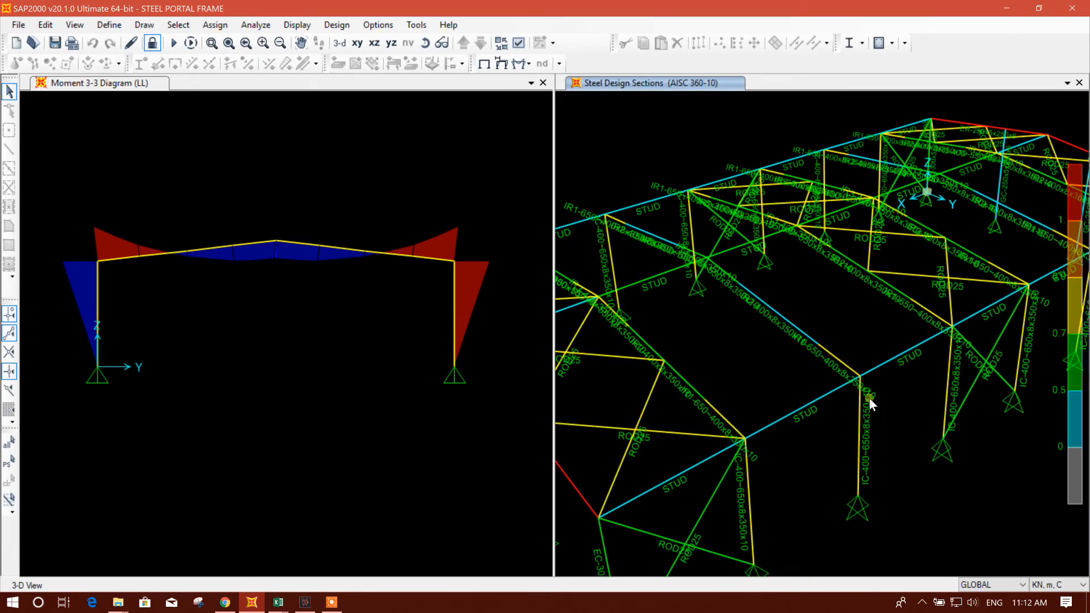
{"action": "middle_click_drag", "start_coordinate": [870, 344], "coordinate": [806, 383]}
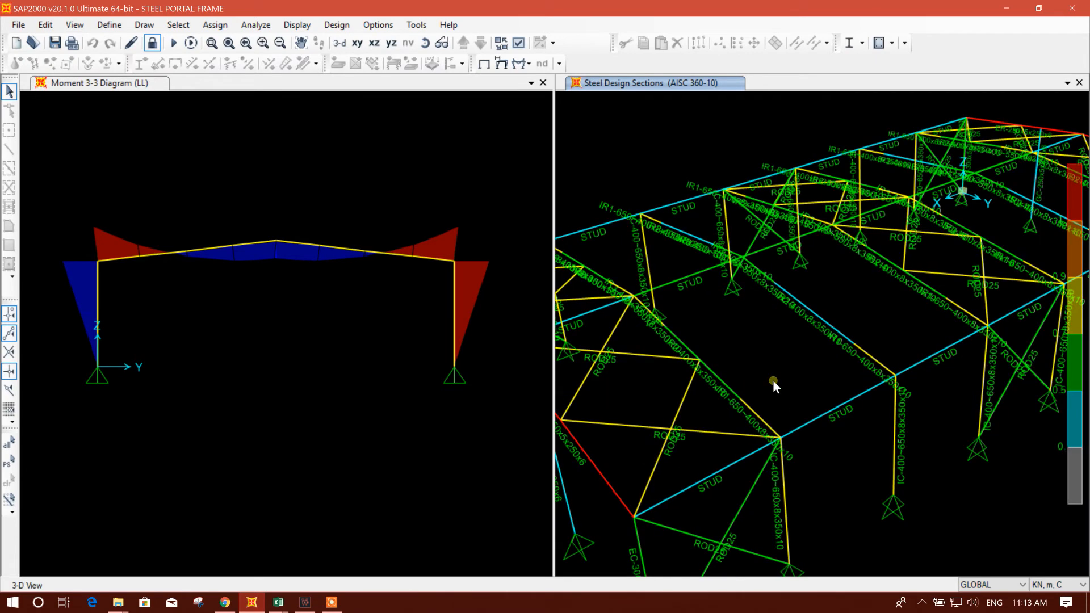
{"action": "middle_click_drag", "start_coordinate": [773, 380], "coordinate": [796, 356]}
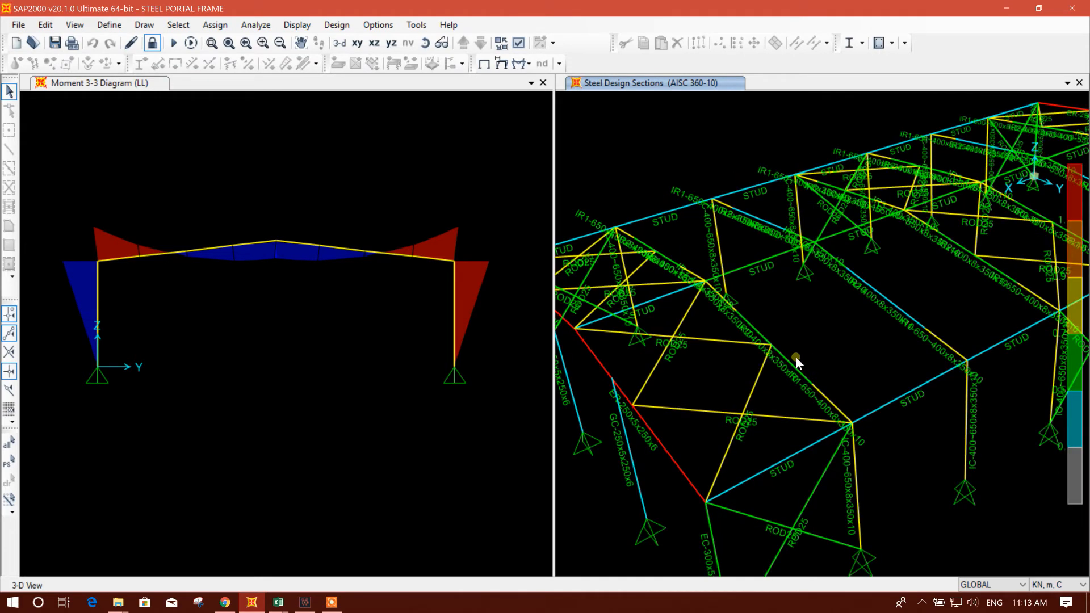
{"action": "middle_click_drag", "start_coordinate": [822, 365], "coordinate": [801, 346]}
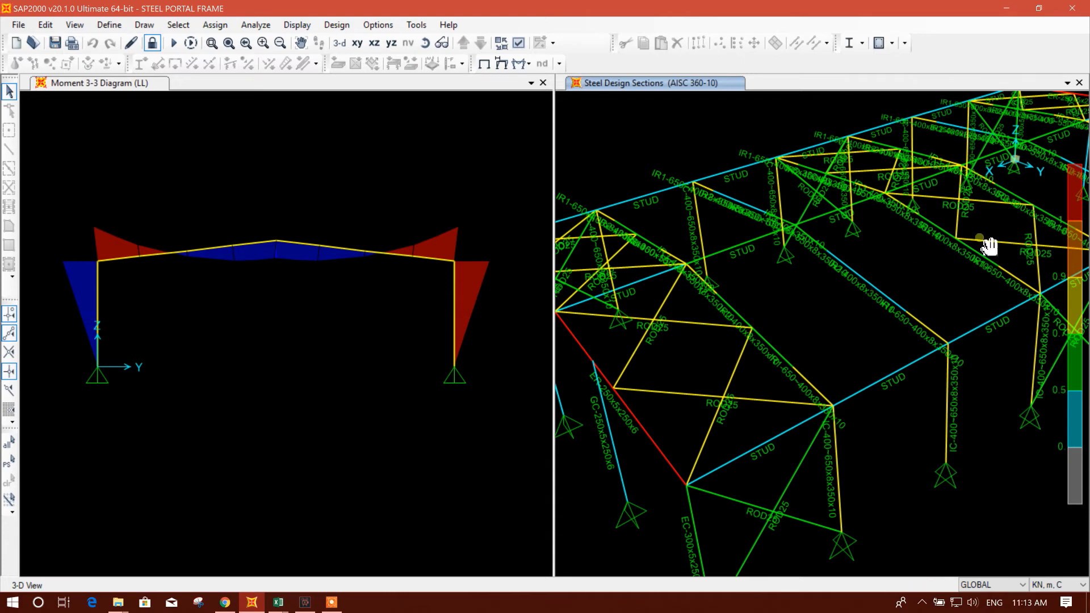
{"action": "middle_click_drag", "start_coordinate": [986, 243], "coordinate": [869, 284], "text": "shift"}
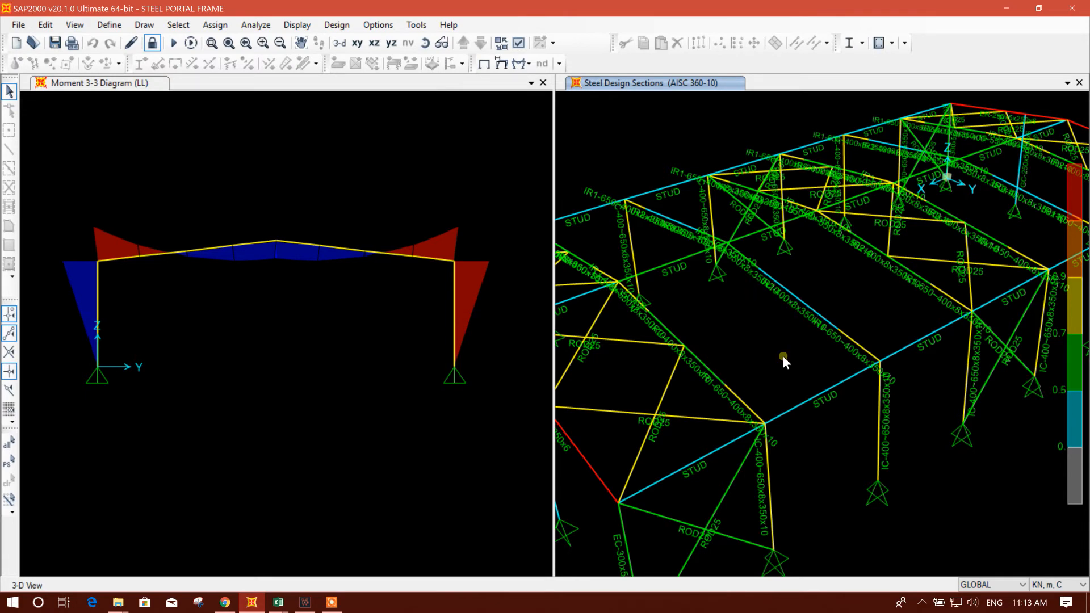
{"action": "middle_click_drag", "start_coordinate": [783, 355], "coordinate": [796, 349]}
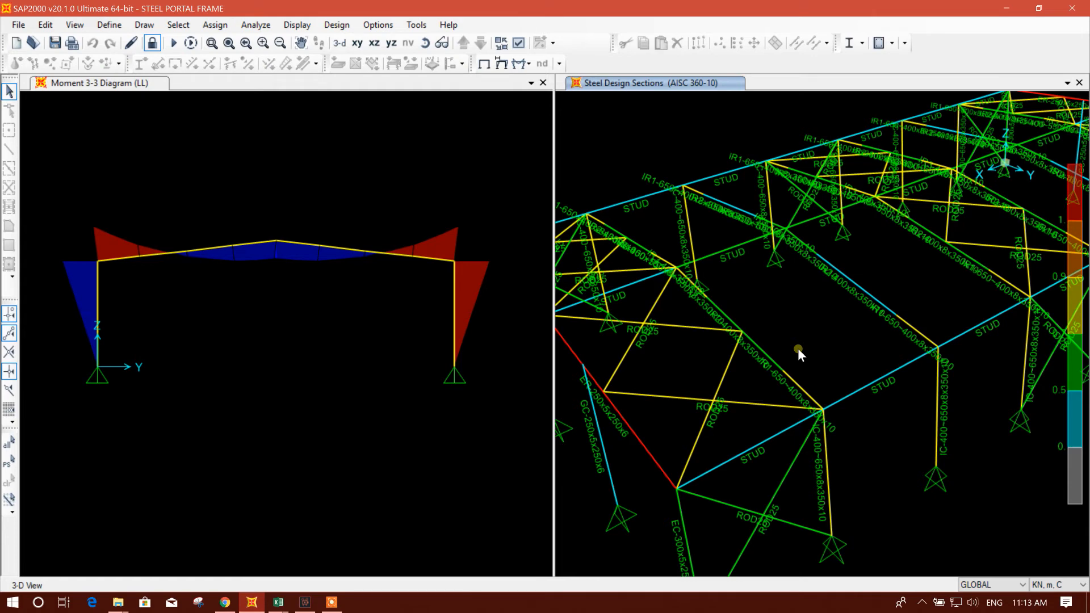
{"action": "middle_click_drag", "start_coordinate": [854, 392], "coordinate": [805, 372]}
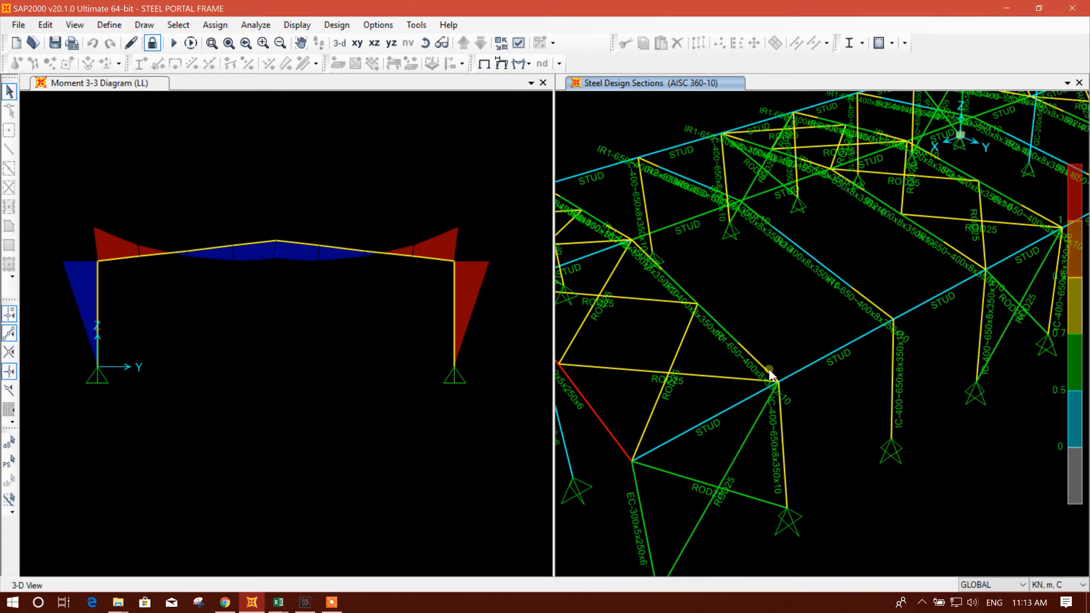
{"action": "middle_click_drag", "start_coordinate": [775, 326], "coordinate": [728, 330]}
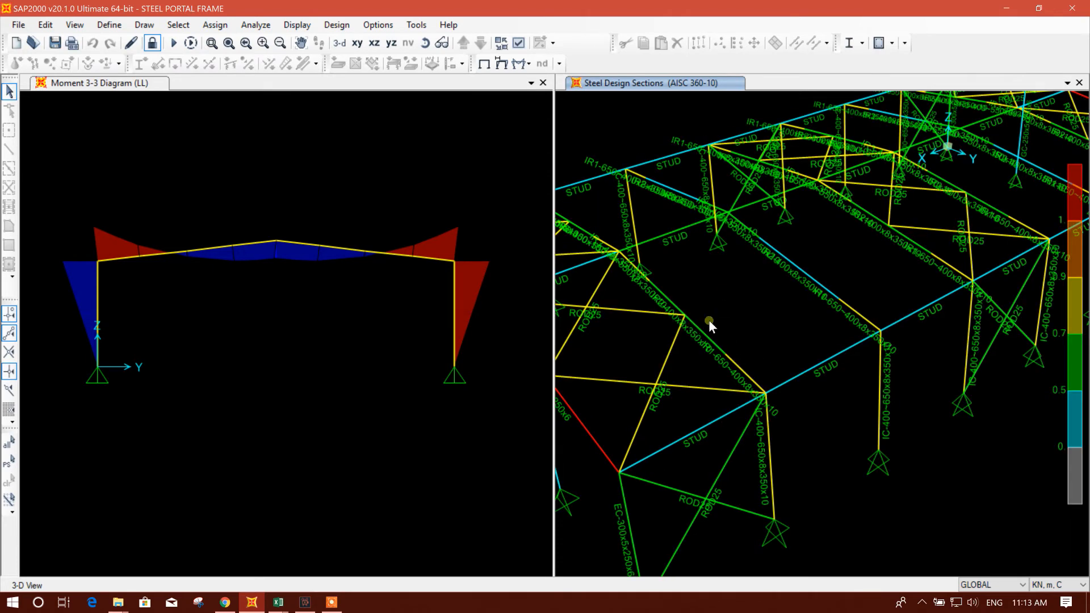
{"action": "middle_click_drag", "start_coordinate": [711, 332], "coordinate": [906, 255]}
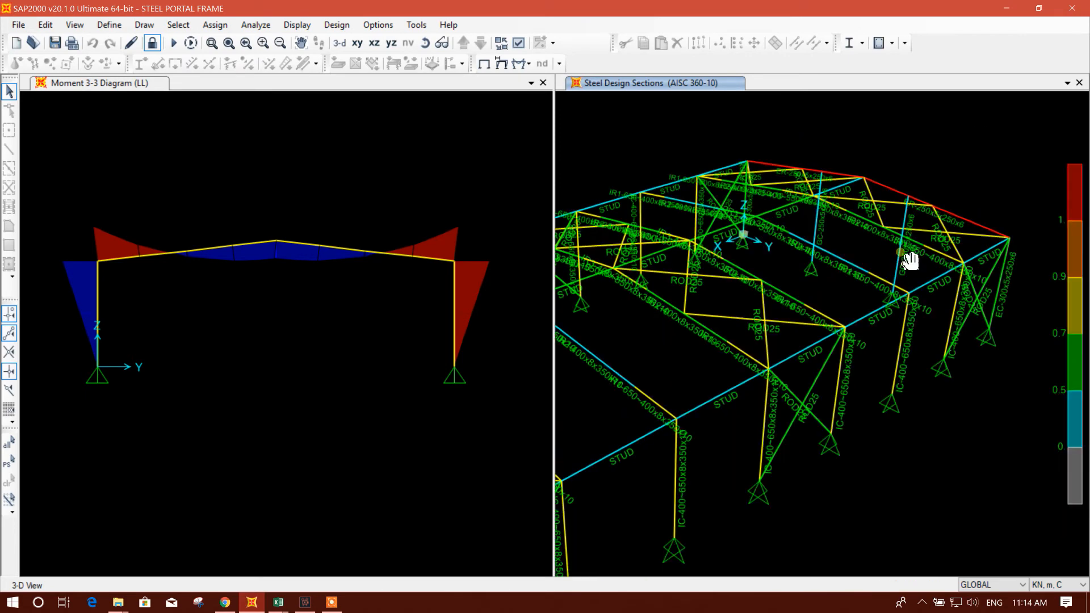
{"action": "middle_click_drag", "start_coordinate": [742, 285], "coordinate": [803, 270]}
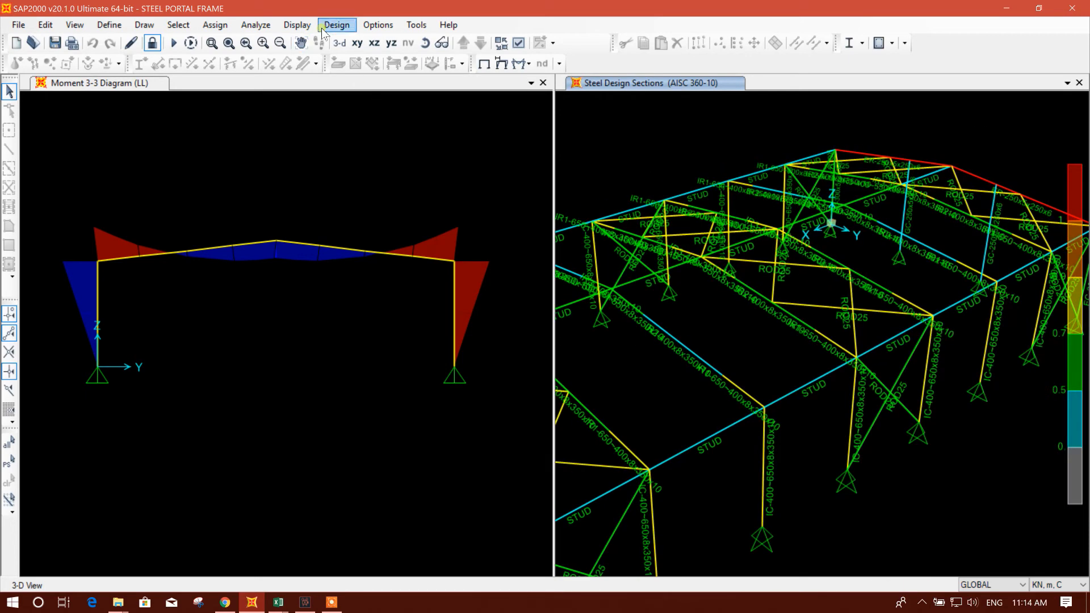
Review the AISC 360-10 steel frame design preferences down to the deflection limits without changing them.
{"action": "left_click", "coordinate": [378, 24]}
{"action": "mouse_move", "coordinate": [337, 25]}
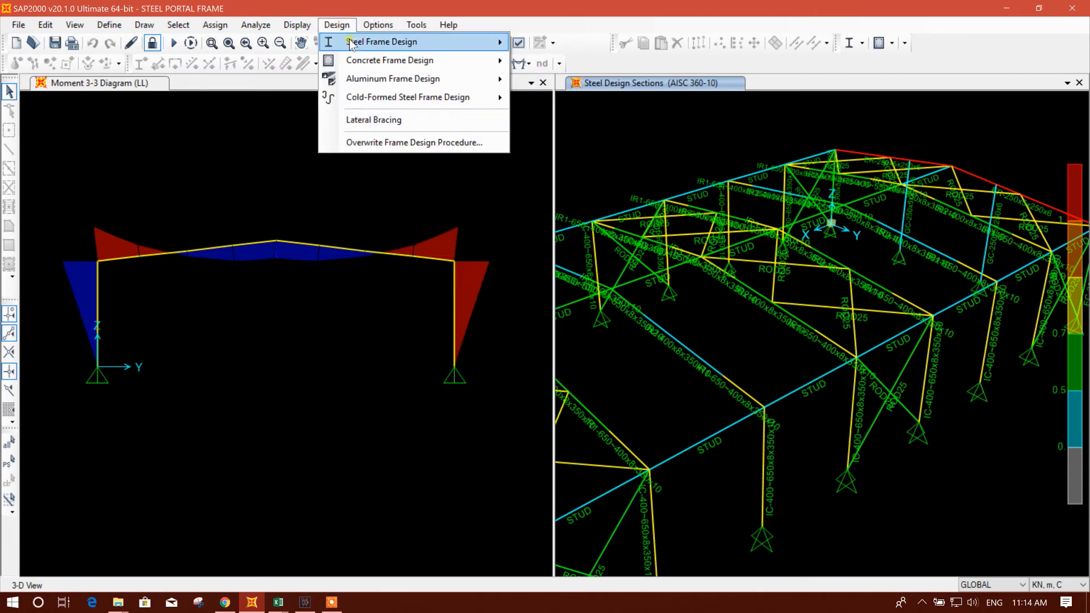
{"action": "mouse_move", "coordinate": [421, 45]}
{"action": "left_click", "coordinate": [554, 43]}
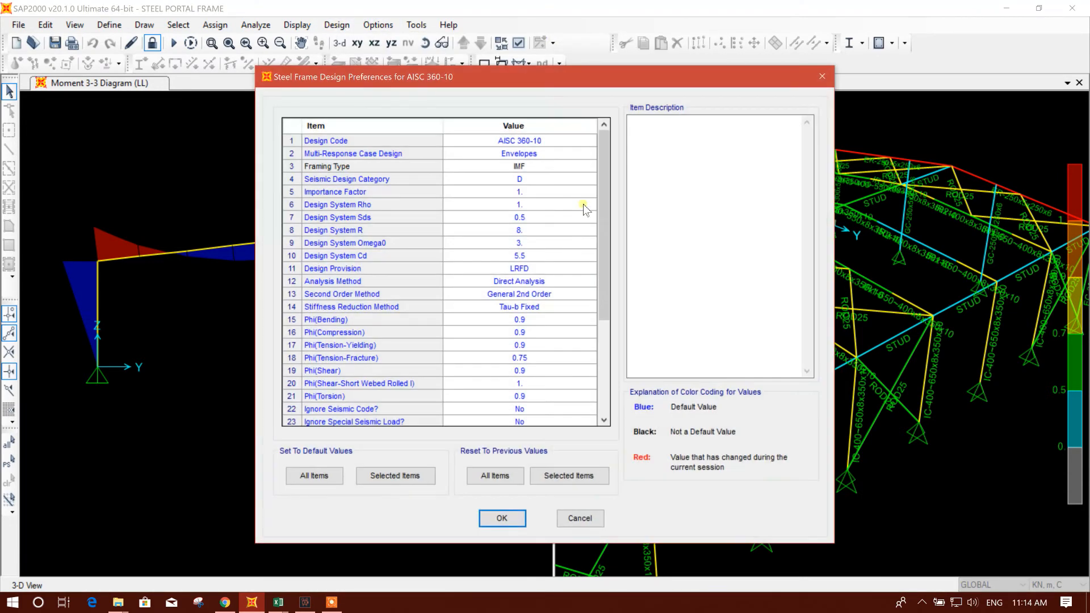
{"action": "left_click_drag", "start_coordinate": [605, 194], "coordinate": [605, 269]}
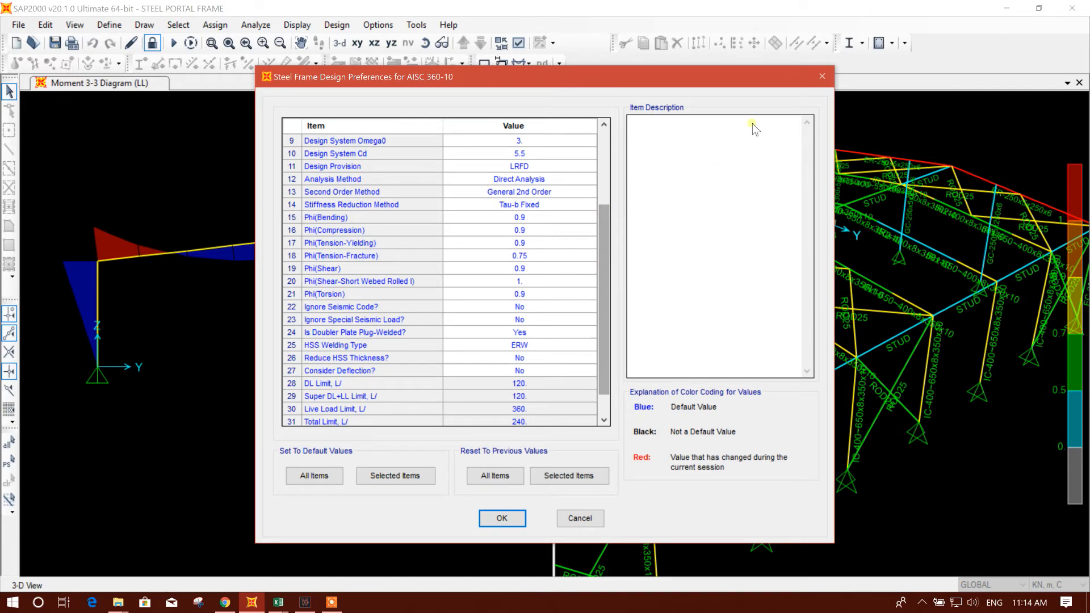
{"action": "left_click", "coordinate": [824, 77]}
Select an interior frame's IR1-650~400x8x350x10 rafter segment and look up the purlin spacing in the Excel load calculation workbook.
{"action": "left_click", "coordinate": [807, 348]}
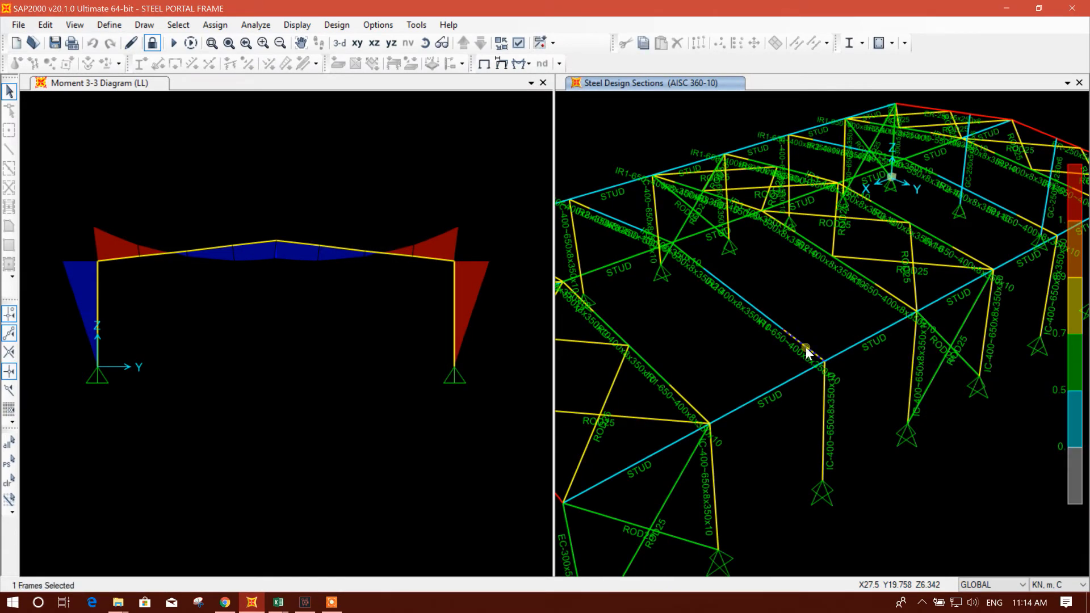
{"action": "scroll", "coordinate": [803, 359], "scroll_direction": "up", "scroll_amount": 2}
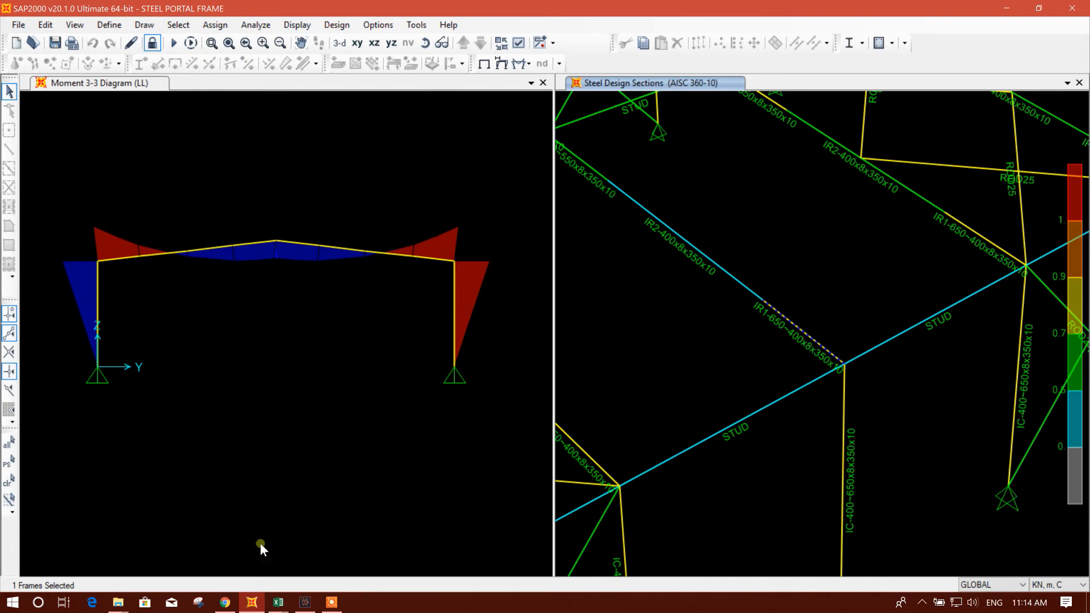
{"action": "left_click", "coordinate": [286, 607]}
{"action": "left_click", "coordinate": [201, 540]}
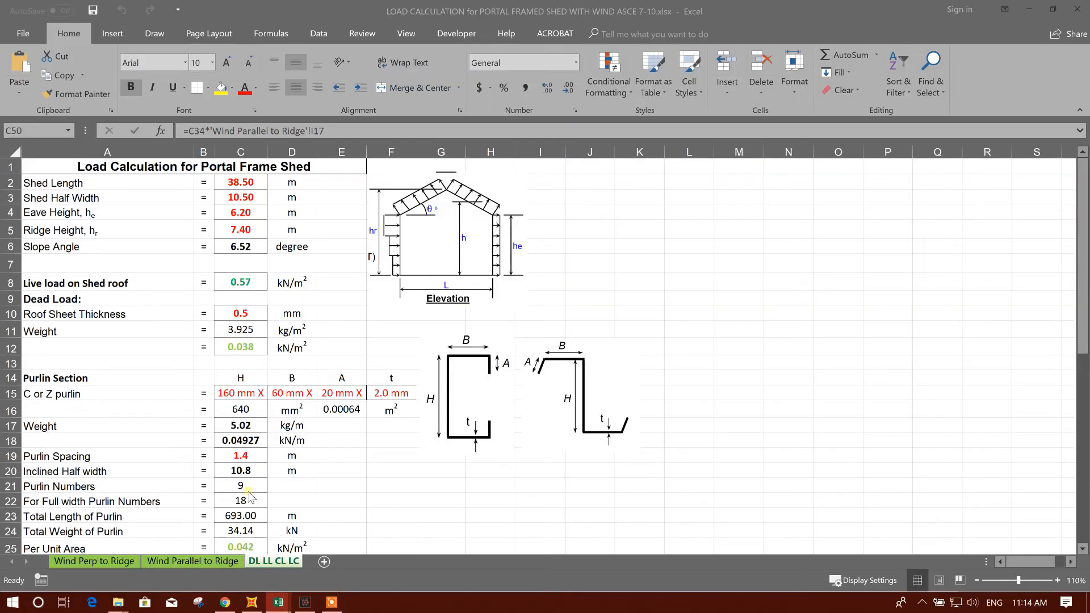
{"action": "scroll", "coordinate": [265, 455], "scroll_direction": "down", "scroll_amount": 1}
{"action": "left_click", "coordinate": [257, 409]}
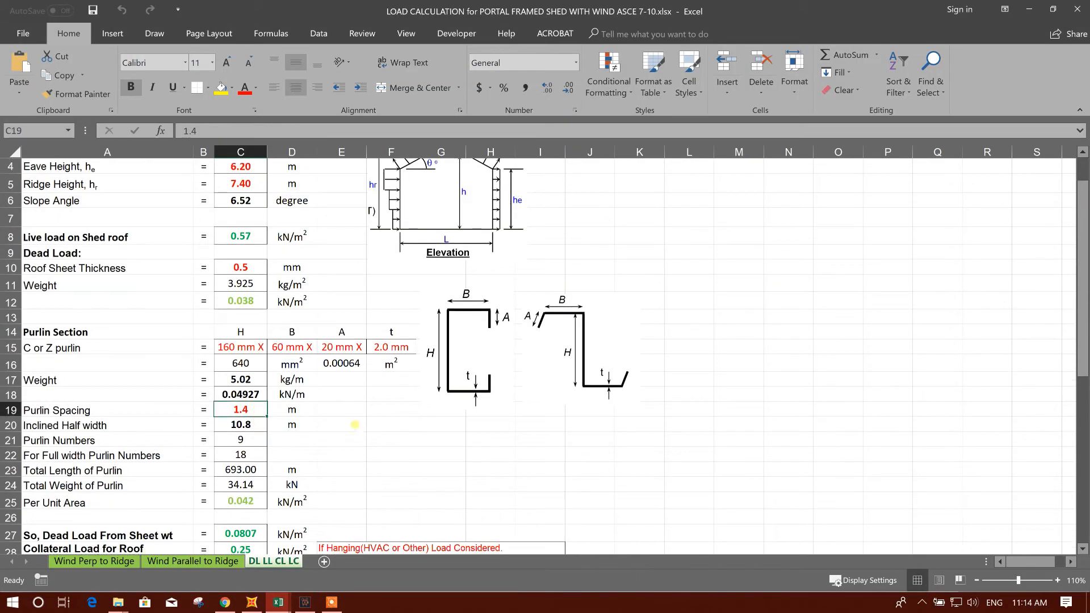
Return to SAP2000, reselect the interior frame's IR1-650~400x8x350x10 rafter segment and open its AISC 360-10 steel design overwrites.
{"action": "left_click", "coordinate": [1029, 9]}
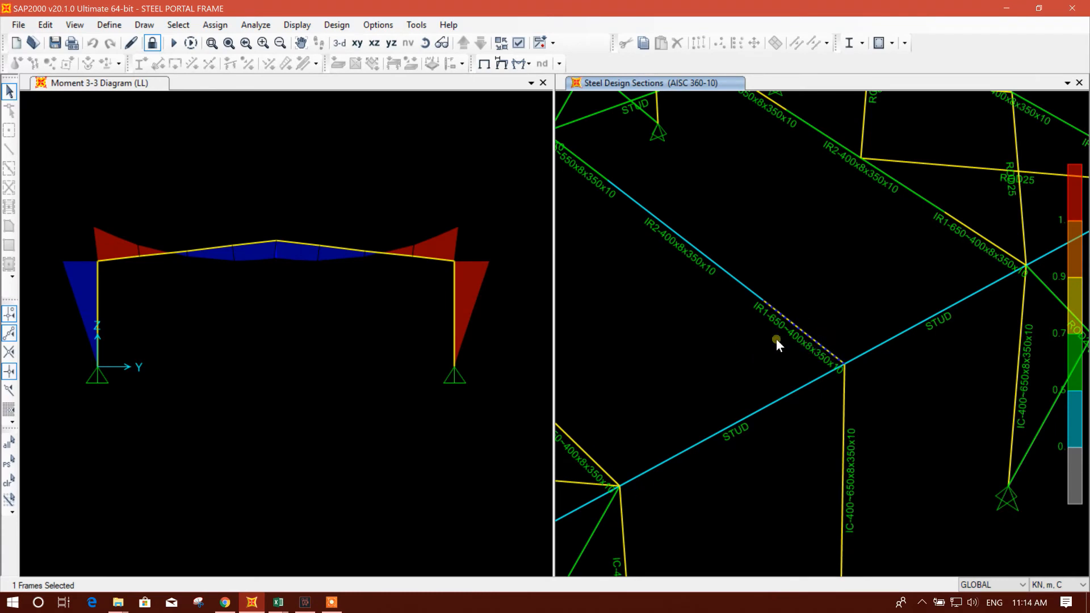
{"action": "left_click", "coordinate": [797, 326]}
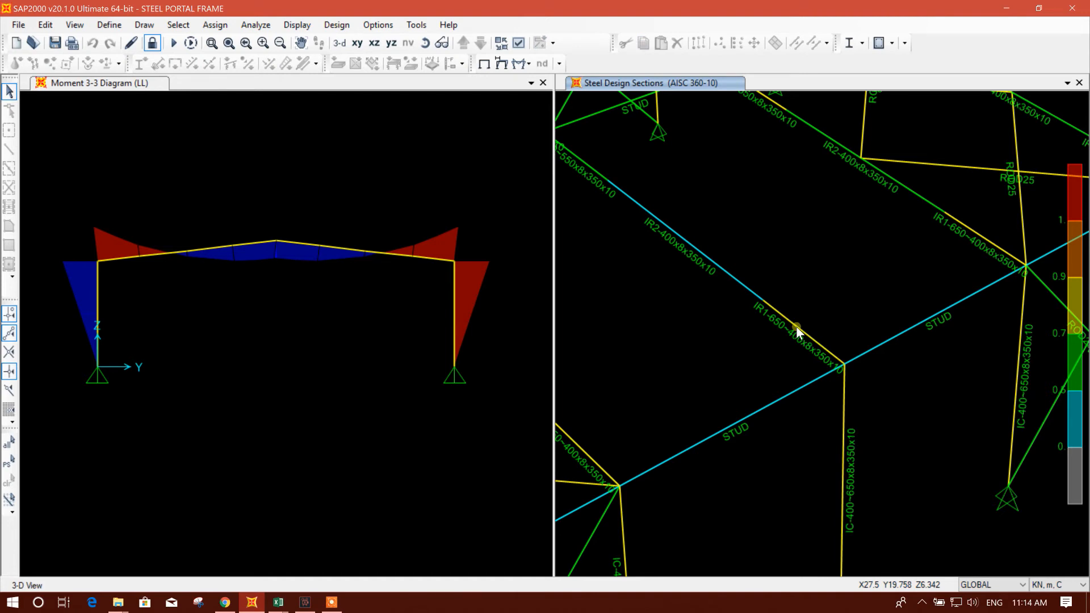
{"action": "left_click", "coordinate": [778, 315]}
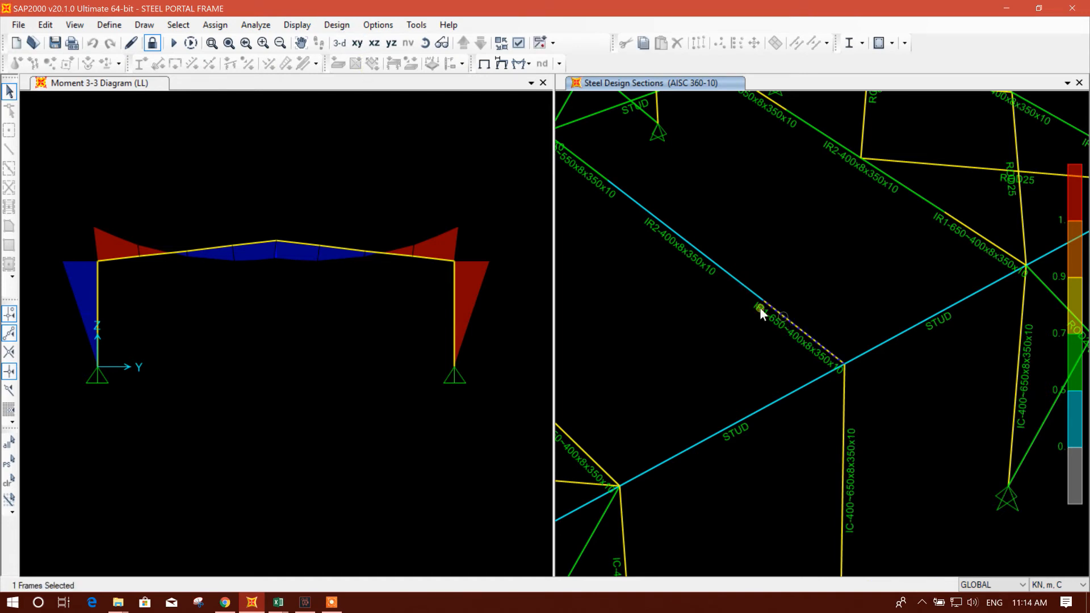
{"action": "left_click", "coordinate": [336, 25]}
{"action": "mouse_move", "coordinate": [386, 42]}
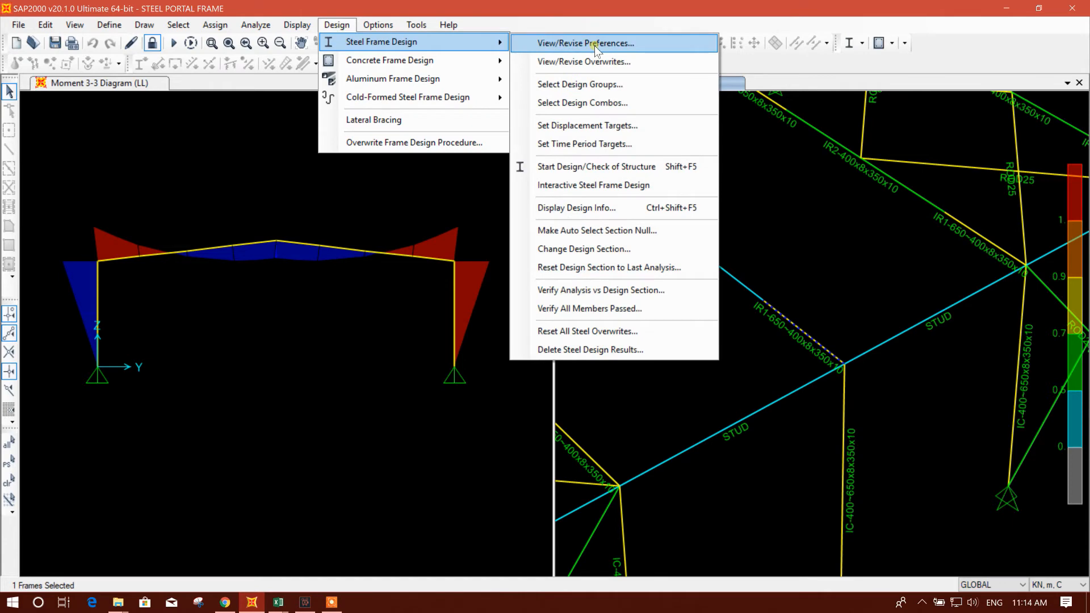
{"action": "left_click", "coordinate": [584, 62]}
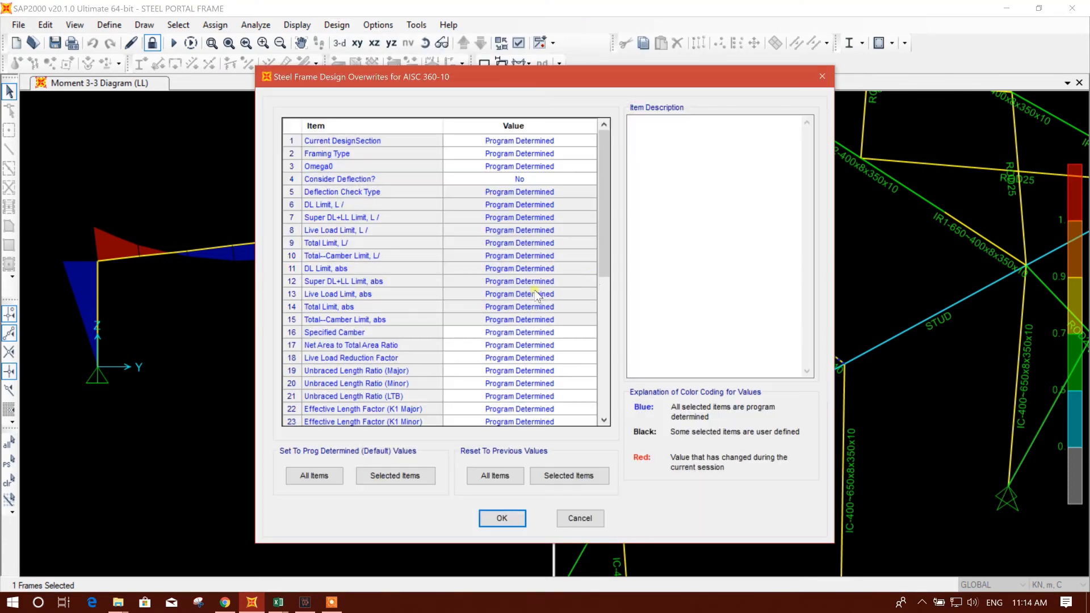
Find the minor and LTB unbraced length ratios among the overwrites and read their descriptions.
{"action": "left_click_drag", "start_coordinate": [604, 227], "coordinate": [608, 379]}
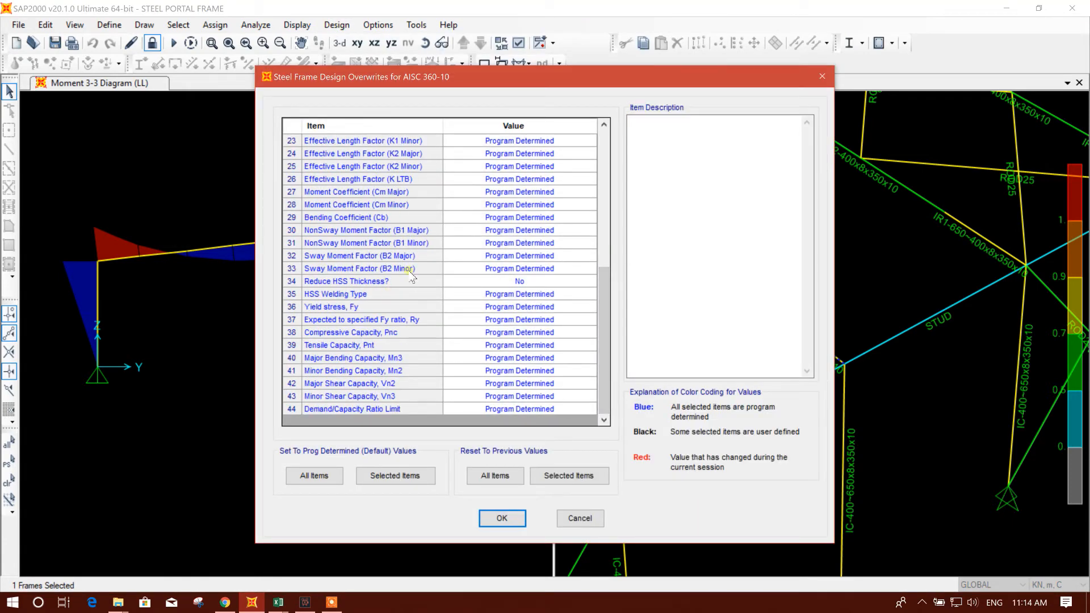
{"action": "scroll", "coordinate": [427, 237], "scroll_direction": "up", "scroll_amount": 1}
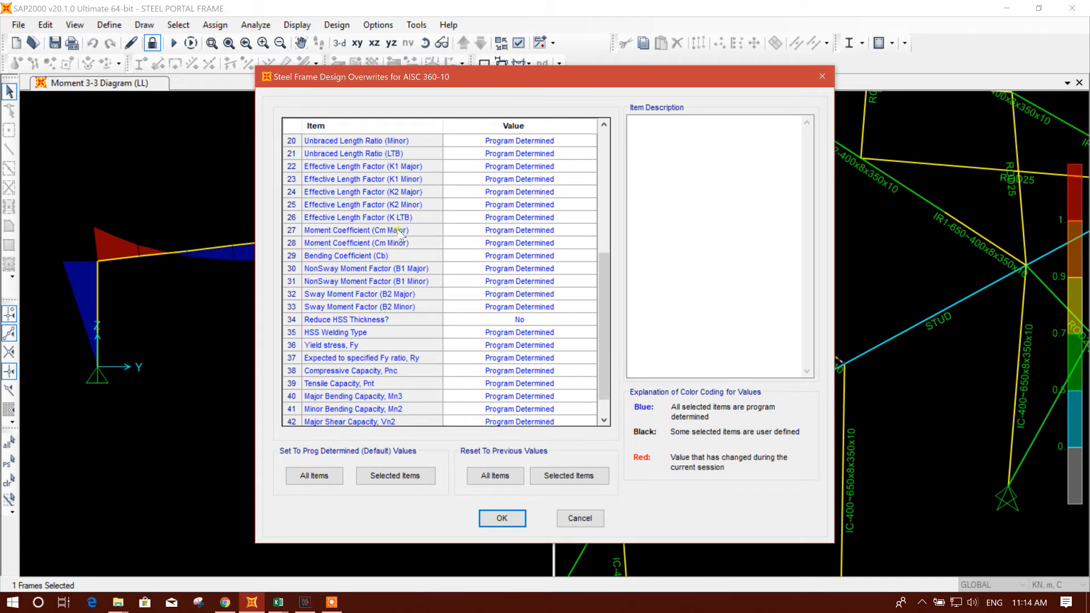
{"action": "scroll", "coordinate": [377, 236], "scroll_direction": "up", "scroll_amount": 1}
{"action": "left_click", "coordinate": [394, 193]}
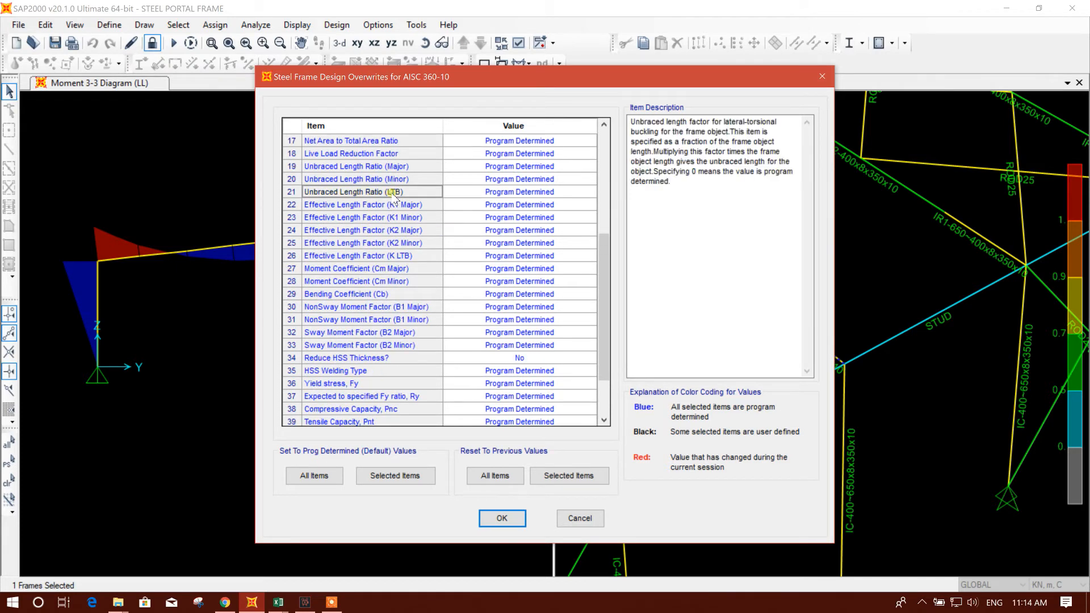
{"action": "left_click", "coordinate": [403, 180]}
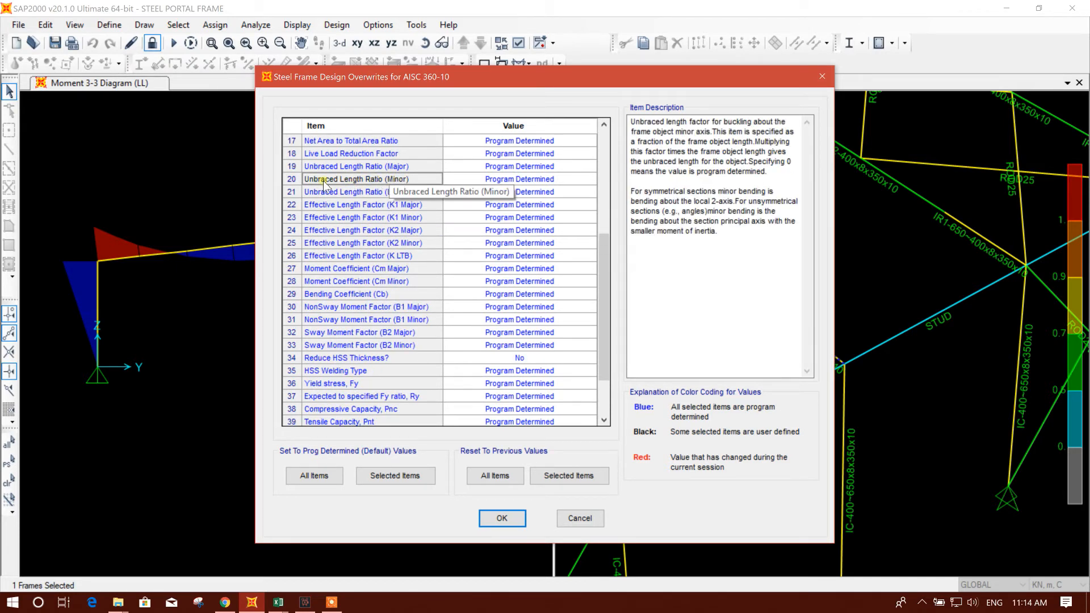
{"action": "left_click", "coordinate": [425, 193]}
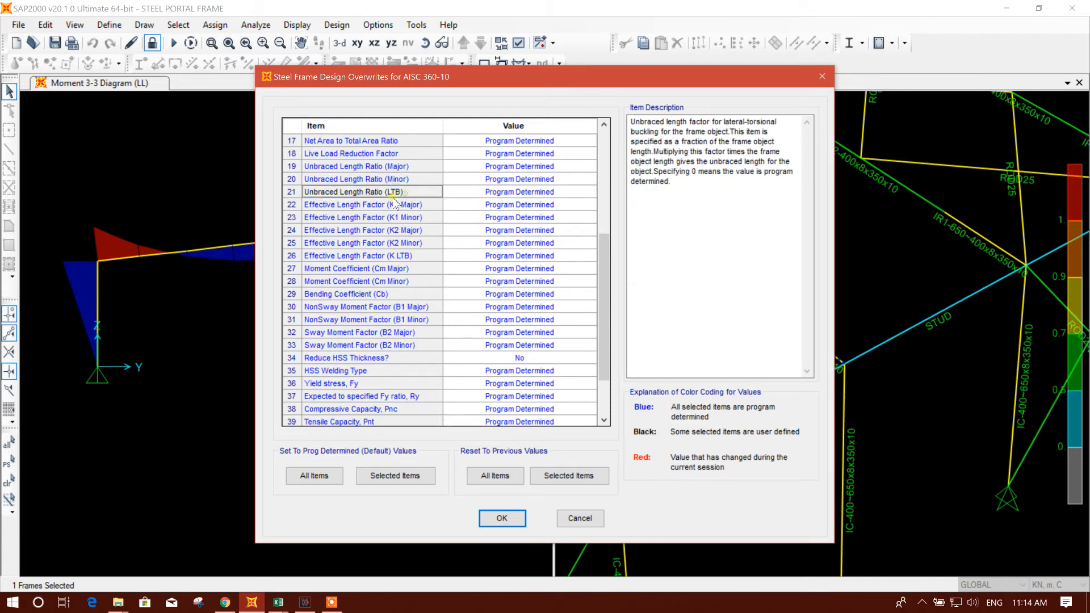
{"action": "left_click", "coordinate": [539, 180]}
{"action": "left_click", "coordinate": [536, 192]}
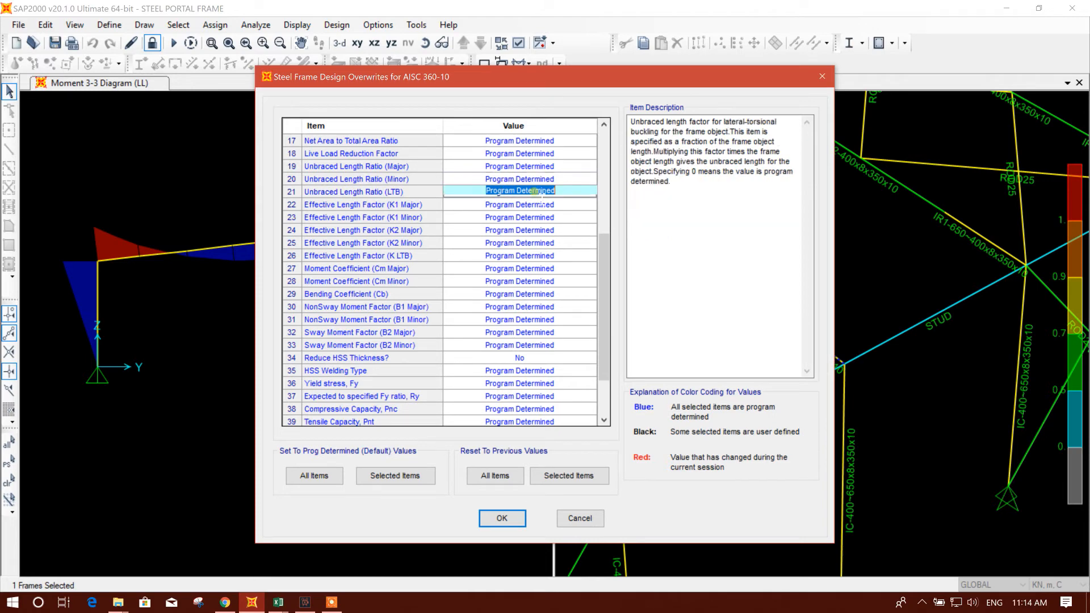
Switch to the Windows Calculator and divide the 1.4 m purlin spacing by the 2.5 m rafter segment length.
{"action": "left_click", "coordinate": [38, 603]}
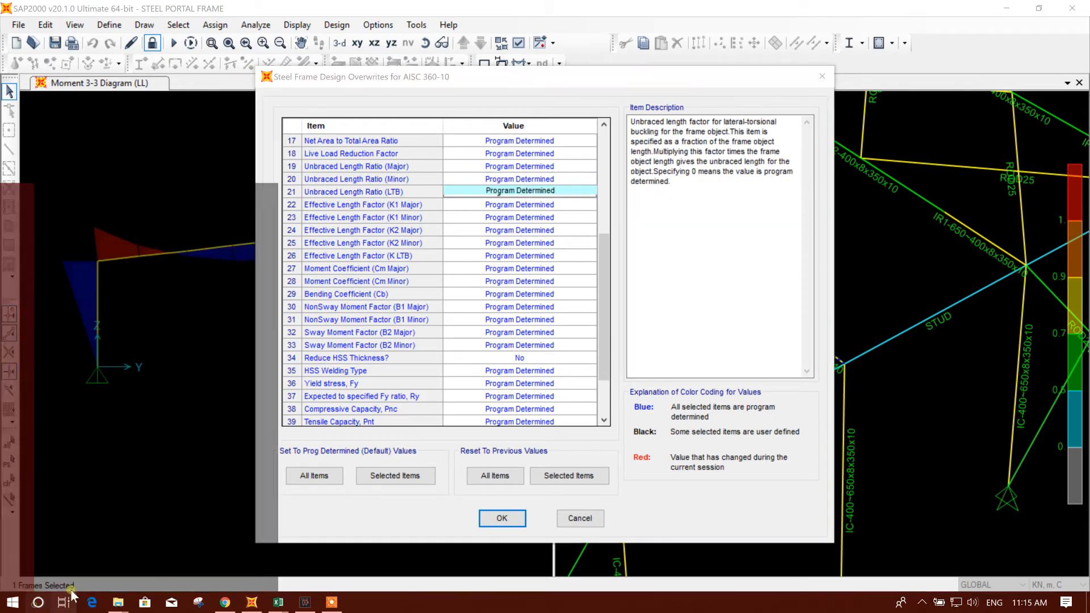
{"action": "type", "text": "CAL"}
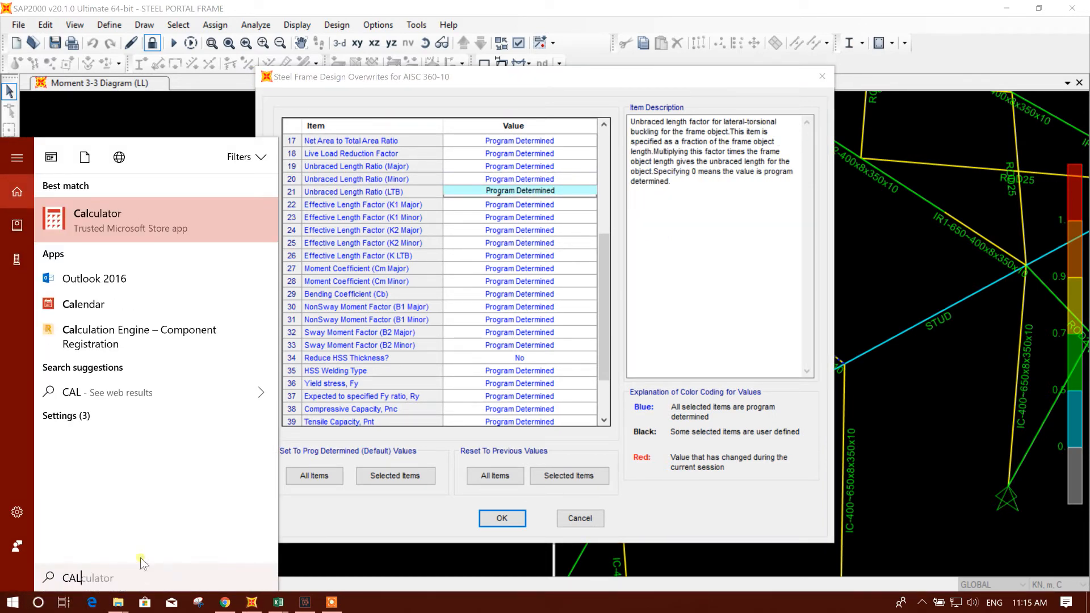
{"action": "left_click", "coordinate": [184, 218]}
{"action": "left_click", "coordinate": [102, 330]}
{"action": "left_click", "coordinate": [190, 361]}
{"action": "left_click", "coordinate": [101, 299]}
{"action": "left_click", "coordinate": [233, 245]}
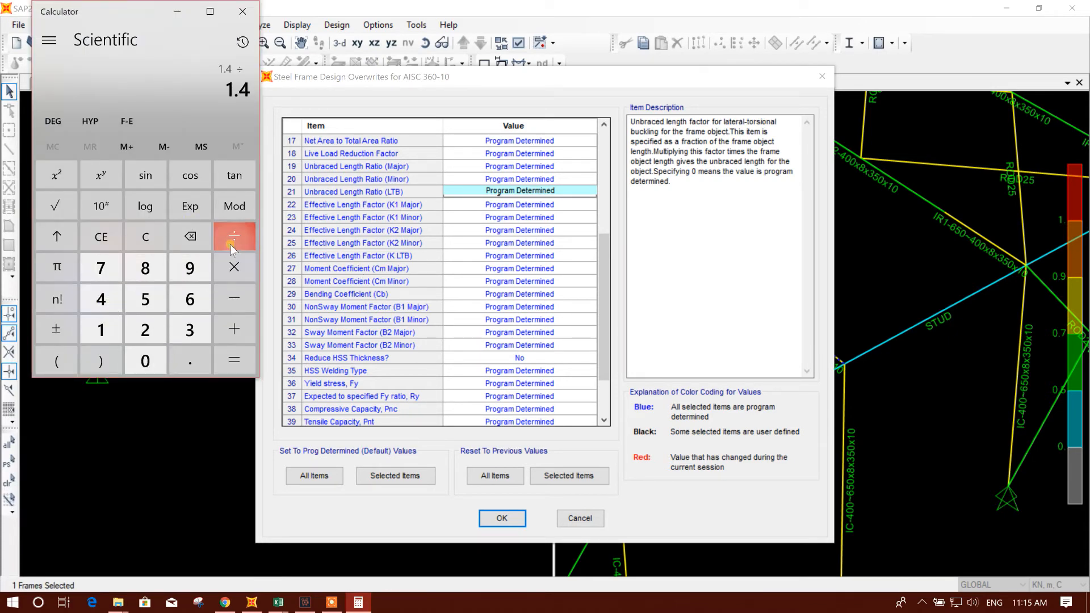
{"action": "left_click", "coordinate": [155, 337]}
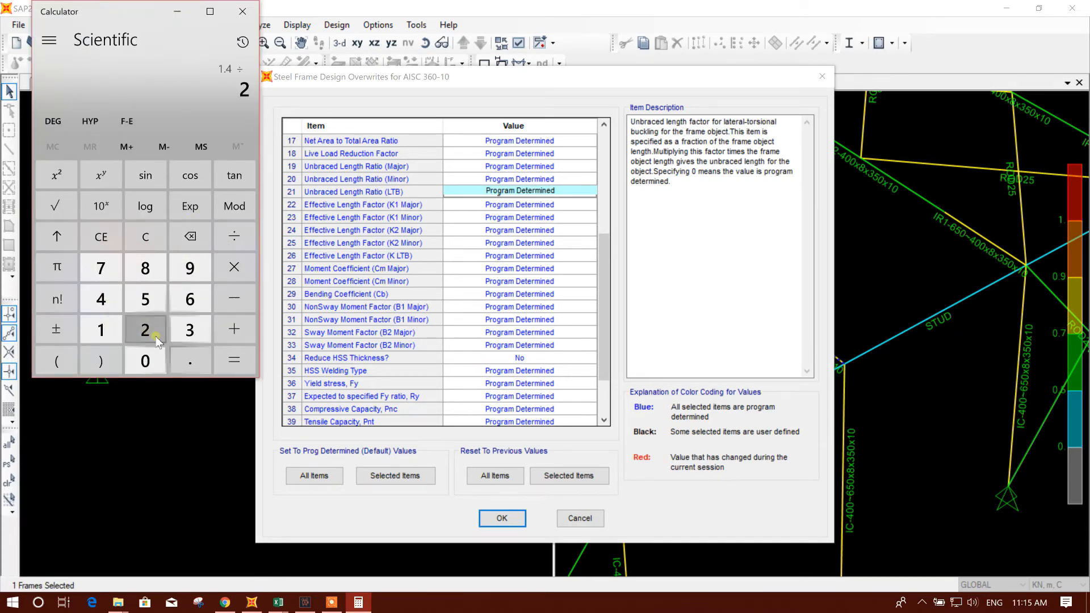
{"action": "left_click", "coordinate": [189, 361]}
{"action": "left_click", "coordinate": [145, 300]}
{"action": "left_click", "coordinate": [234, 361]}
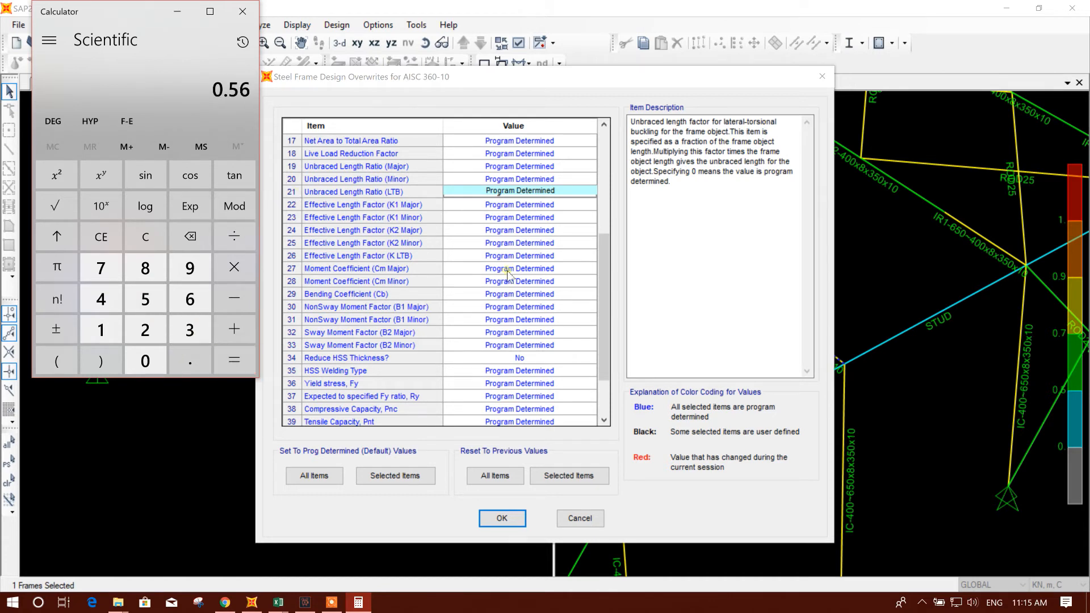
{"action": "left_click", "coordinate": [242, 11]}
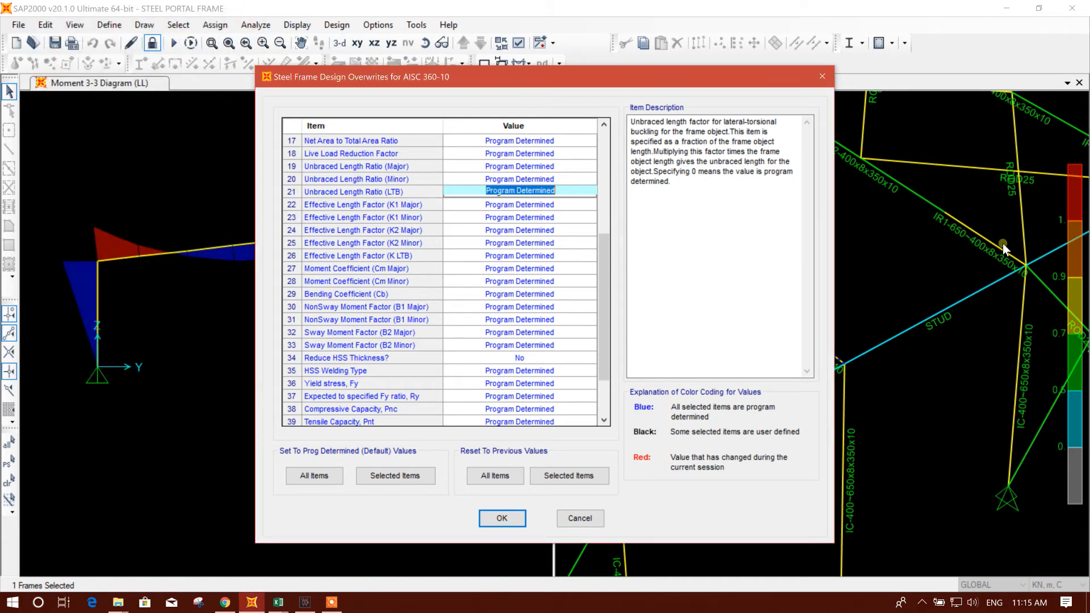
Set the selected rafter segment's Unbraced Length Ratio (LTB) to 0.54 and apply the overwrites.
{"action": "left_click_drag", "start_coordinate": [682, 77], "coordinate": [530, 63]}
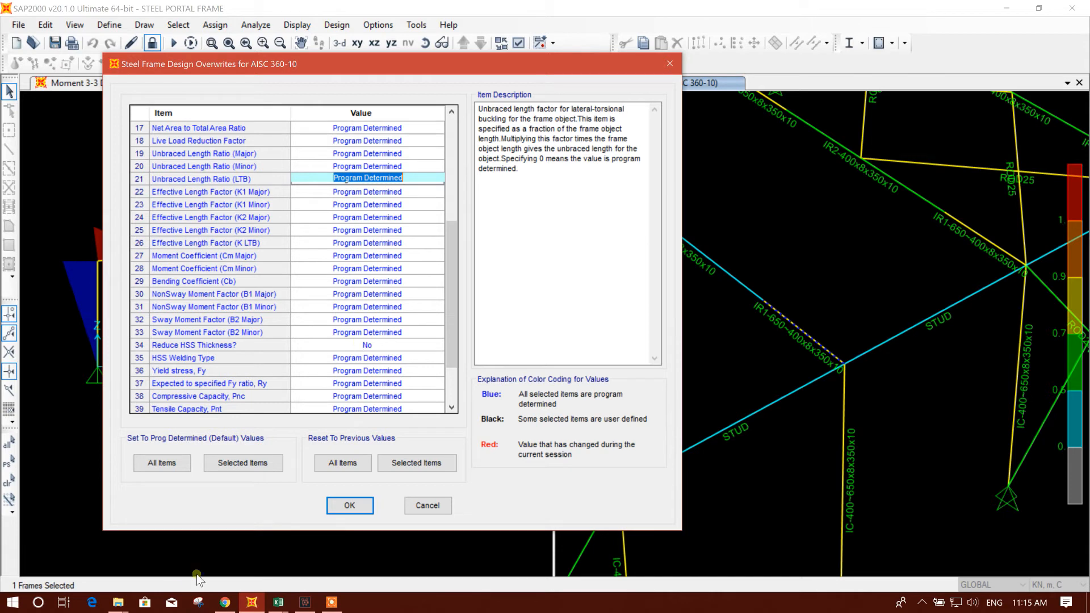
{"action": "type", "text": "0.54"}
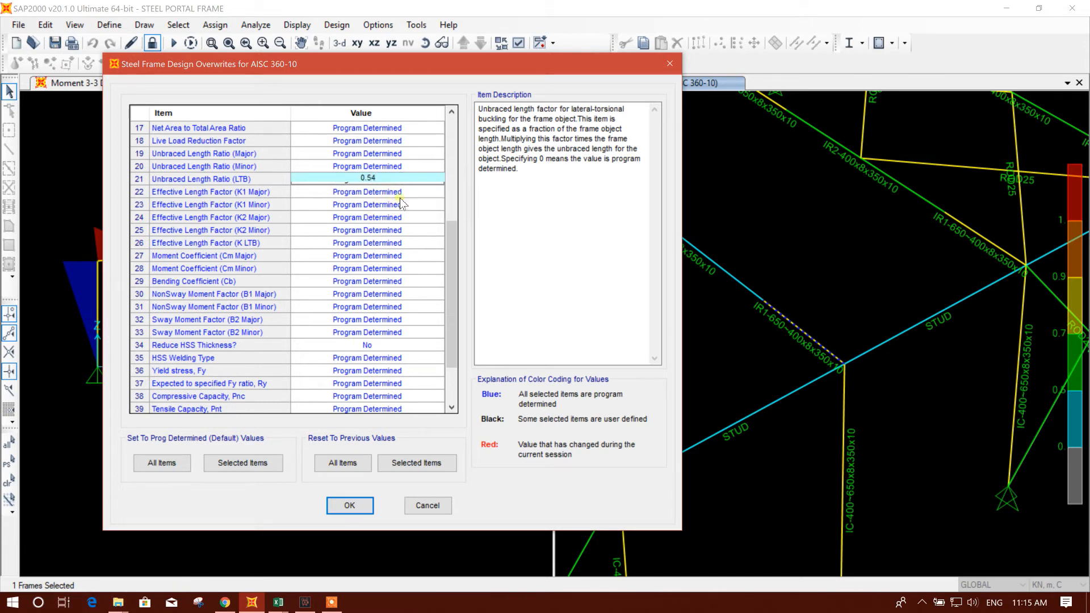
{"action": "left_click", "coordinate": [405, 192]}
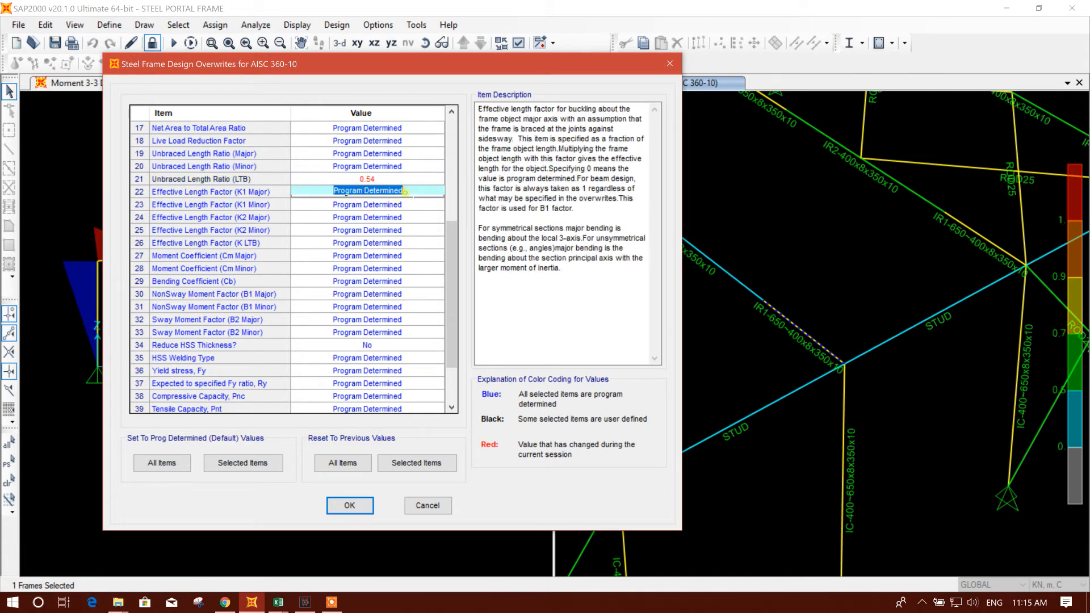
{"action": "type", "text": "0.54"}
{"action": "left_click", "coordinate": [349, 506]}
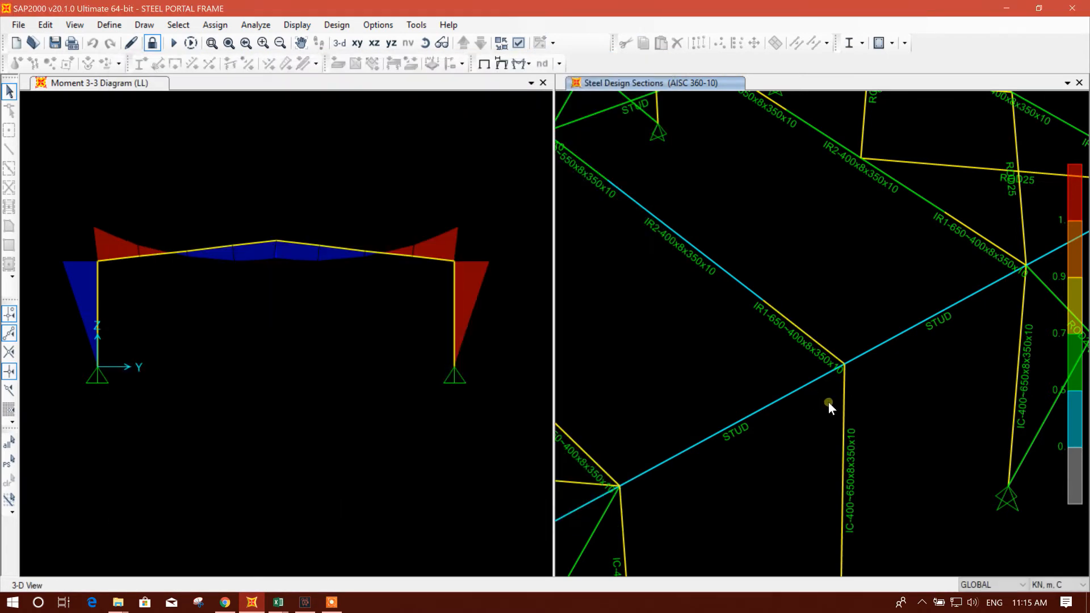
Display the steel P-M interaction ratios on the members in the 3-D design view.
{"action": "left_click", "coordinate": [861, 44]}
{"action": "left_click", "coordinate": [919, 224]}
{"action": "left_click", "coordinate": [441, 287]}
{"action": "left_click", "coordinate": [504, 366]}
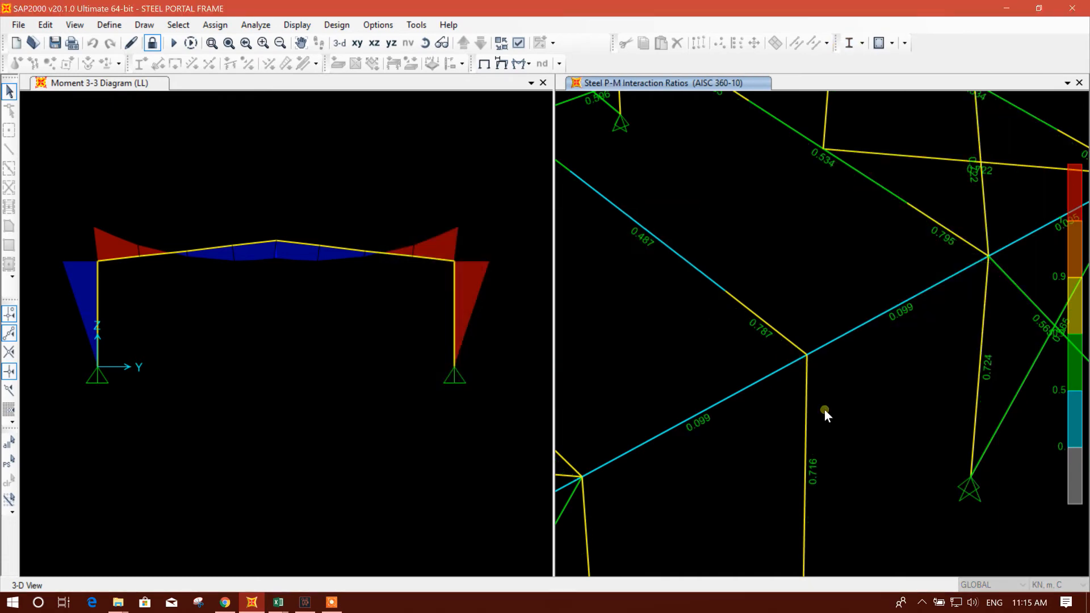
Examine the P-M ratio of the modified rafter end segment against those of the adjacent interior frames.
{"action": "middle_click_drag", "start_coordinate": [714, 382], "coordinate": [783, 424]}
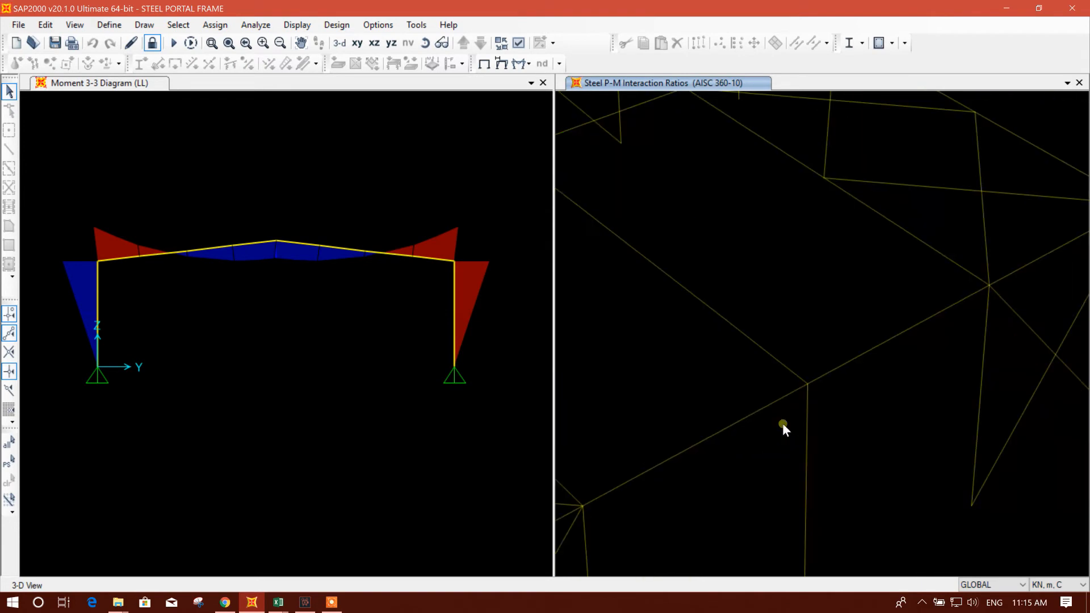
{"action": "left_click", "coordinate": [775, 359]}
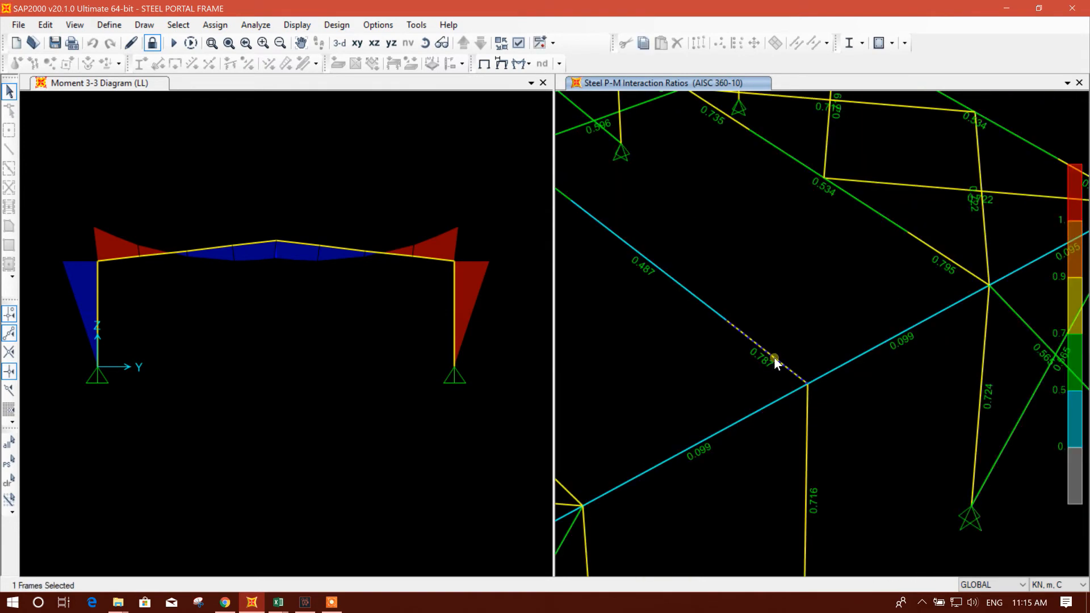
{"action": "left_click", "coordinate": [770, 355]}
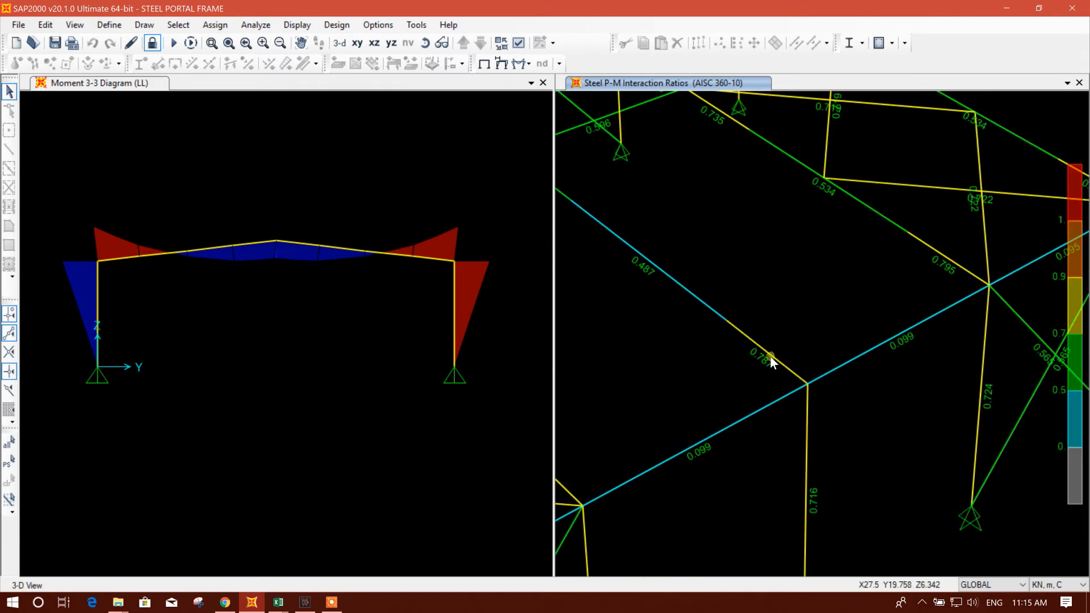
{"action": "middle_click_drag", "start_coordinate": [761, 359], "coordinate": [738, 389]}
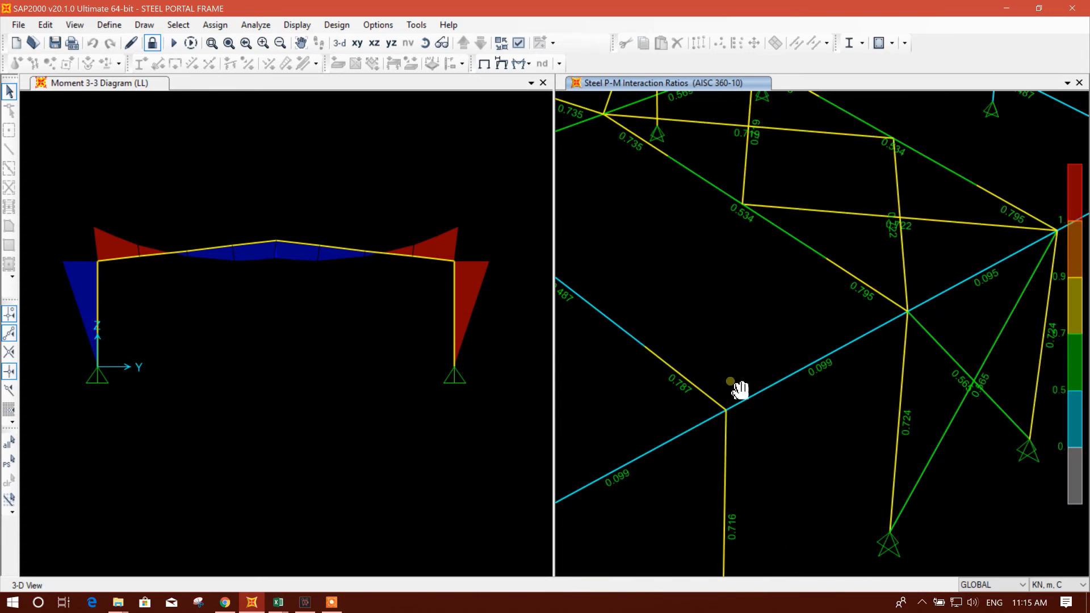
{"action": "middle_click_drag", "start_coordinate": [652, 385], "coordinate": [889, 337]}
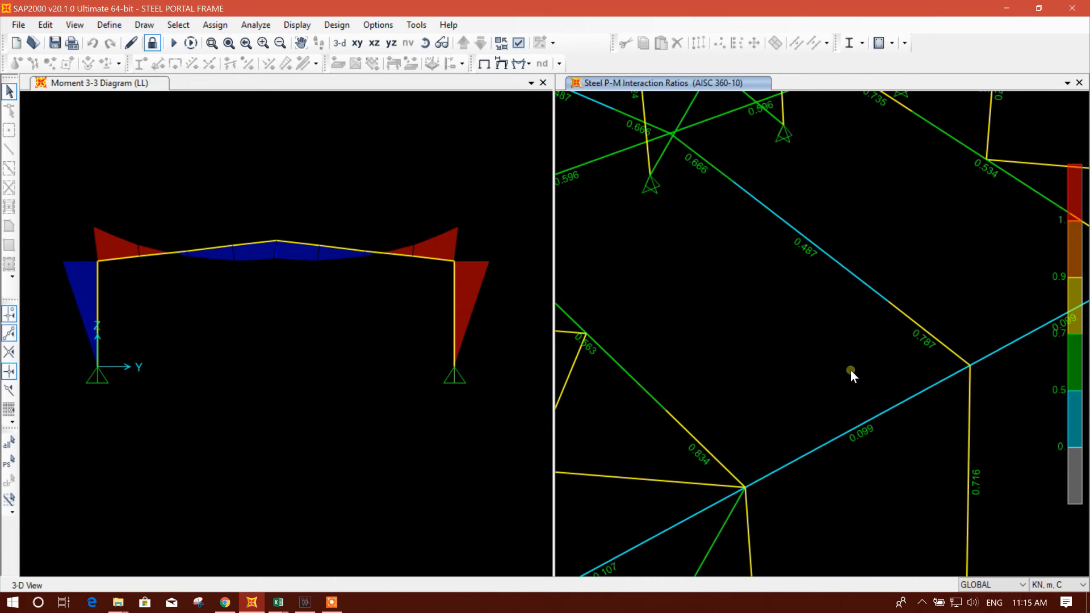
{"action": "middle_click_drag", "start_coordinate": [851, 370], "coordinate": [723, 424]}
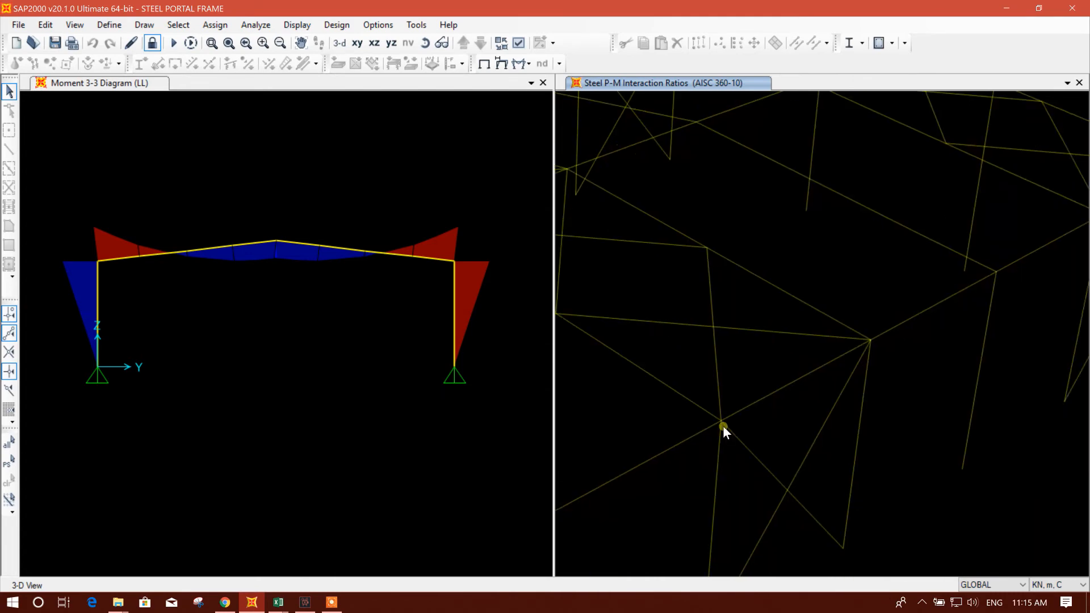
{"action": "middle_click_drag", "start_coordinate": [964, 263], "coordinate": [866, 366]}
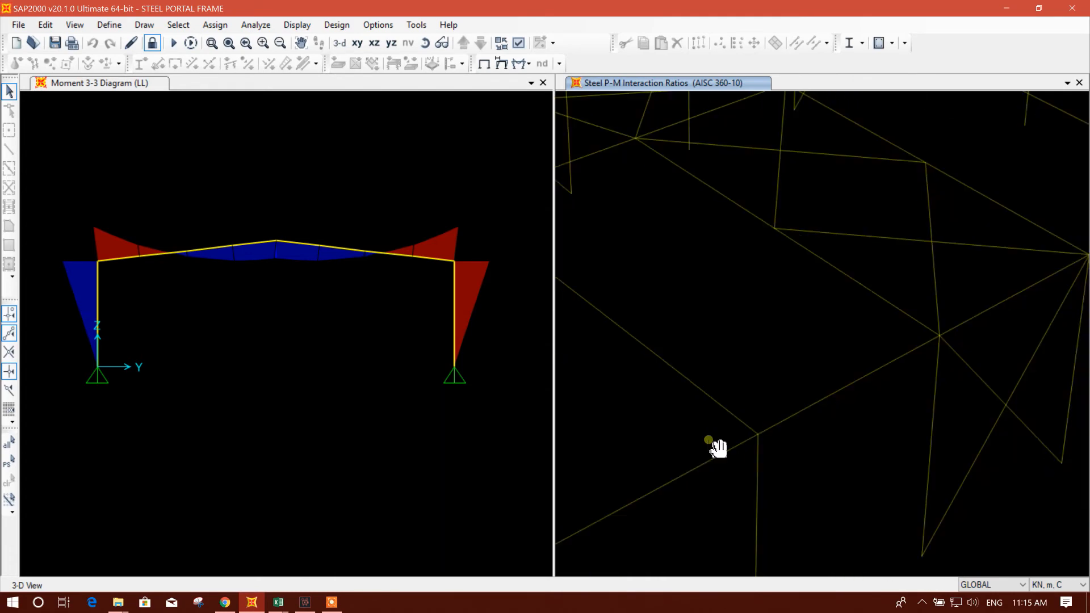
{"action": "middle_click_drag", "start_coordinate": [706, 443], "coordinate": [768, 403]}
{"action": "left_click", "coordinate": [765, 393]}
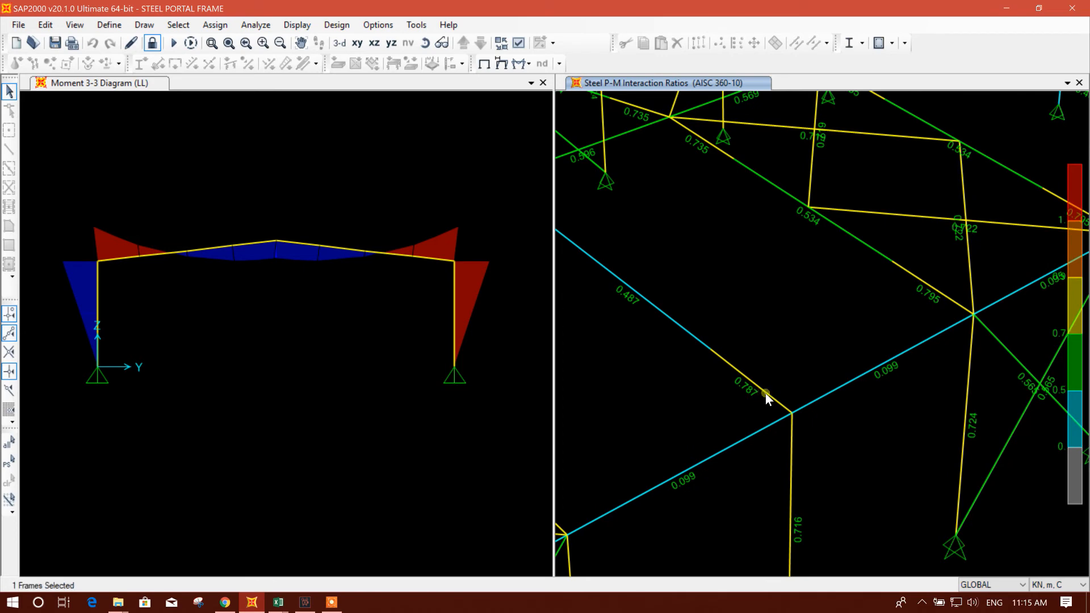
{"action": "left_click", "coordinate": [766, 393]}
Inspect the modified rafter segment again together with the neighbouring frame's corresponding end segment.
{"action": "middle_click_drag", "start_coordinate": [754, 395], "coordinate": [957, 279], "text": "shift"}
{"action": "left_click", "coordinate": [983, 235]}
{"action": "left_click", "coordinate": [986, 233]}
{"action": "middle_click_drag", "start_coordinate": [715, 428], "coordinate": [917, 368], "text": "shift"}
{"action": "left_click", "coordinate": [799, 382]}
{"action": "left_click", "coordinate": [800, 382]}
{"action": "mouse_move", "coordinate": [800, 382]}
{"action": "middle_mouse_down"}
{"action": "mouse_move", "coordinate": [808, 415]}
{"action": "mouse_move", "coordinate": [794, 391]}
{"action": "middle_mouse_up"}
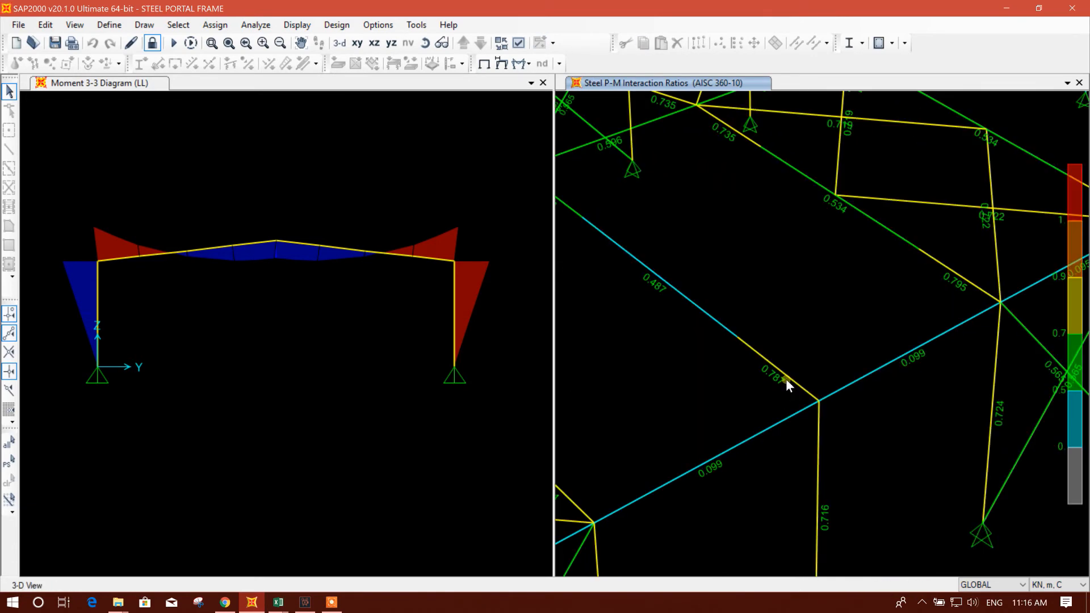
{"action": "middle_click_drag", "start_coordinate": [785, 379], "coordinate": [778, 356]}
{"action": "left_click", "coordinate": [773, 348]}
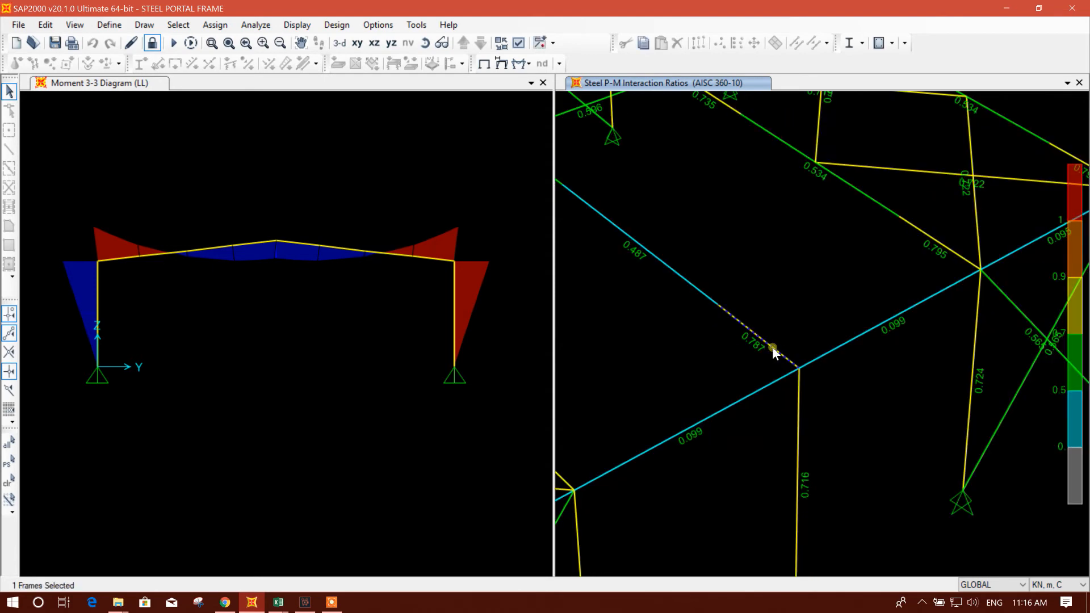
Examine the P-M ratios along the rest of this rafter and across the surrounding frames and bracing.
{"action": "middle_click_drag", "start_coordinate": [736, 312], "coordinate": [842, 312]}
{"action": "middle_click_drag", "start_coordinate": [738, 293], "coordinate": [846, 362]}
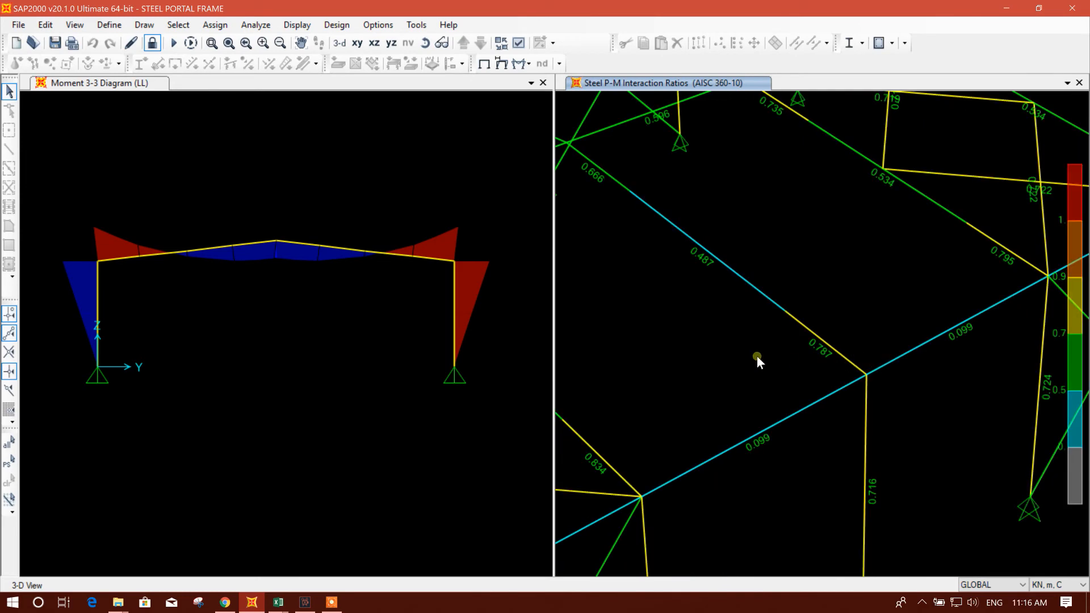
{"action": "middle_click_drag", "start_coordinate": [830, 346], "coordinate": [858, 381]}
{"action": "middle_click_drag", "start_coordinate": [723, 323], "coordinate": [788, 327]}
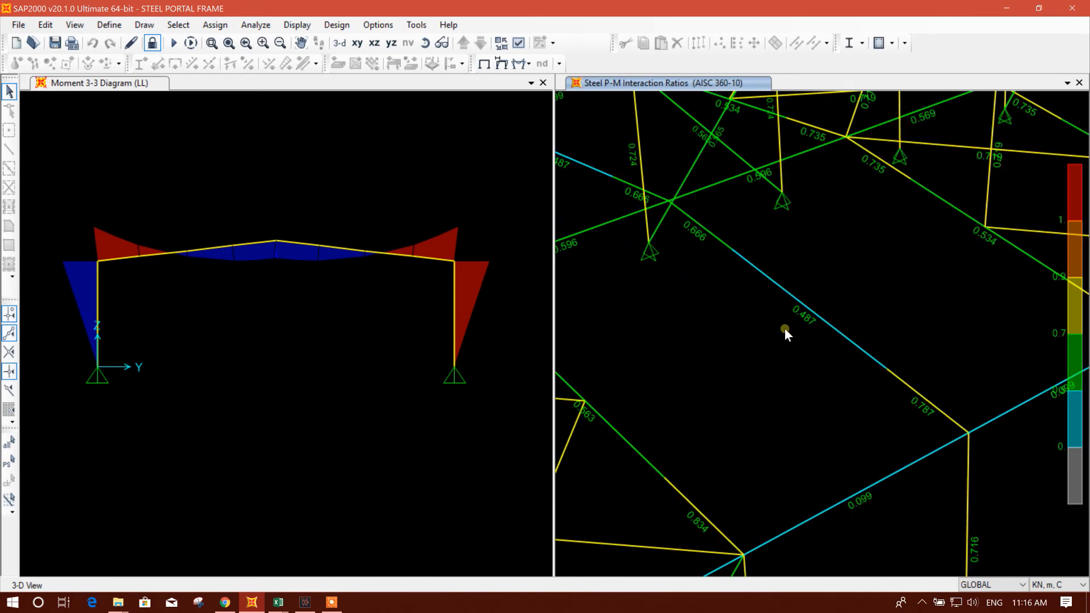
{"action": "scroll", "coordinate": [785, 328], "scroll_direction": "down", "scroll_amount": 2}
{"action": "middle_click_drag", "start_coordinate": [793, 411], "coordinate": [875, 372]}
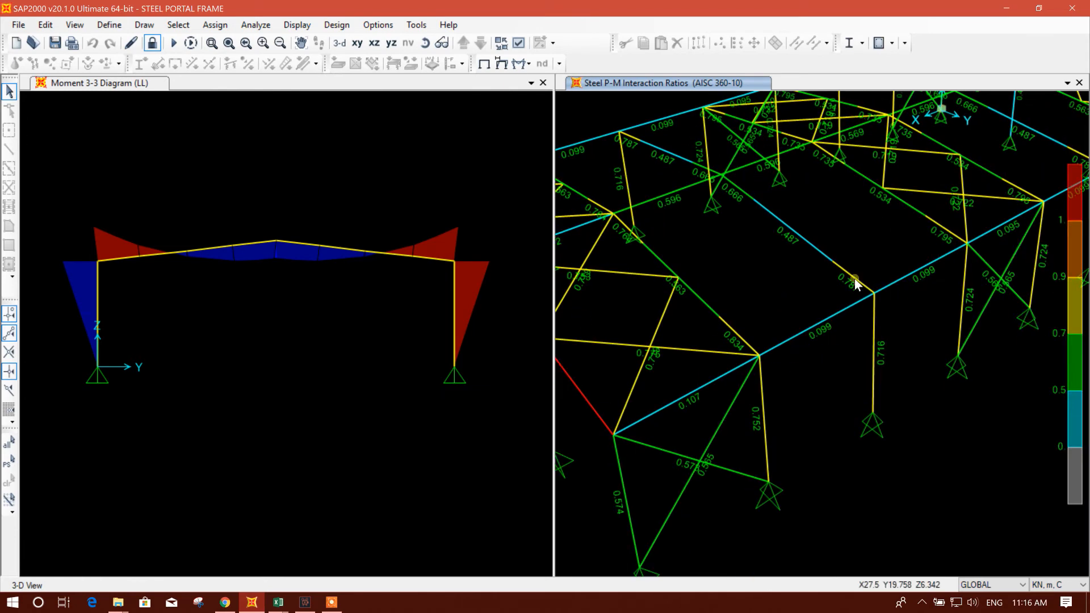
Examine the P-M ratios of the gable end frame's rafters against those of the first interior frames.
{"action": "middle_click_drag", "start_coordinate": [731, 284], "coordinate": [845, 330]}
{"action": "middle_click_drag", "start_coordinate": [686, 308], "coordinate": [738, 281]}
{"action": "middle_click_drag", "start_coordinate": [890, 323], "coordinate": [846, 315]}
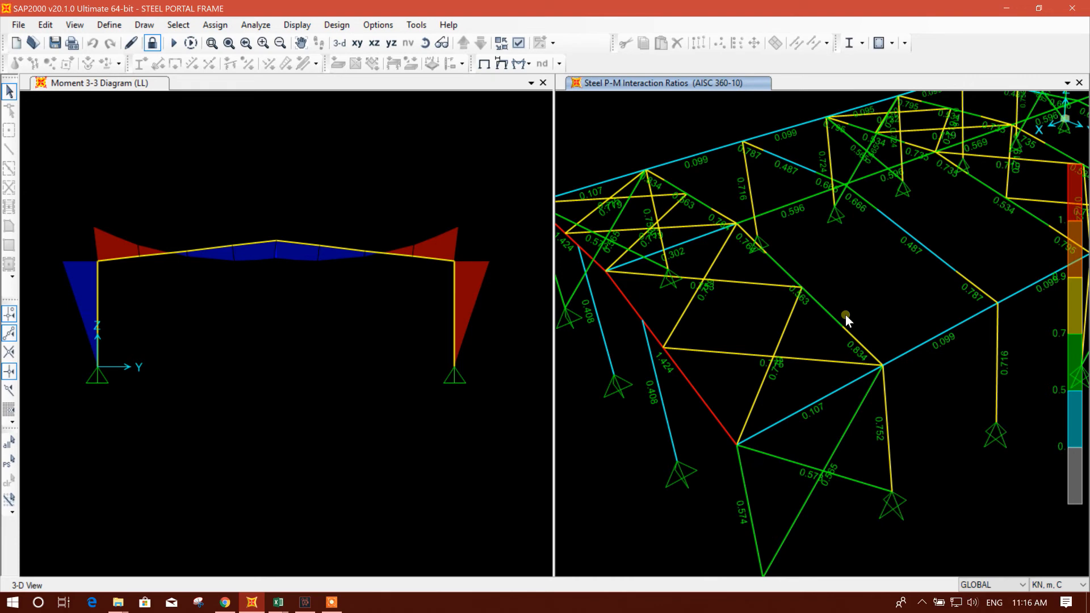
{"action": "middle_click_drag", "start_coordinate": [819, 284], "coordinate": [846, 317]}
{"action": "middle_click_drag", "start_coordinate": [765, 333], "coordinate": [803, 343]}
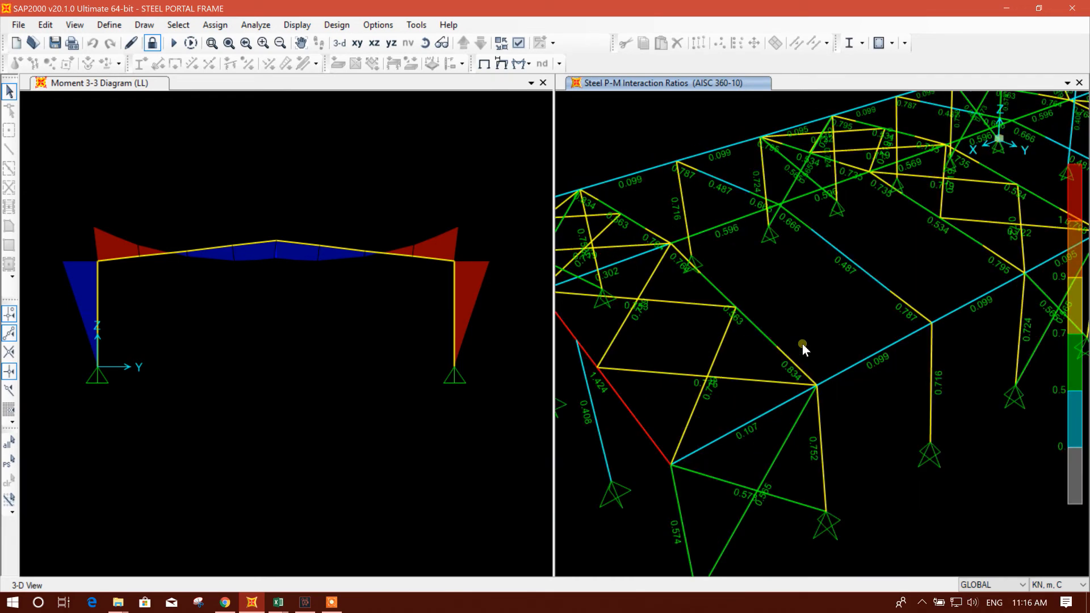
{"action": "middle_click_drag", "start_coordinate": [710, 326], "coordinate": [791, 315]}
{"action": "left_click", "coordinate": [704, 390]}
{"action": "middle_click_drag", "start_coordinate": [659, 315], "coordinate": [709, 356]}
{"action": "left_click", "coordinate": [658, 305]}
{"action": "middle_click_drag", "start_coordinate": [657, 306], "coordinate": [829, 320]}
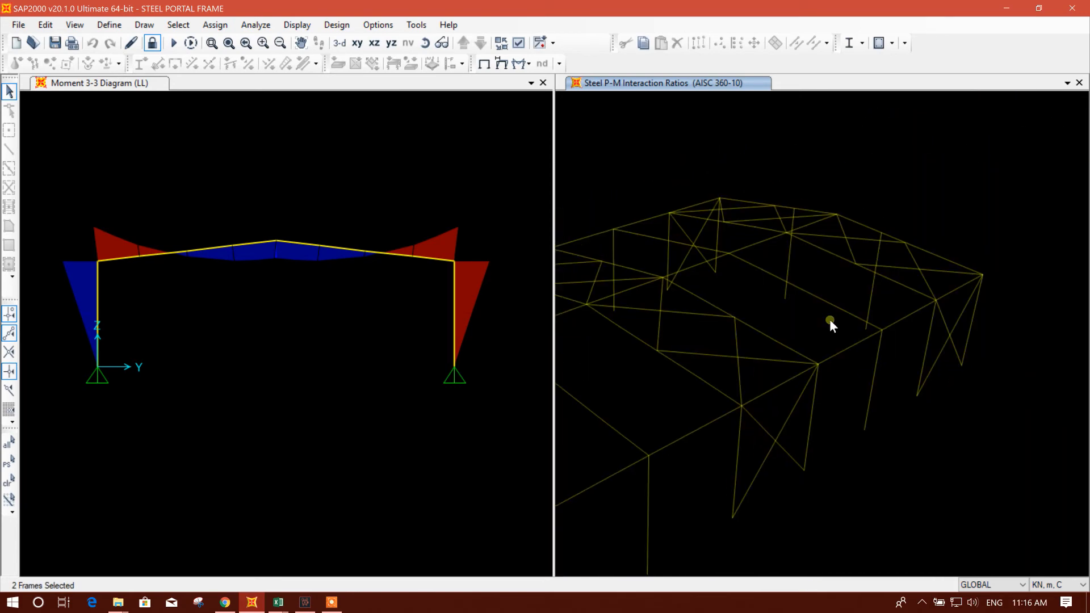
{"action": "left_click", "coordinate": [944, 260]}
{"action": "left_click", "coordinate": [812, 212]}
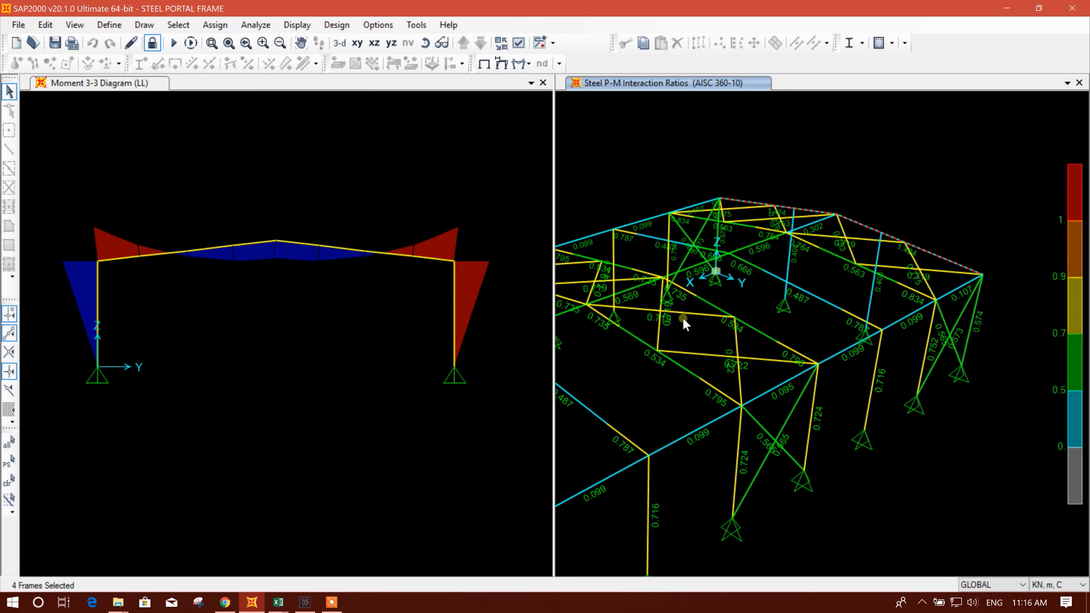
{"action": "scroll", "coordinate": [875, 275], "scroll_direction": "up", "scroll_amount": 3}
{"action": "scroll", "coordinate": [833, 347], "scroll_direction": "up", "scroll_amount": 1}
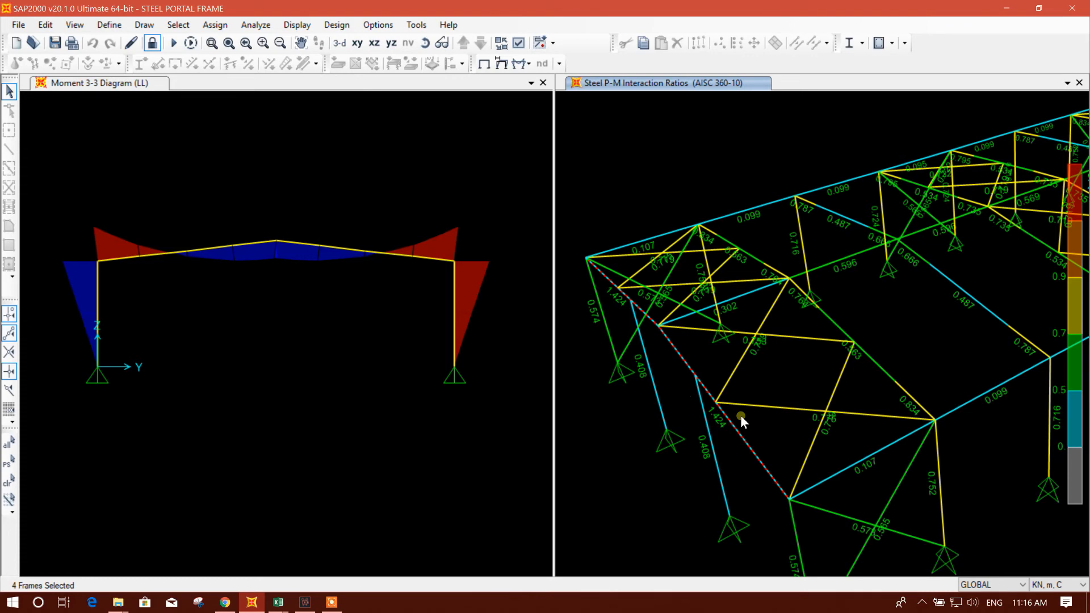
{"action": "left_click", "coordinate": [699, 378]}
{"action": "left_click", "coordinate": [699, 378]}
{"action": "left_click", "coordinate": [741, 443]}
{"action": "left_click", "coordinate": [721, 417]}
{"action": "middle_click_drag", "start_coordinate": [721, 417], "coordinate": [778, 426]}
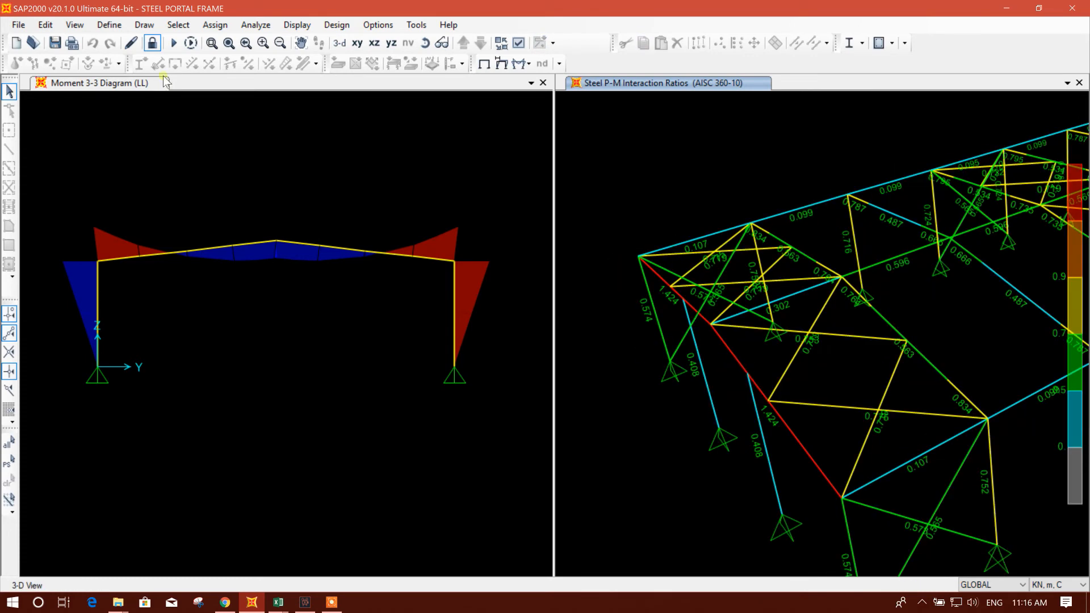
Unlock the model, accepting deletion of the analysis results, and clear the stray frame selection.
{"action": "left_click", "coordinate": [152, 43]}
{"action": "left_click", "coordinate": [565, 355]}
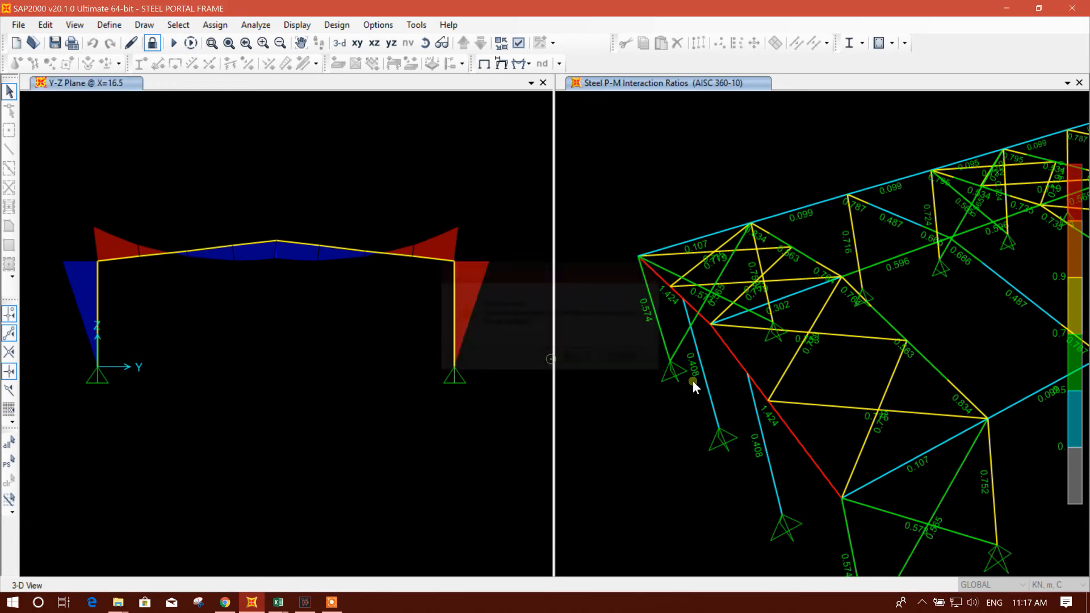
{"action": "left_click", "coordinate": [795, 433]}
{"action": "left_click", "coordinate": [662, 274]}
{"action": "left_click", "coordinate": [646, 282]}
{"action": "key", "text": "ctrl+q"}
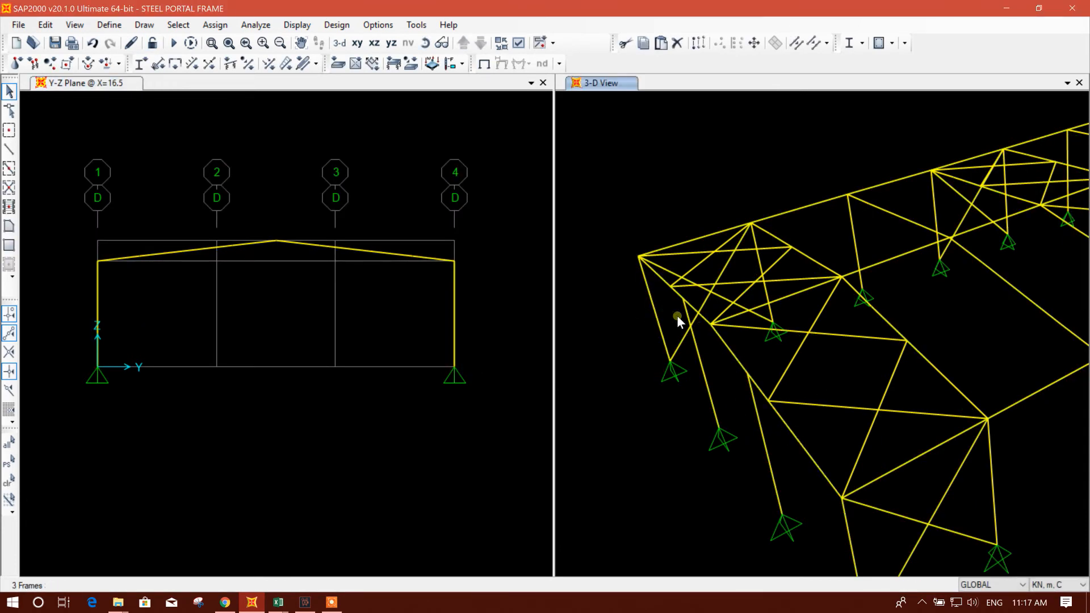
Divide the four rafters of the two gable end frames into 2 frames each with a last/first length ratio of 1.
{"action": "left_click", "coordinate": [662, 280]}
{"action": "left_click", "coordinate": [777, 410]}
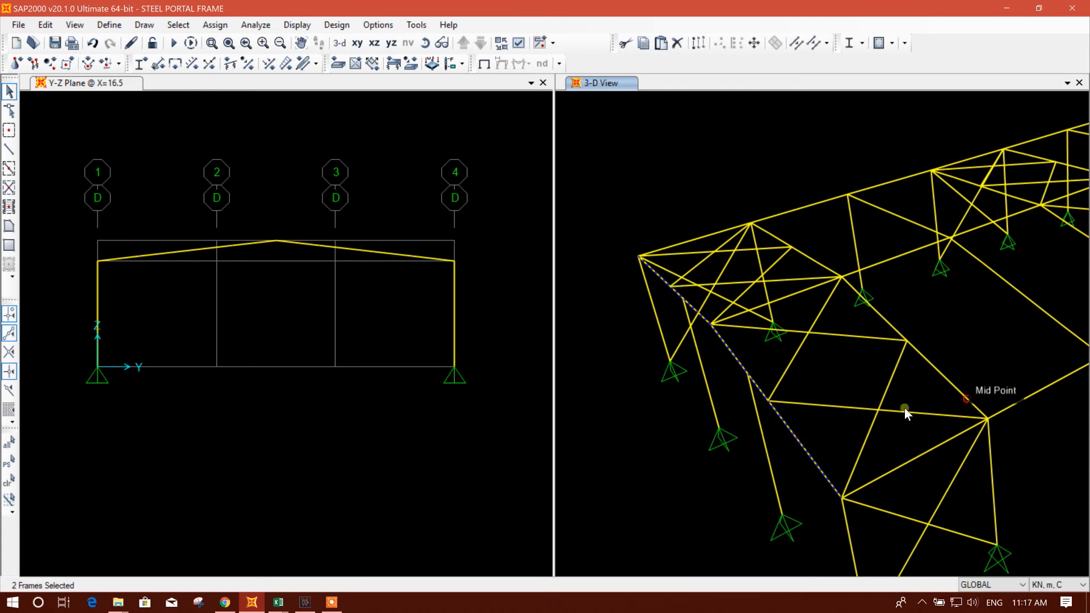
{"action": "left_click", "coordinate": [749, 423]}
{"action": "scroll", "coordinate": [703, 461], "scroll_direction": "down", "scroll_amount": 3}
{"action": "mouse_move", "coordinate": [923, 216]}
{"action": "middle_mouse_down"}
{"action": "mouse_move", "coordinate": [981, 253]}
{"action": "mouse_move", "coordinate": [931, 261]}
{"action": "middle_mouse_up"}
{"action": "left_click", "coordinate": [931, 263]}
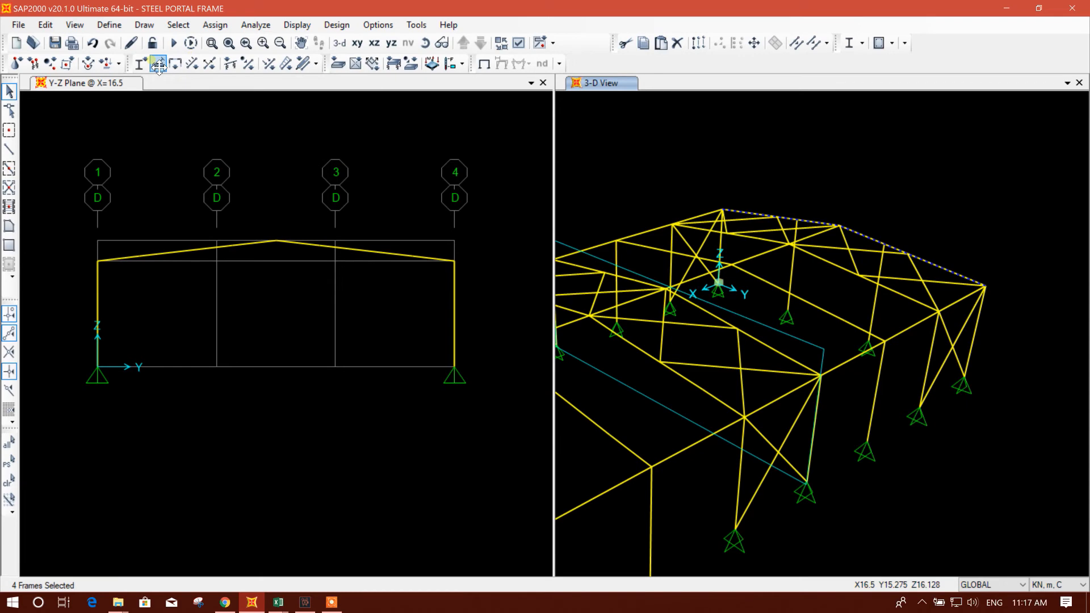
{"action": "left_click", "coordinate": [814, 42]}
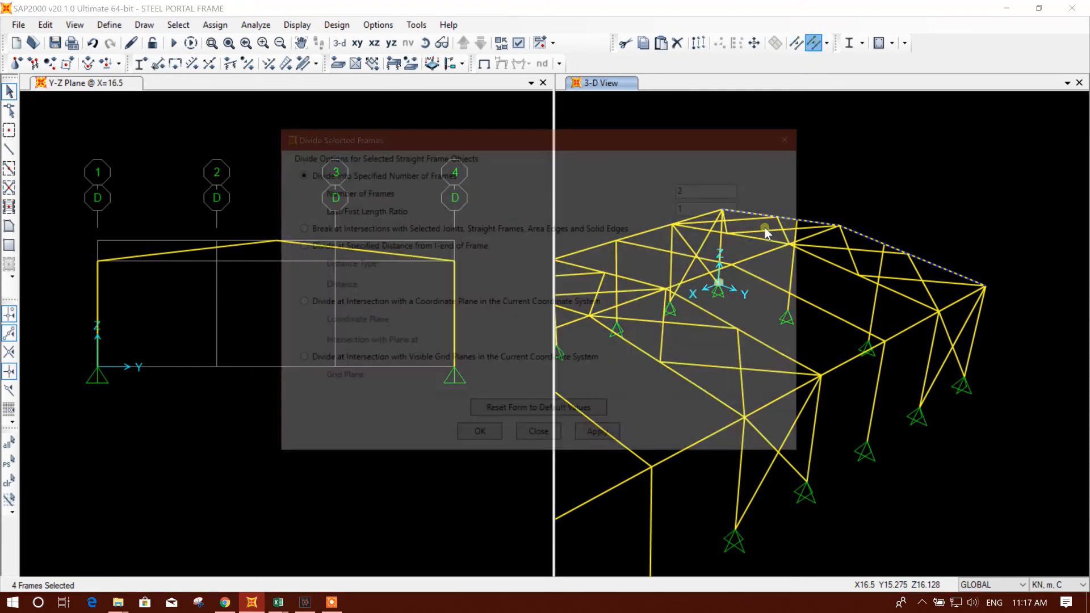
{"action": "left_click", "coordinate": [376, 250]}
{"action": "left_click", "coordinate": [372, 175]}
{"action": "left_click", "coordinate": [711, 191]}
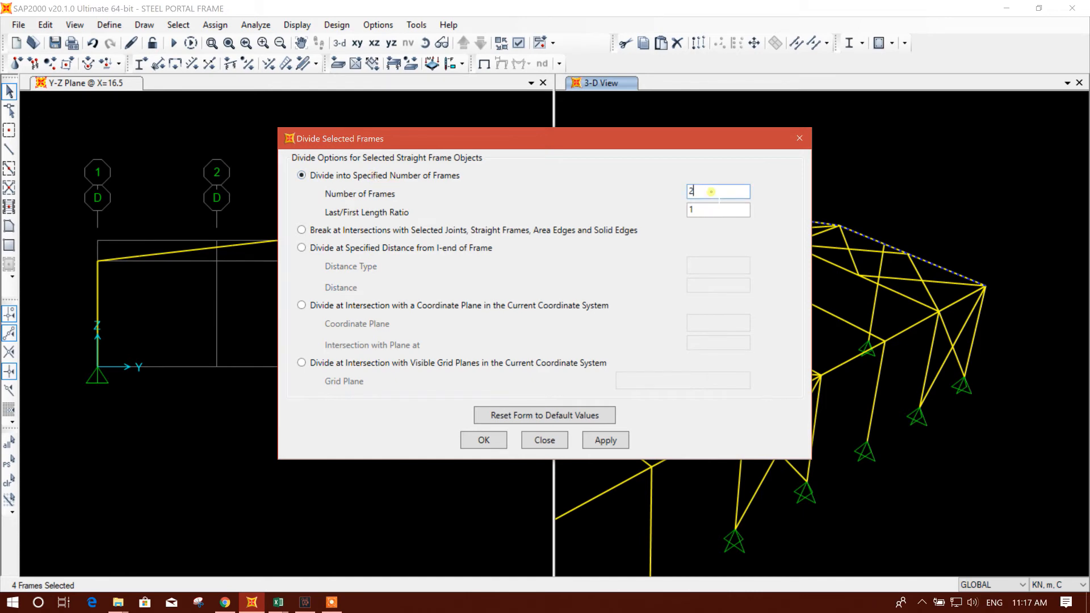
{"action": "left_click_drag", "start_coordinate": [700, 136], "coordinate": [486, 117]}
{"action": "left_click", "coordinate": [392, 421]}
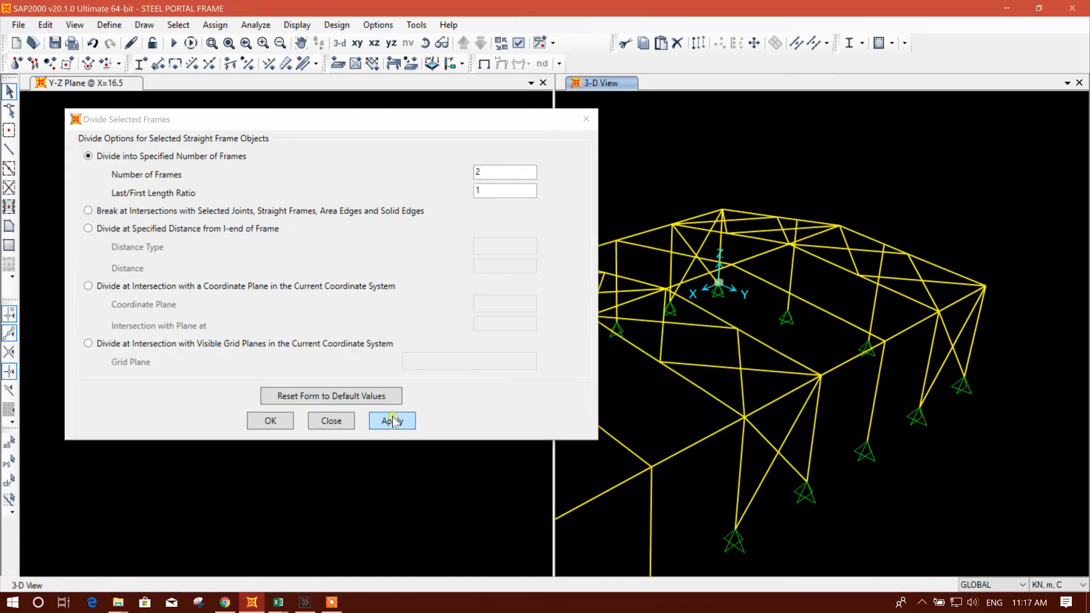
{"action": "left_click", "coordinate": [331, 421]}
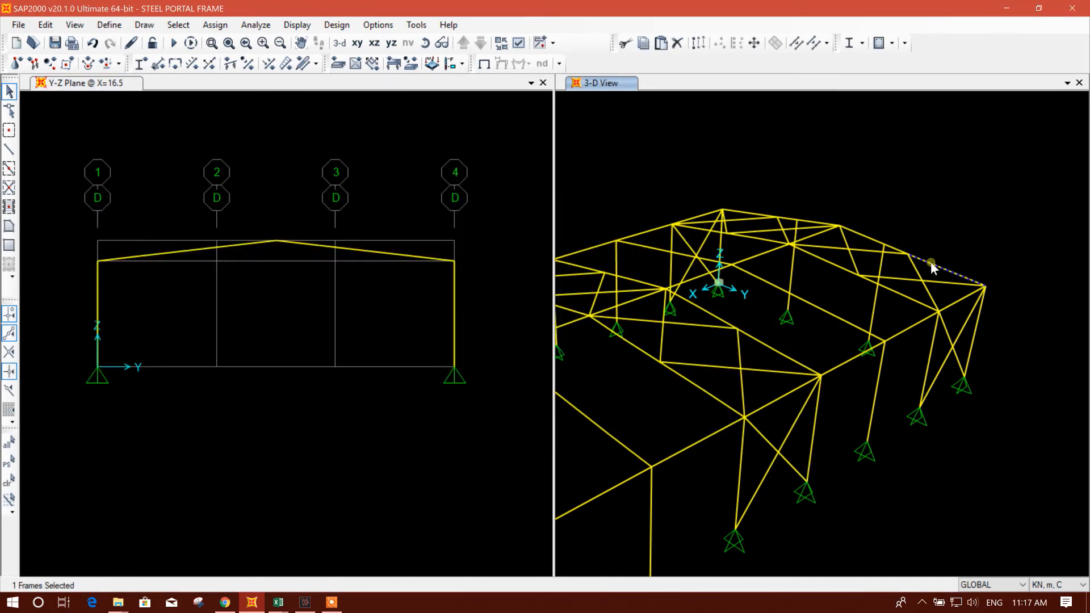
Run the analysis for the divided rafters and start the steel design check in the 3-D view.
{"action": "scroll", "coordinate": [956, 260], "scroll_direction": "up", "scroll_amount": 3}
{"action": "middle_click_drag", "start_coordinate": [857, 390], "coordinate": [810, 387]}
{"action": "middle_click_drag", "start_coordinate": [718, 301], "coordinate": [709, 274]}
{"action": "left_click", "coordinate": [173, 43]}
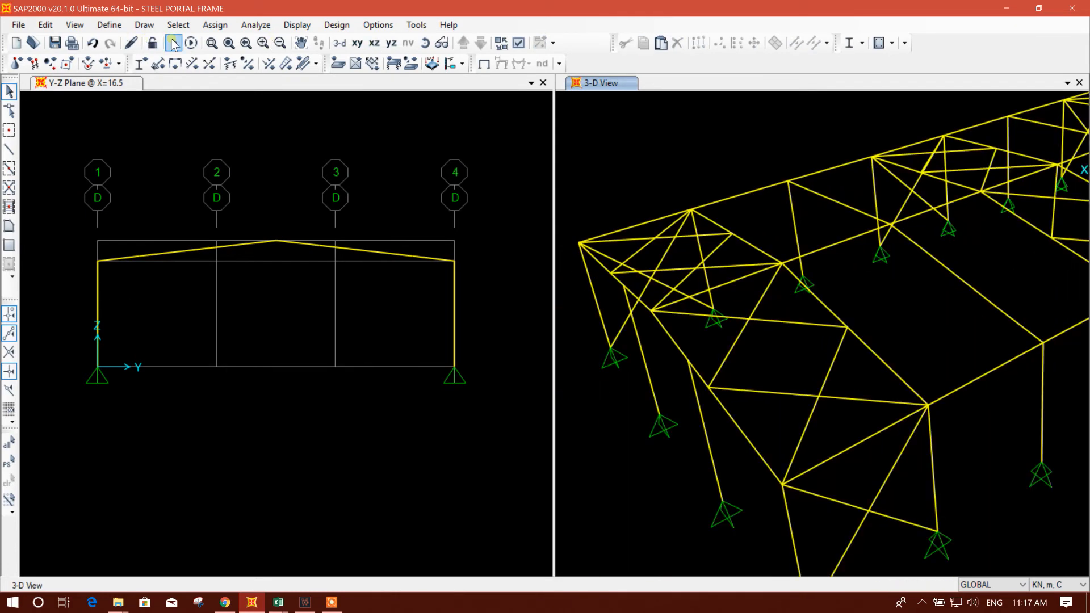
{"action": "left_click", "coordinate": [710, 384]}
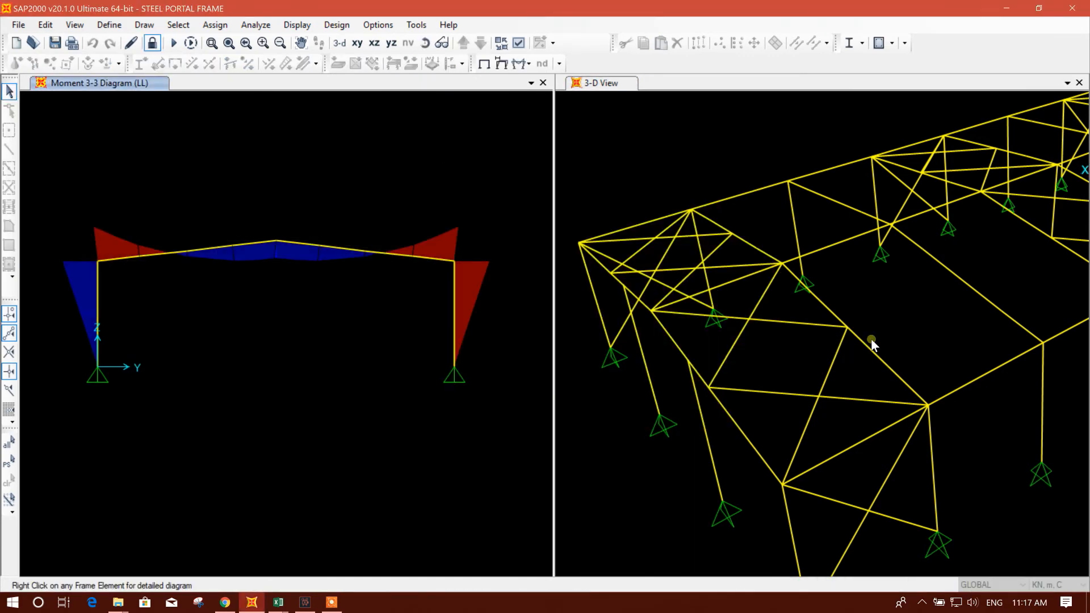
{"action": "middle_click_drag", "start_coordinate": [929, 332], "coordinate": [774, 263]}
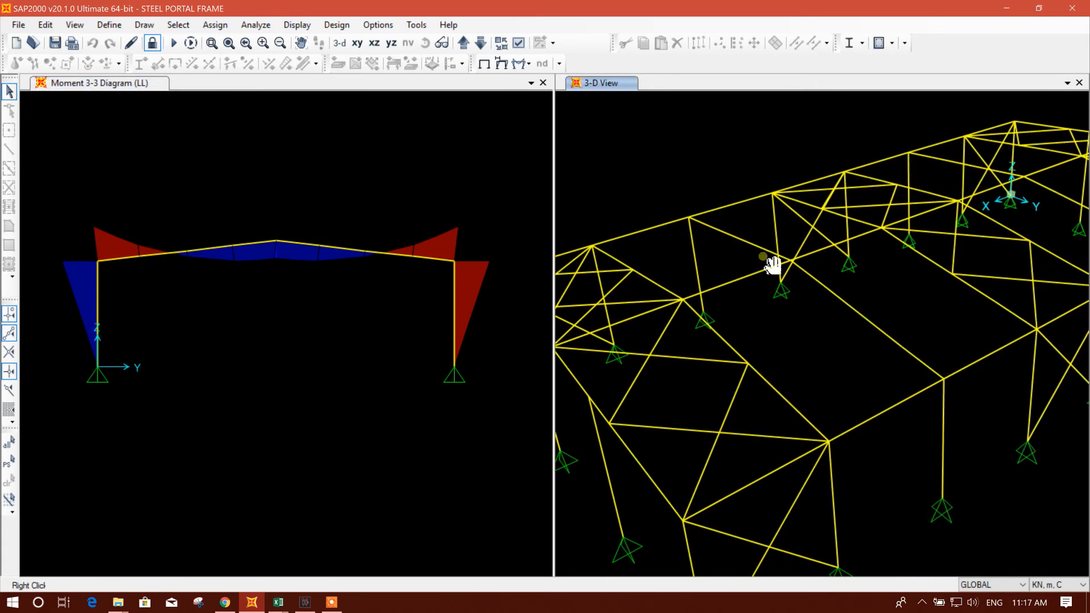
{"action": "left_click", "coordinate": [848, 44]}
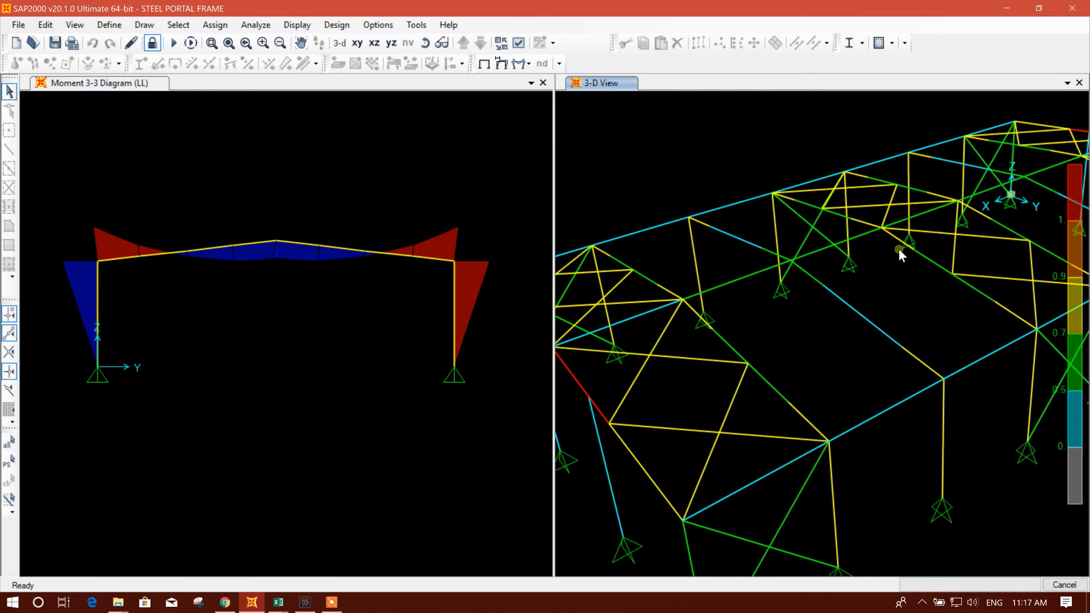
Select the eight rafter segments of the two gable end frames and unlock the model, accepting deletion of the analysis results.
{"action": "middle_click_drag", "start_coordinate": [658, 374], "coordinate": [796, 363]}
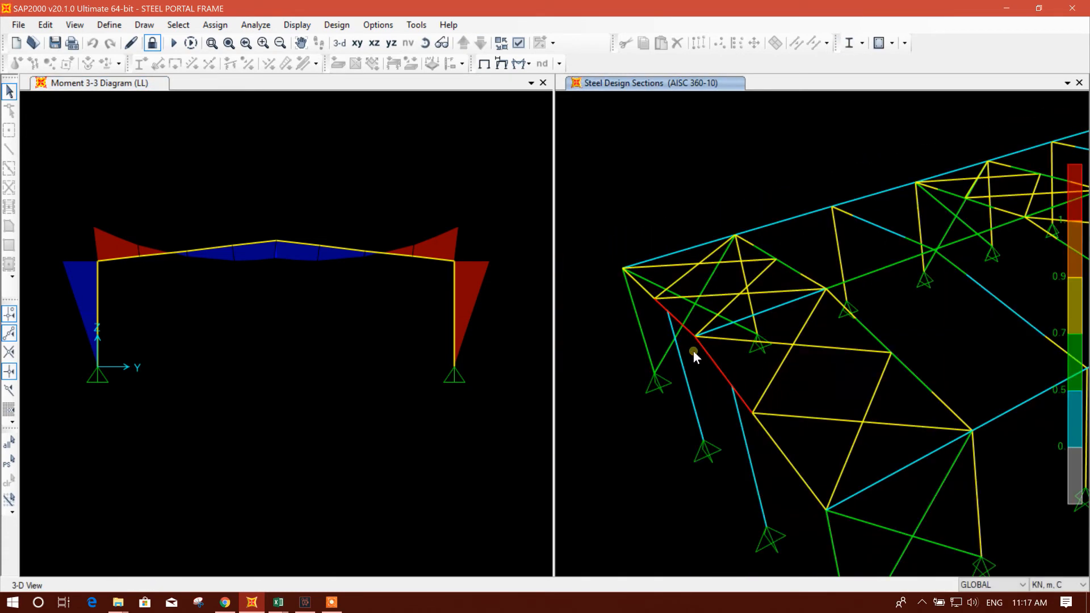
{"action": "middle_click_drag", "start_coordinate": [891, 365], "coordinate": [905, 272]}
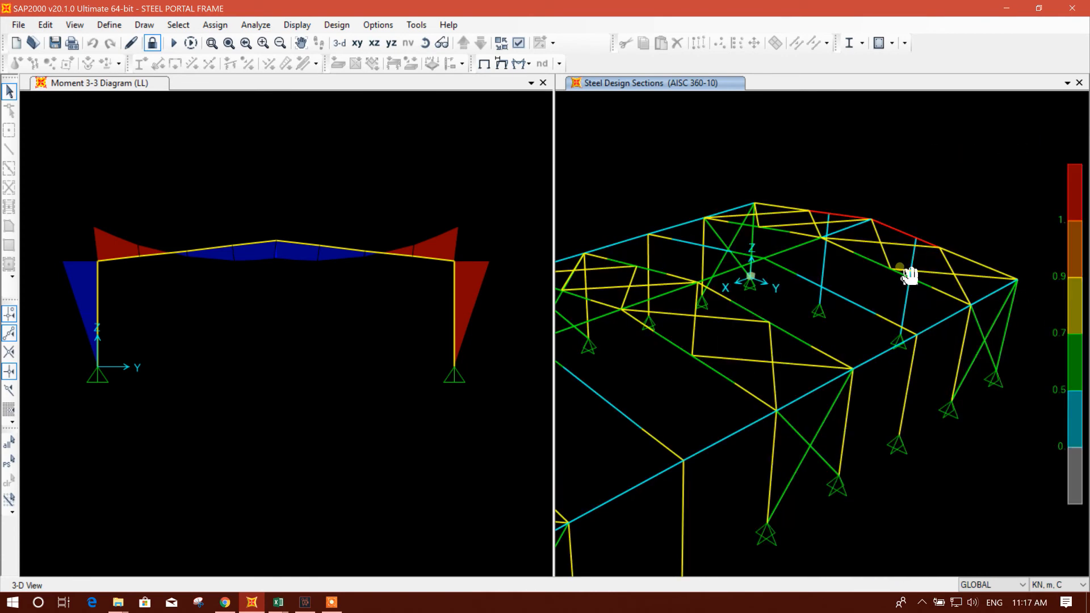
{"action": "left_click", "coordinate": [908, 234]}
{"action": "left_click", "coordinate": [849, 216]}
{"action": "left_click", "coordinate": [957, 254]}
{"action": "left_click", "coordinate": [790, 205]}
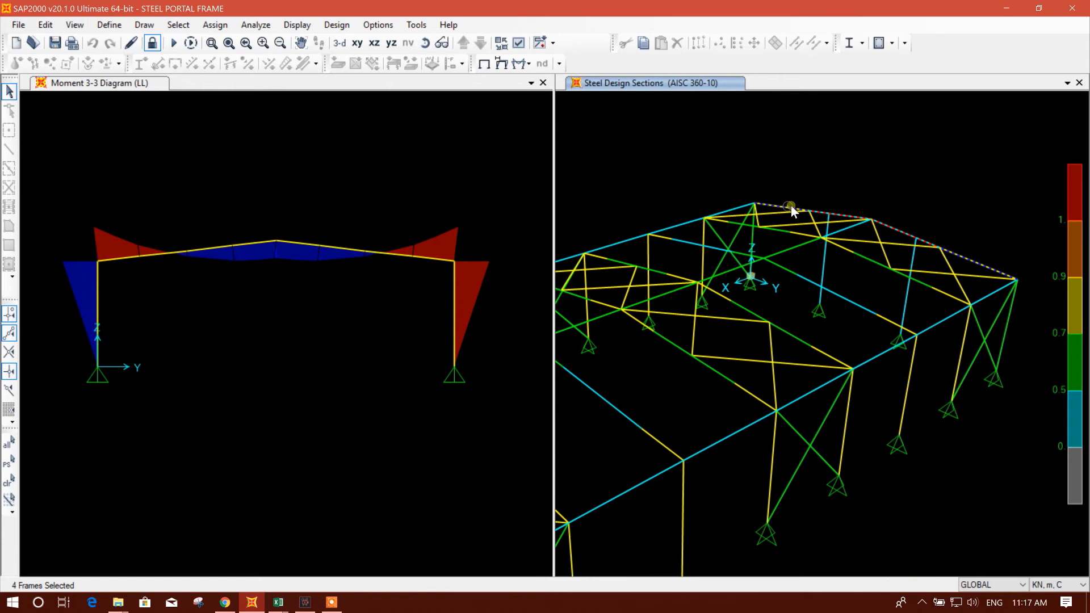
{"action": "middle_click_drag", "start_coordinate": [693, 410], "coordinate": [996, 303]}
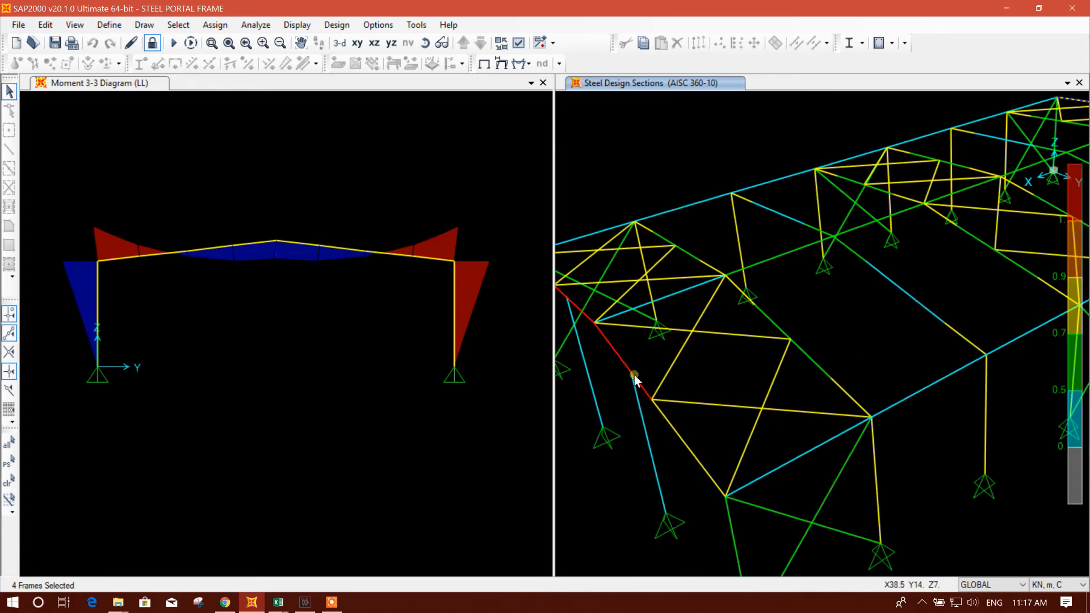
{"action": "middle_click_drag", "start_coordinate": [625, 359], "coordinate": [677, 324]}
{"action": "left_click", "coordinate": [677, 324]}
{"action": "left_click", "coordinate": [660, 308]}
{"action": "left_click", "coordinate": [630, 278]}
{"action": "left_click", "coordinate": [764, 444]}
{"action": "left_click", "coordinate": [152, 43]}
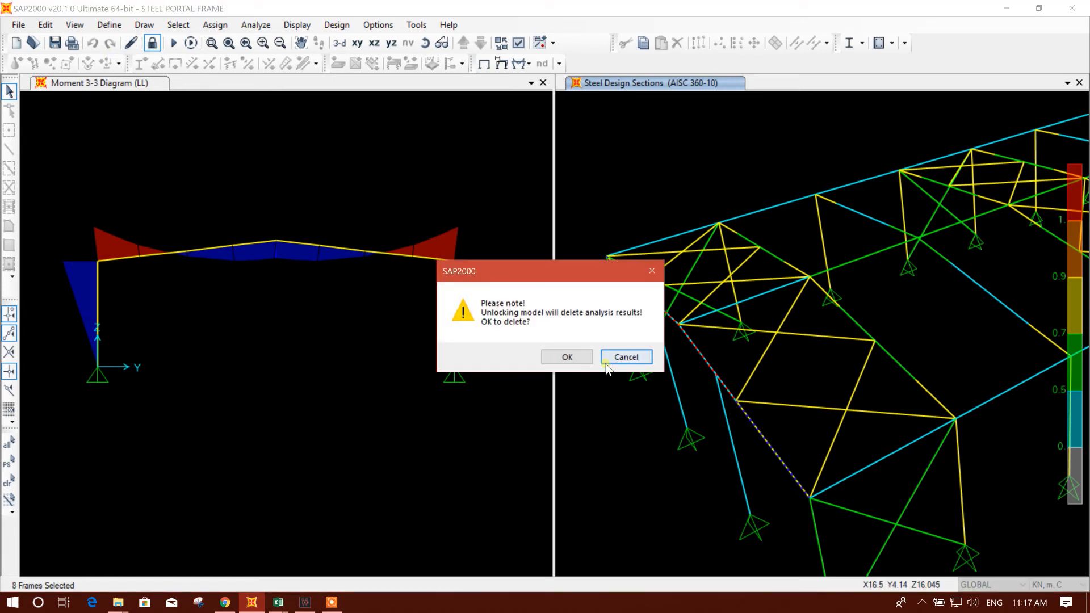
{"action": "left_click", "coordinate": [541, 349]}
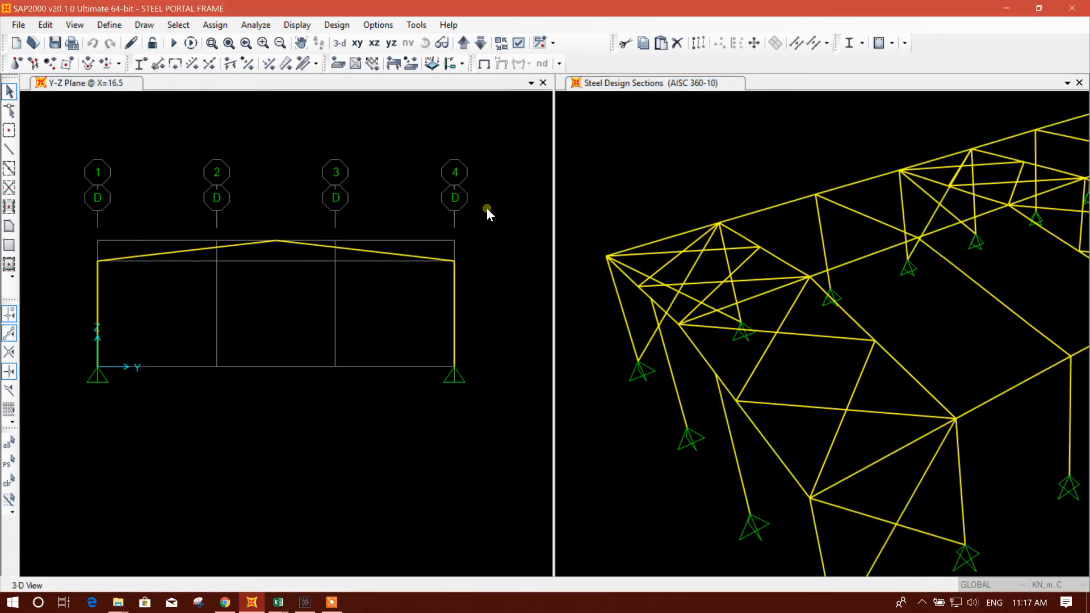
Modify frame section ER-250x5x250x6 by setting its outside height to 0.3 m and renaming it ER-300x5x250x6.
{"action": "left_click", "coordinate": [102, 25]}
{"action": "mouse_move", "coordinate": [182, 64]}
{"action": "left_click", "coordinate": [297, 65]}
{"action": "left_click_drag", "start_coordinate": [520, 243], "coordinate": [515, 298]}
{"action": "scroll", "coordinate": [426, 306], "scroll_direction": "up", "scroll_amount": 2}
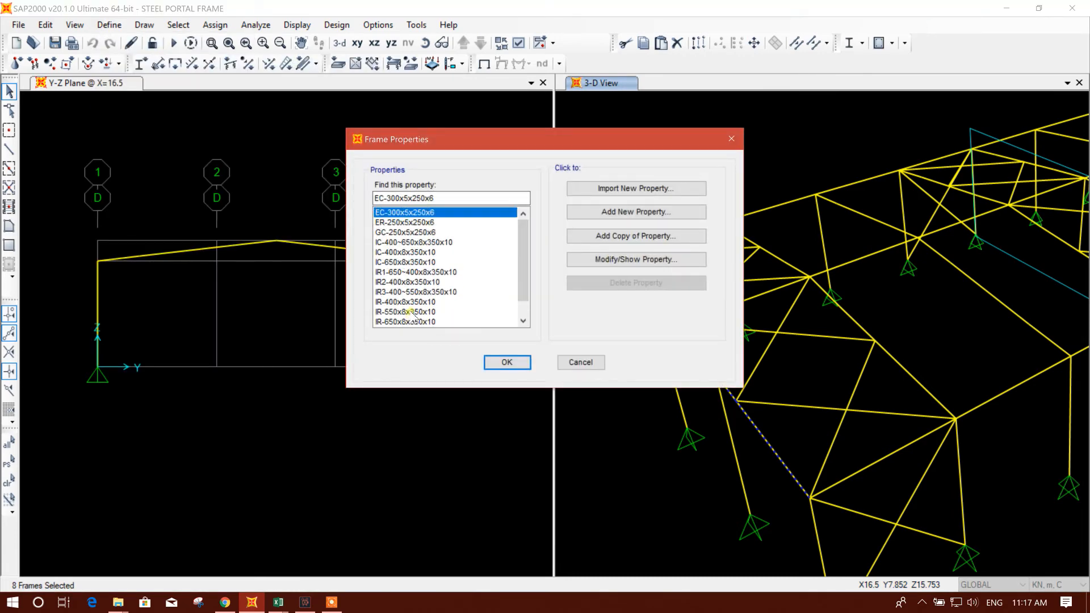
{"action": "left_click", "coordinate": [405, 223]}
{"action": "left_click", "coordinate": [615, 259]}
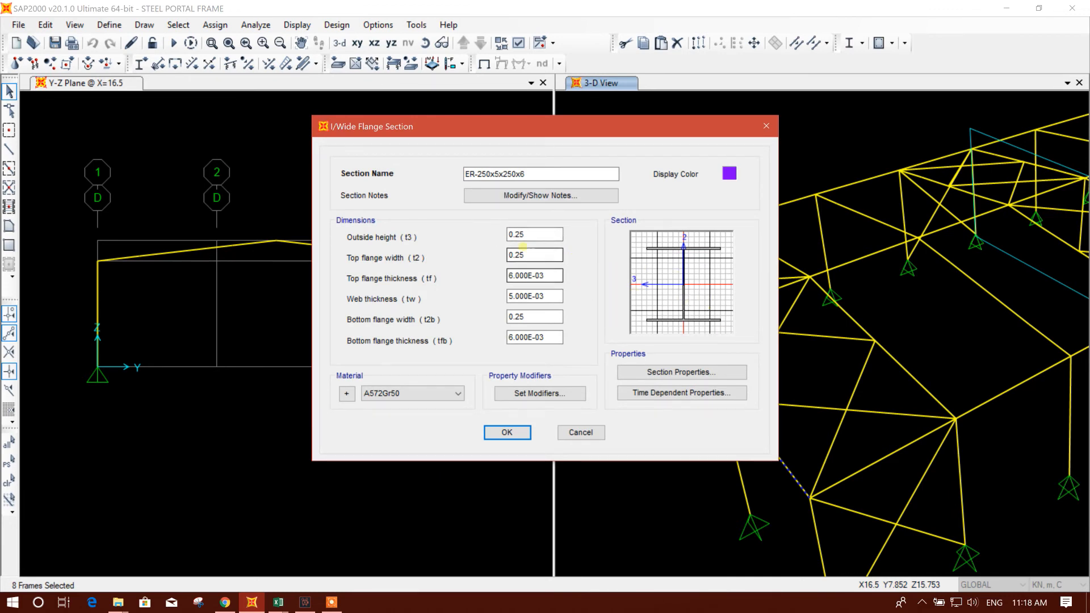
{"action": "left_click", "coordinate": [493, 174]}
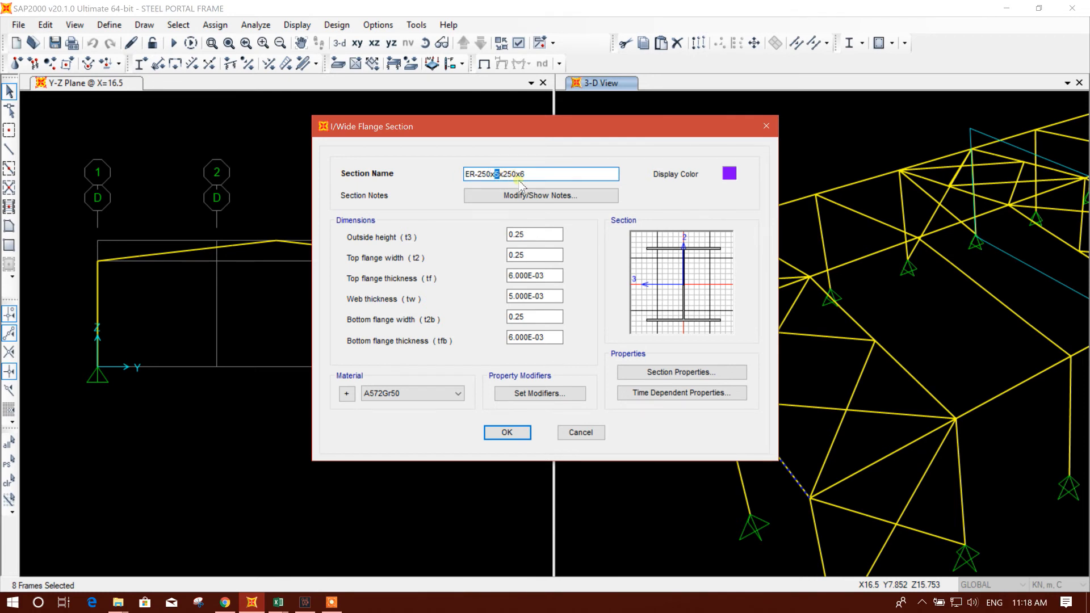
{"action": "left_click", "coordinate": [532, 235]}
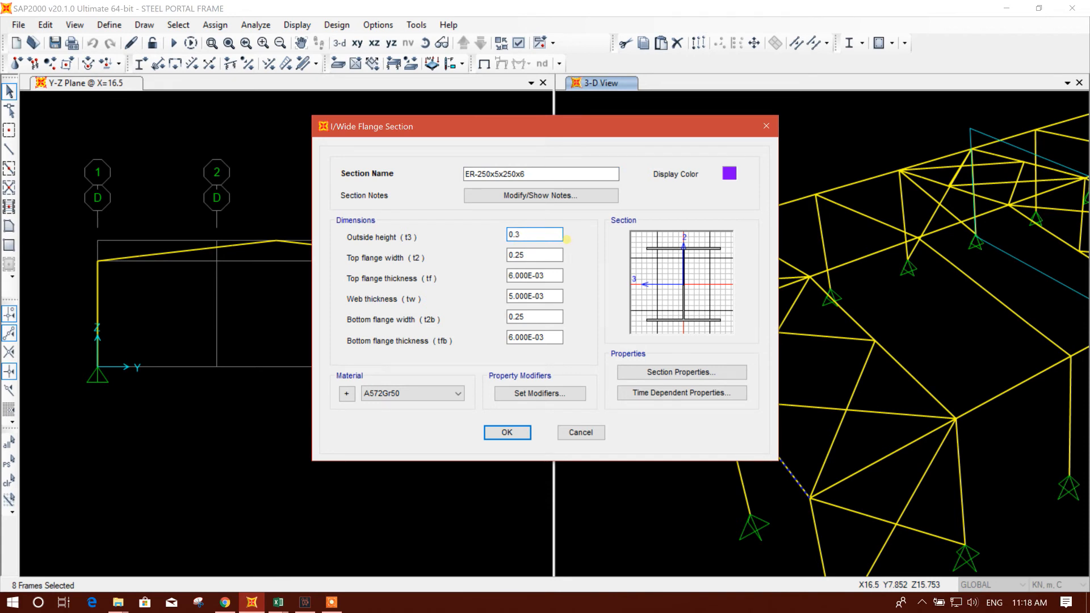
{"action": "left_click", "coordinate": [483, 174]}
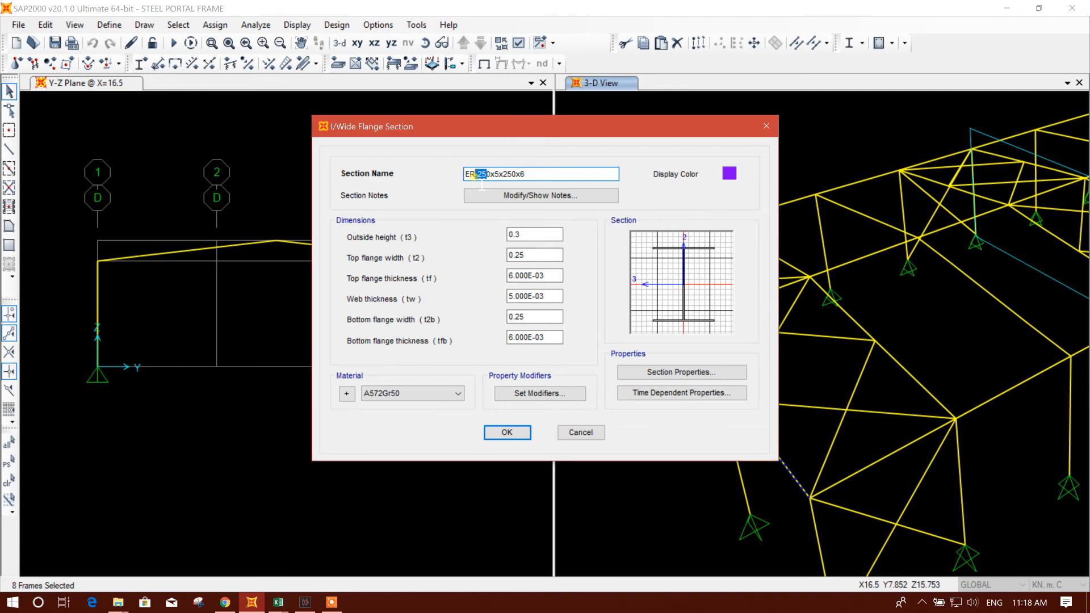
{"action": "type", "text": "30"}
{"action": "left_click", "coordinate": [501, 435]}
{"action": "left_click", "coordinate": [507, 363]}
Rerun the analysis of all load cases with the deeper end rafter section.
{"action": "middle_click_drag", "start_coordinate": [823, 373], "coordinate": [799, 395]}
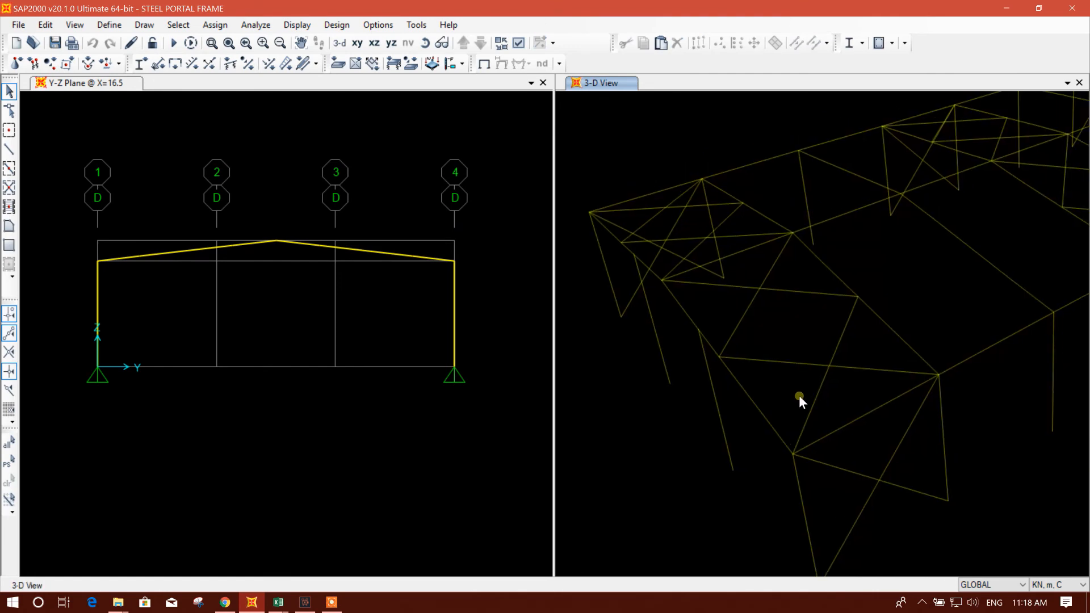
{"action": "left_click", "coordinate": [174, 43]}
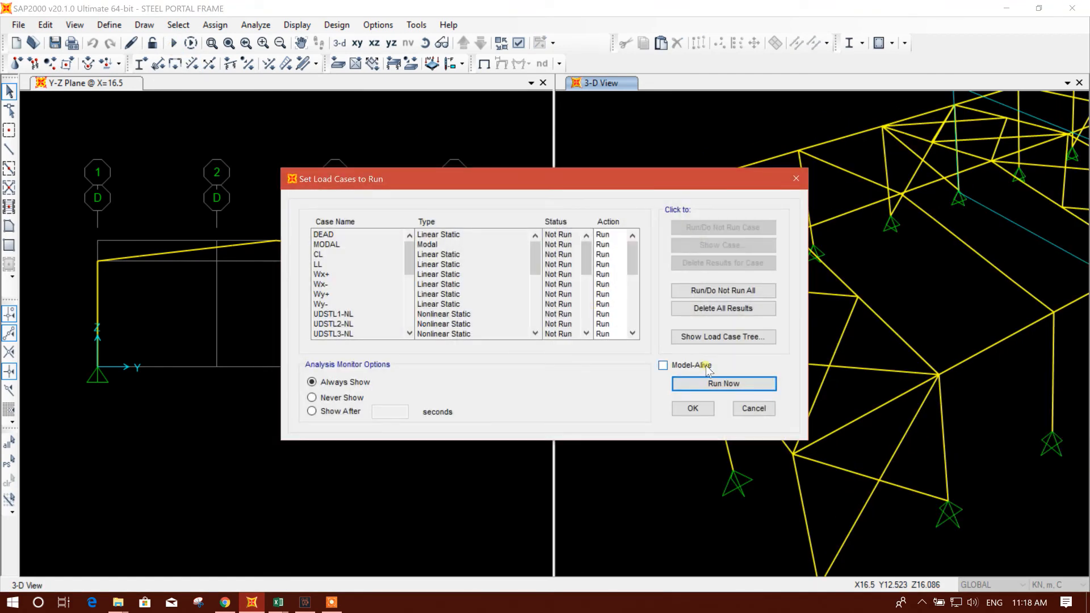
{"action": "left_click", "coordinate": [717, 383]}
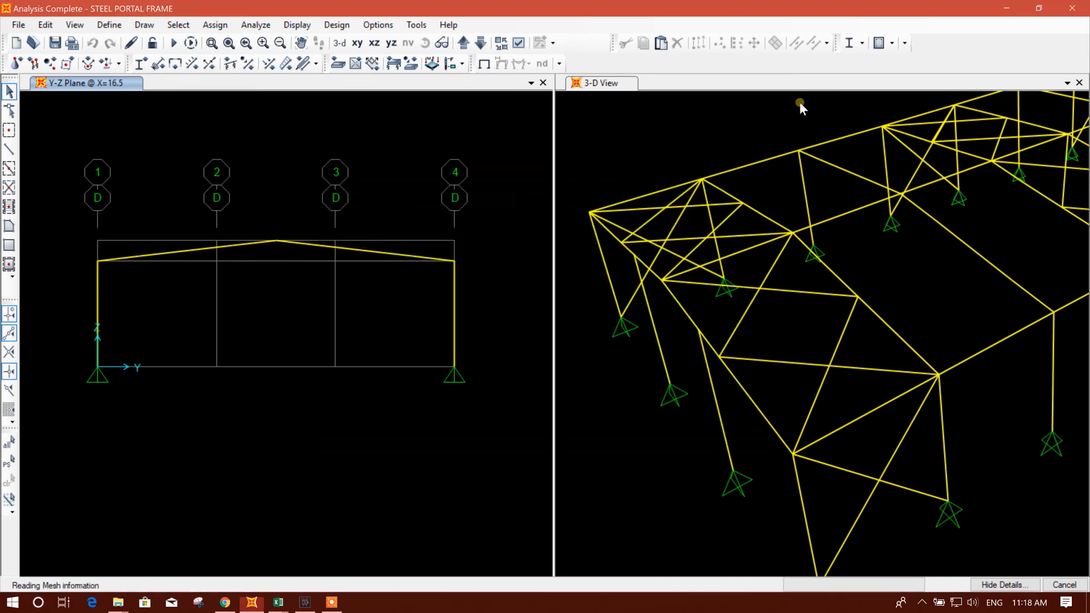
Run the steel design check in the 3-D view and open the stress check information of an inner gable rafter segment.
{"action": "left_click", "coordinate": [851, 42]}
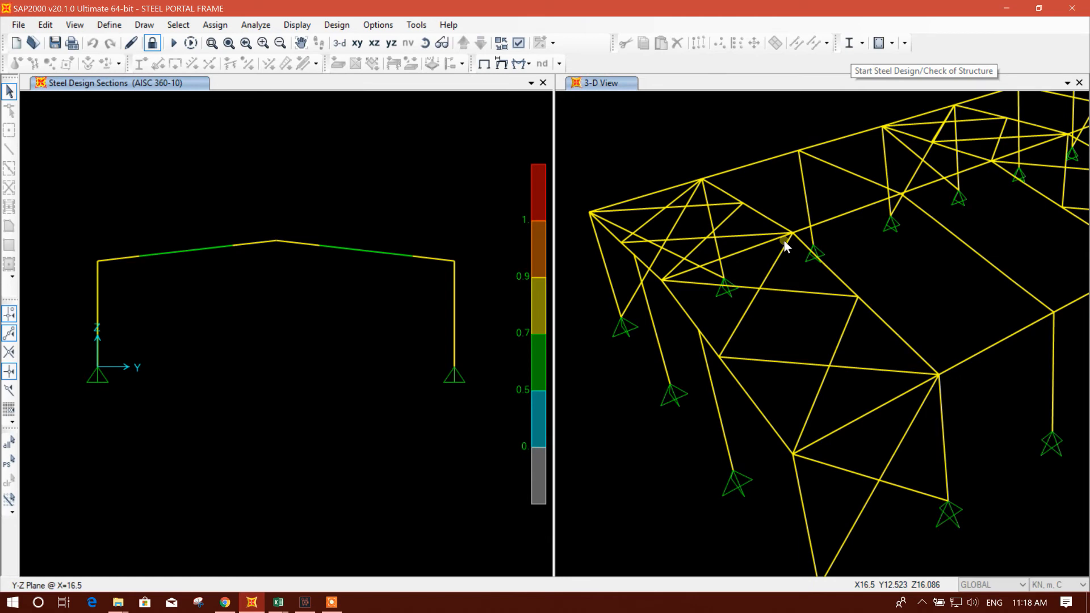
{"action": "left_click", "coordinate": [878, 260]}
{"action": "left_click", "coordinate": [857, 48]}
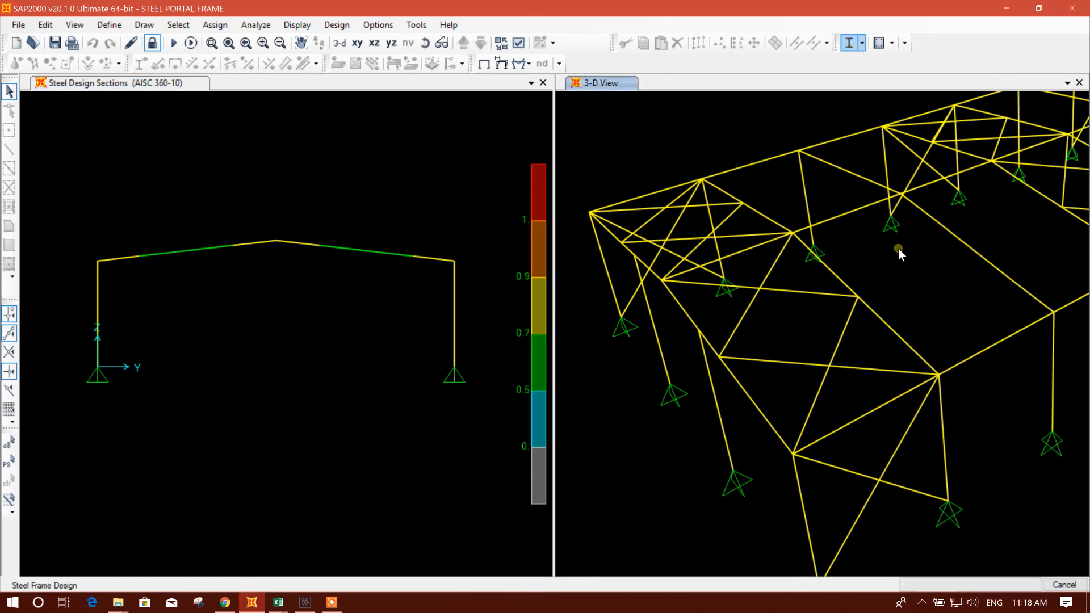
{"action": "right_click", "coordinate": [684, 307]}
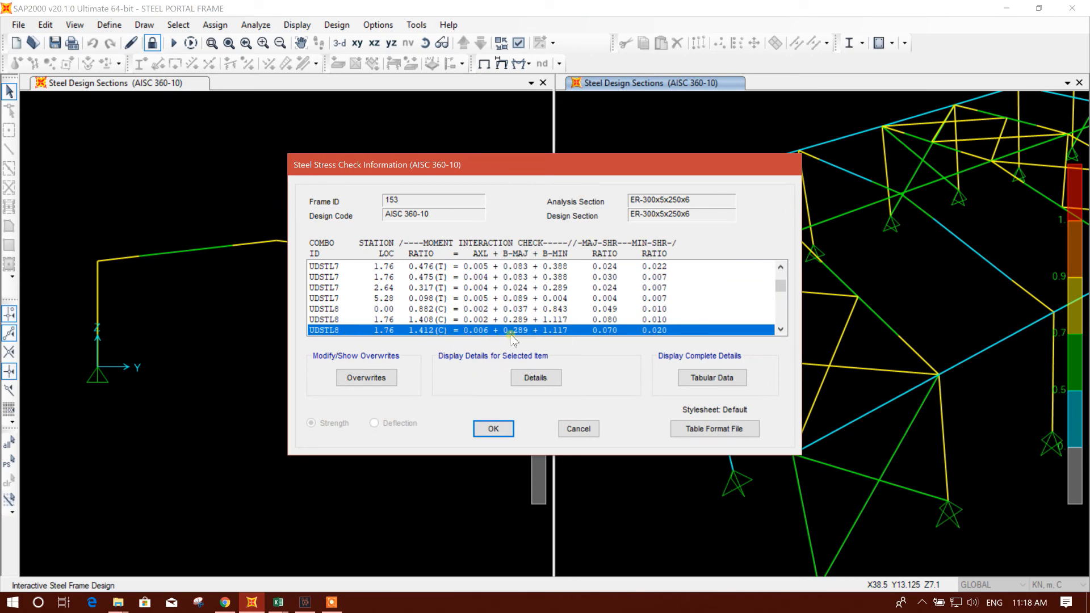
Open the detailed stress check data of the inner gable rafter segment for combo UDSTL8 and review the section check summary.
{"action": "left_click", "coordinate": [535, 378]}
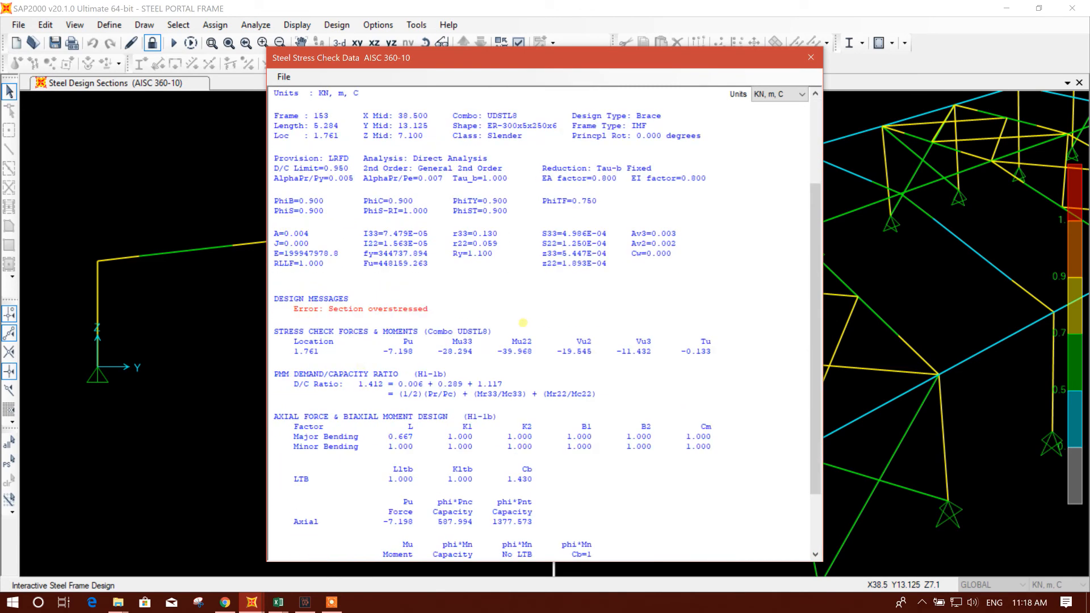
{"action": "scroll", "coordinate": [523, 323], "scroll_direction": "up", "scroll_amount": 1}
{"action": "scroll", "coordinate": [568, 352], "scroll_direction": "down", "scroll_amount": 4}
{"action": "scroll", "coordinate": [625, 369], "scroll_direction": "up", "scroll_amount": 7}
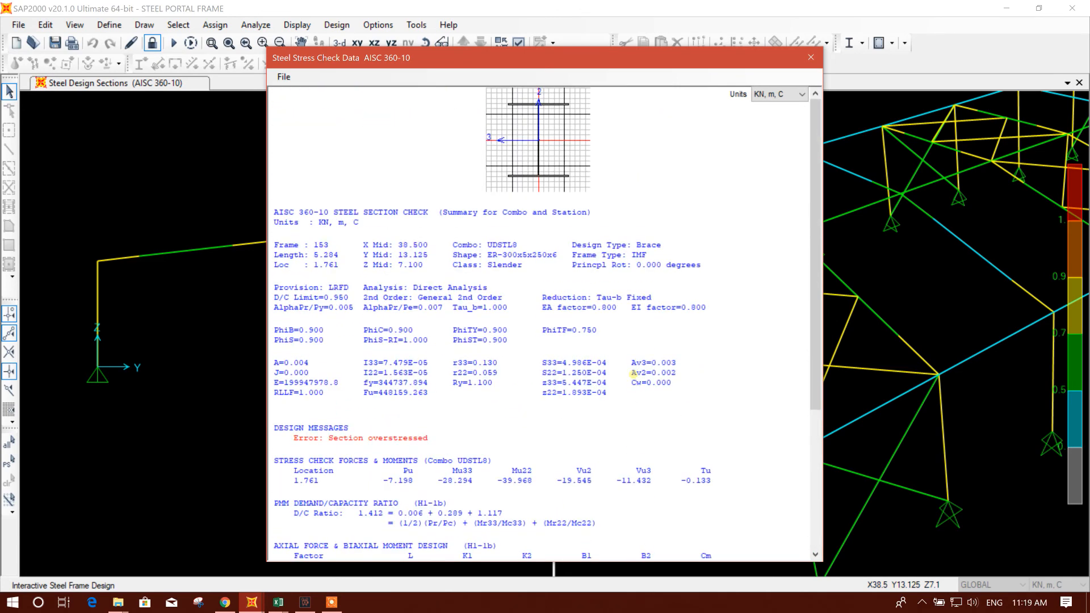
{"action": "scroll", "coordinate": [476, 350], "scroll_direction": "down", "scroll_amount": 5}
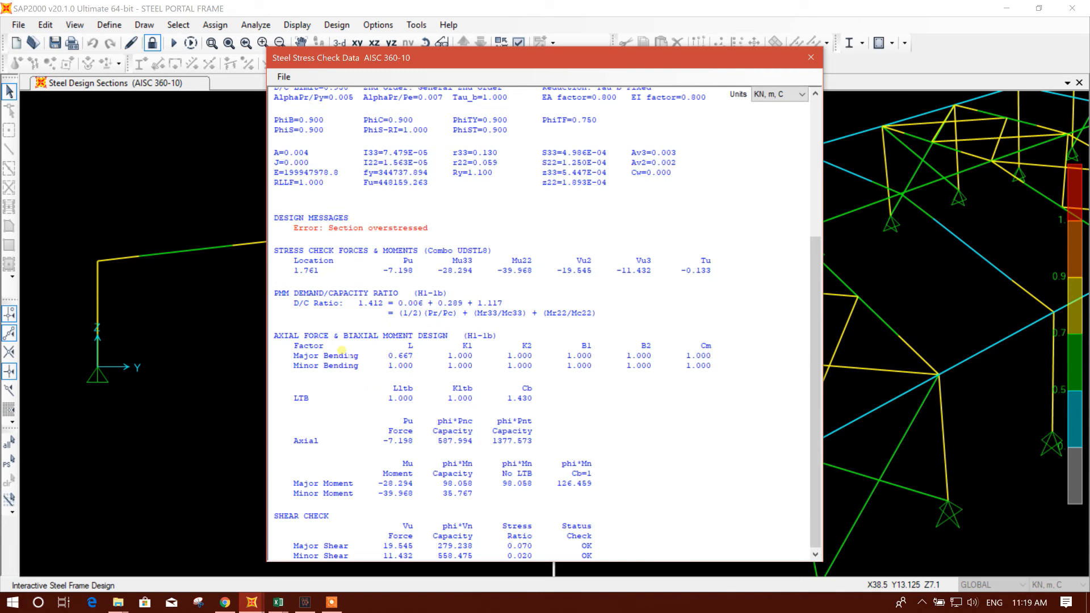
Examine the PMM demand/capacity ratio and its minor-axis moment term, and close the stress check report and information.
{"action": "left_click_drag", "start_coordinate": [355, 304], "coordinate": [386, 303]}
{"action": "left_click", "coordinate": [433, 293]}
{"action": "left_click_drag", "start_coordinate": [387, 304], "coordinate": [348, 305]}
{"action": "left_click", "coordinate": [456, 322]}
{"action": "left_click_drag", "start_coordinate": [549, 313], "coordinate": [578, 314]}
{"action": "left_click", "coordinate": [589, 322]}
{"action": "left_click", "coordinate": [811, 58]}
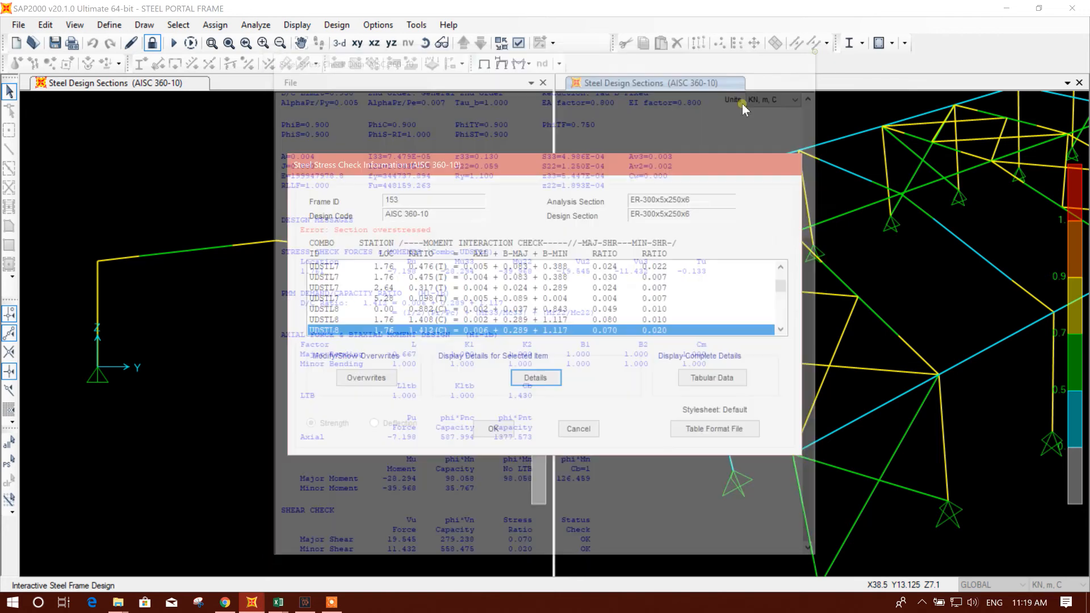
{"action": "left_click", "coordinate": [579, 429]}
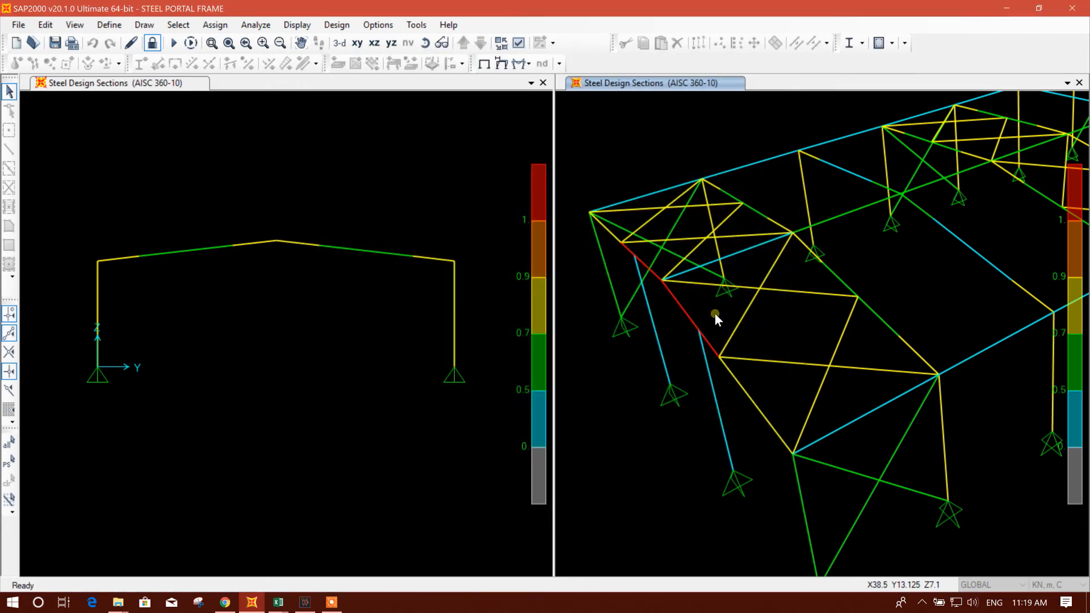
Unlock the model and rename the end rafter frame section ER-300x5x250x6 as ER-250x5x250x8.
{"action": "left_click", "coordinate": [152, 43]}
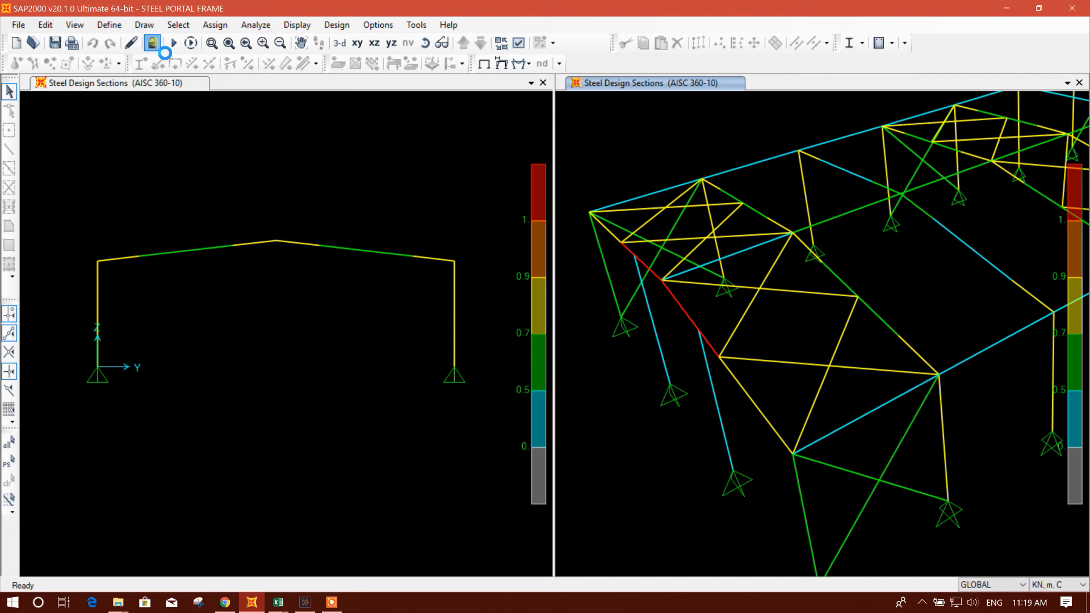
{"action": "left_click", "coordinate": [559, 356]}
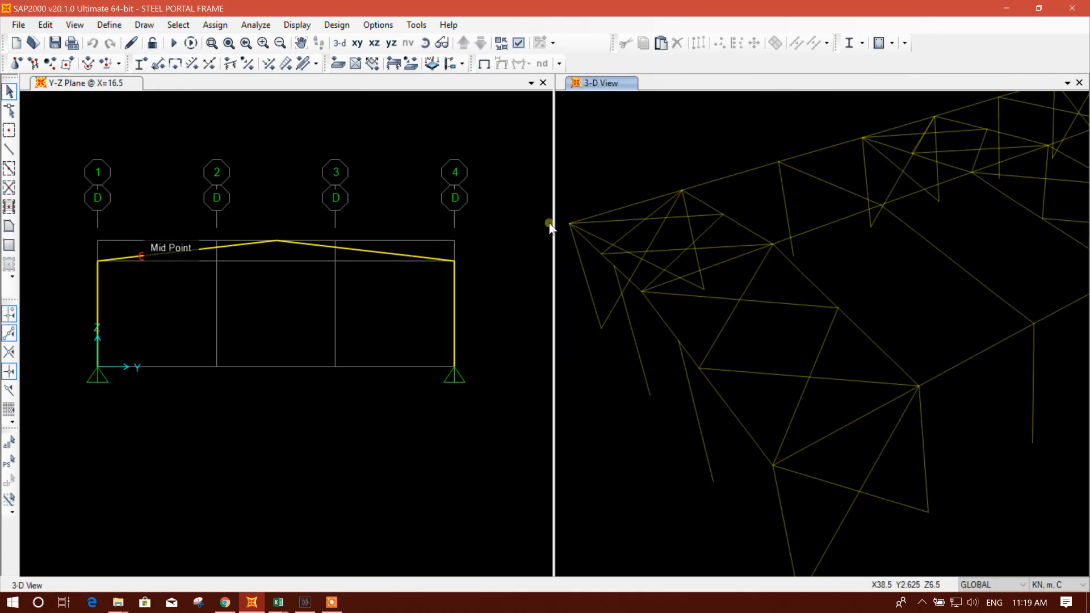
{"action": "left_click", "coordinate": [144, 25]}
{"action": "mouse_move", "coordinate": [165, 63]}
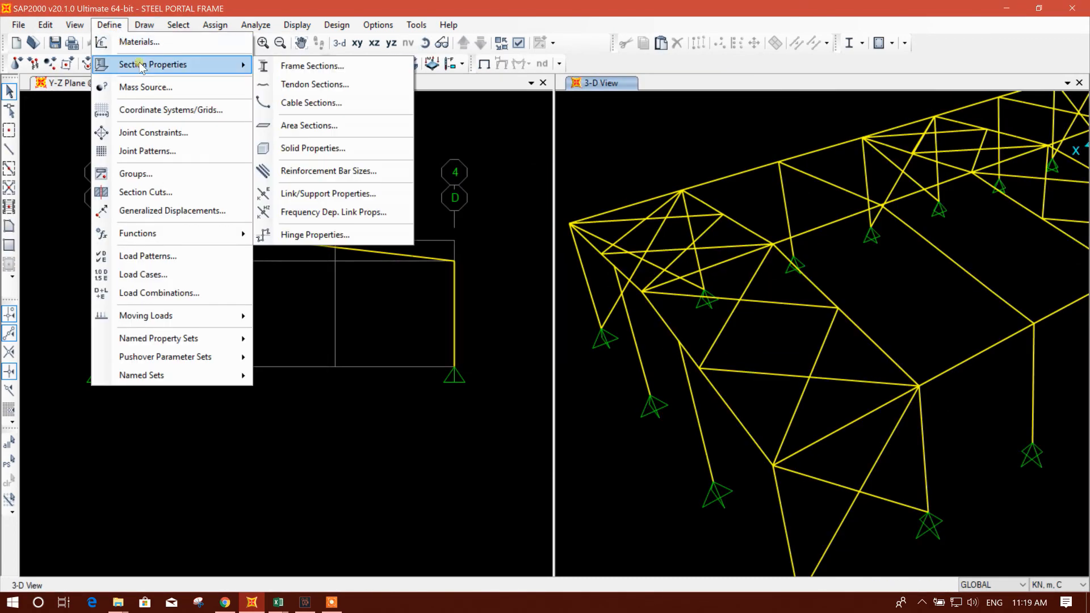
{"action": "left_click", "coordinate": [292, 63]}
{"action": "scroll", "coordinate": [412, 310], "scroll_direction": "down", "scroll_amount": 1}
{"action": "scroll", "coordinate": [409, 306], "scroll_direction": "up", "scroll_amount": 1}
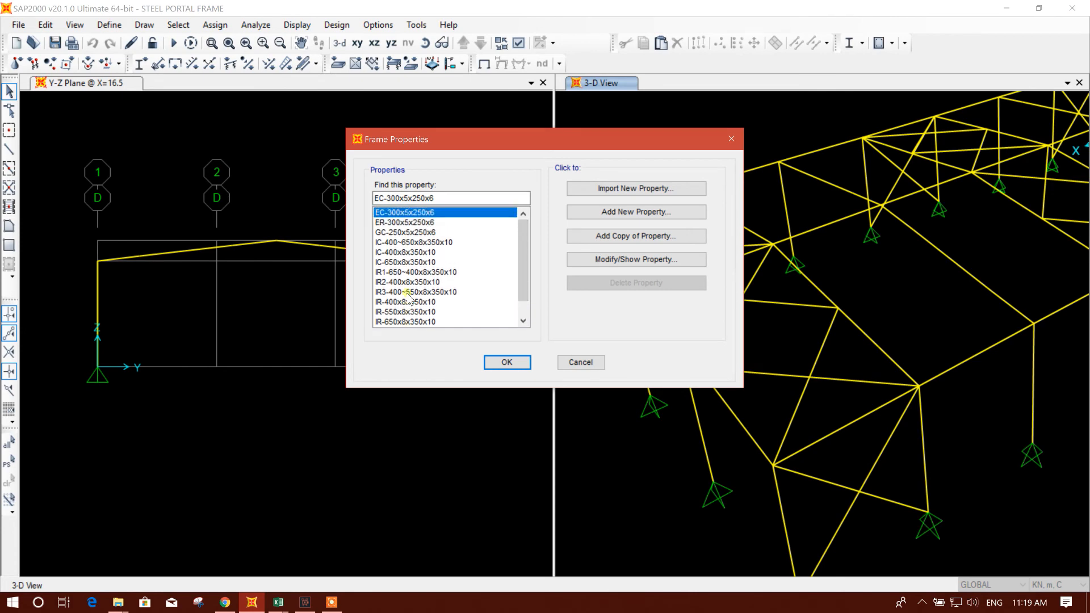
{"action": "left_click", "coordinate": [415, 223]}
{"action": "left_click", "coordinate": [634, 259]}
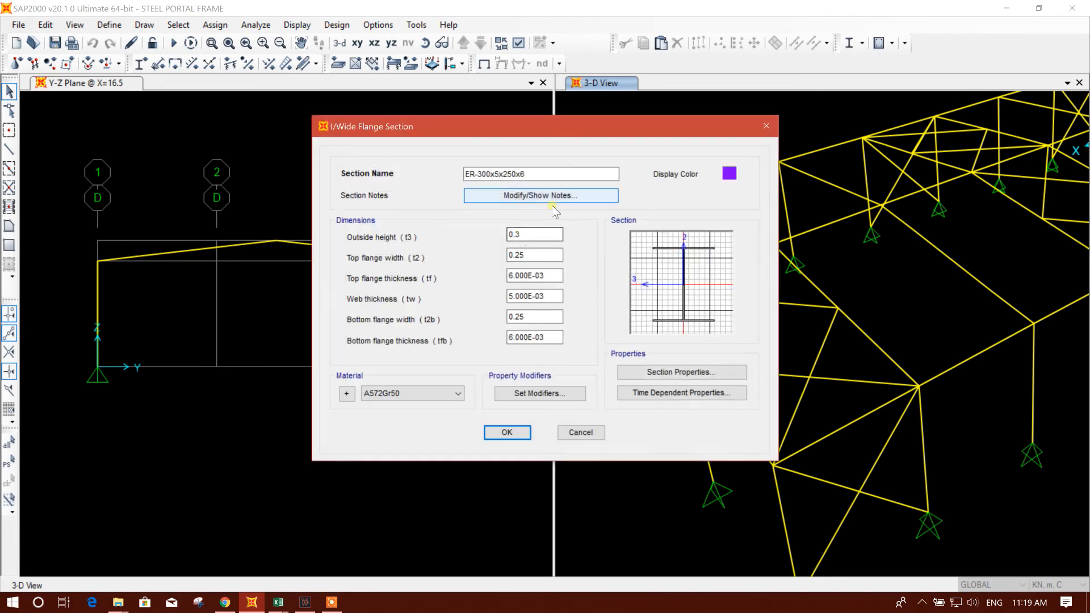
{"action": "left_click_drag", "start_coordinate": [477, 174], "coordinate": [486, 181]}
{"action": "type", "text": "25"}
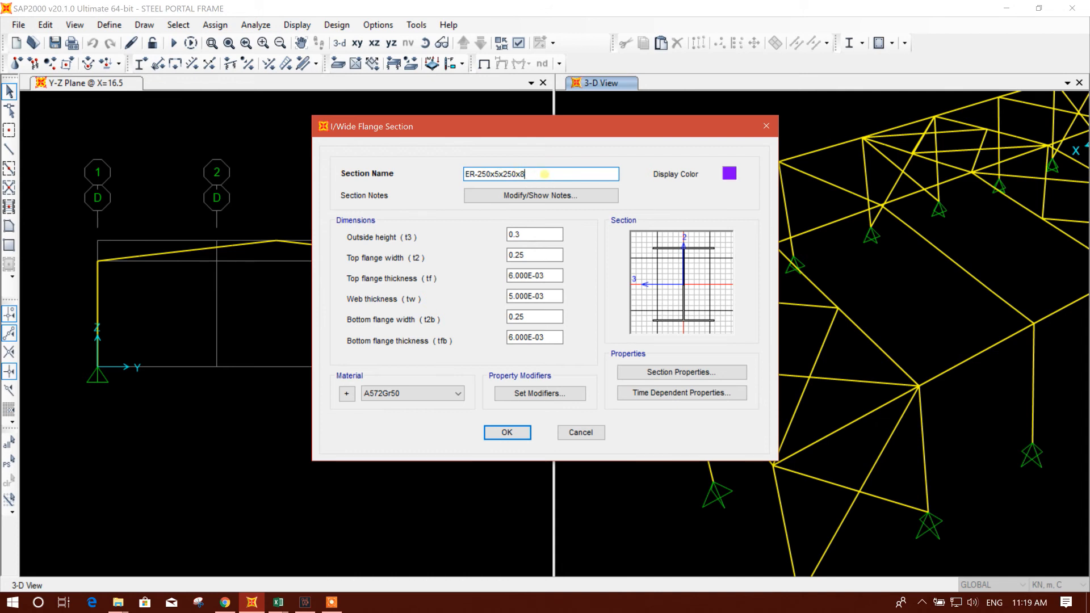
Set the end rafter section's top and bottom flange thicknesses to 8 mm and accept the frame properties.
{"action": "left_click", "coordinate": [521, 233]}
{"action": "left_click", "coordinate": [510, 276]}
{"action": "left_click", "coordinate": [510, 276]}
{"action": "key", "text": "Delete"}
{"action": "type", "text": "8"}
{"action": "left_click", "coordinate": [514, 337]}
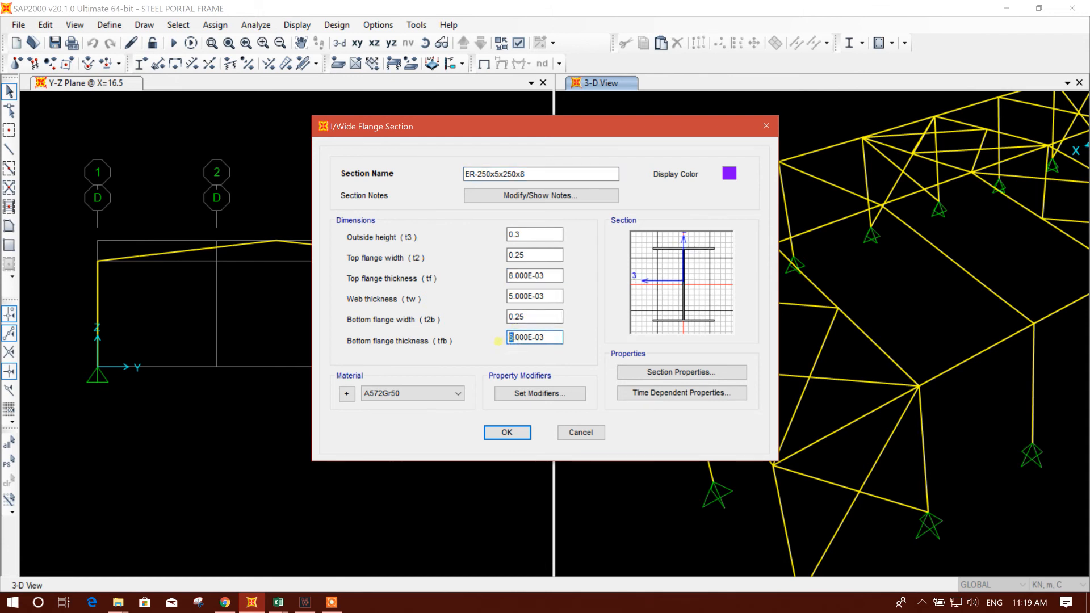
{"action": "left_click", "coordinate": [508, 432]}
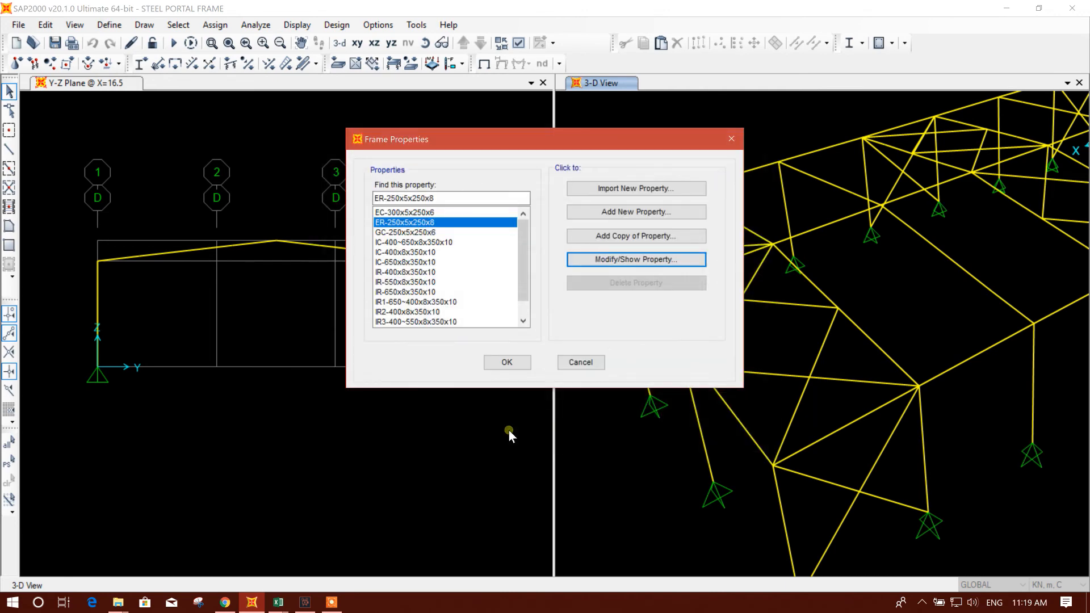
{"action": "left_click", "coordinate": [507, 362]}
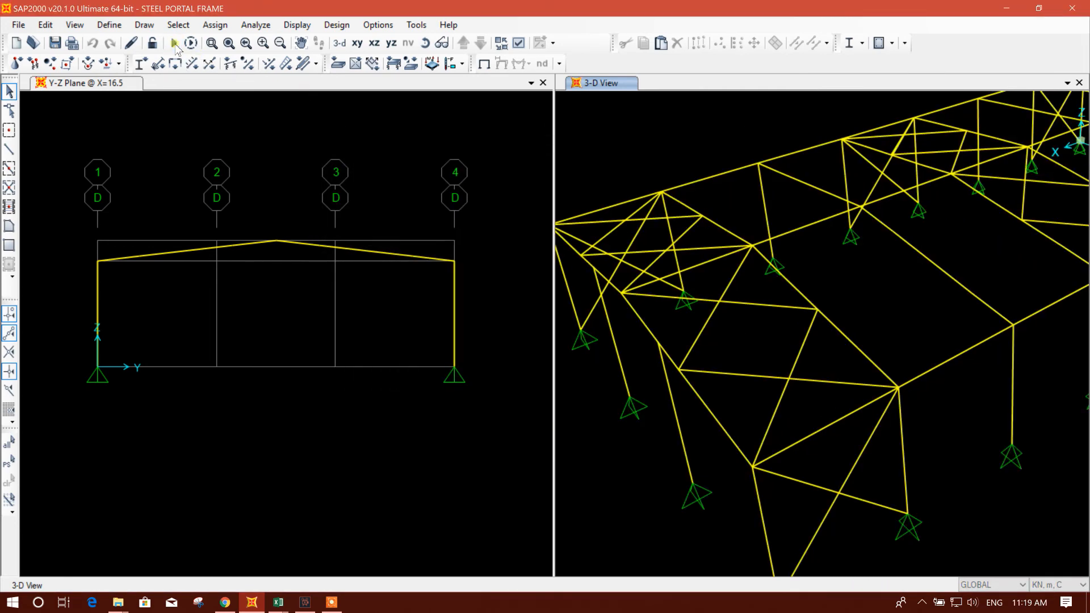
Rerun the analysis of all load cases and the steel design check with the thicker end rafter flanges.
{"action": "left_click", "coordinate": [173, 42]}
{"action": "left_click", "coordinate": [733, 382]}
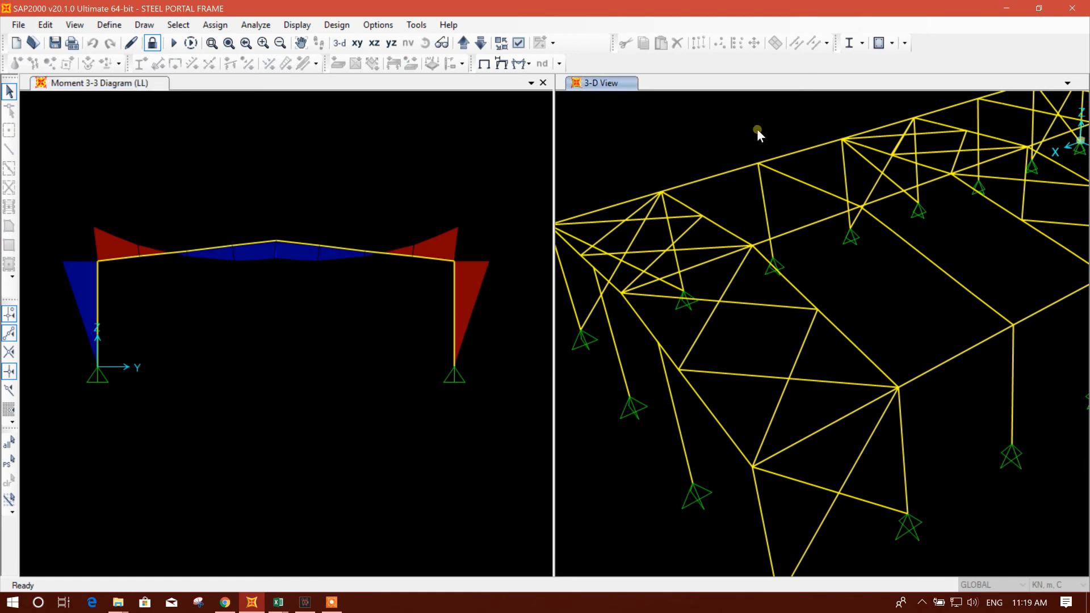
{"action": "left_click", "coordinate": [851, 44]}
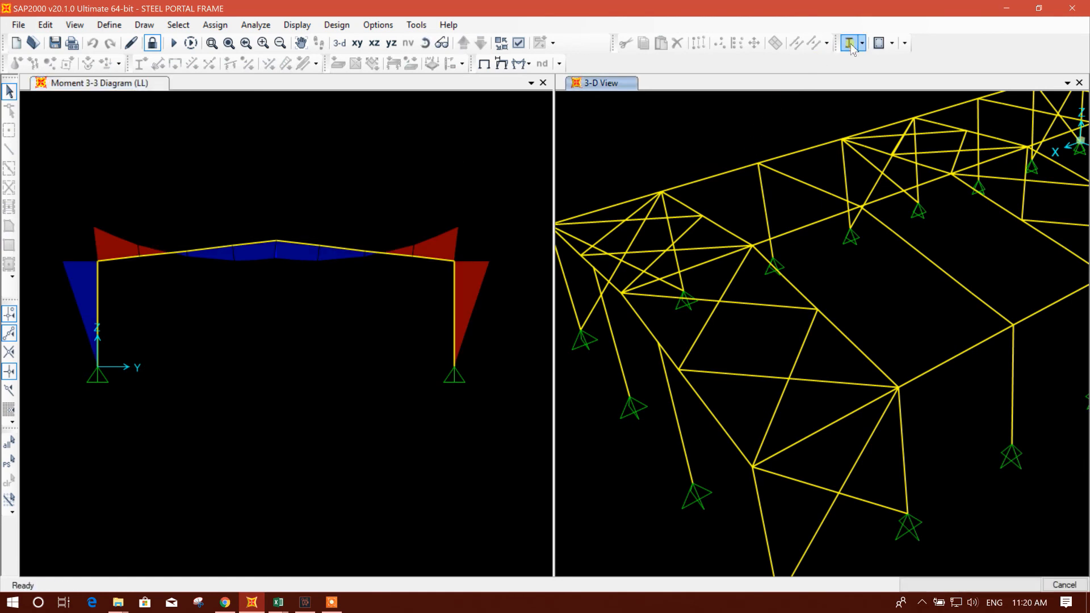
{"action": "left_click", "coordinate": [1087, 372]}
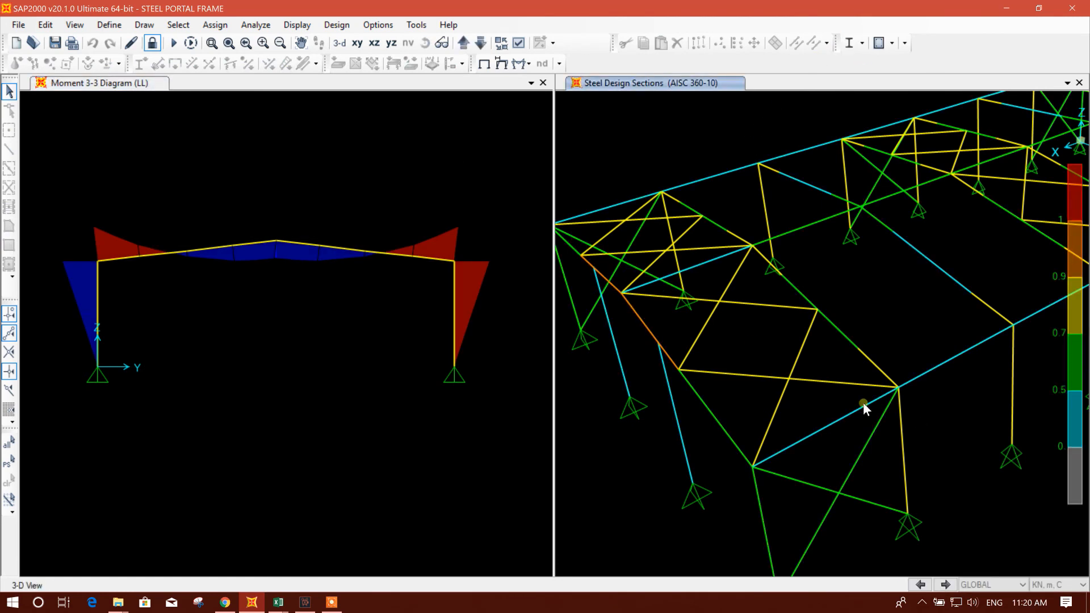
Display the steel design results in the 3-D view as P-M ratio colors and values.
{"action": "left_click", "coordinate": [863, 43]}
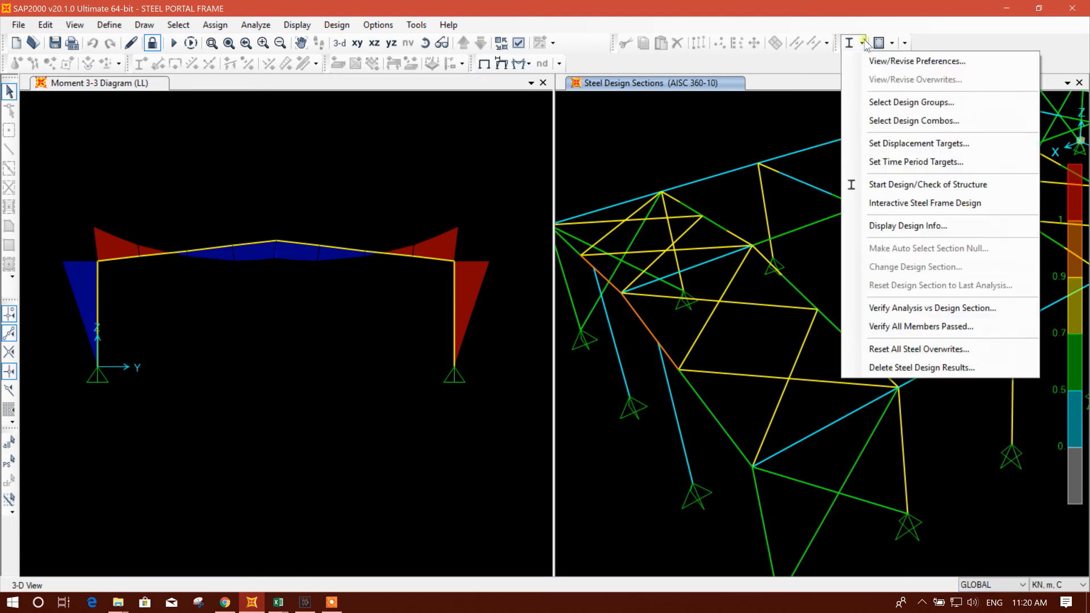
{"action": "left_click", "coordinate": [894, 226]}
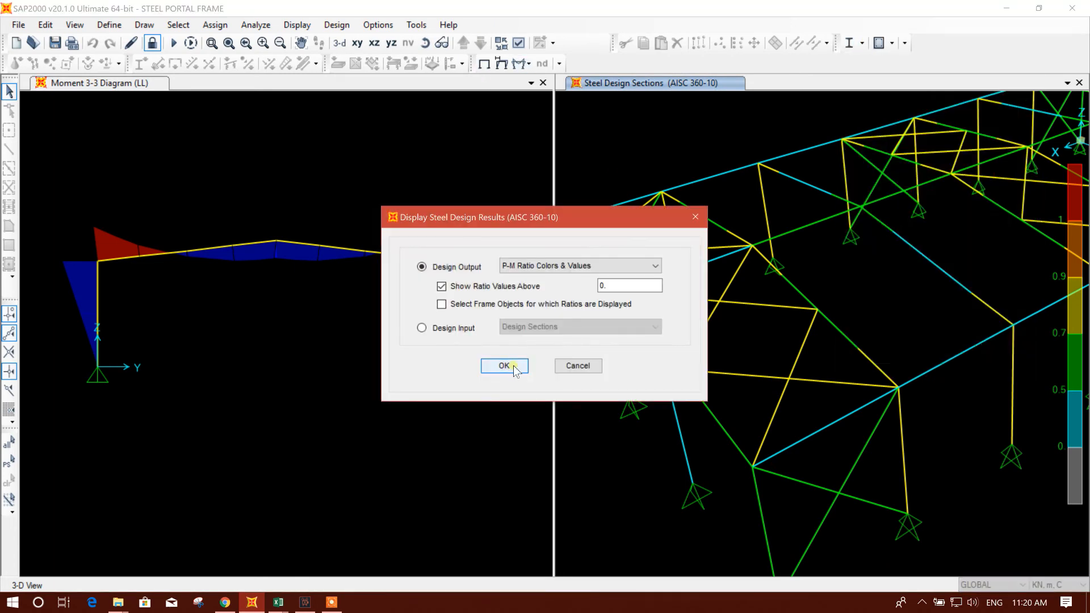
{"action": "left_click", "coordinate": [511, 365]}
Examine the P-M ratios of the gable end rafters at X=38.5 and of the frames along the building.
{"action": "mouse_move", "coordinate": [645, 356]}
{"action": "middle_mouse_down"}
{"action": "mouse_move", "coordinate": [652, 339]}
{"action": "mouse_move", "coordinate": [687, 335]}
{"action": "middle_mouse_up"}
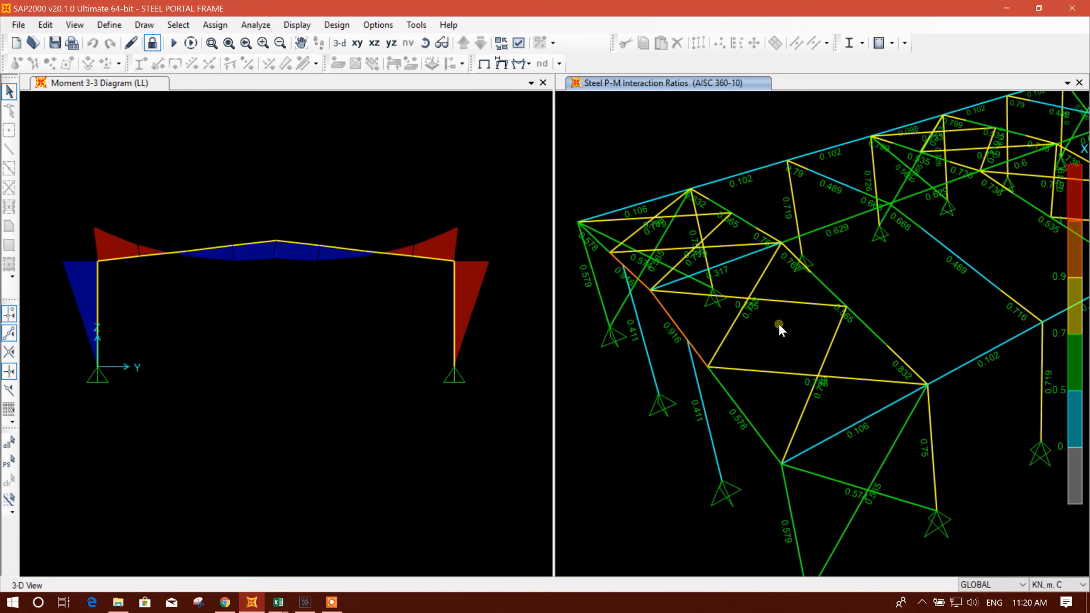
{"action": "middle_click_drag", "start_coordinate": [966, 401], "coordinate": [955, 404]}
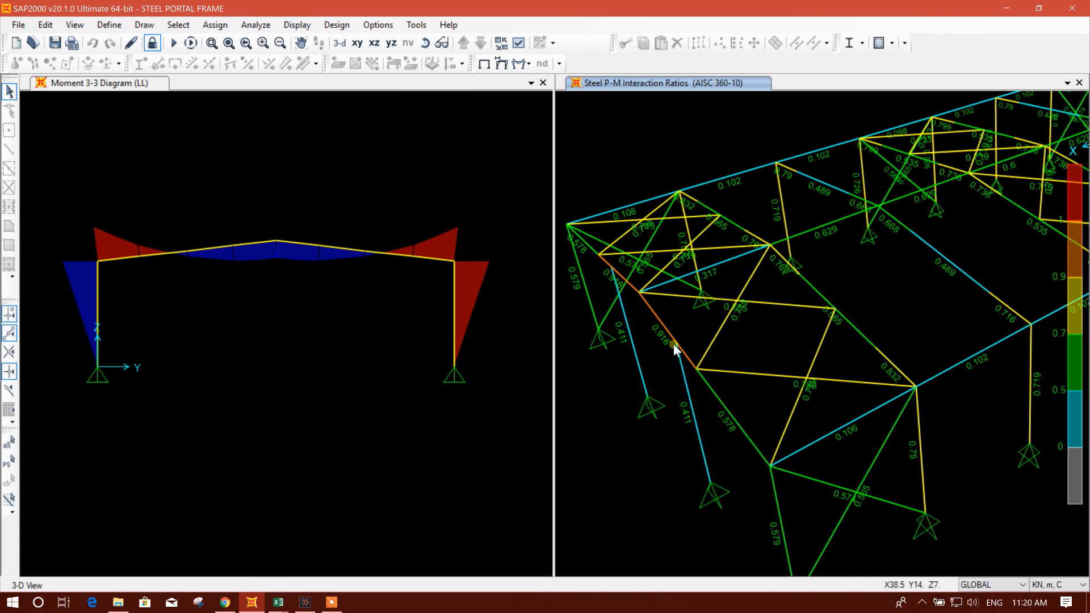
{"action": "middle_click_drag", "start_coordinate": [751, 387], "coordinate": [758, 359]}
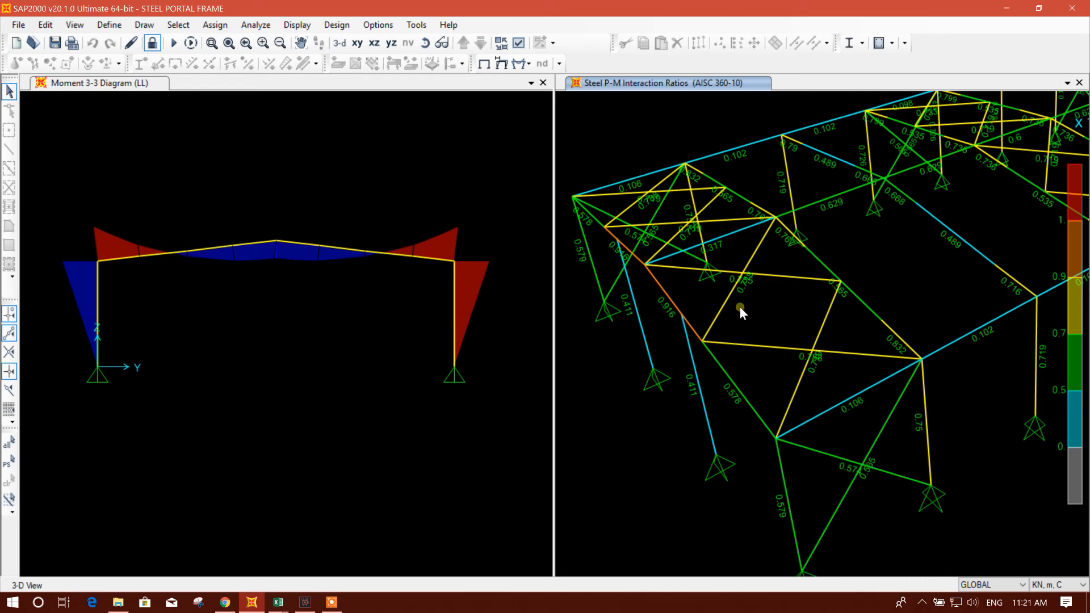
{"action": "scroll", "coordinate": [912, 312], "scroll_direction": "down", "scroll_amount": 2}
{"action": "middle_click_drag", "start_coordinate": [913, 312], "coordinate": [769, 385]}
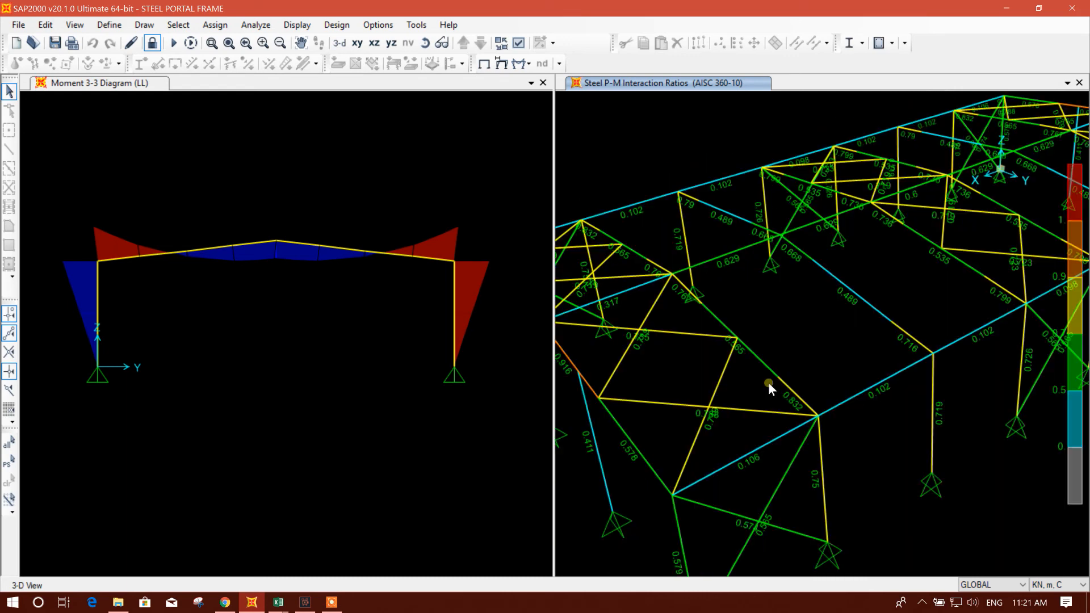
{"action": "scroll", "coordinate": [919, 283], "scroll_direction": "down", "scroll_amount": 2}
{"action": "scroll", "coordinate": [786, 352], "scroll_direction": "up", "scroll_amount": 2}
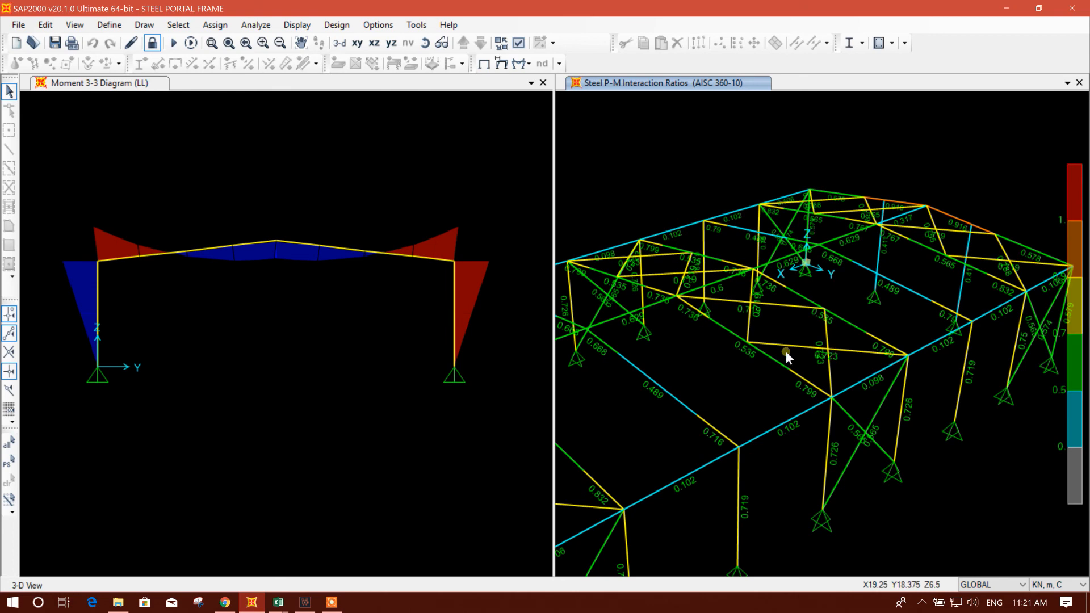
{"action": "scroll", "coordinate": [874, 339], "scroll_direction": "up", "scroll_amount": 2}
{"action": "scroll", "coordinate": [847, 364], "scroll_direction": "up", "scroll_amount": 3}
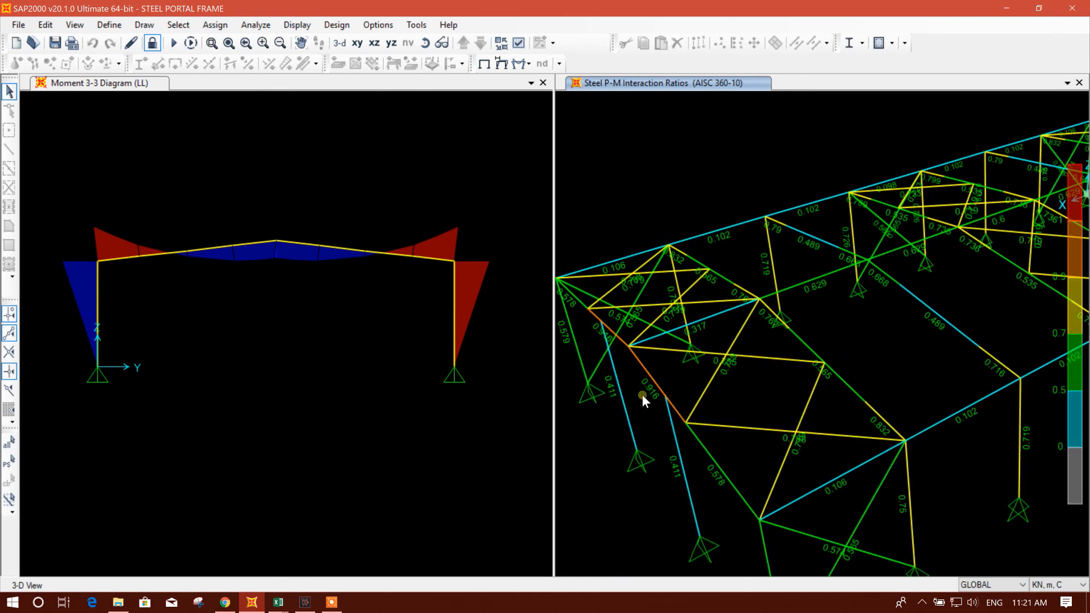
Examine the P-M ratios of the opposite gable end's rafters and columns at X=0, and review the whole building.
{"action": "scroll", "coordinate": [650, 390], "scroll_direction": "down", "scroll_amount": 2}
{"action": "middle_click_drag", "start_coordinate": [789, 361], "coordinate": [962, 312]}
{"action": "scroll", "coordinate": [948, 299], "scroll_direction": "up", "scroll_amount": 3}
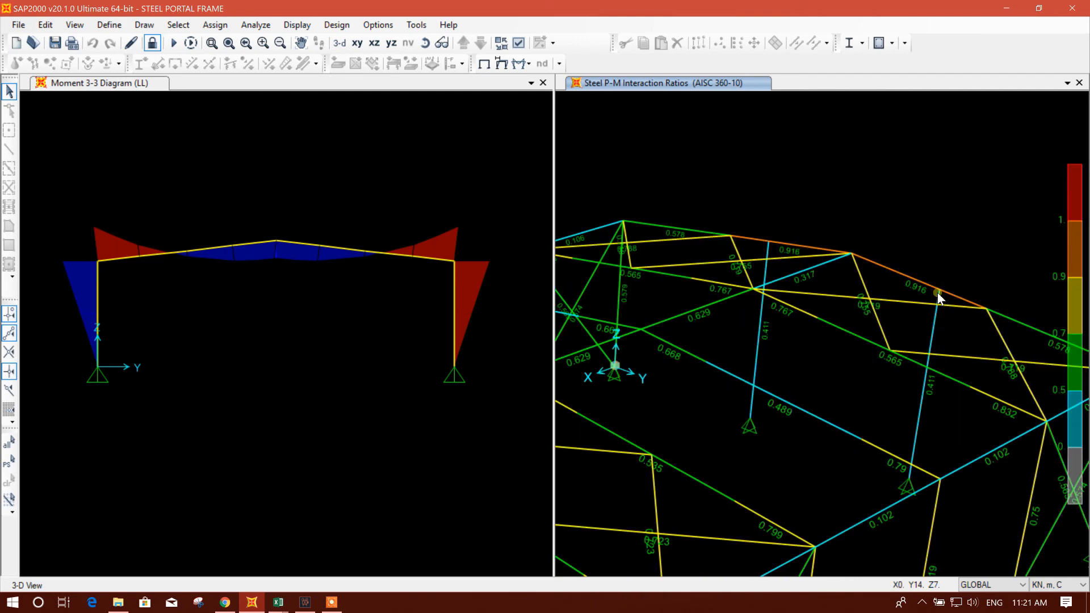
{"action": "middle_click_drag", "start_coordinate": [744, 388], "coordinate": [806, 346]}
{"action": "middle_click_drag", "start_coordinate": [935, 475], "coordinate": [864, 377]}
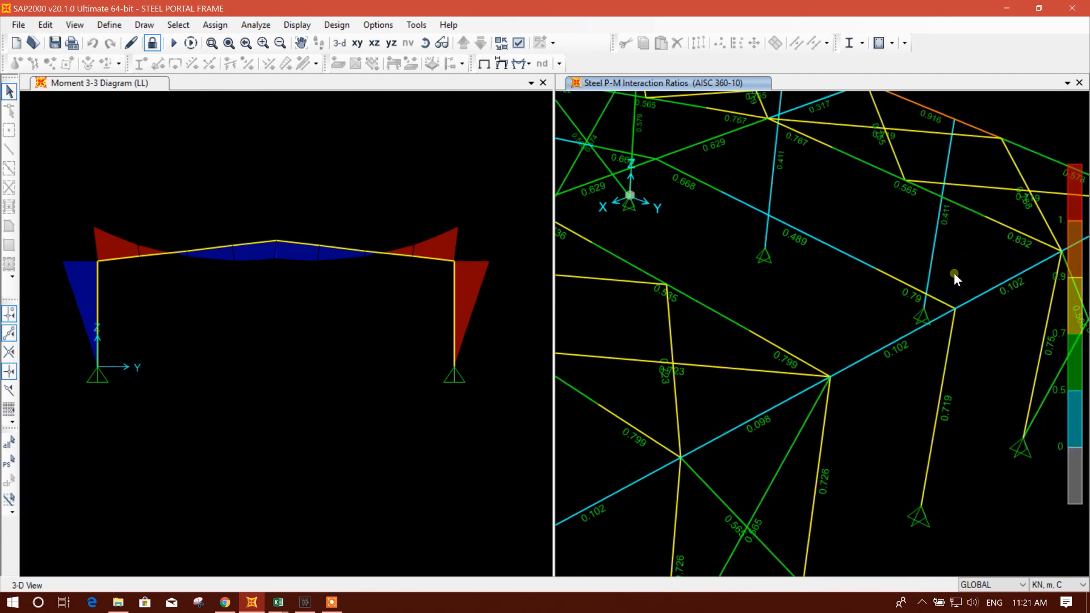
{"action": "middle_click_drag", "start_coordinate": [954, 273], "coordinate": [861, 332]}
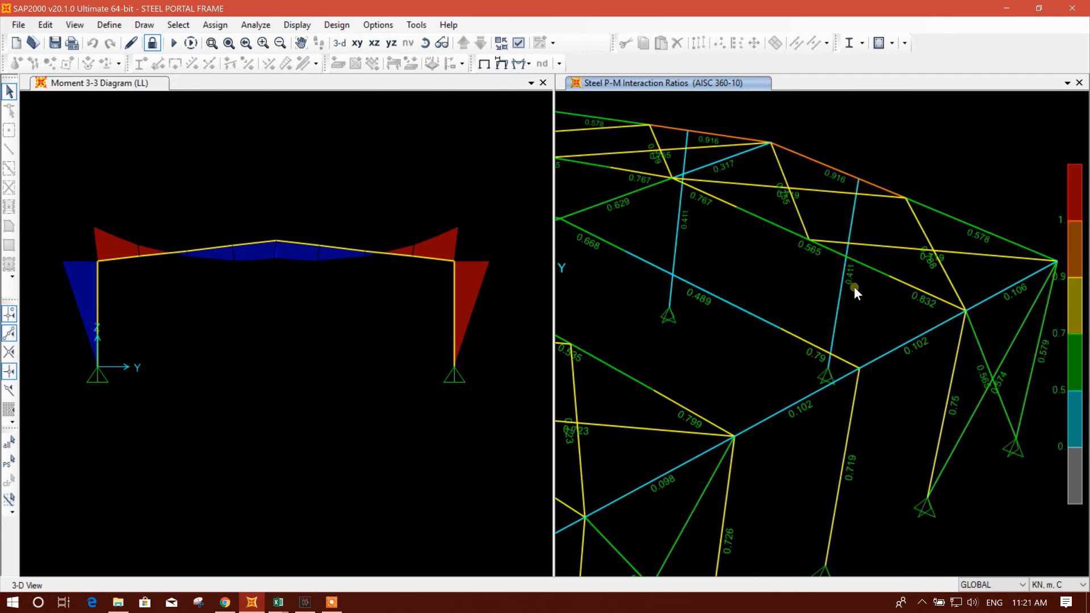
{"action": "scroll", "coordinate": [1047, 363], "scroll_direction": "down", "scroll_amount": 4}
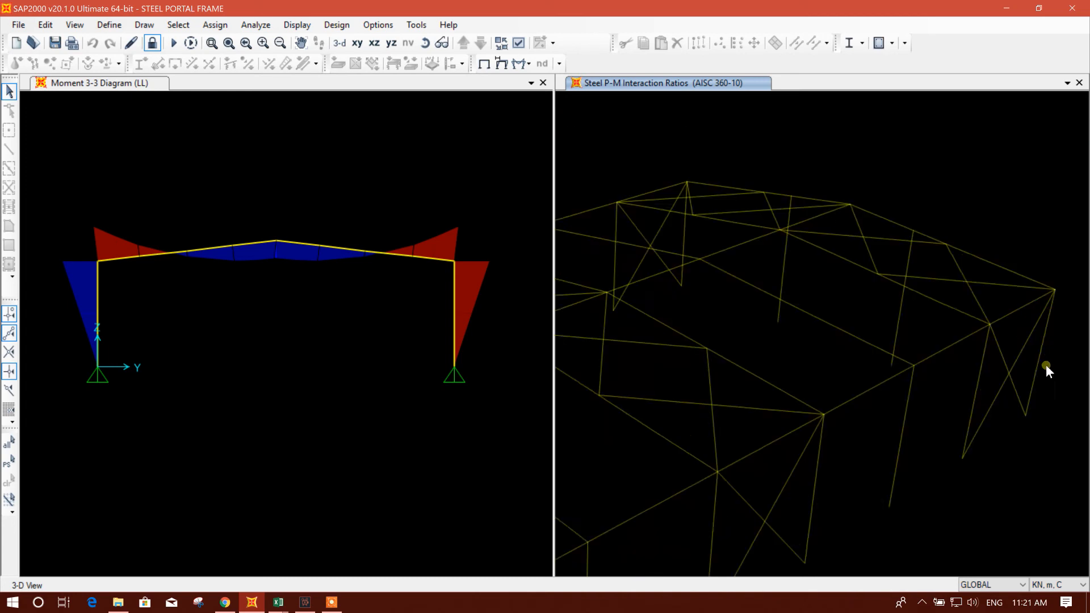
{"action": "middle_click_drag", "start_coordinate": [798, 447], "coordinate": [1029, 321]}
{"action": "middle_click_drag", "start_coordinate": [791, 430], "coordinate": [780, 493]}
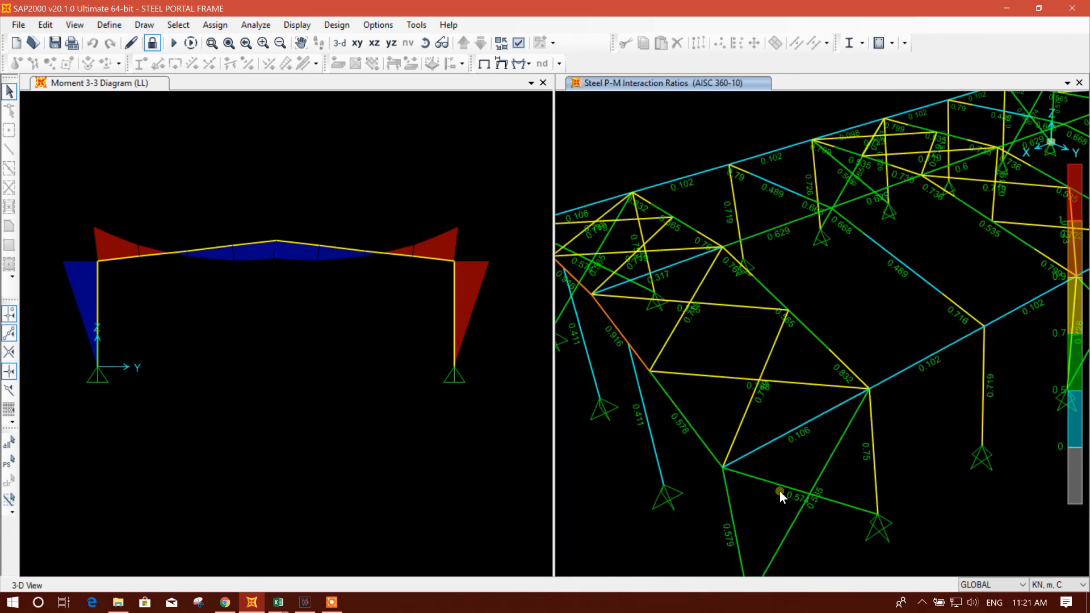
{"action": "scroll", "coordinate": [633, 411], "scroll_direction": "down", "scroll_amount": 5}
{"action": "middle_click_drag", "start_coordinate": [800, 370], "coordinate": [848, 312]}
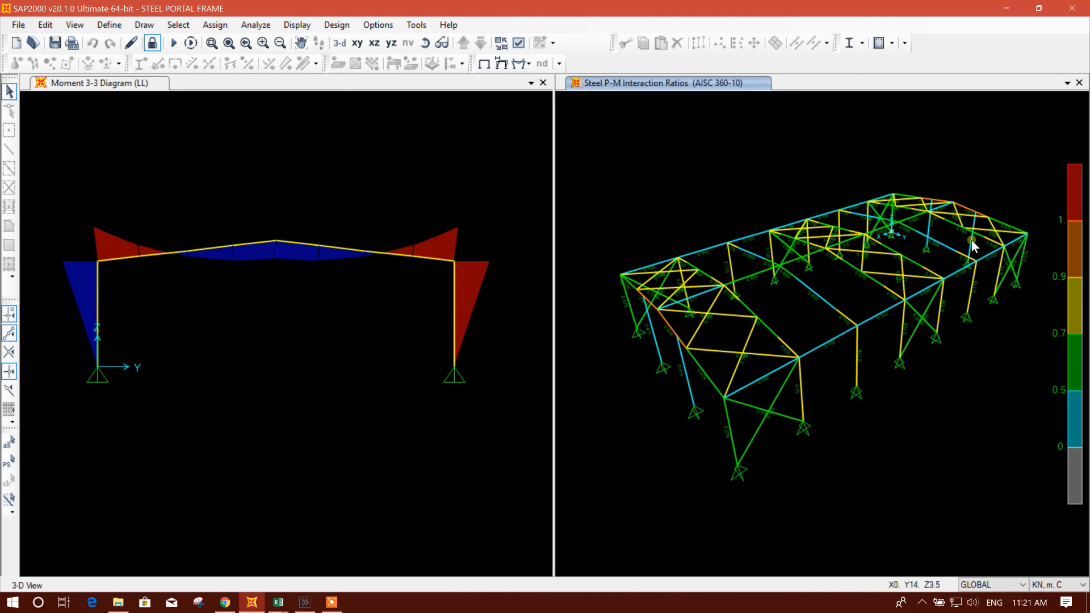
{"action": "middle_click_drag", "start_coordinate": [826, 361], "coordinate": [802, 372]}
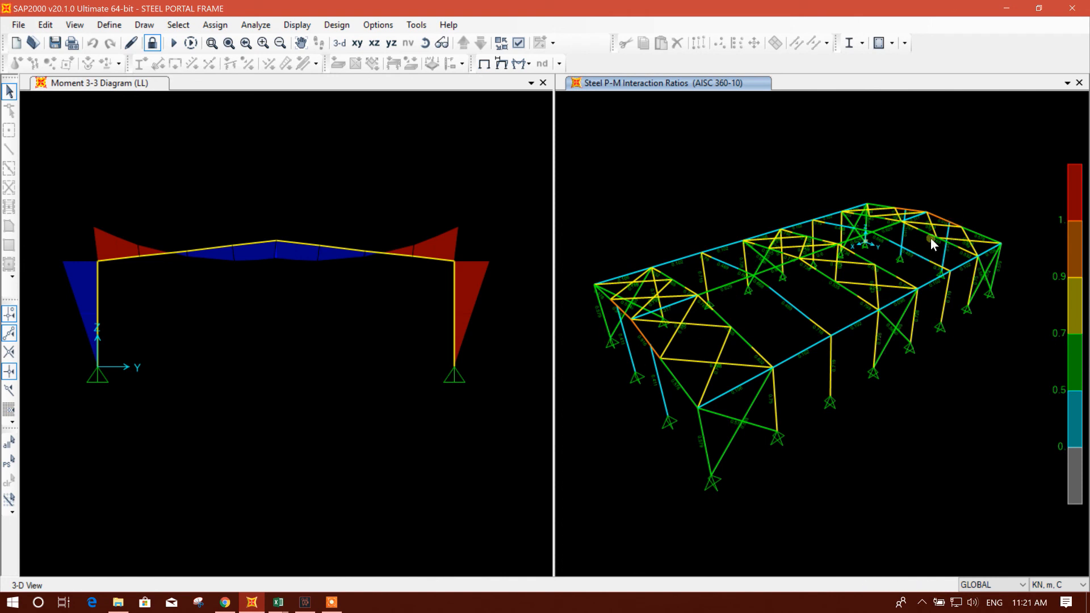
{"action": "middle_click_drag", "start_coordinate": [774, 311], "coordinate": [662, 334]}
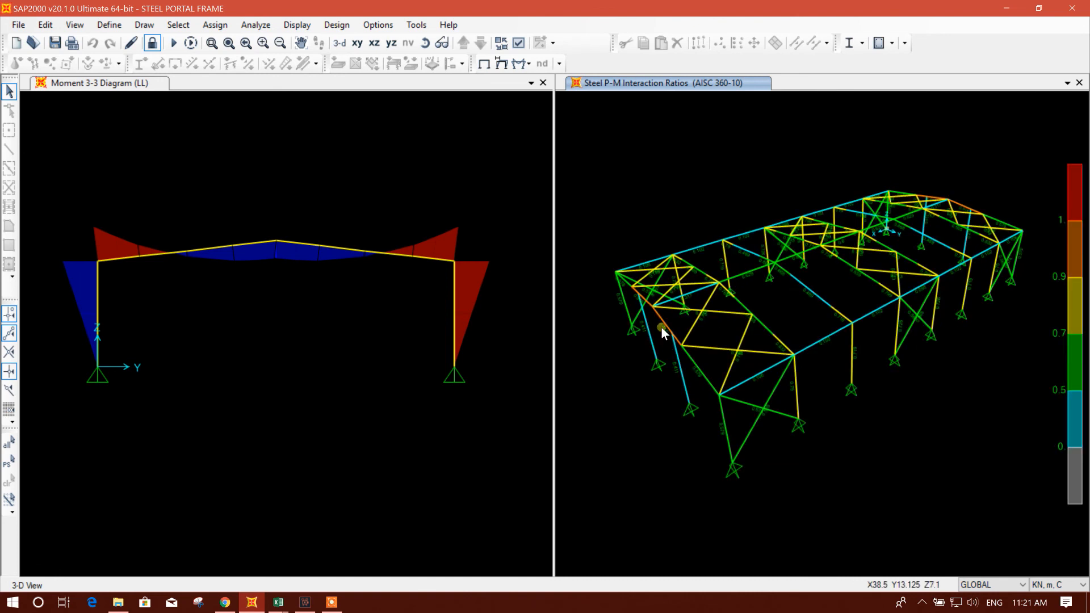
{"action": "middle_click_drag", "start_coordinate": [772, 324], "coordinate": [735, 334]}
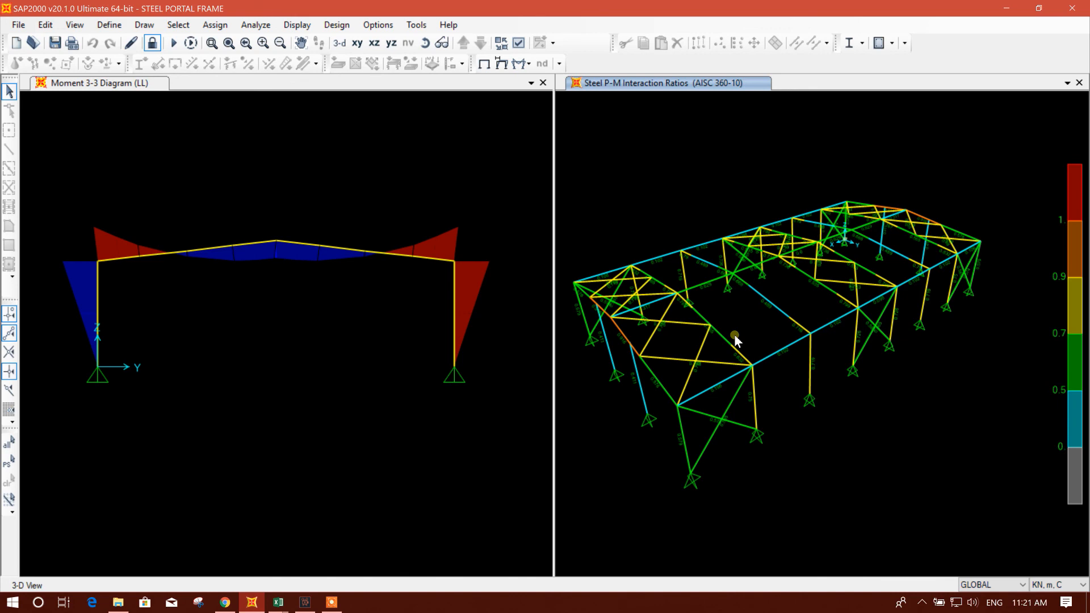
{"action": "middle_click_drag", "start_coordinate": [752, 333], "coordinate": [773, 322]}
{"action": "mouse_move", "coordinate": [822, 389]}
{"action": "middle_mouse_down"}
{"action": "mouse_move", "coordinate": [861, 367]}
{"action": "mouse_move", "coordinate": [843, 383]}
{"action": "middle_mouse_up"}
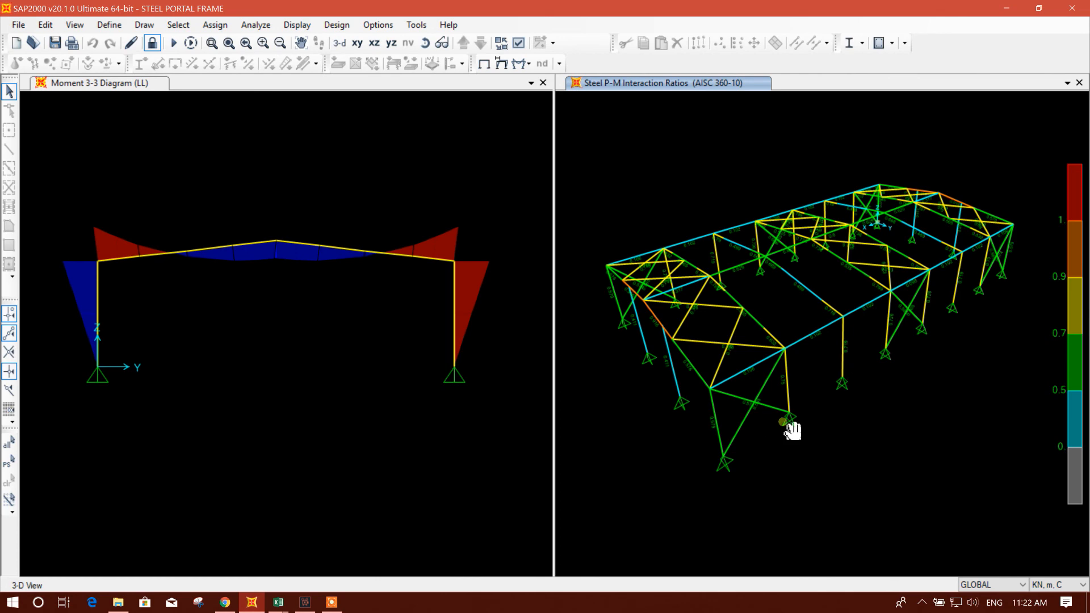
{"action": "middle_click_drag", "start_coordinate": [791, 428], "coordinate": [776, 445]}
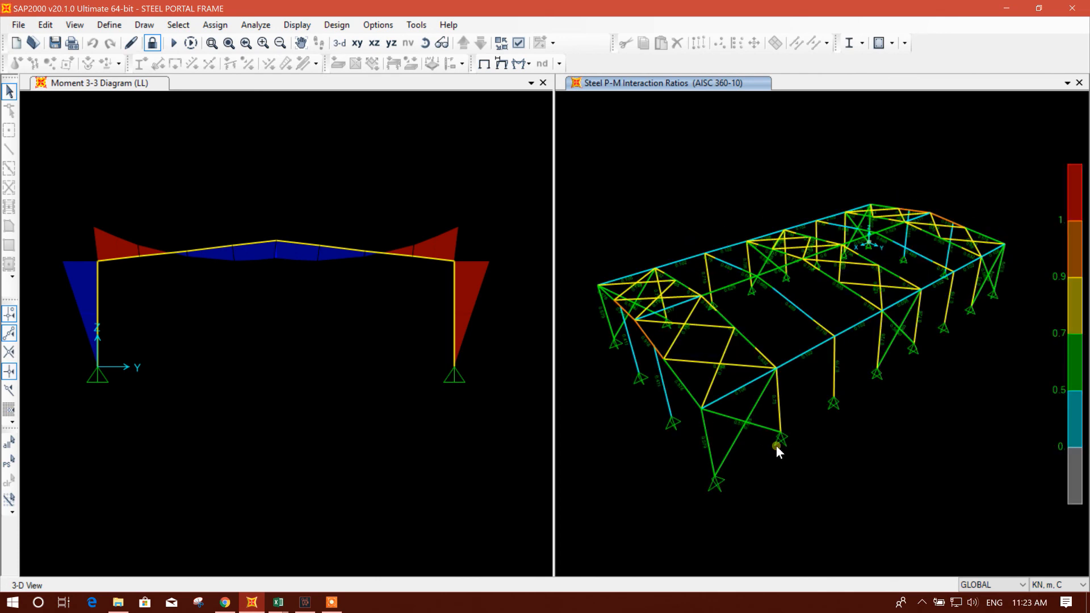
{"action": "middle_click_drag", "start_coordinate": [849, 331], "coordinate": [847, 301]}
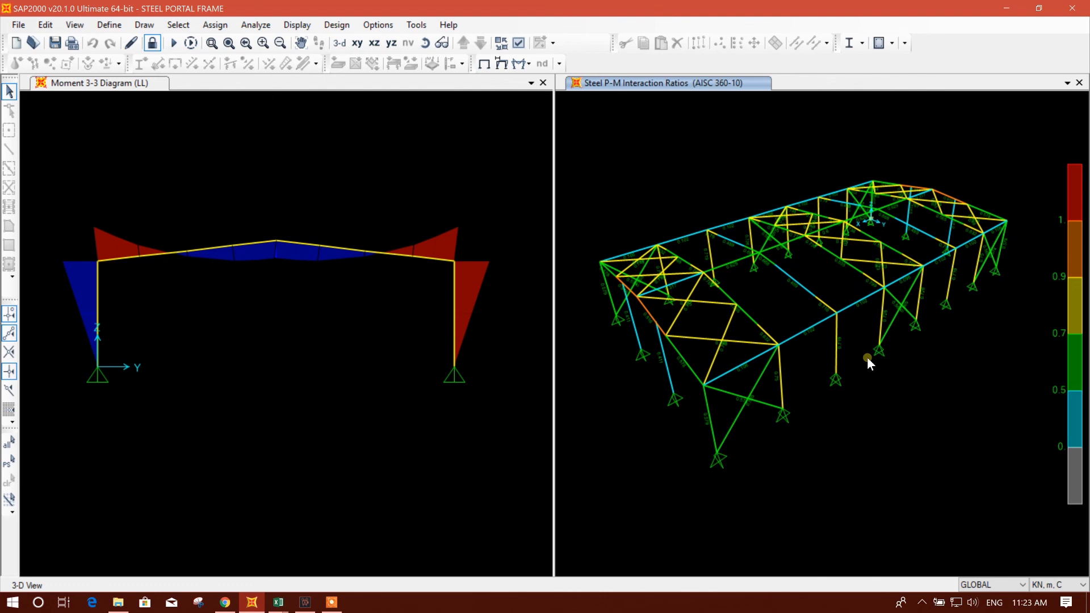
{"action": "middle_click_drag", "start_coordinate": [854, 390], "coordinate": [845, 408]}
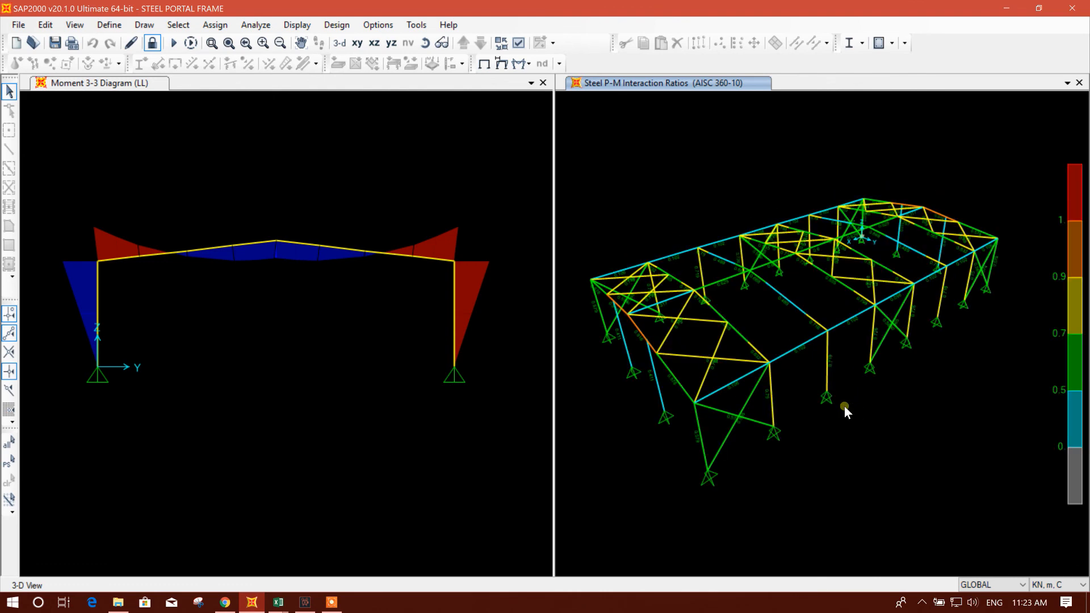
{"action": "mouse_move", "coordinate": [796, 377]}
{"action": "middle_mouse_down"}
{"action": "mouse_move", "coordinate": [806, 302]}
{"action": "mouse_move", "coordinate": [841, 369]}
{"action": "mouse_move", "coordinate": [824, 390]}
{"action": "middle_mouse_up"}
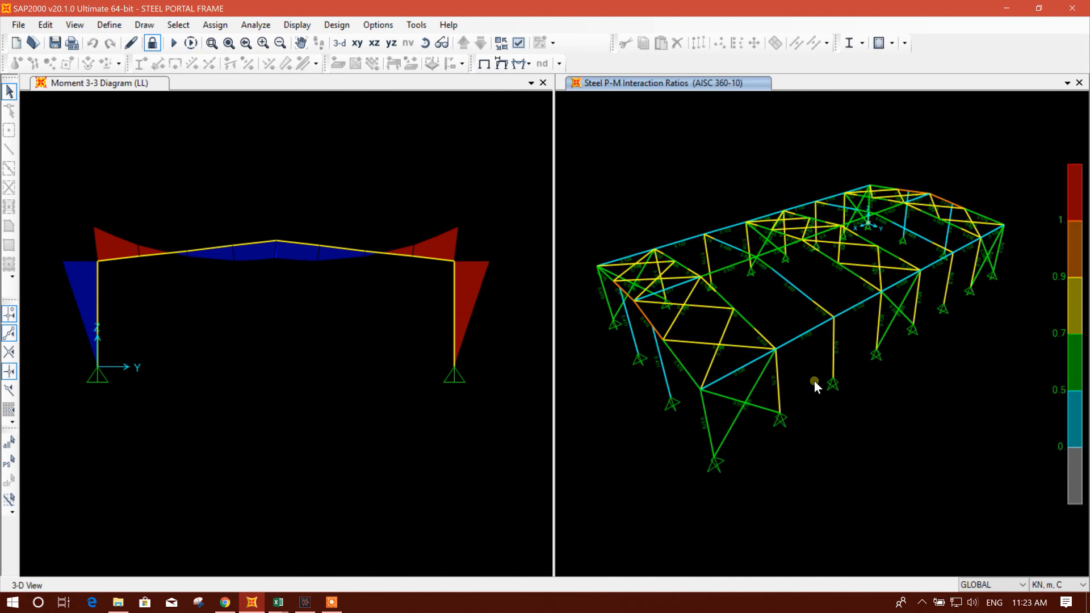
{"action": "middle_click_drag", "start_coordinate": [796, 398], "coordinate": [811, 416]}
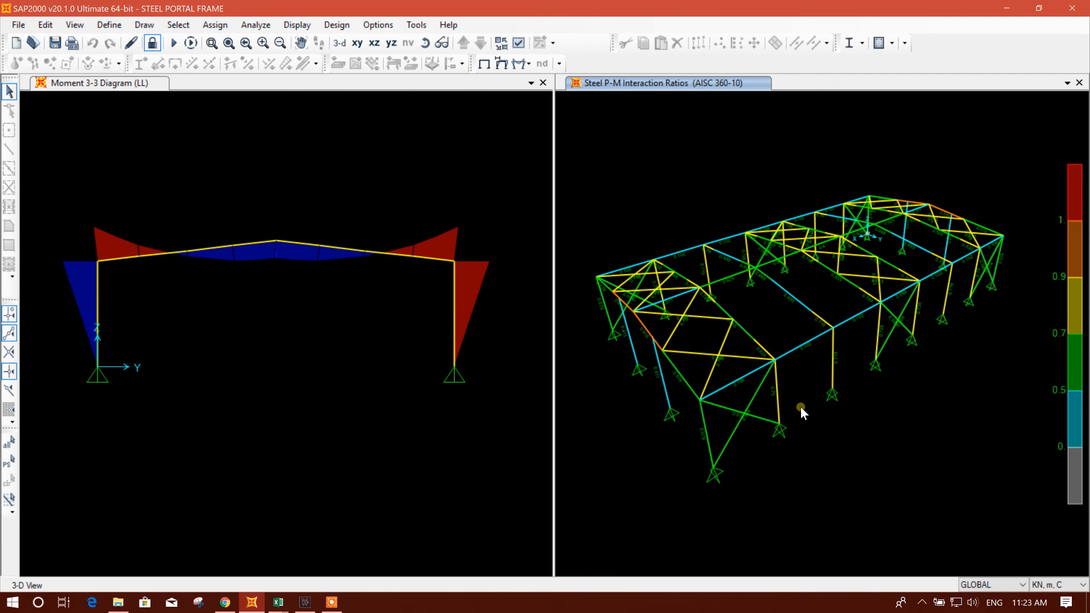